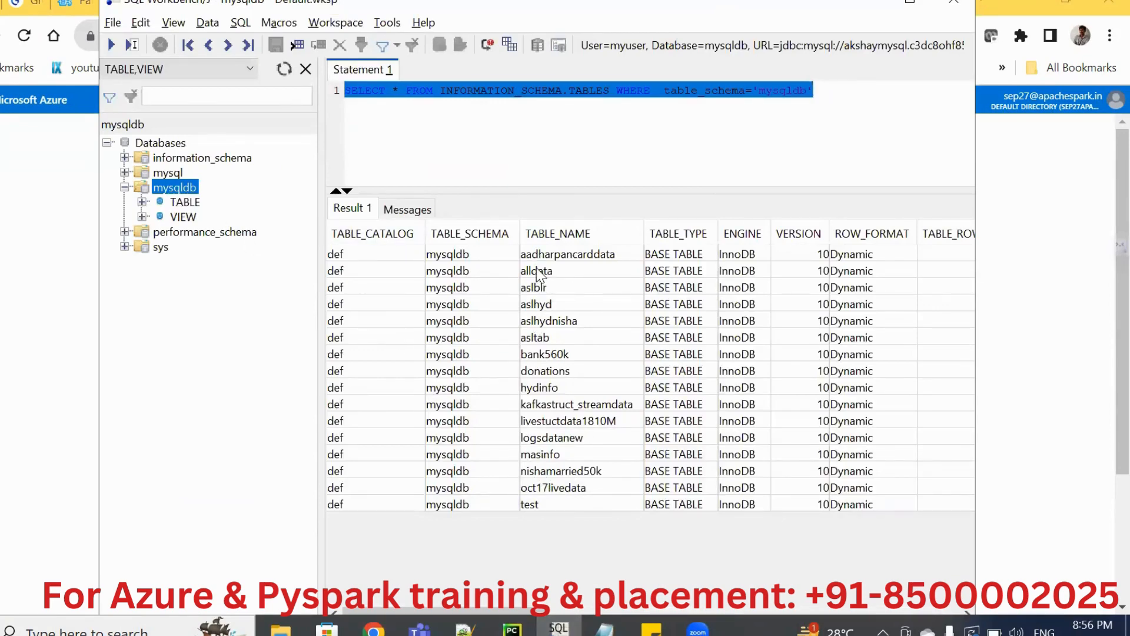
# Reconnect the SQL Workbench/J session to the MySQL server and expand the table list of the mysqldb database.
pyautogui.click(537, 274)
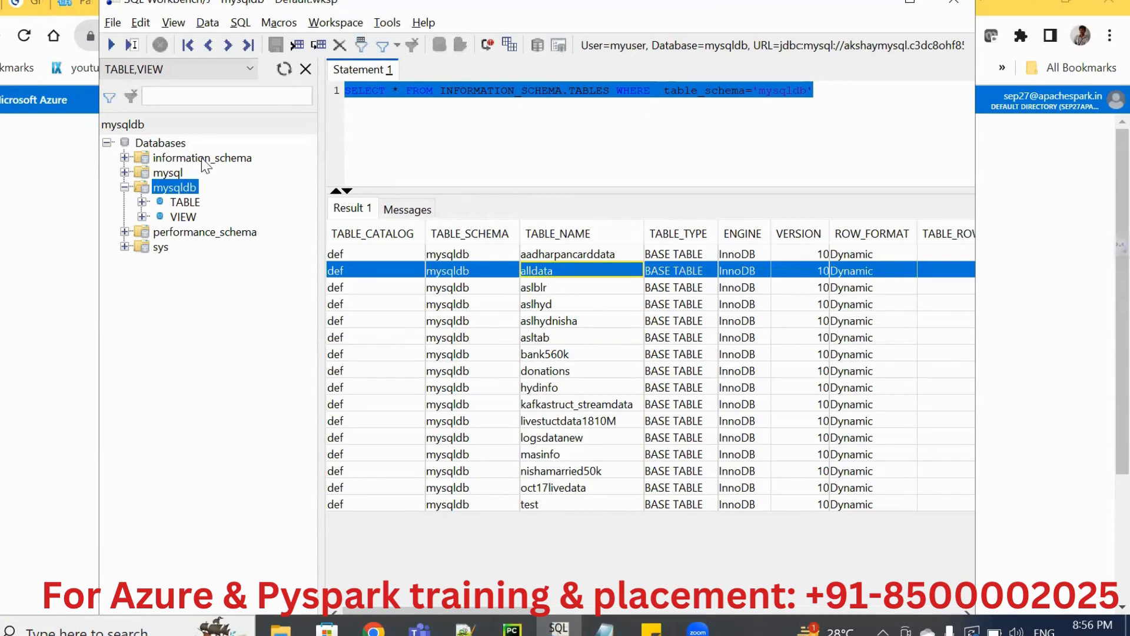
pyautogui.click(140, 202)
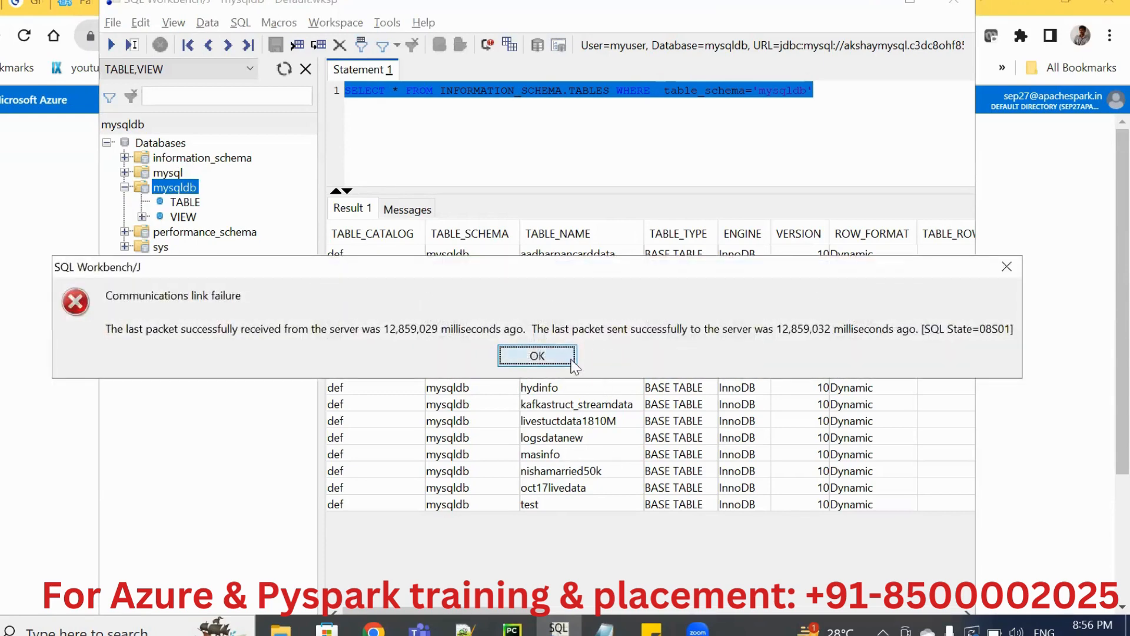
pyautogui.click(537, 356)
pyautogui.click(112, 23)
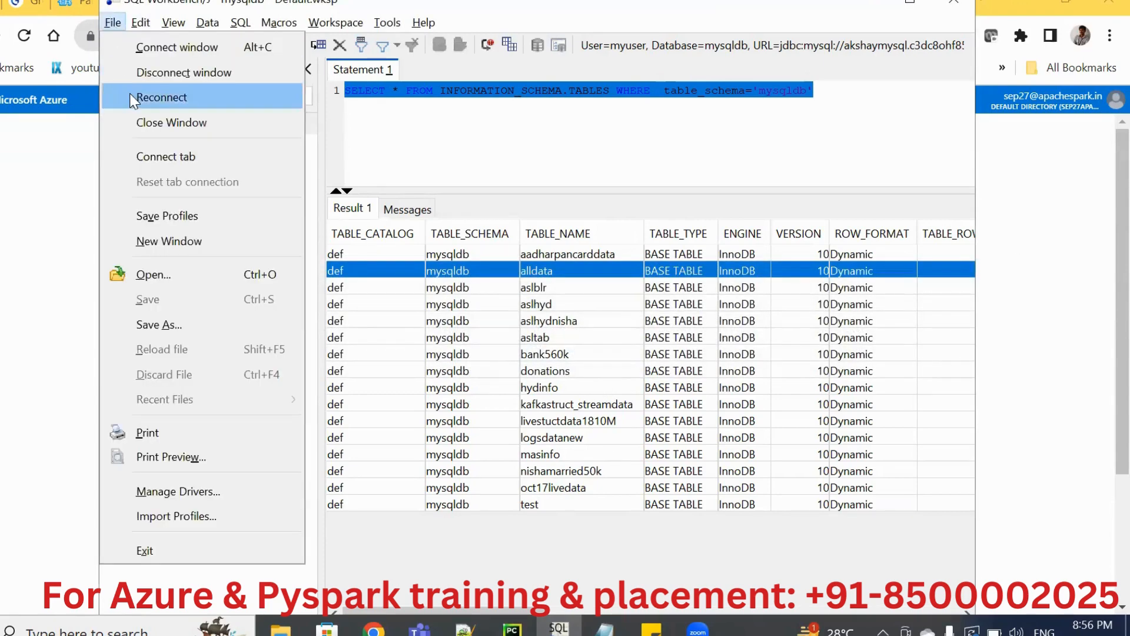
pyautogui.click(162, 97)
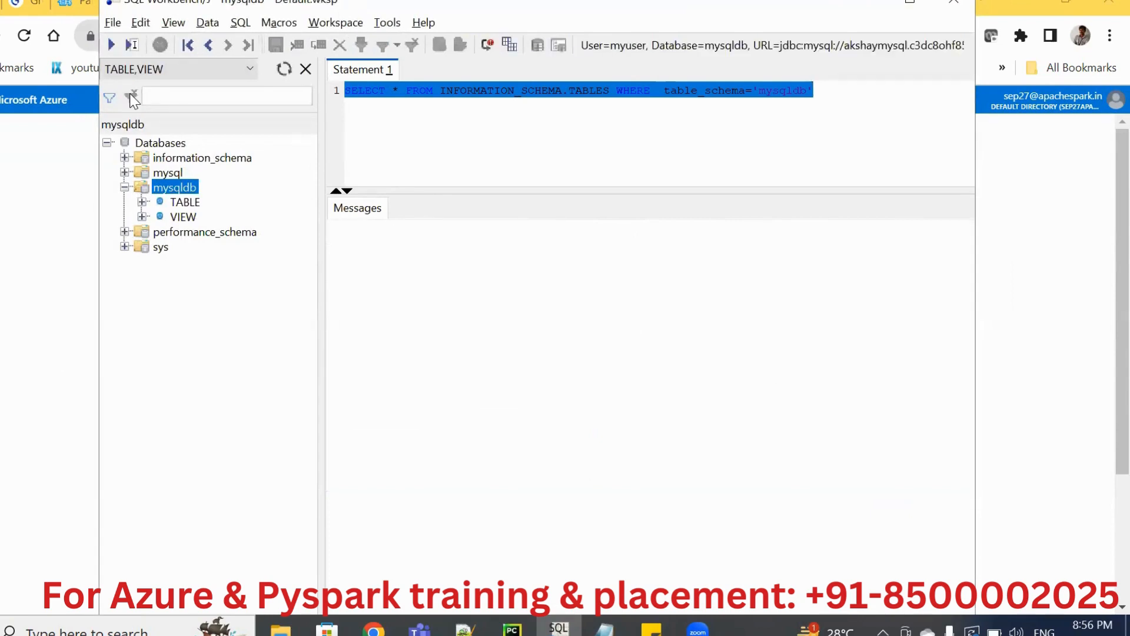
pyautogui.click(142, 202)
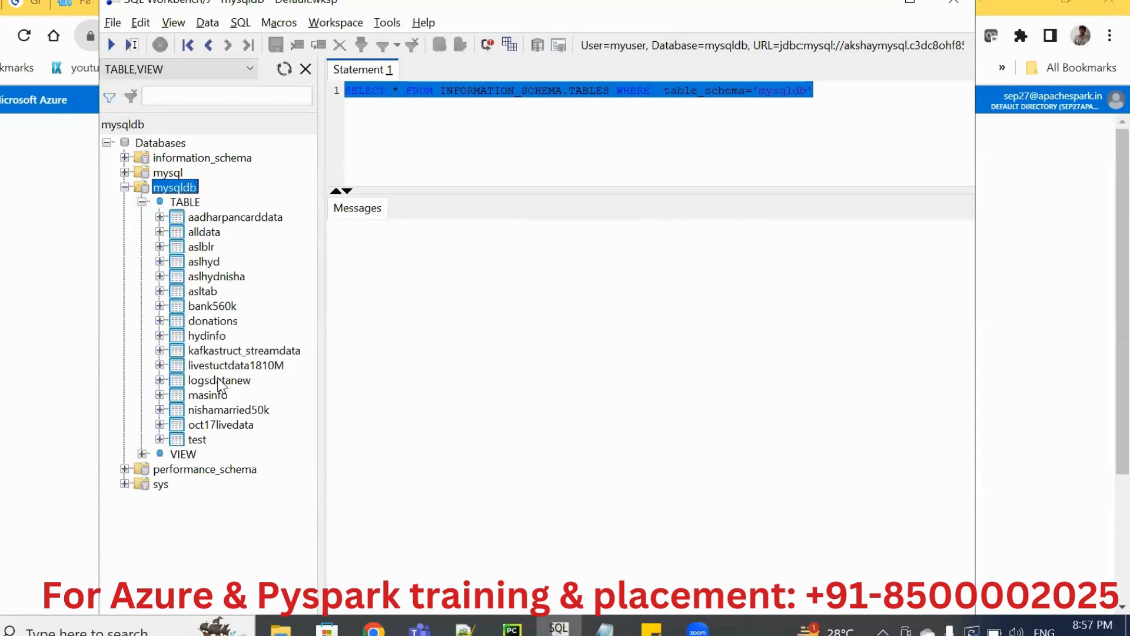
# Switch to the Azure portal in Chrome and open the azureexperiments resource group.
pyautogui.hotkey('alt', 'Tab')
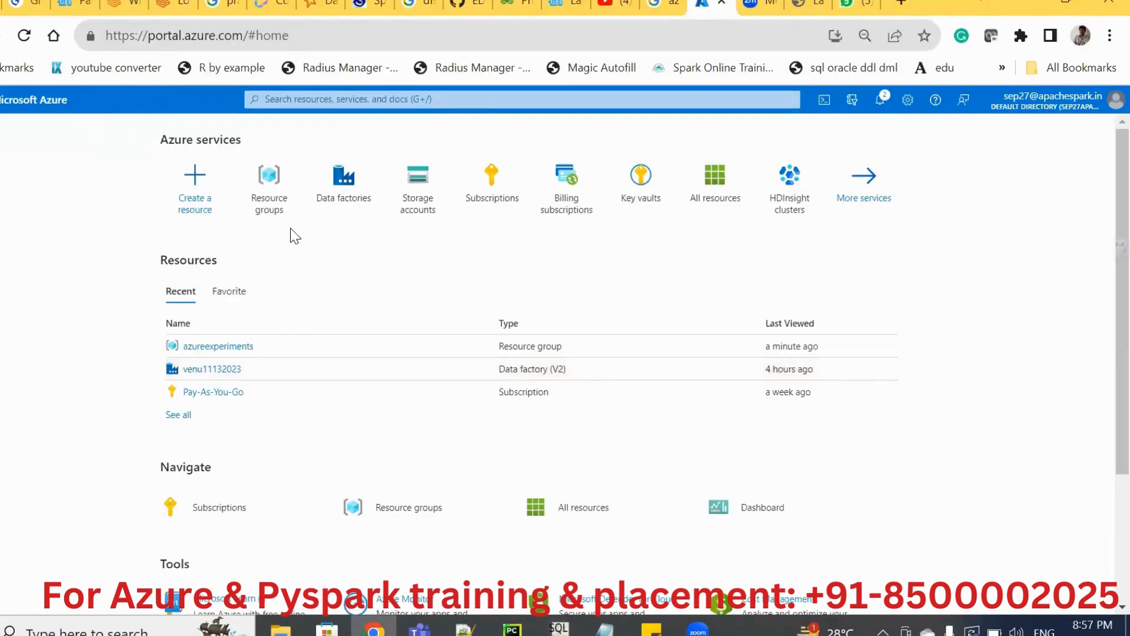
pyautogui.click(270, 192)
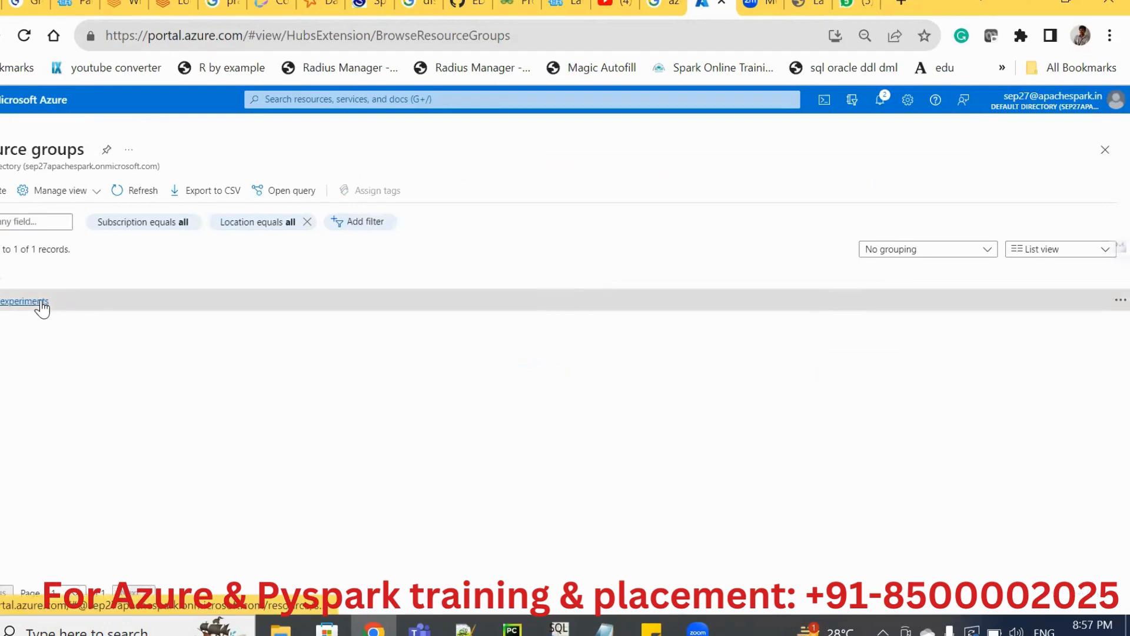
pyautogui.click(24, 300)
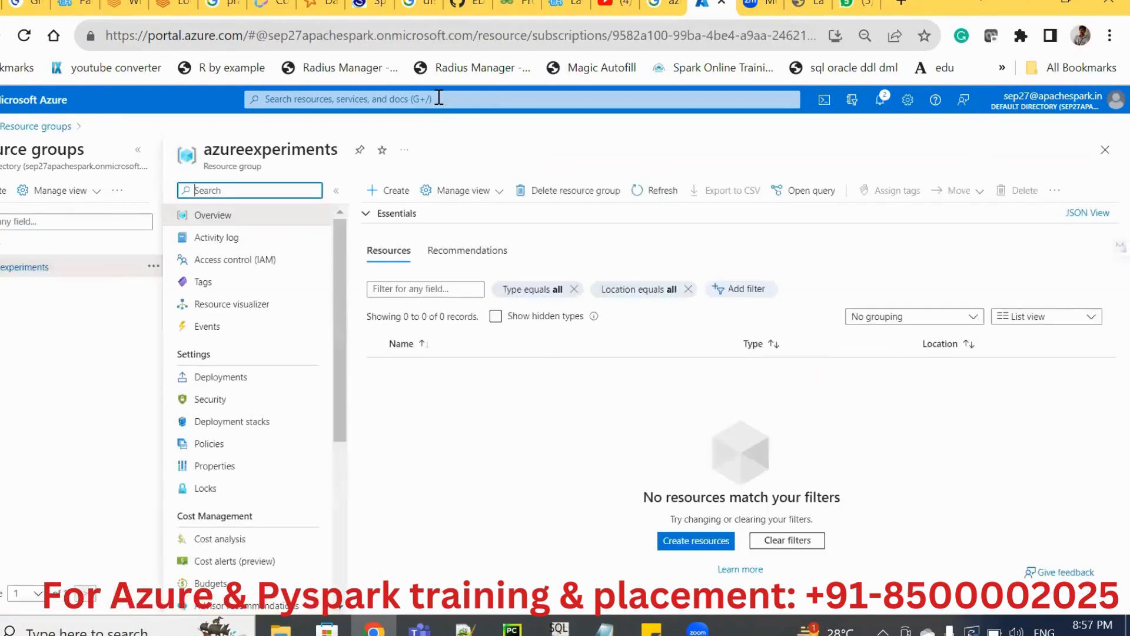
# Start a new storage account in the azureexperiments resource group, named venu11132023, with Locally-redundant storage (LRS) redundancy.
pyautogui.click(439, 97)
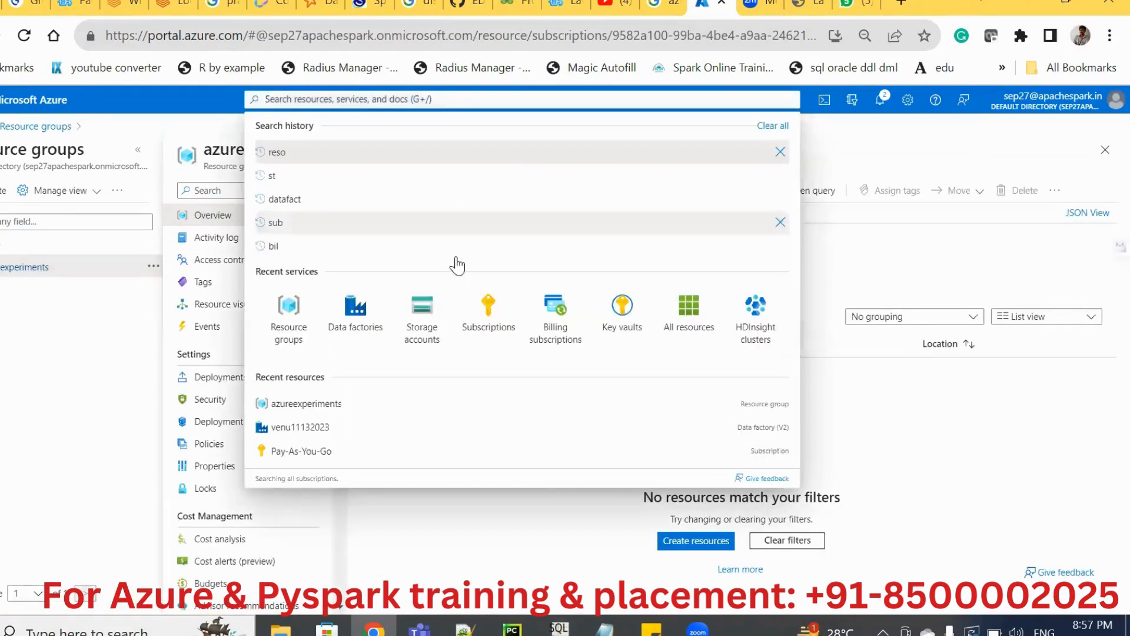
pyautogui.click(426, 318)
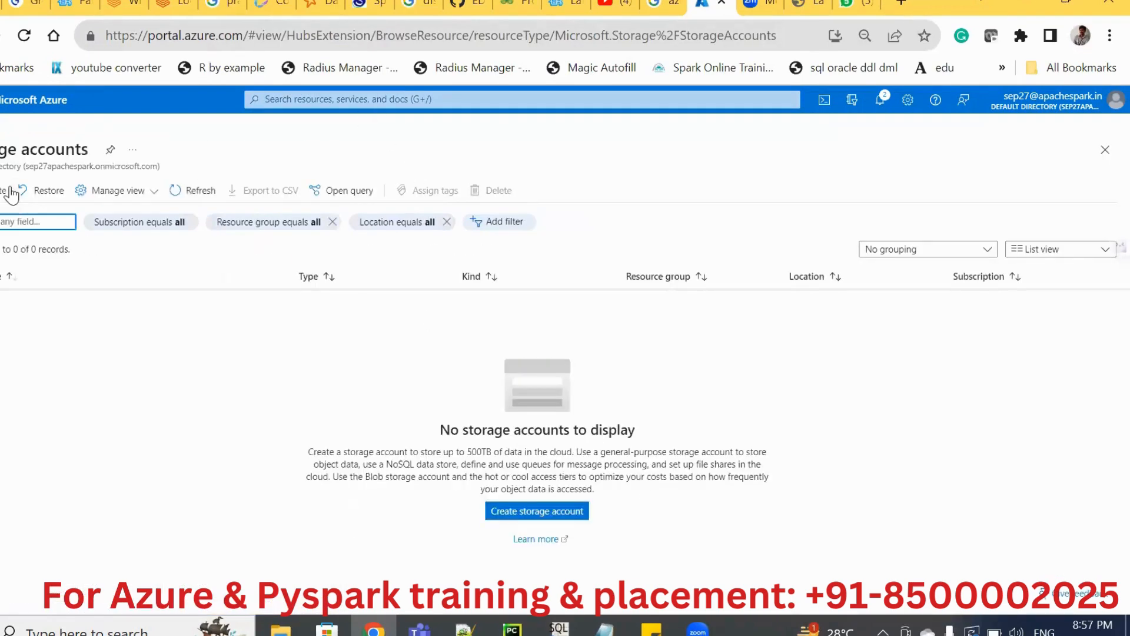
pyautogui.click(501, 517)
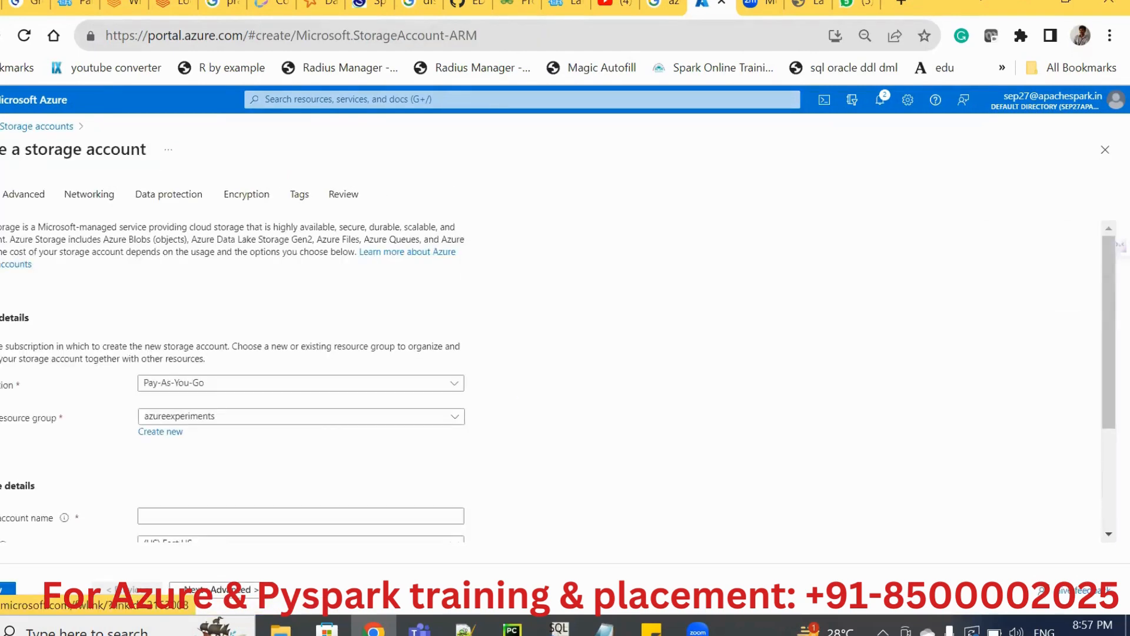
pyautogui.click(164, 511)
pyautogui.click(164, 511)
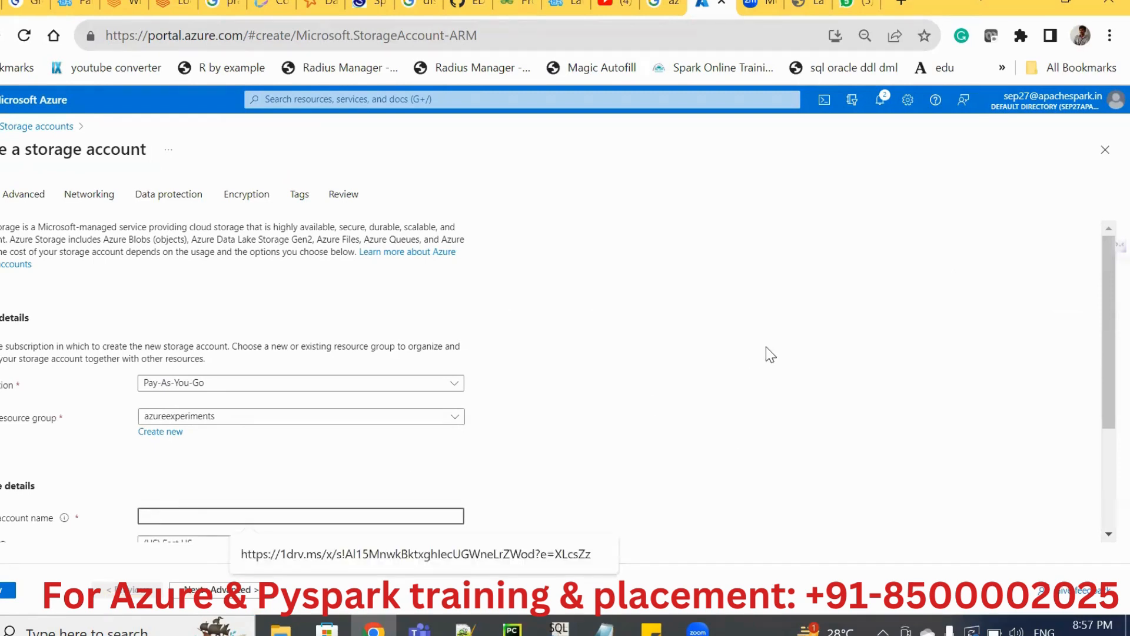
pyautogui.scroll(-3, 766, 347)
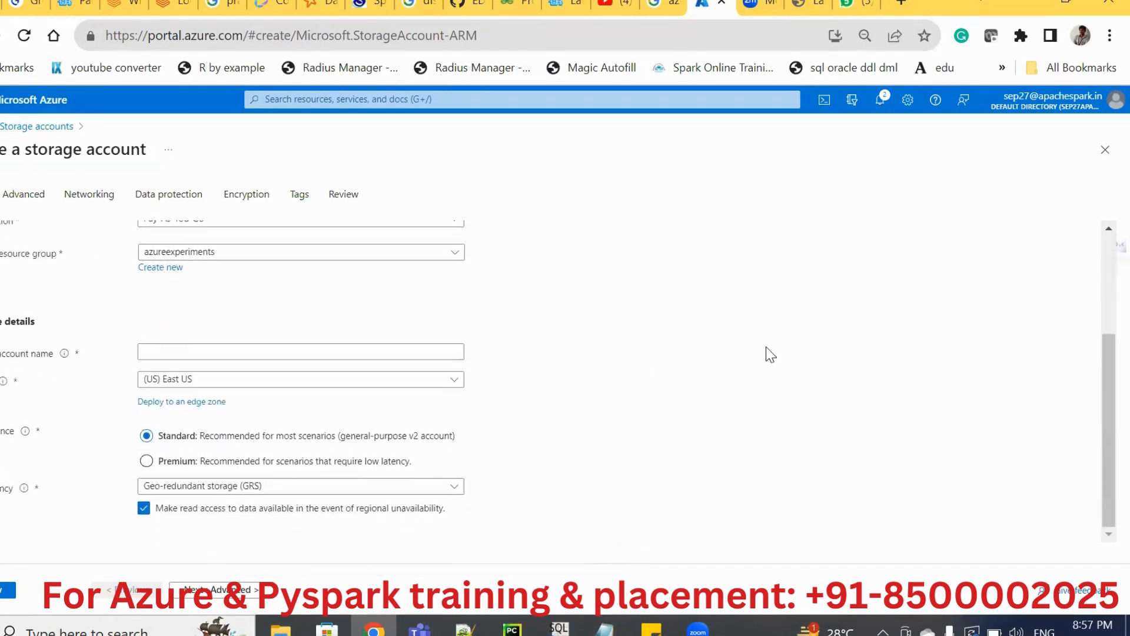
pyautogui.click(398, 349)
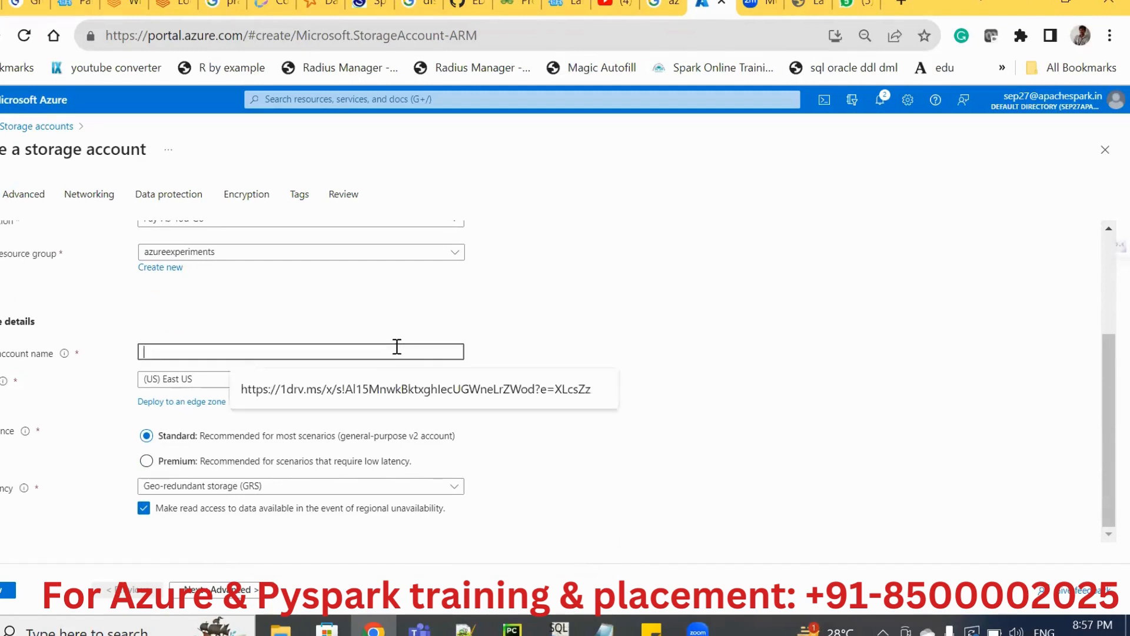
pyautogui.write('venu')
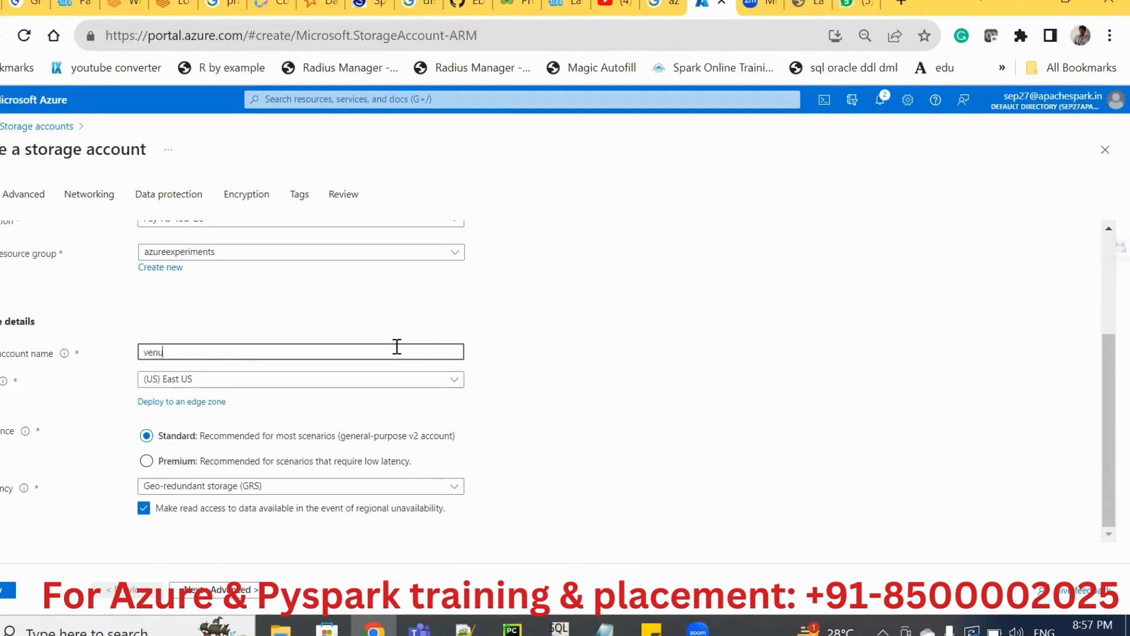
pyautogui.write('11132023')
pyautogui.click(295, 487)
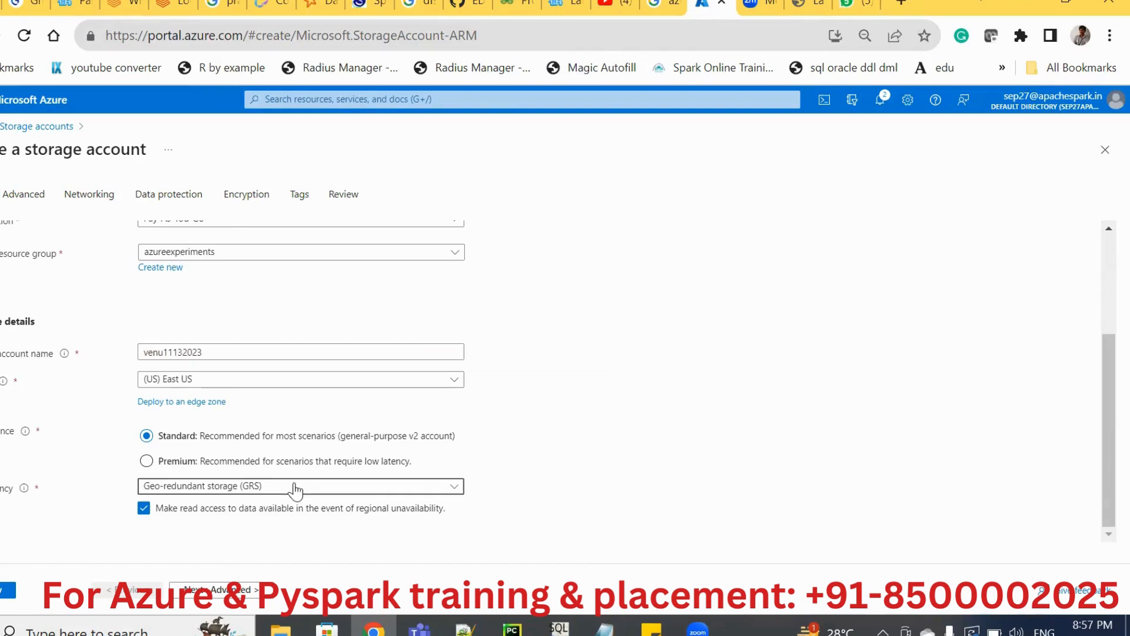
pyautogui.click(223, 287)
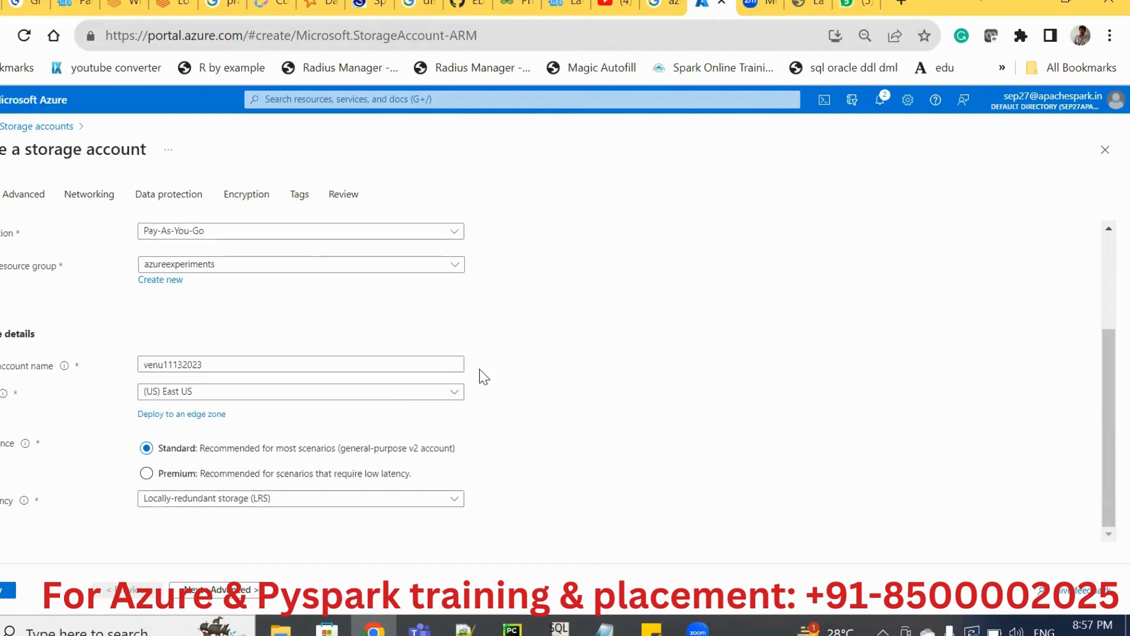
# Enable the hierarchical namespace in the advanced settings, and review and create the storage account.
pyautogui.click(24, 197)
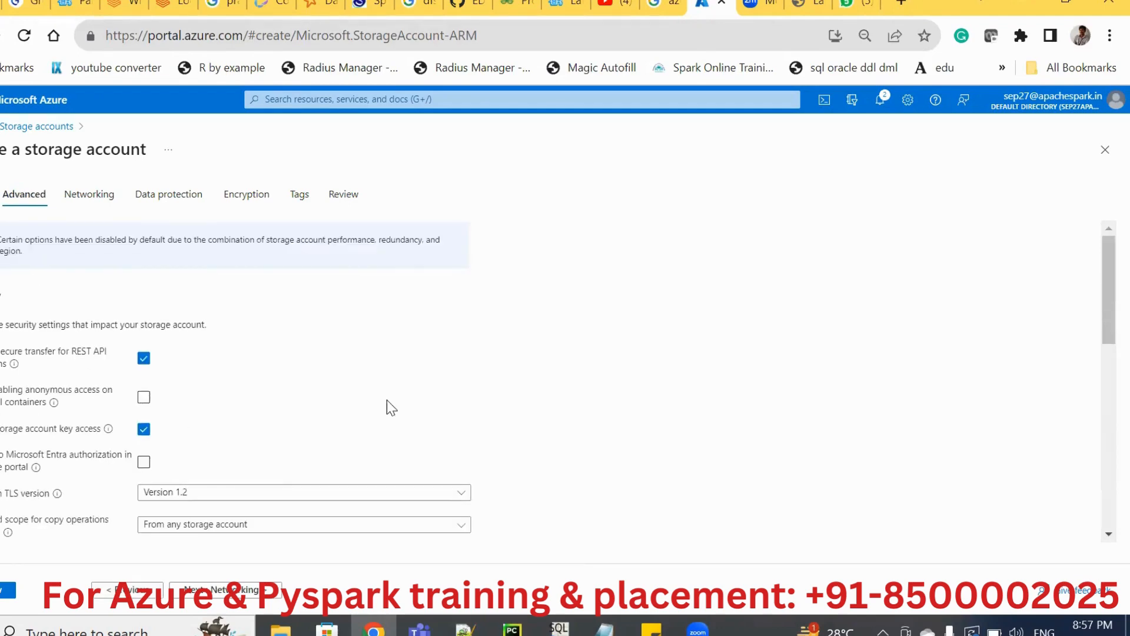
pyautogui.scroll(-4, 488, 394)
pyautogui.scroll(-1, 484, 388)
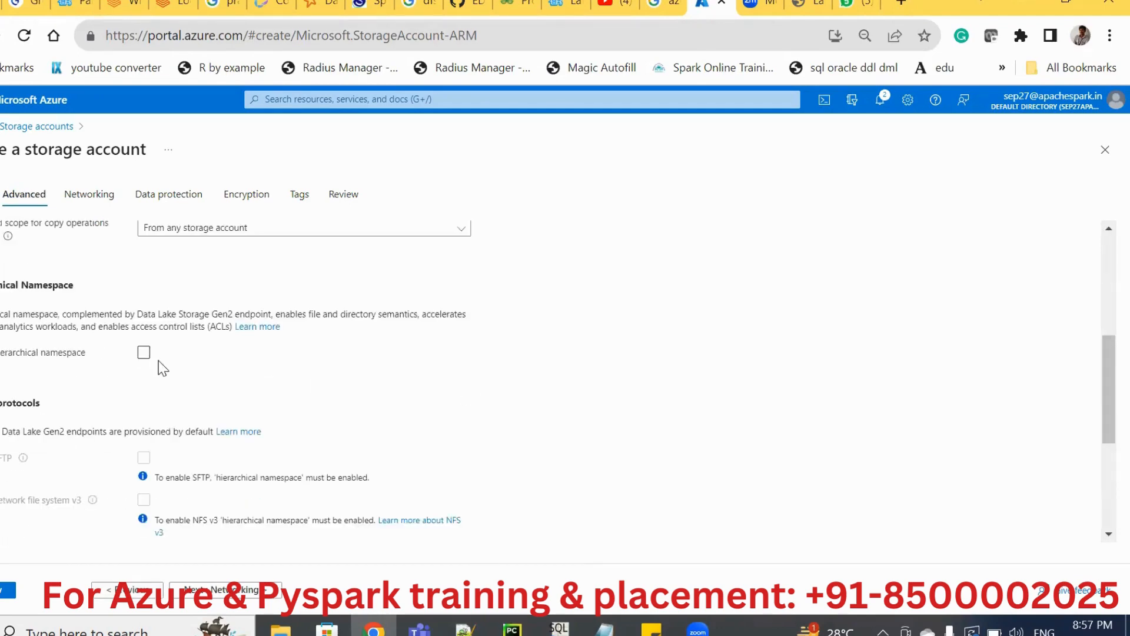
pyautogui.click(143, 354)
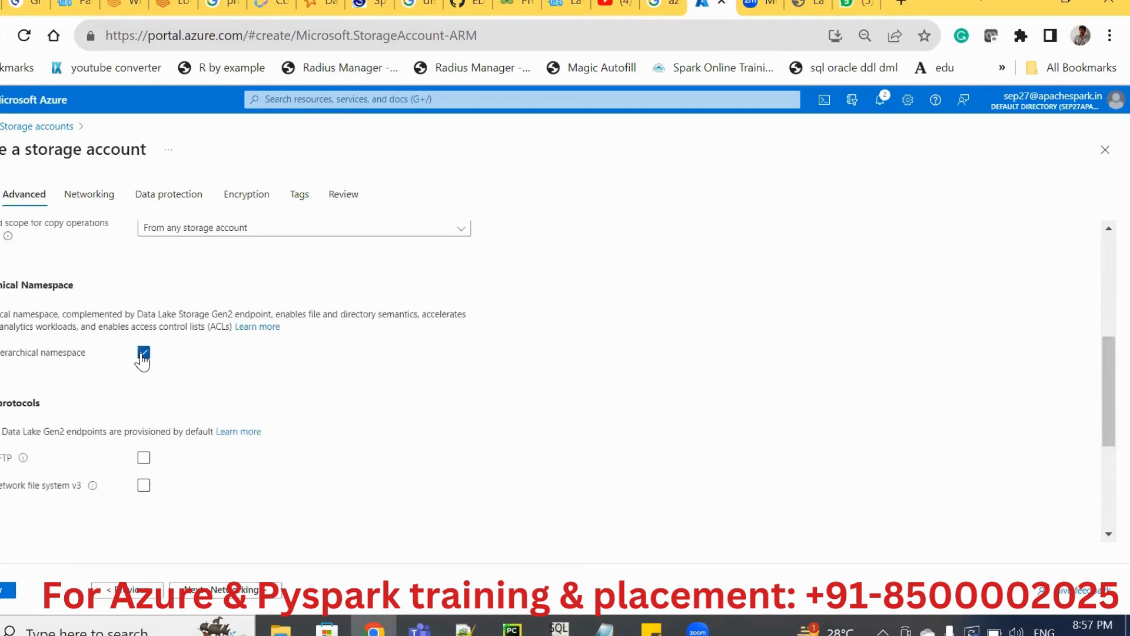
pyautogui.click(9, 590)
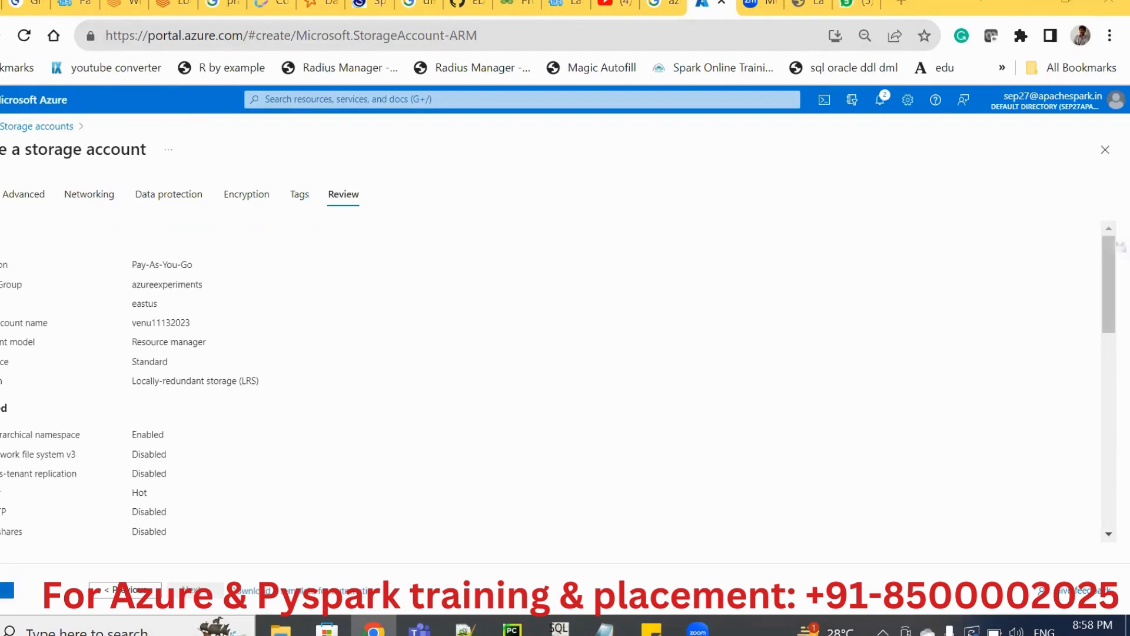
pyautogui.click(7, 590)
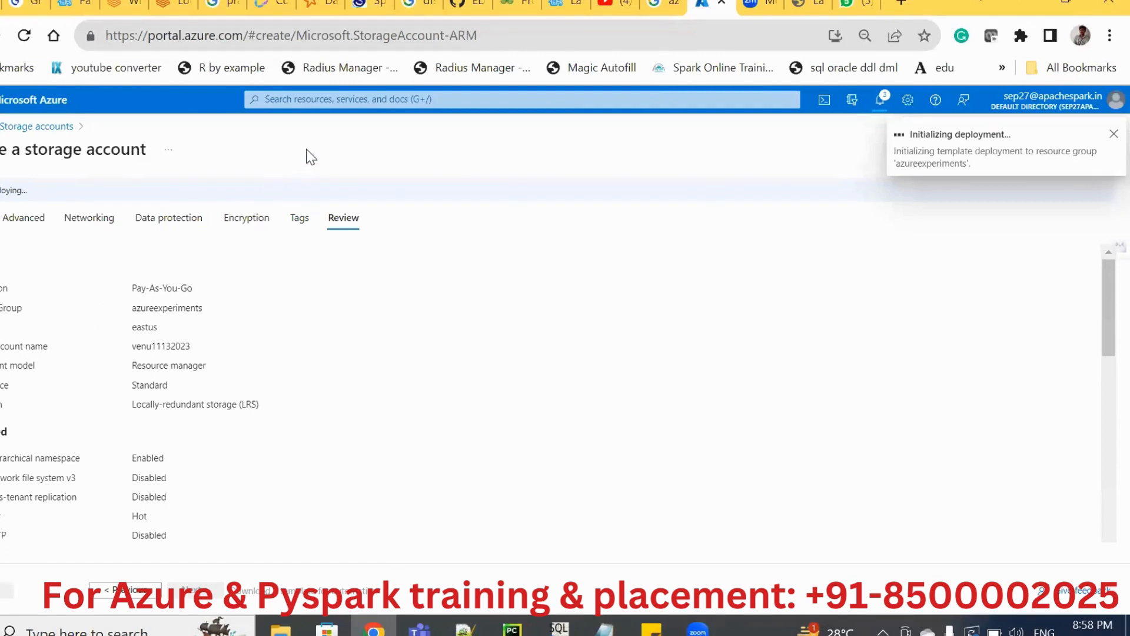
pyautogui.click(308, 103)
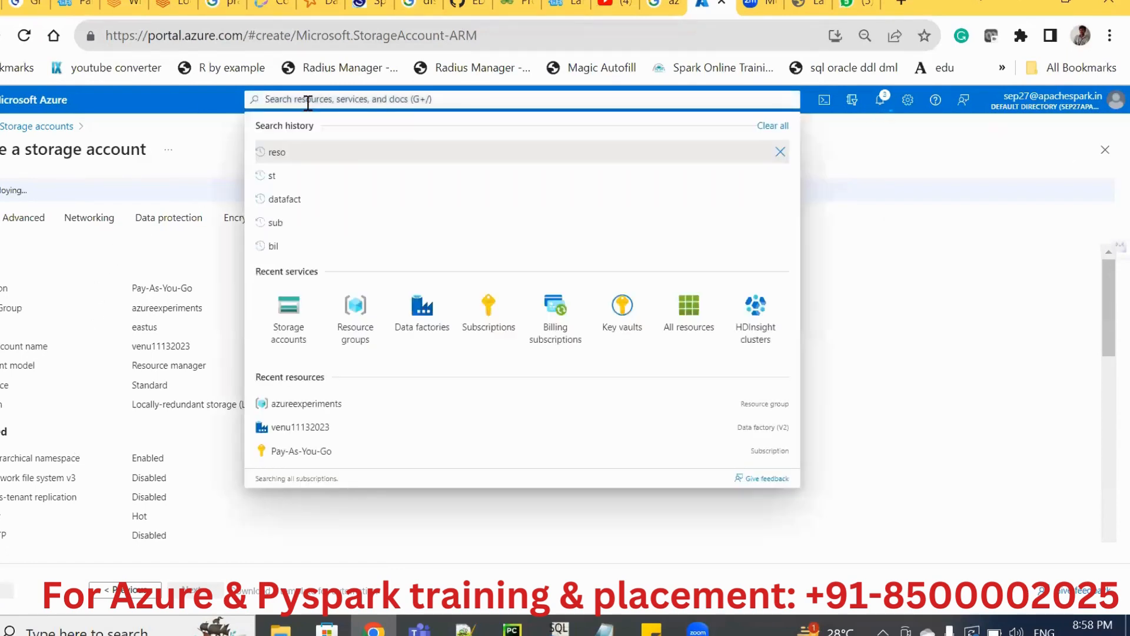
pyautogui.click(428, 315)
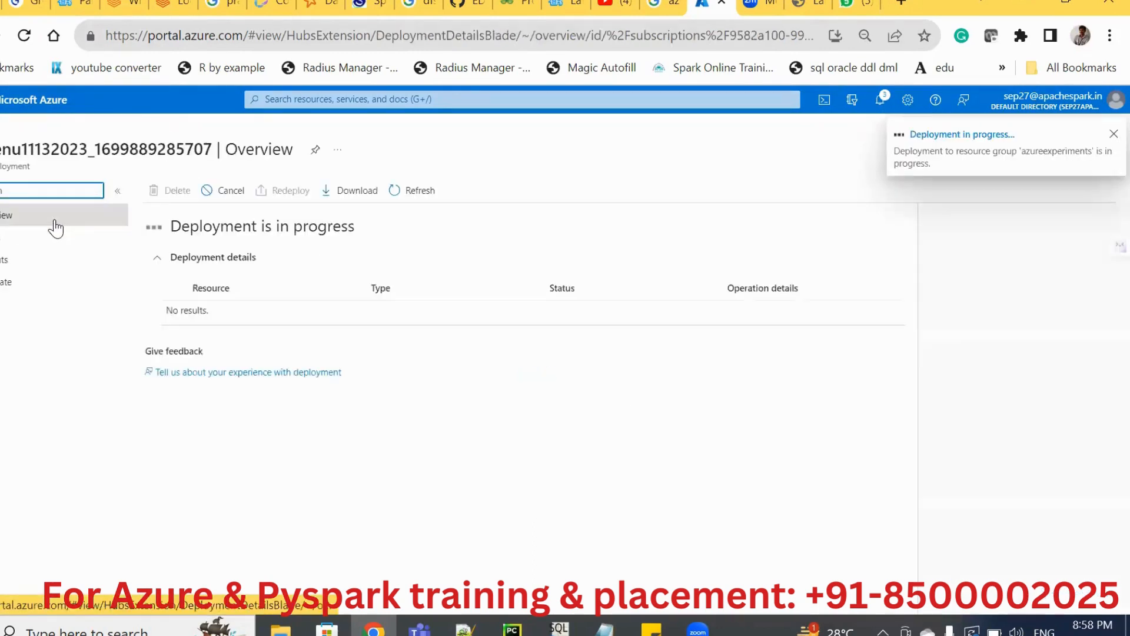
pyautogui.doubleClick(4, 153)
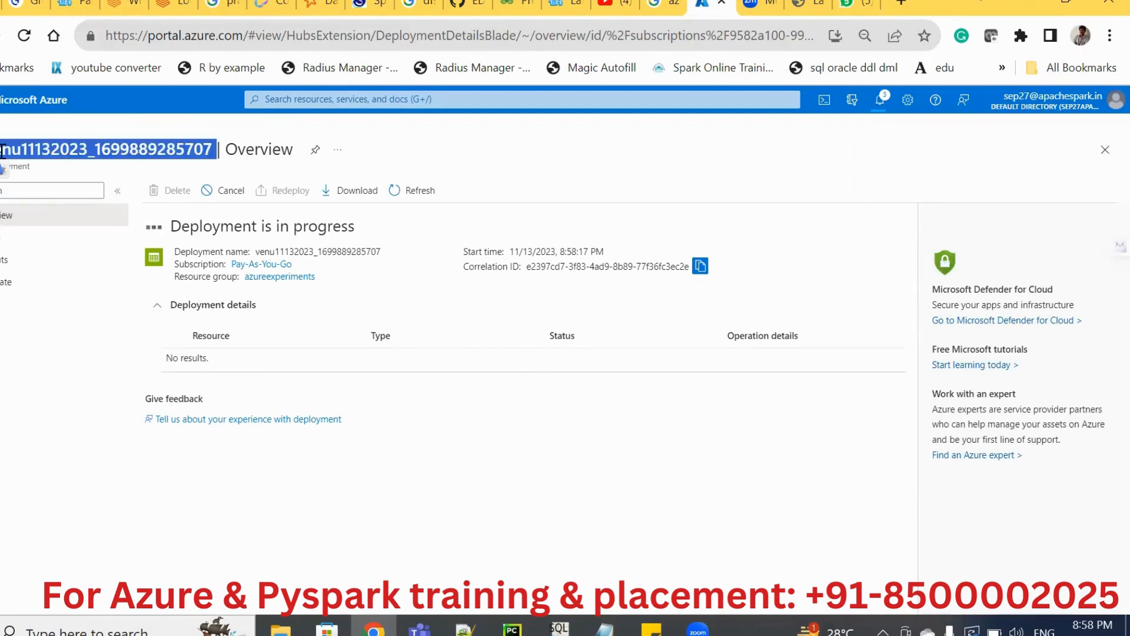
# Start creating a data factory and assign it to the azureexperiments resource group.
pyautogui.click(337, 101)
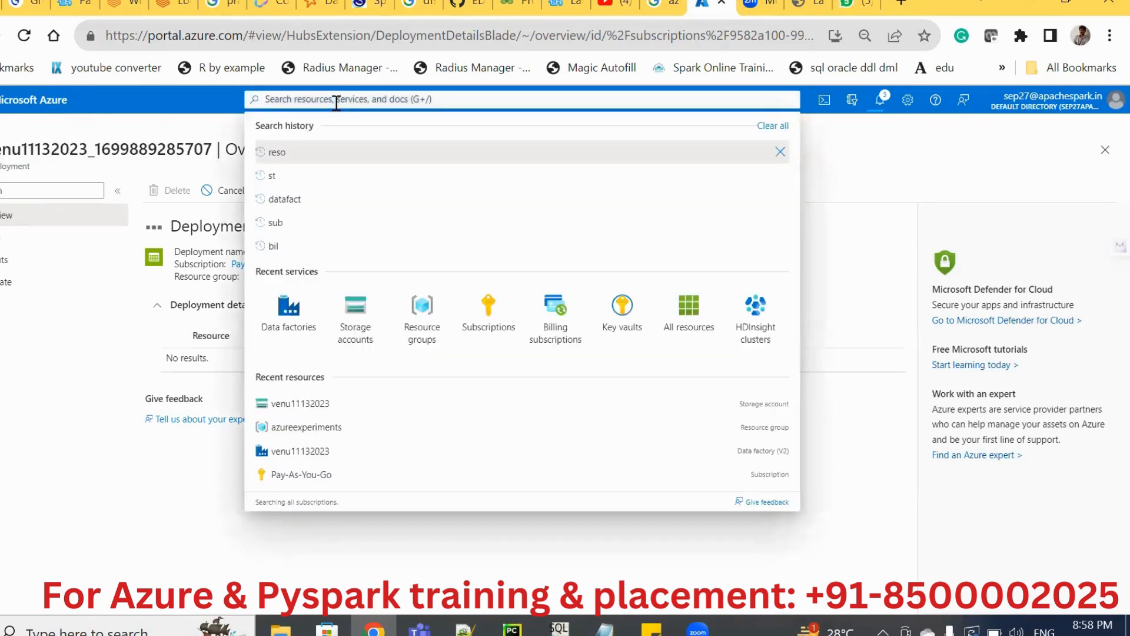
pyautogui.click(302, 321)
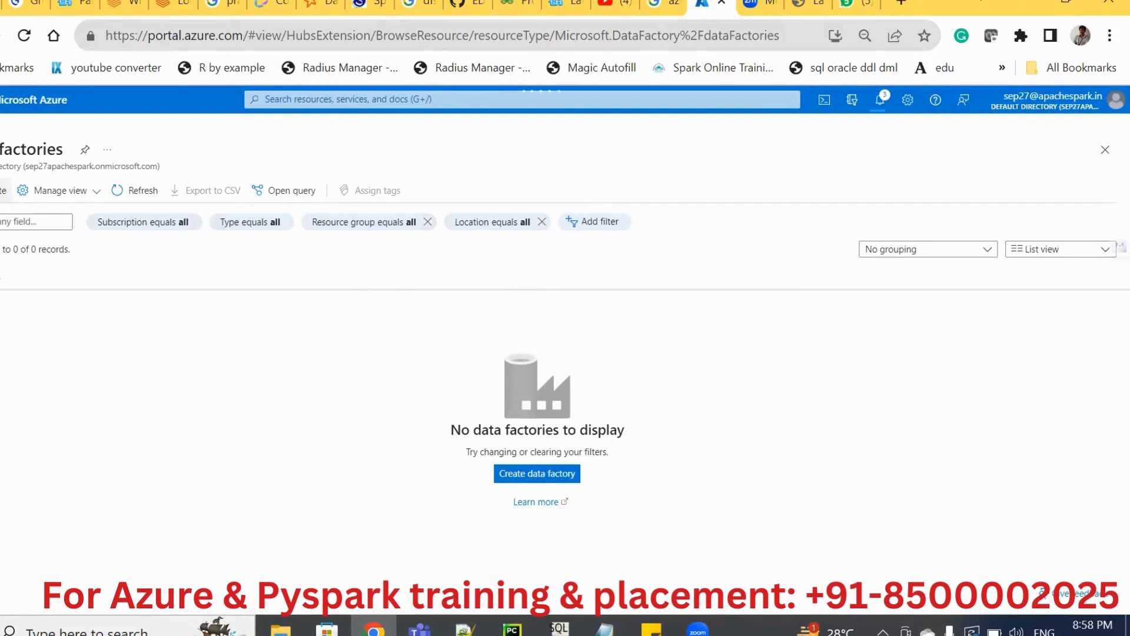
pyautogui.click(3, 190)
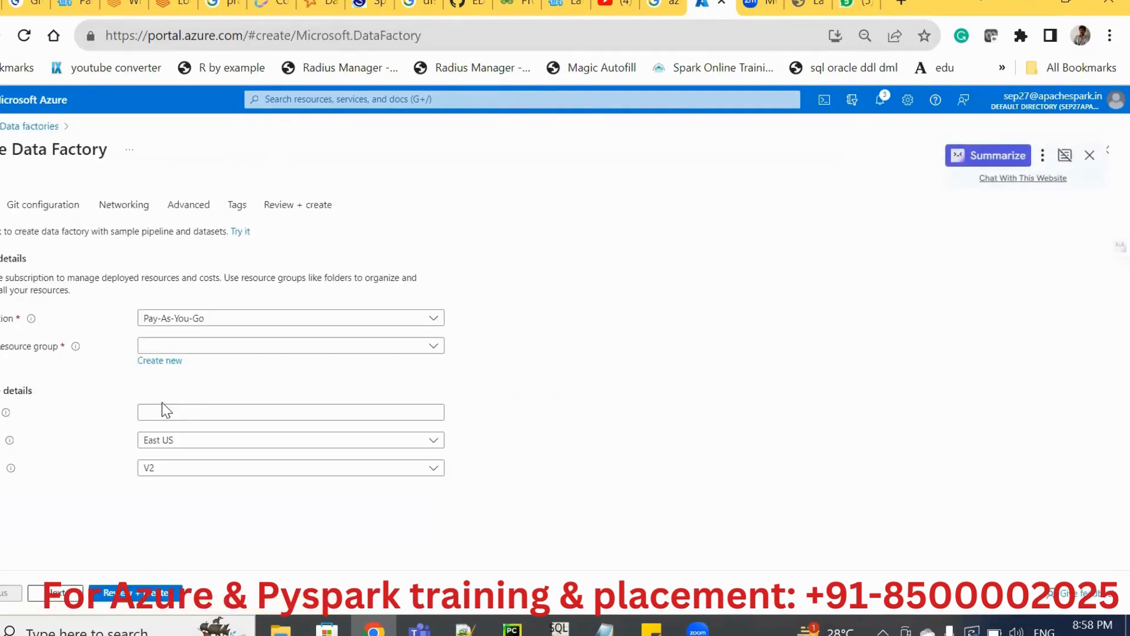
pyautogui.click(170, 347)
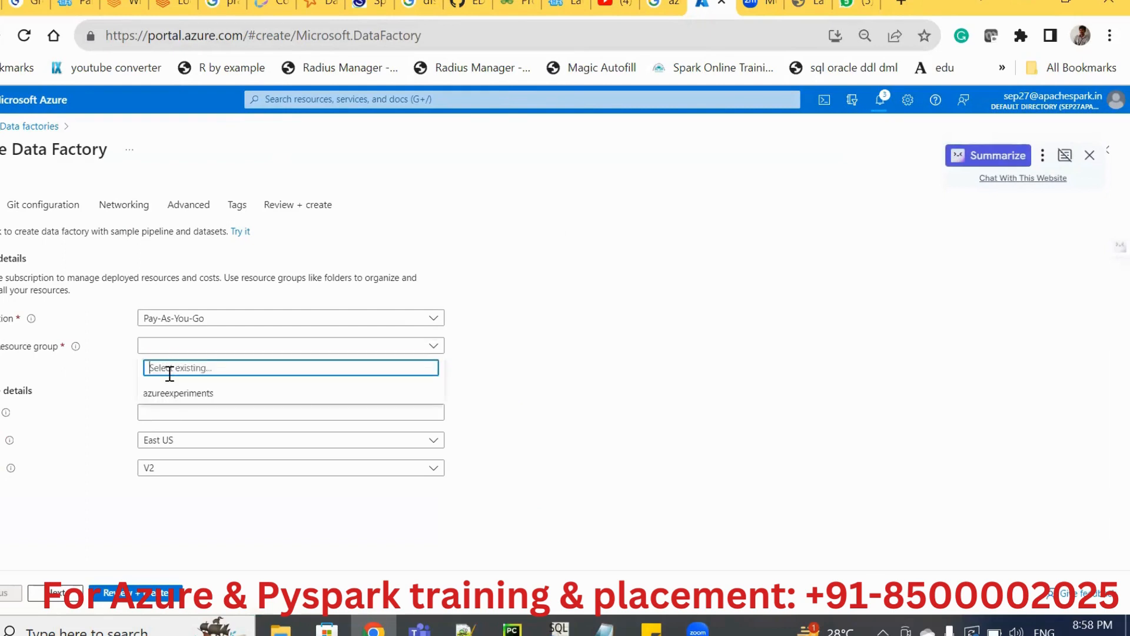
pyautogui.click(160, 393)
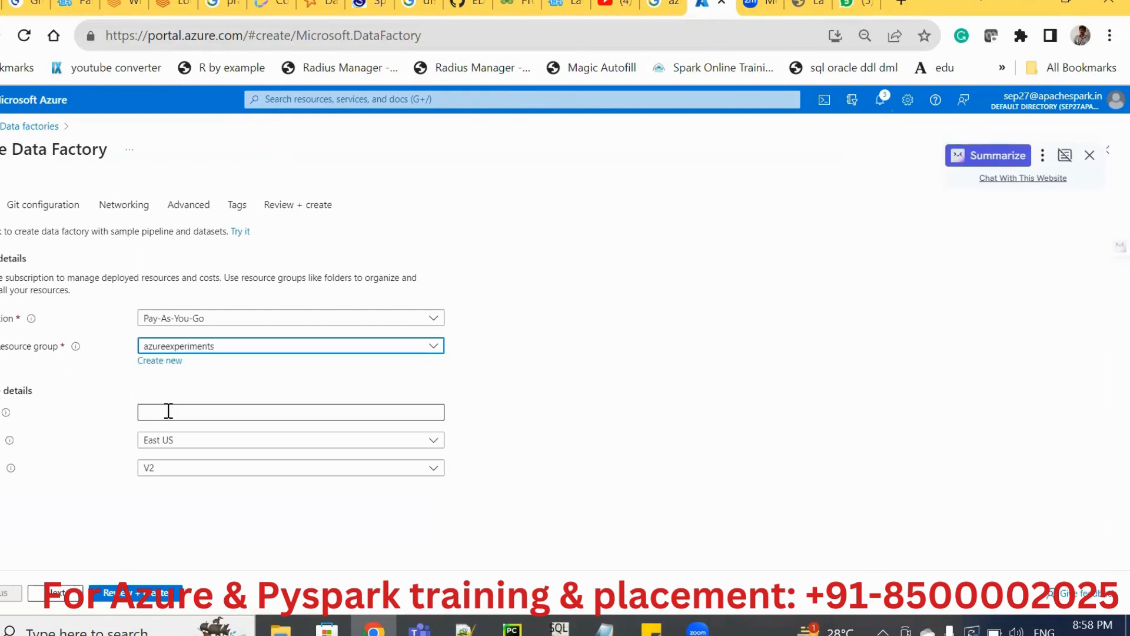
# Name the new data factory venudf11132023, then review and create it.
pyautogui.click(168, 410)
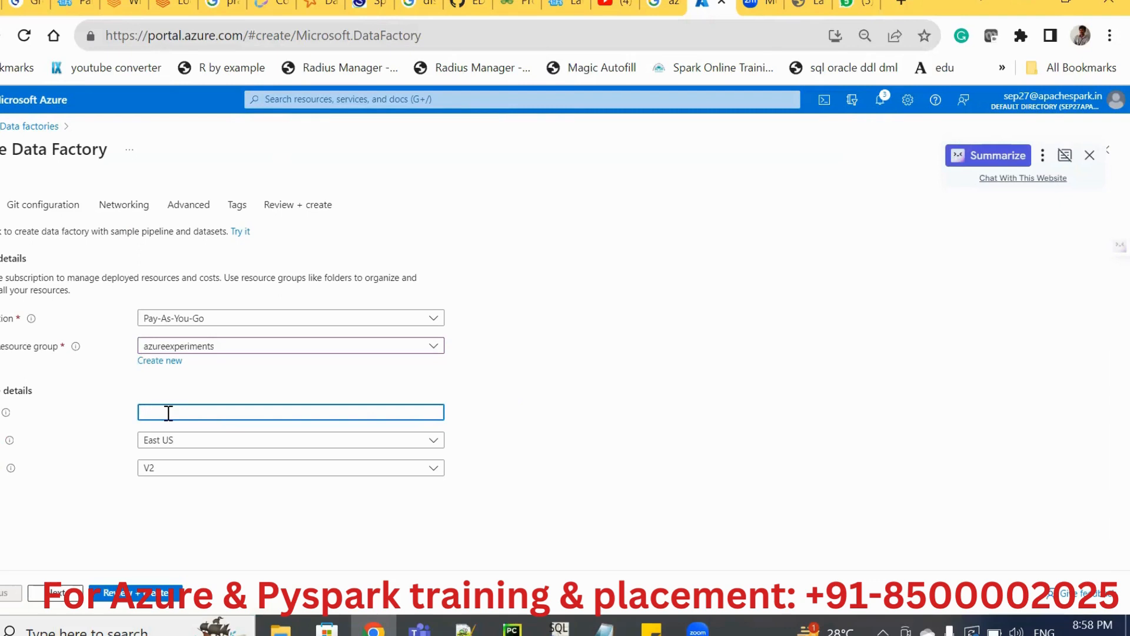
pyautogui.write('venu')
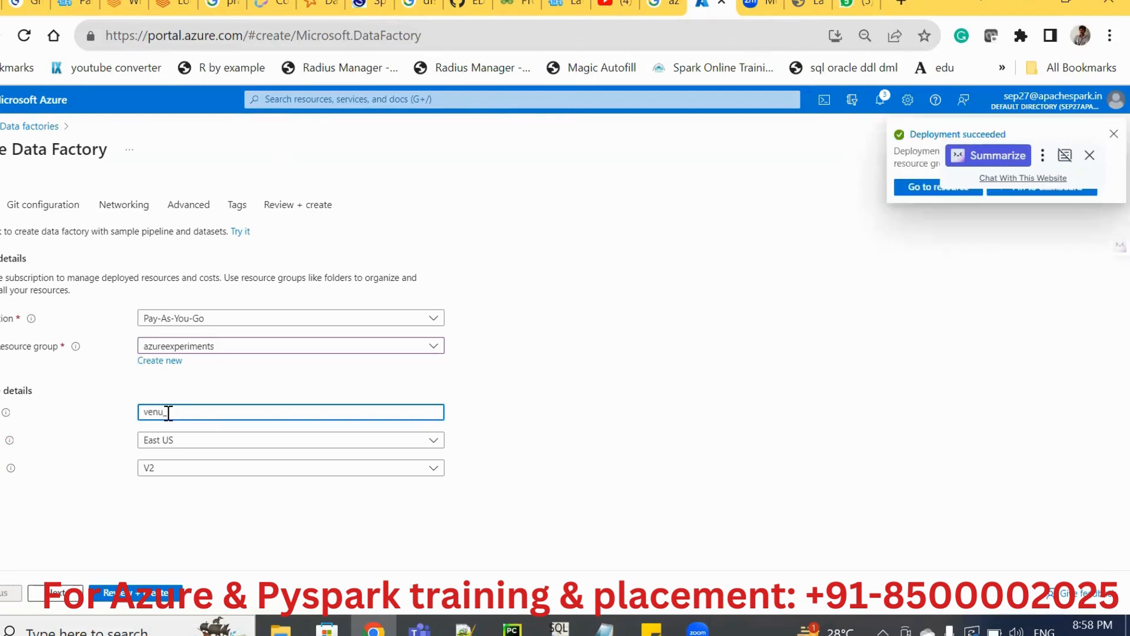
pyautogui.write('adls101')
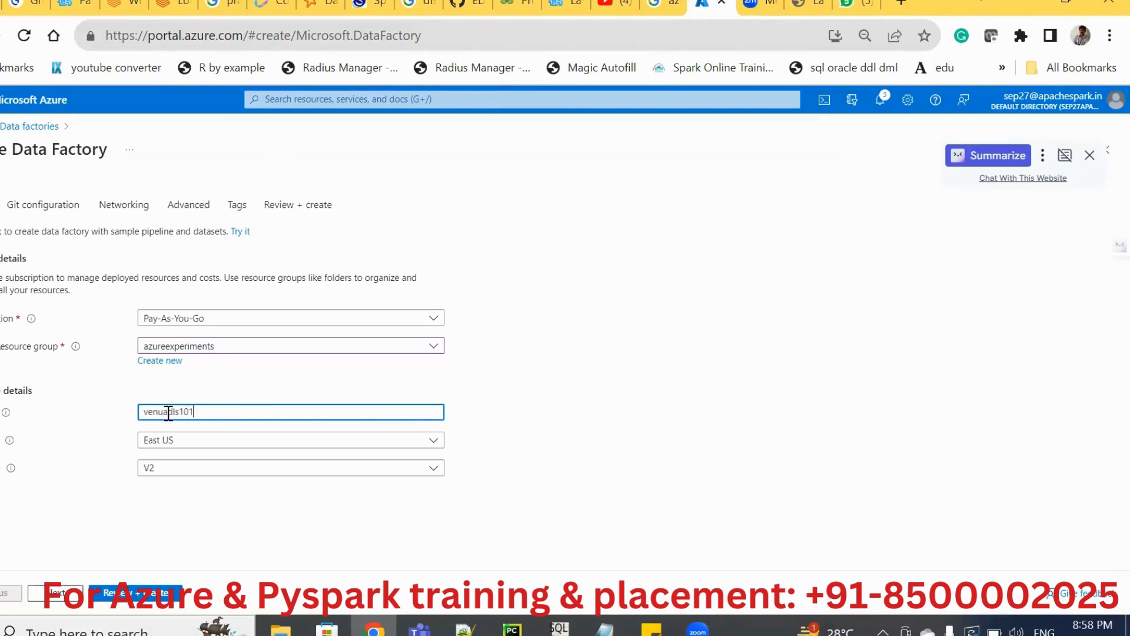
pyautogui.write('32023')
pyautogui.moveTo(165, 411); pyautogui.dragTo(266, 405)
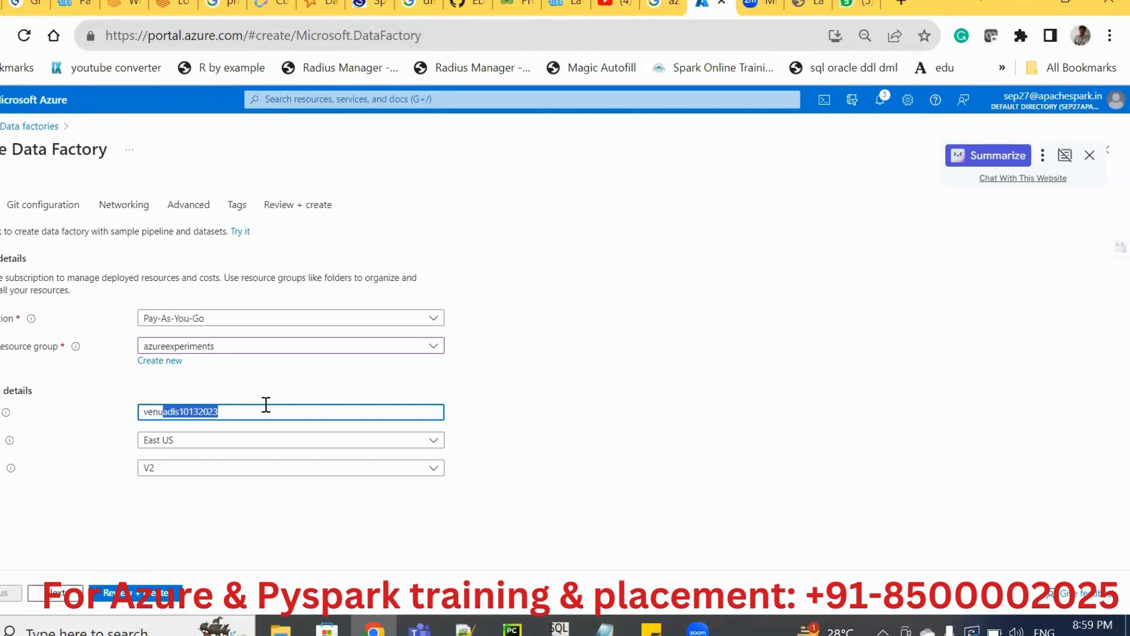
pyautogui.write('DF')
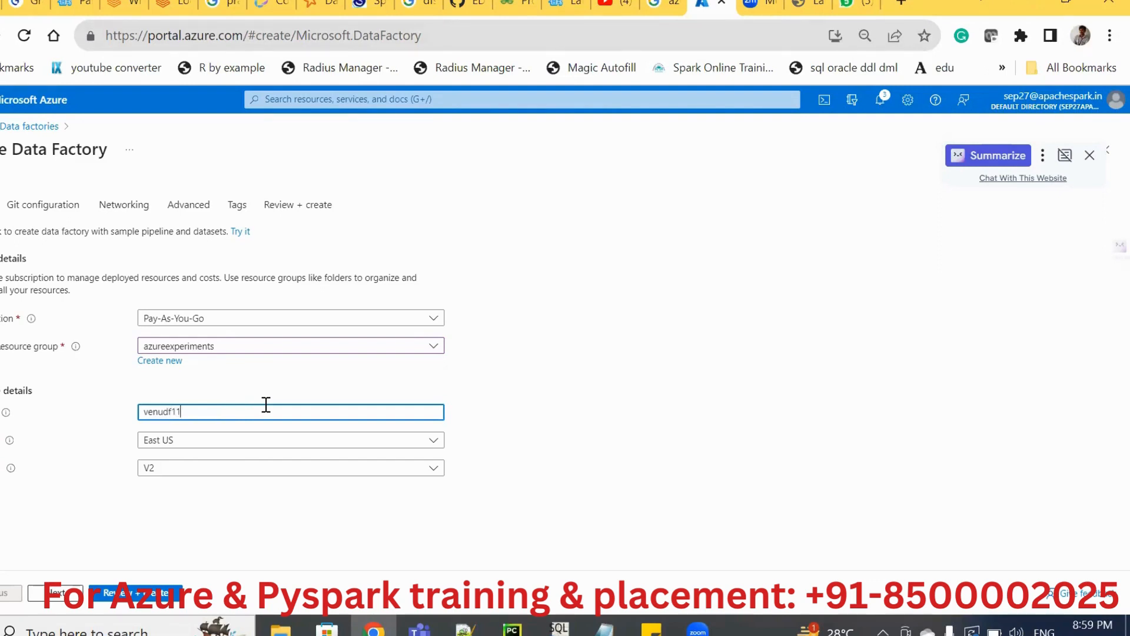
pyautogui.write('11132023')
pyautogui.click(137, 593)
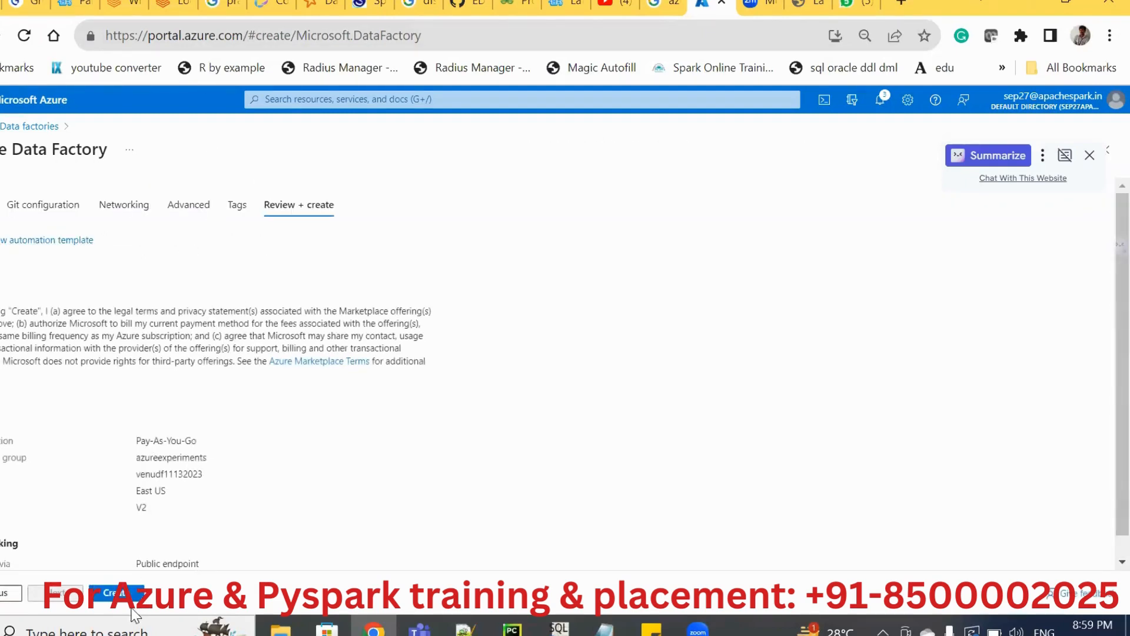
pyautogui.click(115, 593)
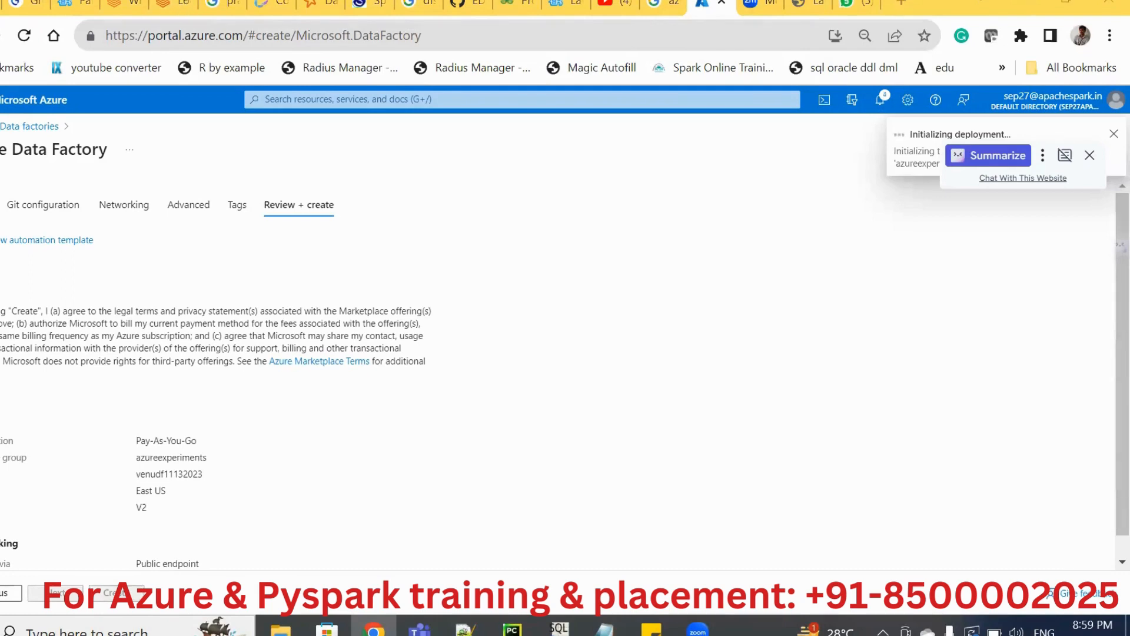
# Open the storage accounts list in a separate browser tab while the data factory deploys.
pyautogui.click(546, 101)
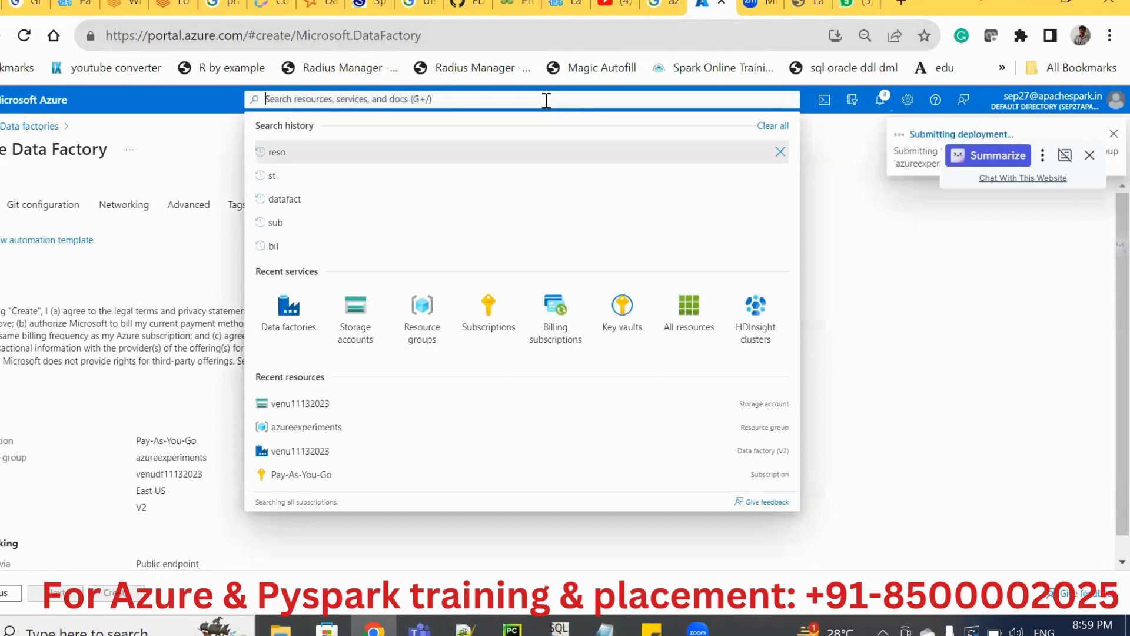
pyautogui.click(360, 337)
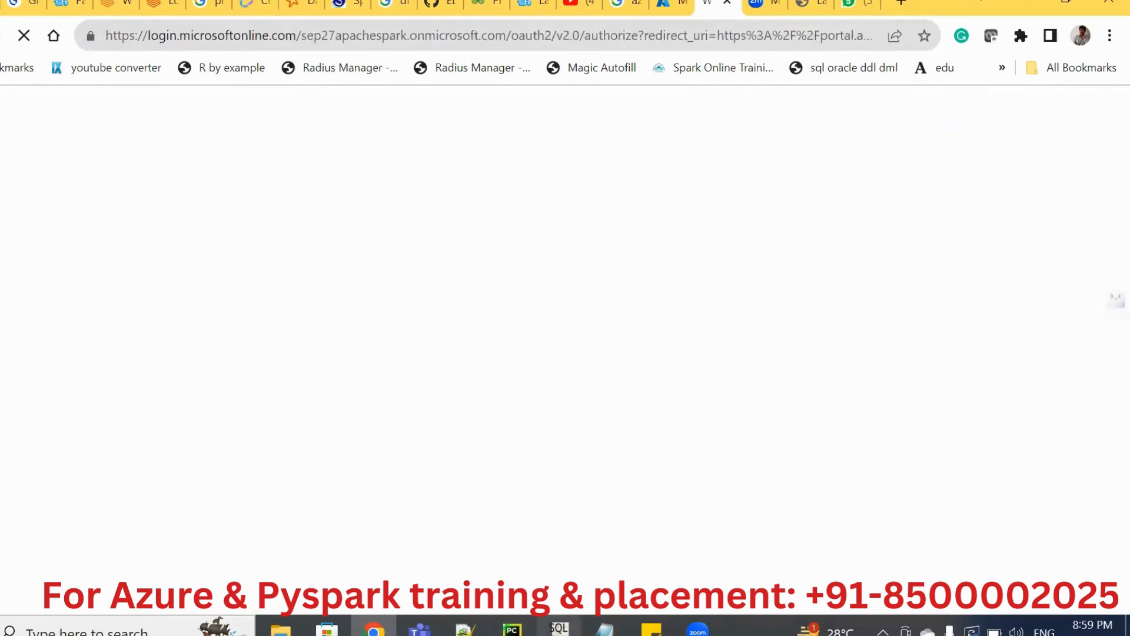
# Switch to SQL Workbench/J and select all mysqldb tables from aadharpancarddata to test to show the source data.
pyautogui.hotkey('alt', 'Tab')
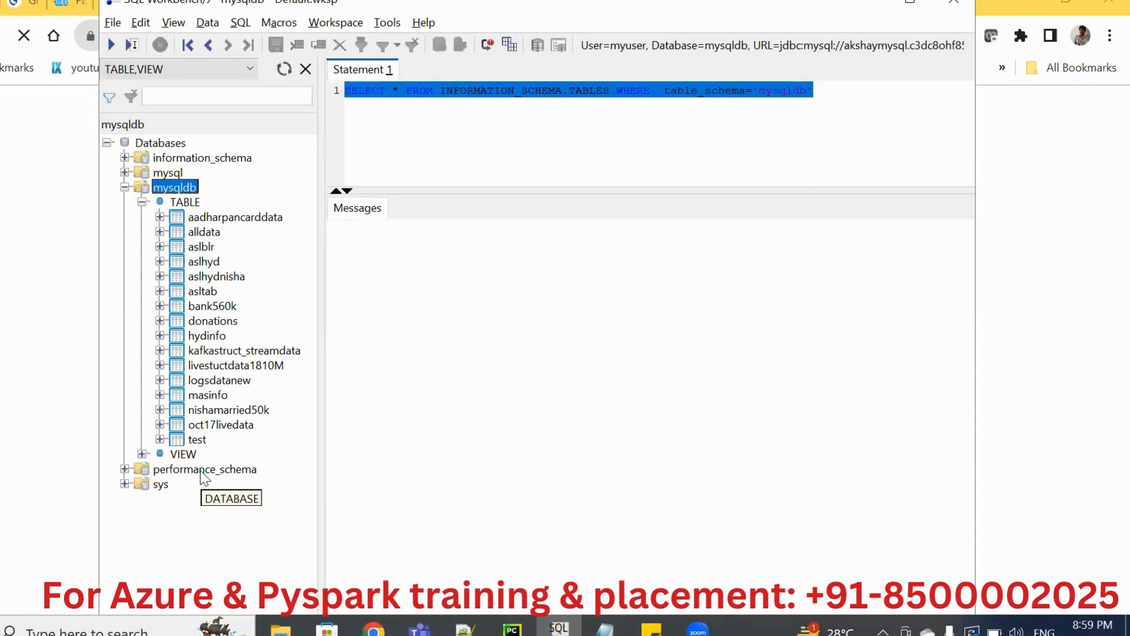
pyautogui.click(195, 219)
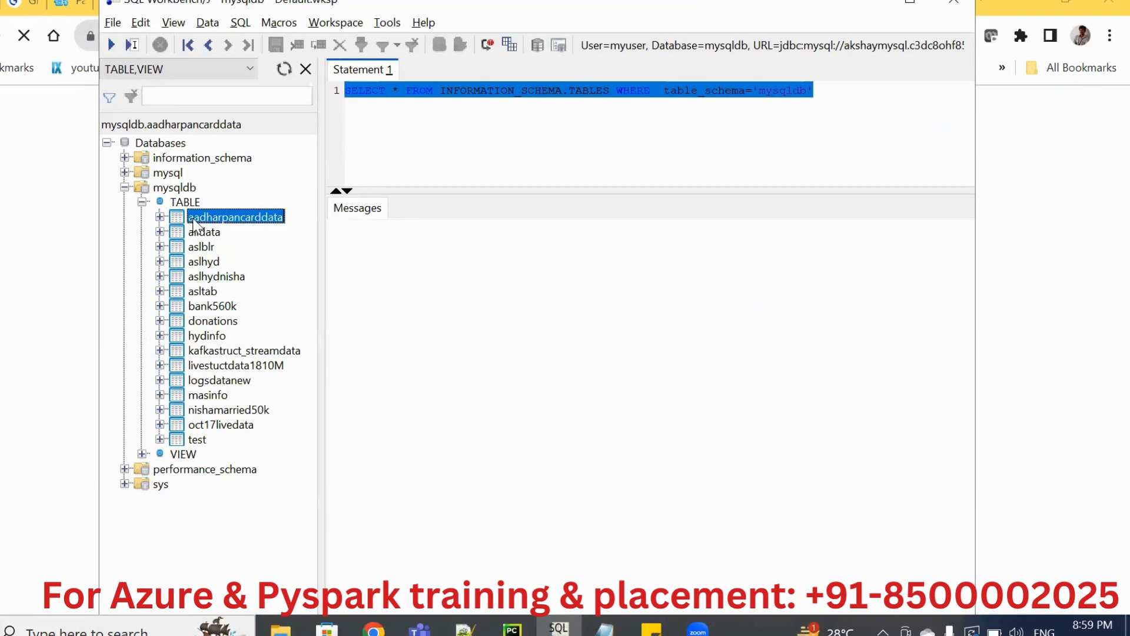
pyautogui.keyDown('shift'); pyautogui.click(196, 439); pyautogui.keyUp('shift')
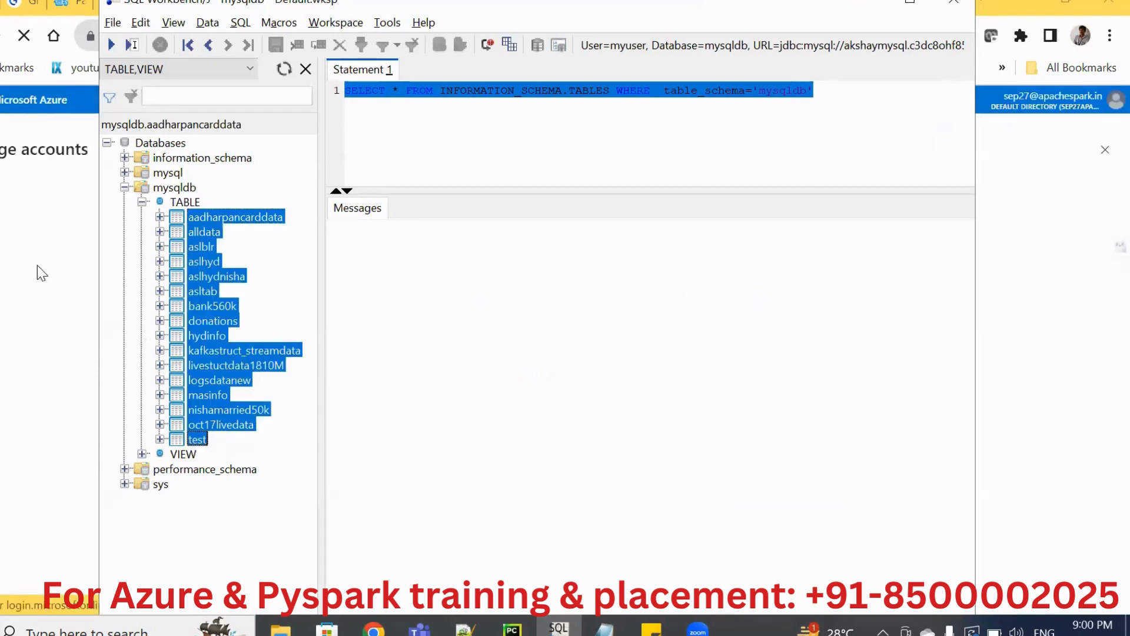
# Return to the Azure portal in Chrome and open the containers of the venu11132023 storage account.
pyautogui.click(16, 364)
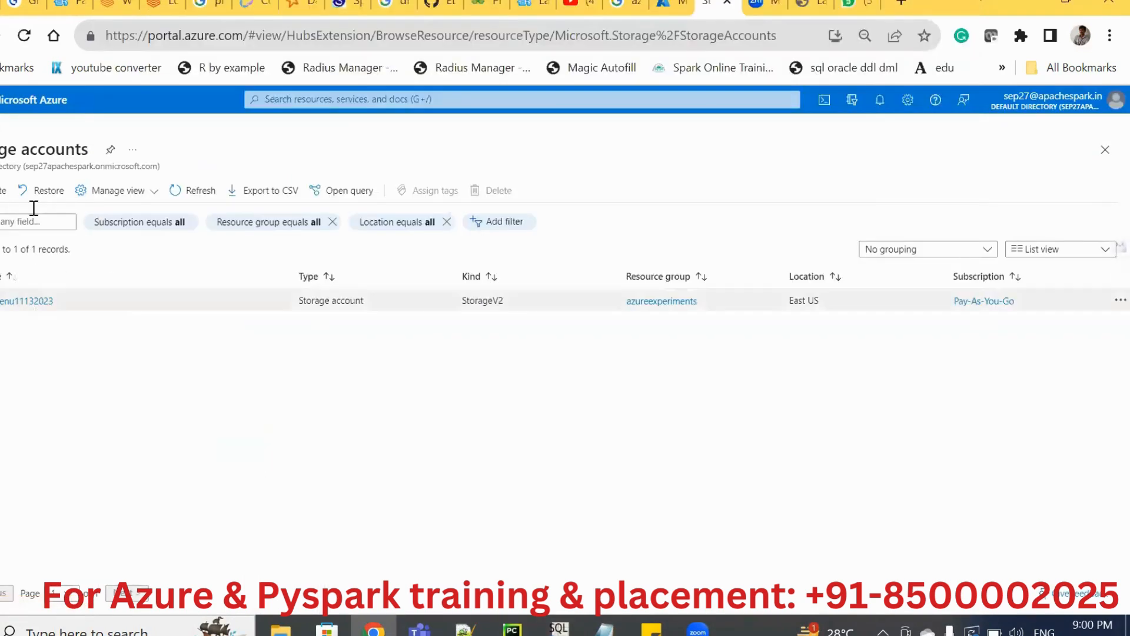
pyautogui.click(18, 301)
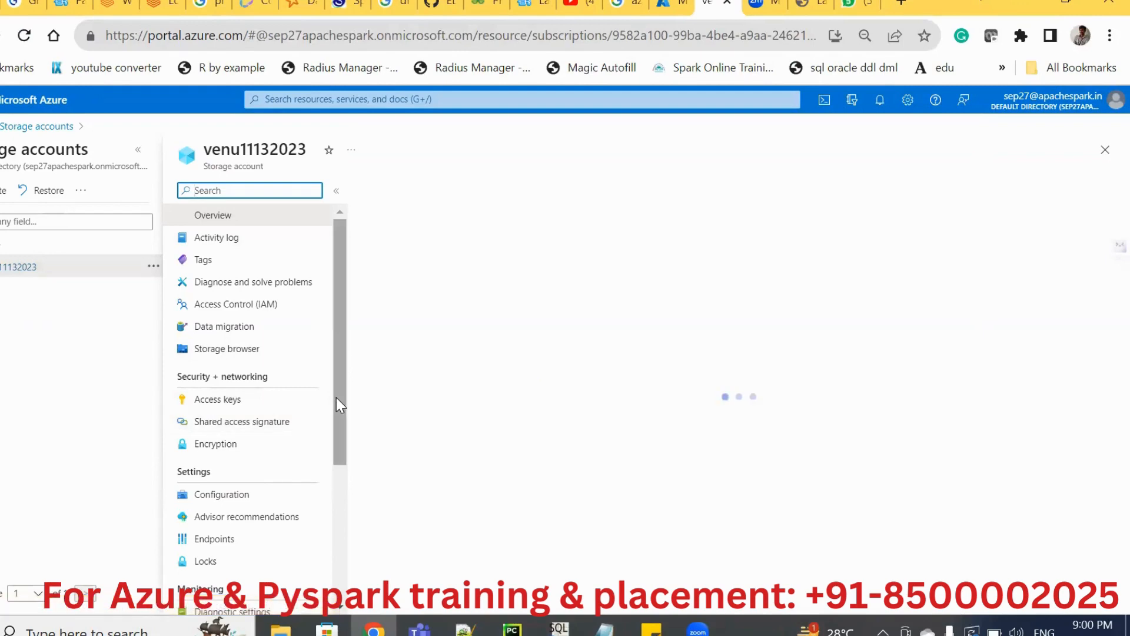
pyautogui.scroll(-3, 337, 412)
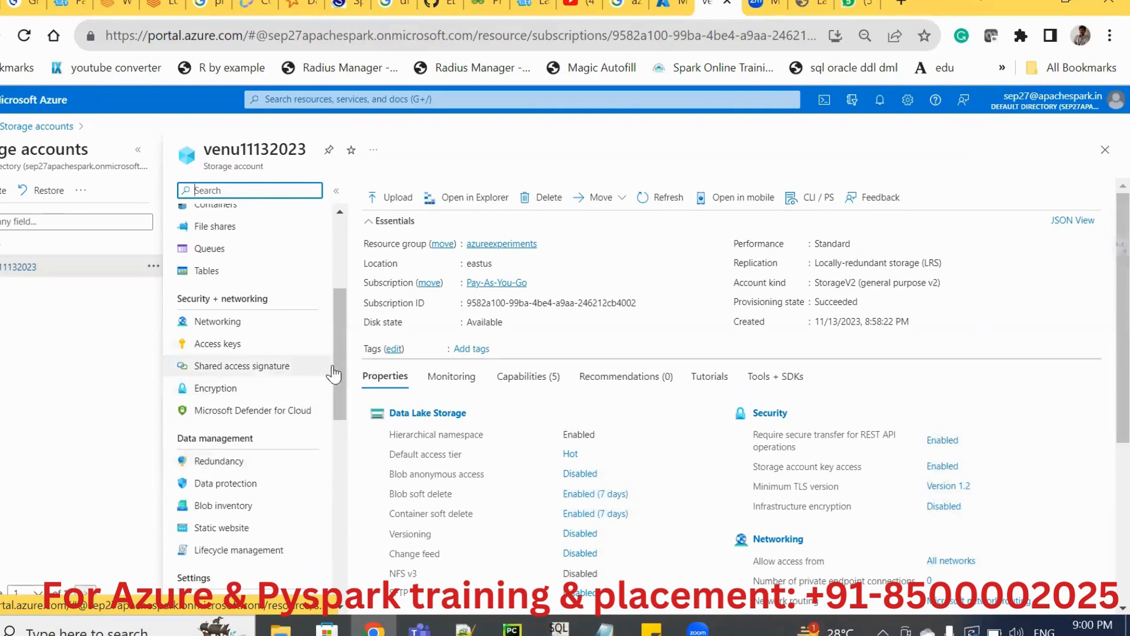
pyautogui.moveTo(340, 363); pyautogui.dragTo(337, 309)
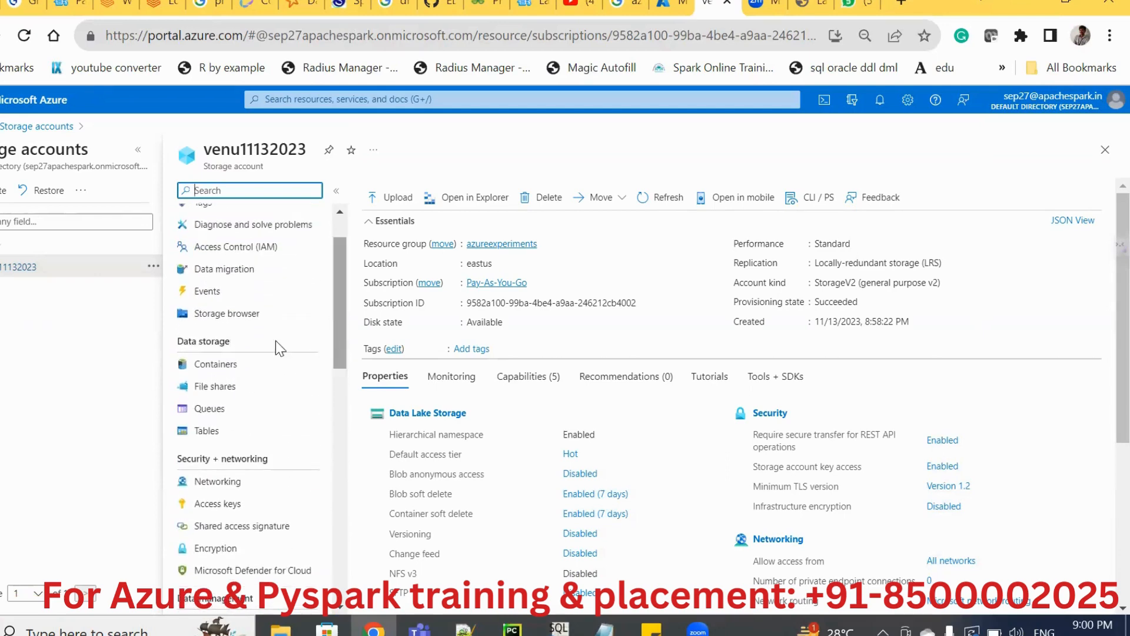
pyautogui.click(215, 365)
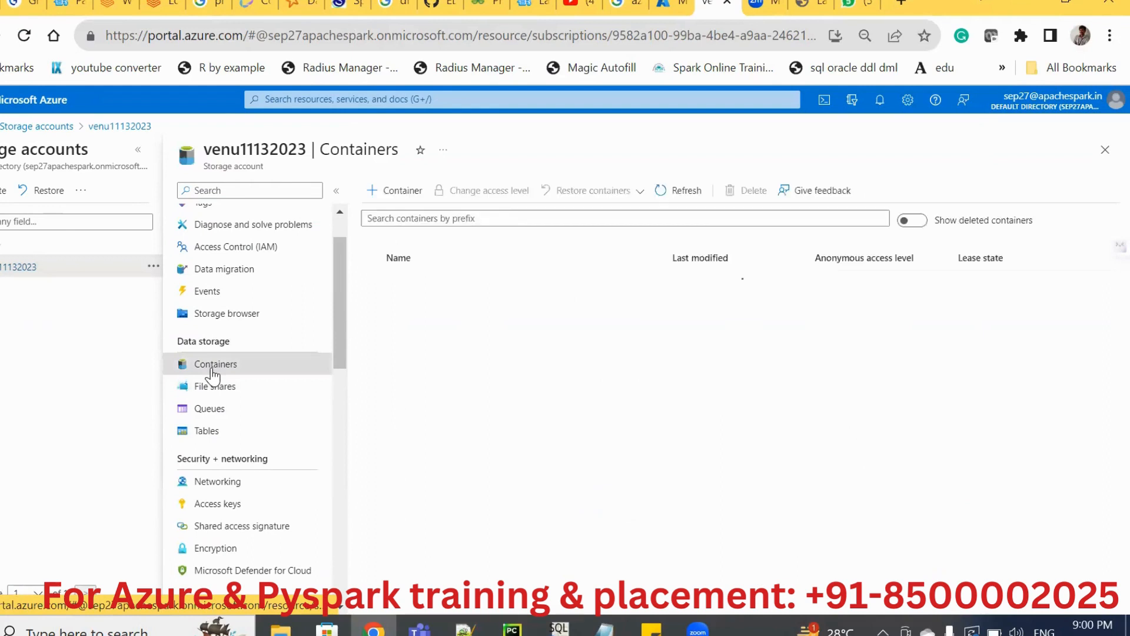
# Create a container named mysqldata in the venu11132023 storage account.
pyautogui.click(400, 194)
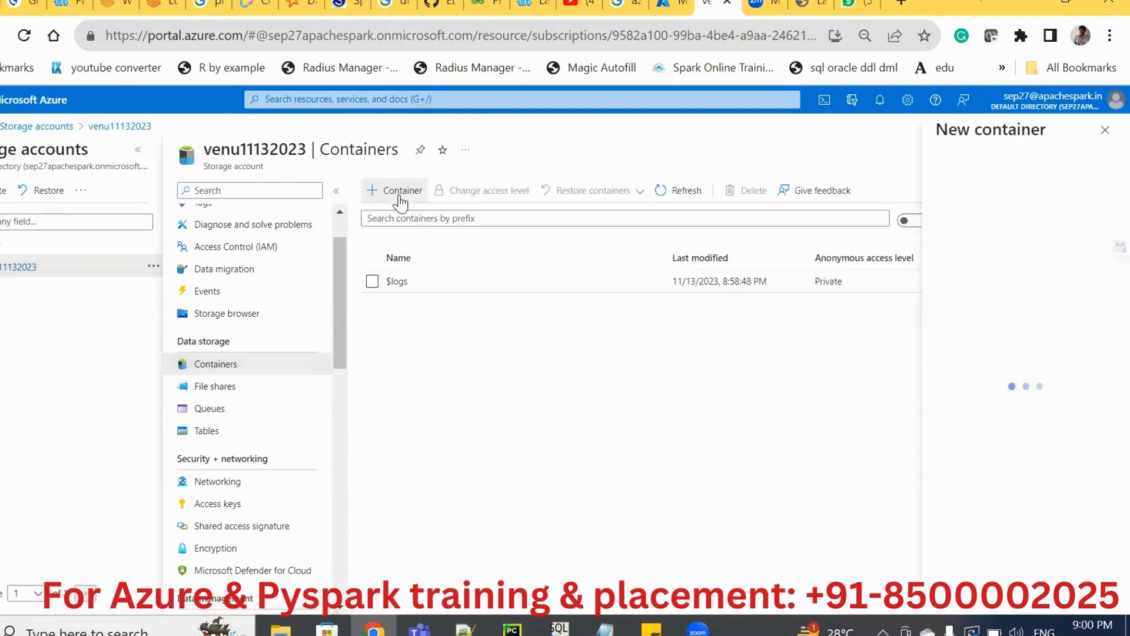
pyautogui.write('input')
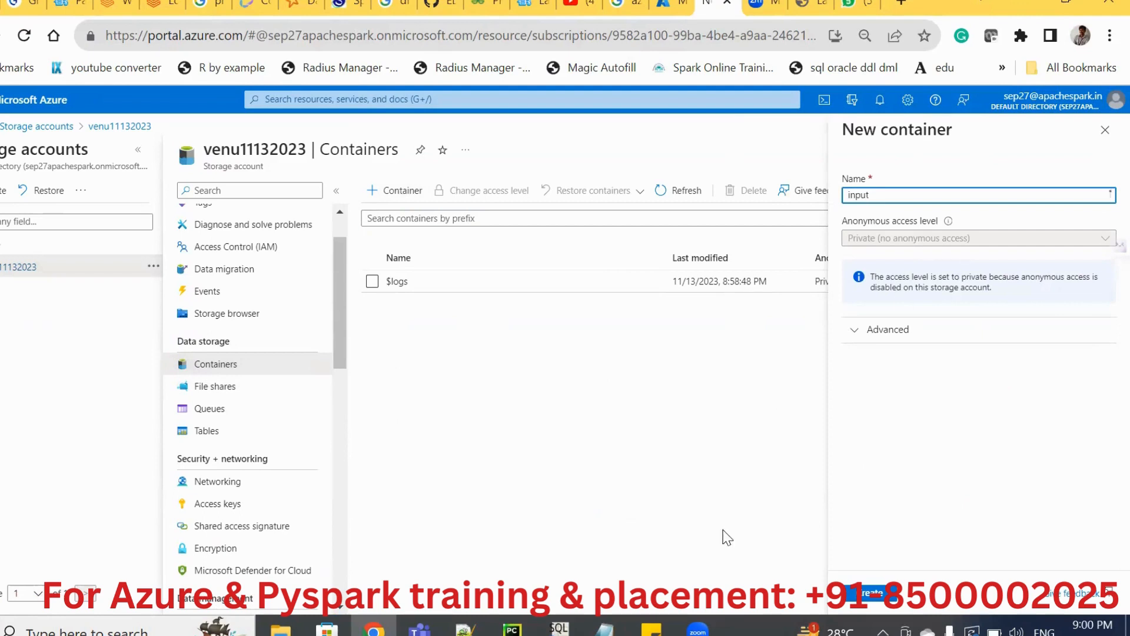
pyautogui.hotkey('ctrl', 'a')
pyautogui.write('m')
pyautogui.click(526, 499)
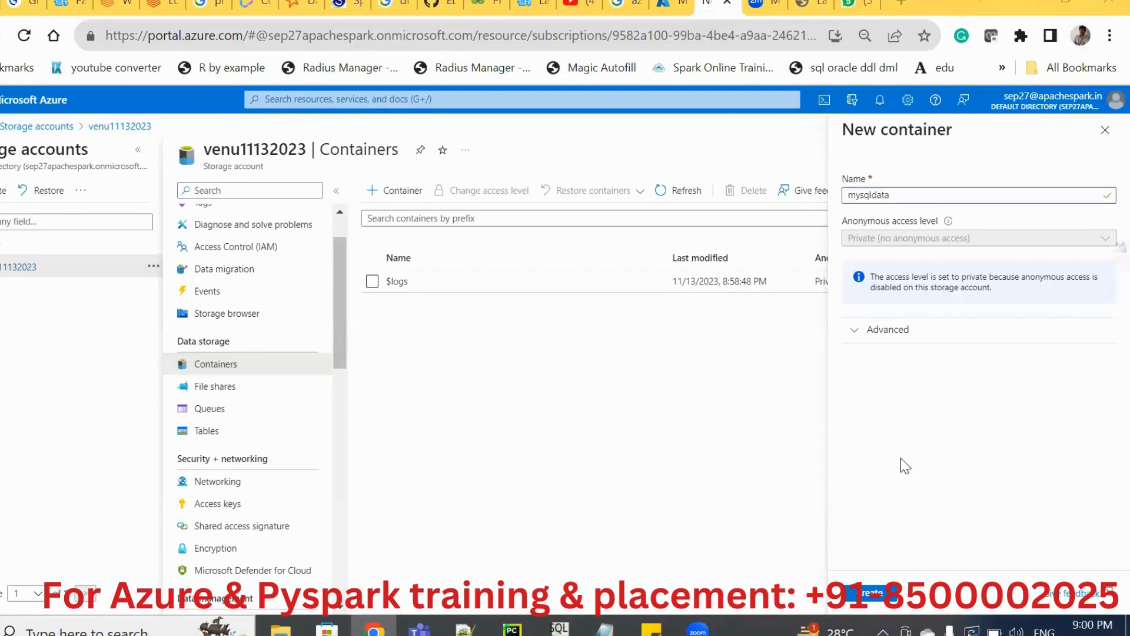
pyautogui.doubleClick(908, 197)
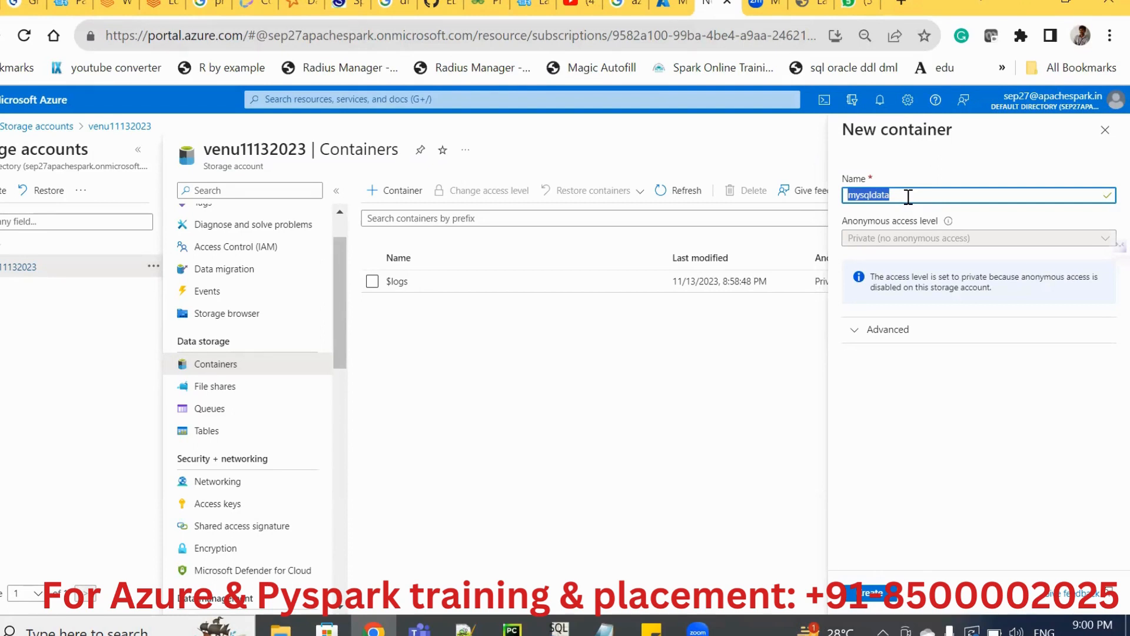
pyautogui.click(909, 196)
pyautogui.click(872, 594)
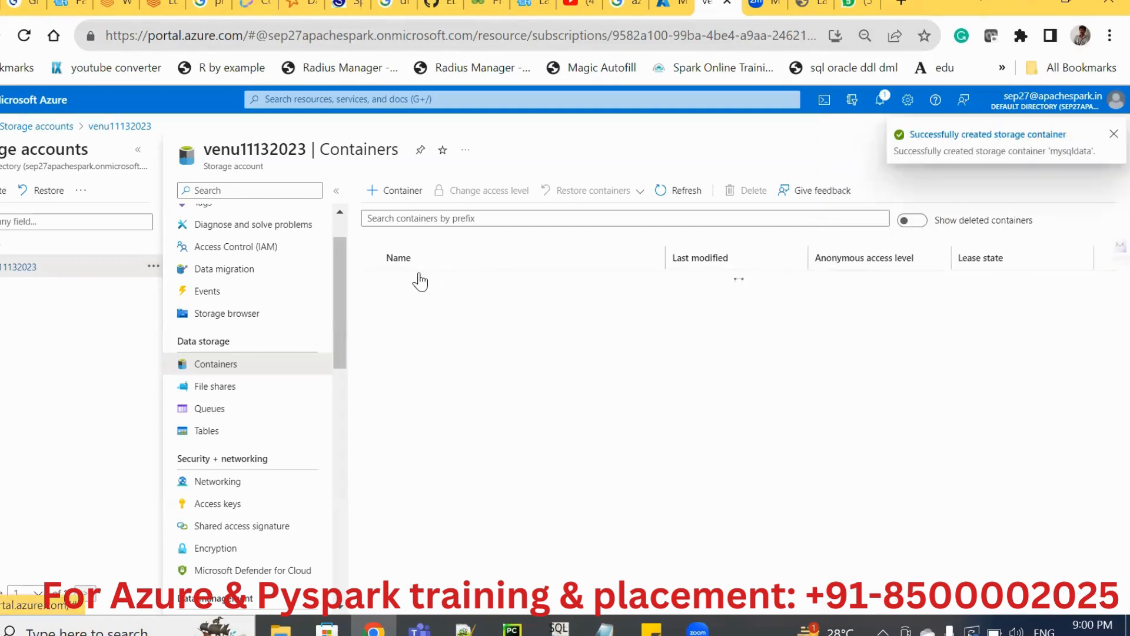
# Open the mysqldata container and briefly check the SQL Workbench/J window.
pyautogui.click(407, 304)
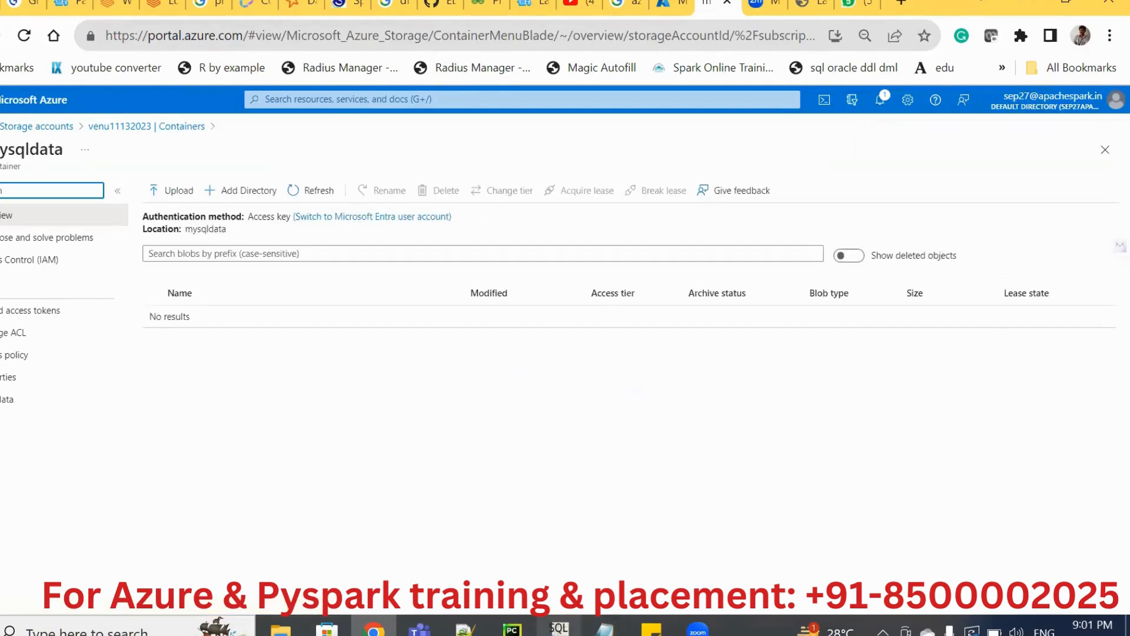
pyautogui.click(559, 628)
pyautogui.click(559, 628)
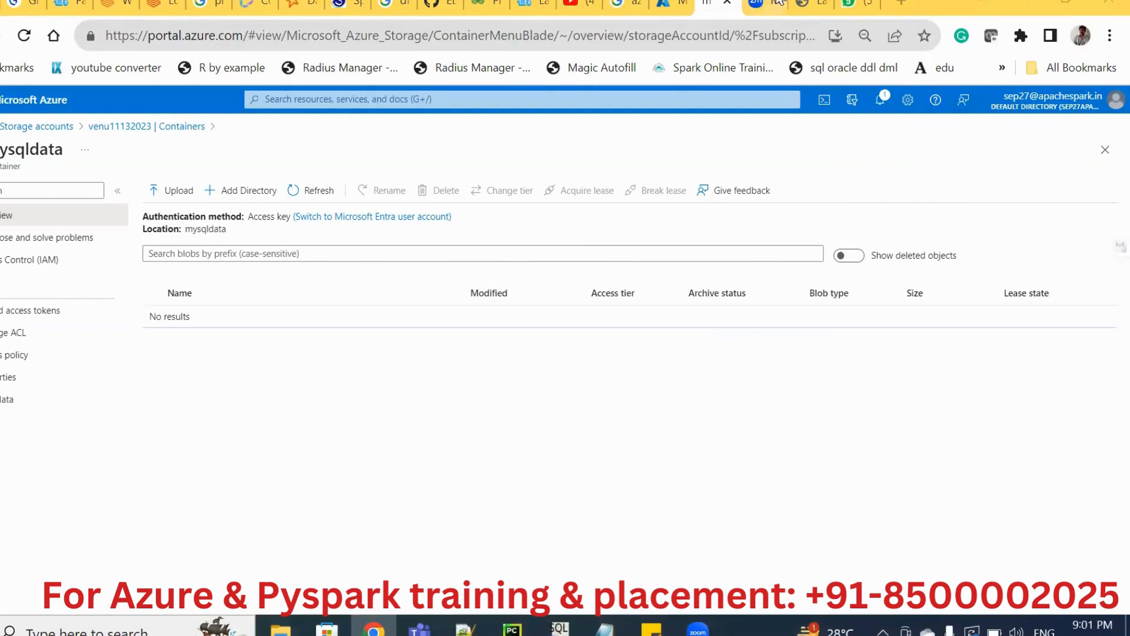
# Go to the deployed venudf11132023 data factory and launch Azure Data Factory Studio.
pyautogui.click(672, 7)
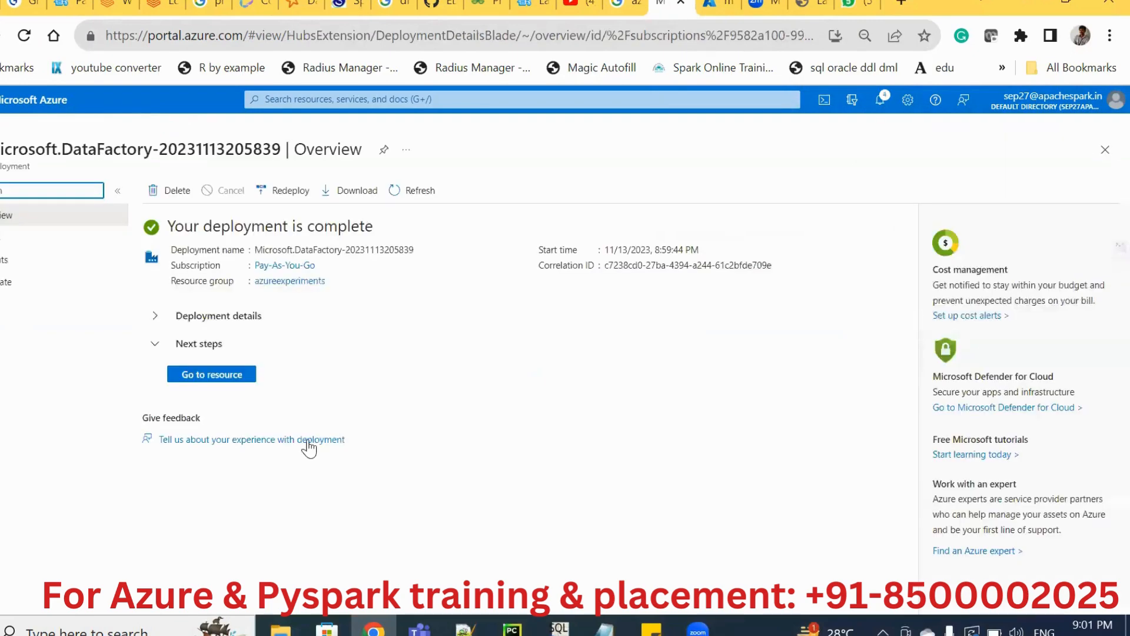
pyautogui.click(227, 377)
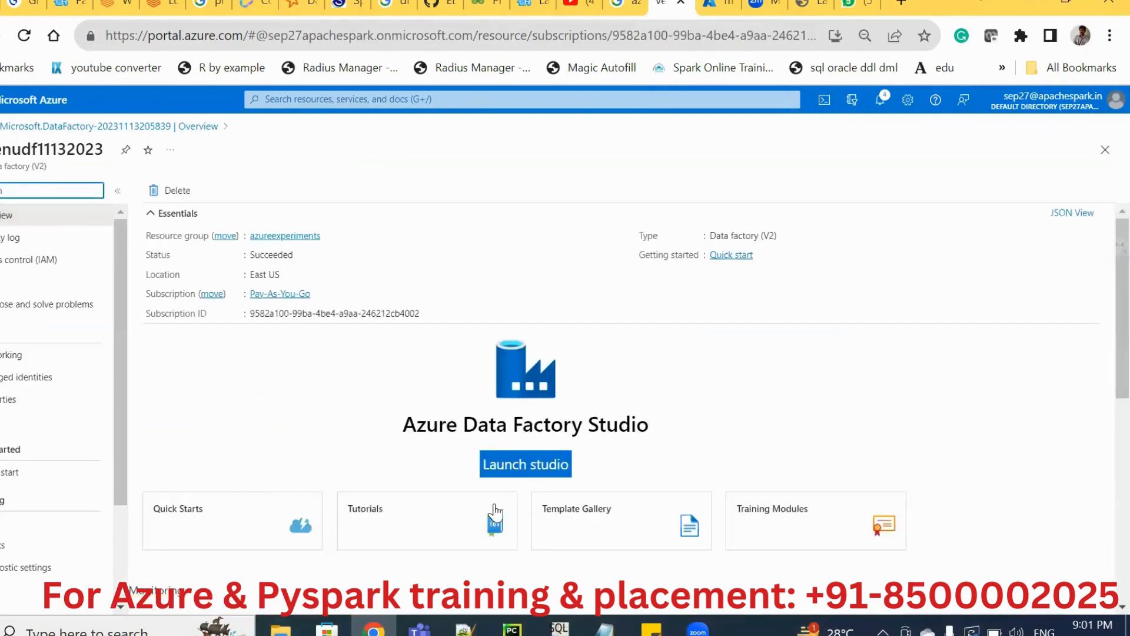
pyautogui.click(520, 474)
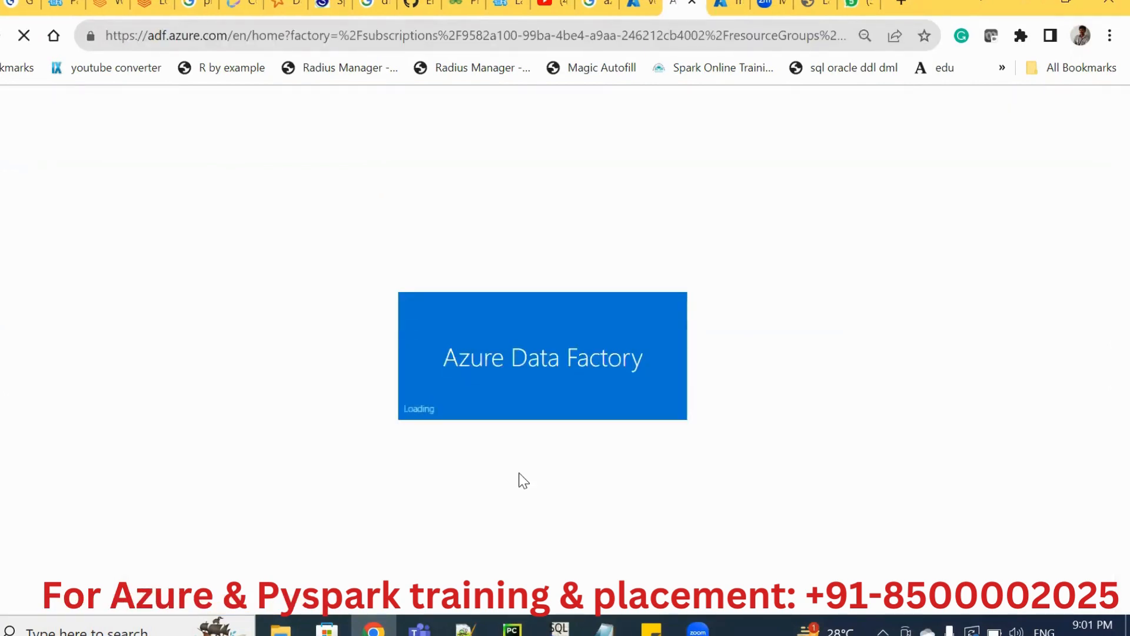
pyautogui.click(651, 6)
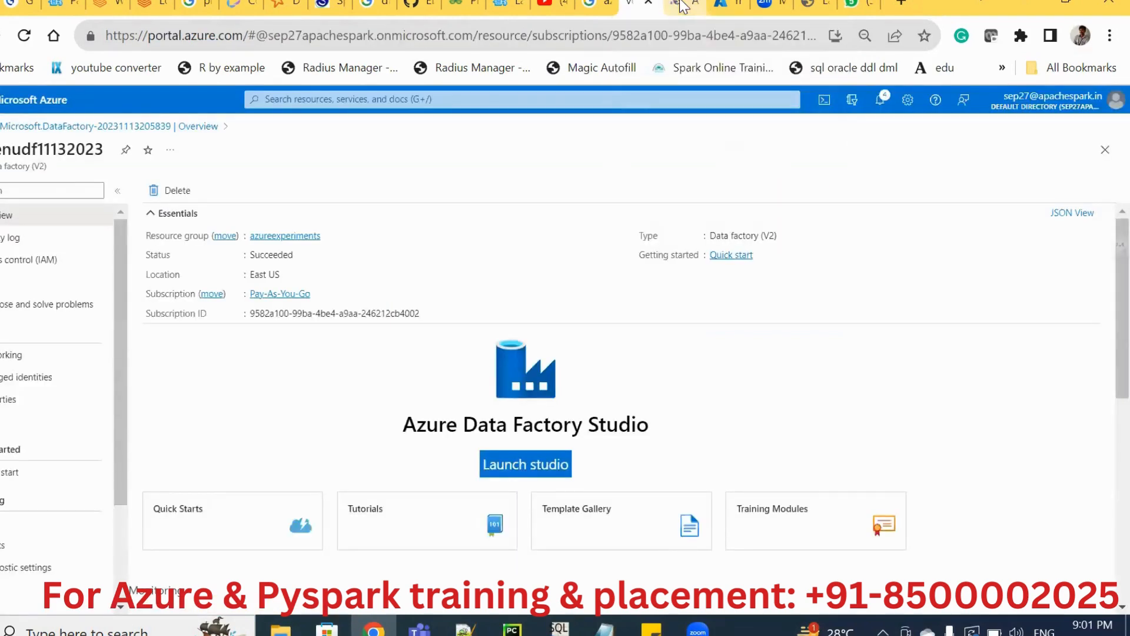
pyautogui.click(681, 6)
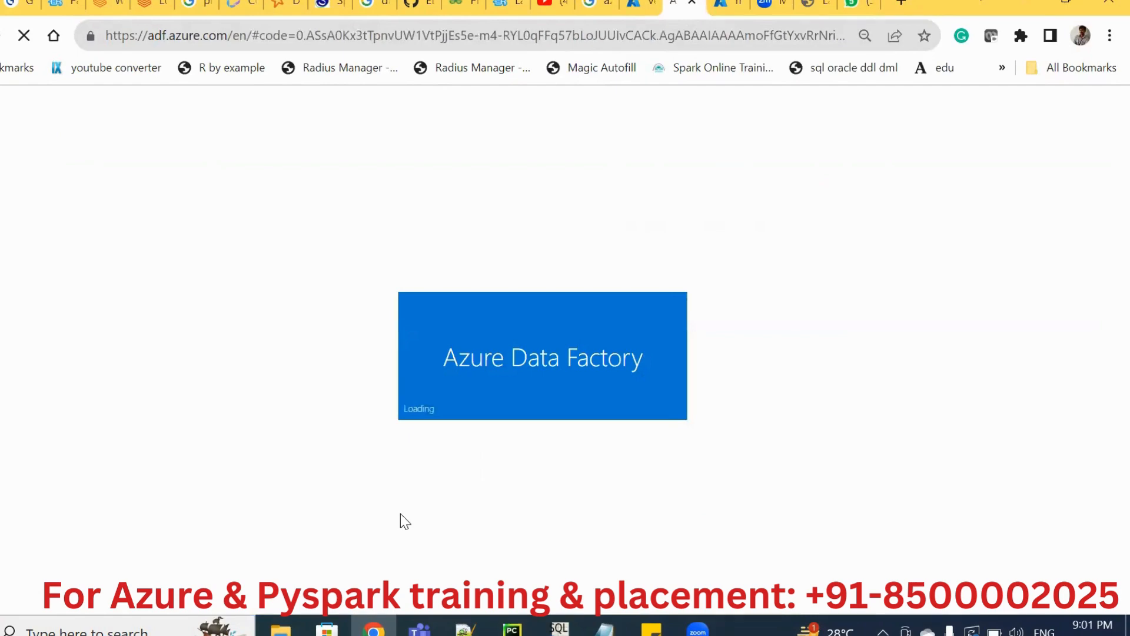
# Open YouTube in a new browser tab.
pyautogui.click(900, 5)
pyautogui.write('you')
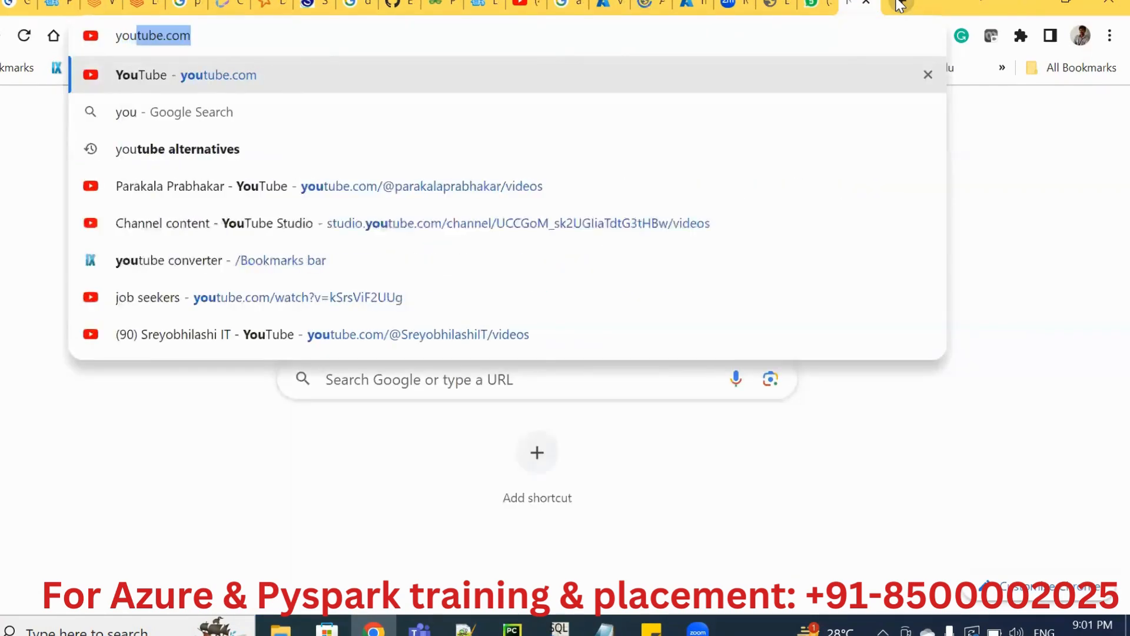
pyautogui.press('Return')
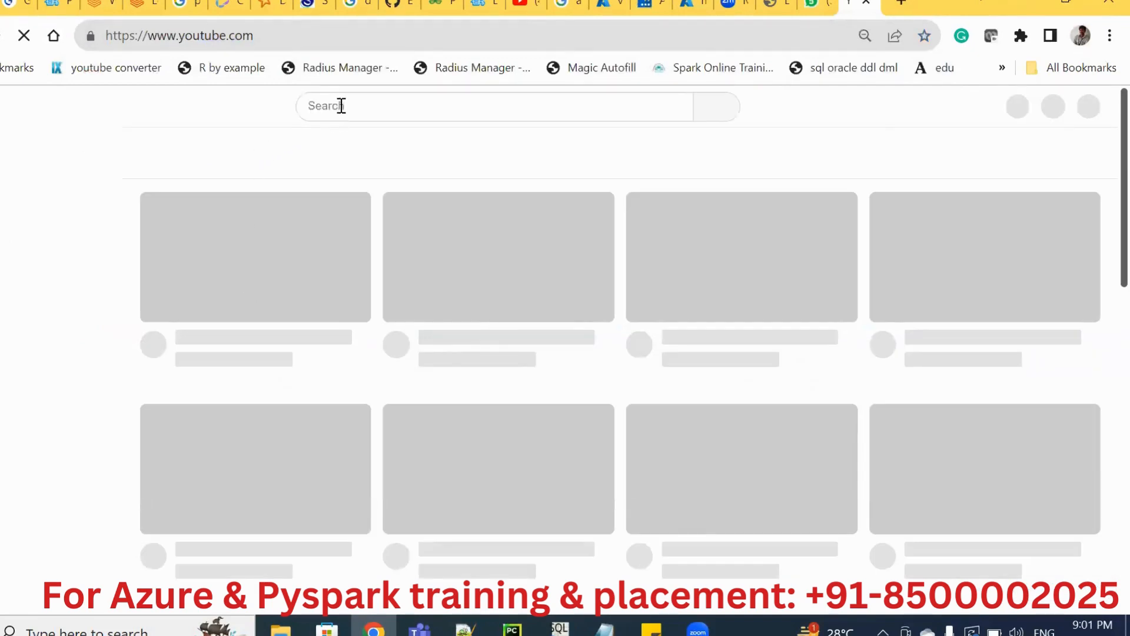
# Search YouTube for "sreyobhilashi it" and open the video on copying all files between storage paths with Azure DataFactory.
pyautogui.click(341, 105)
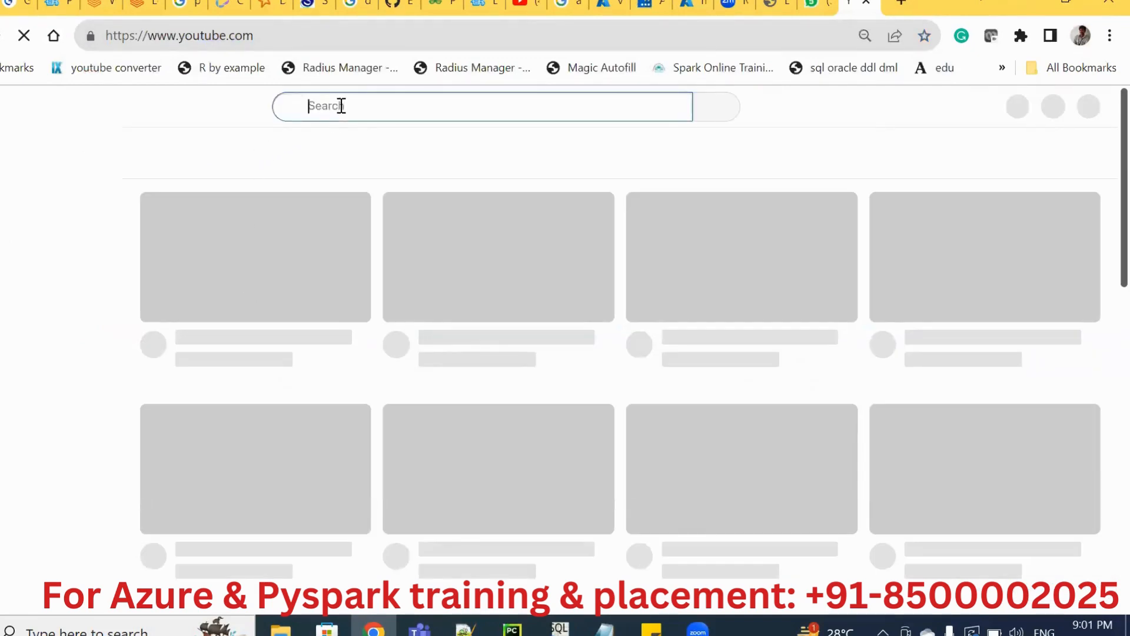
pyautogui.write('sreyoshilashi it')
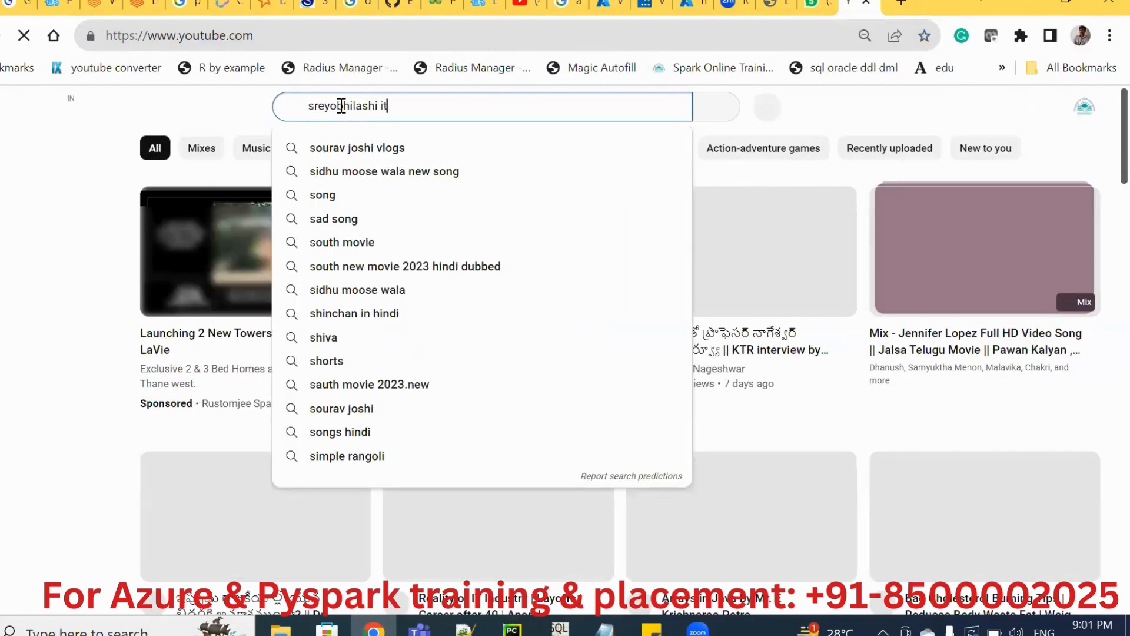
pyautogui.press('Return')
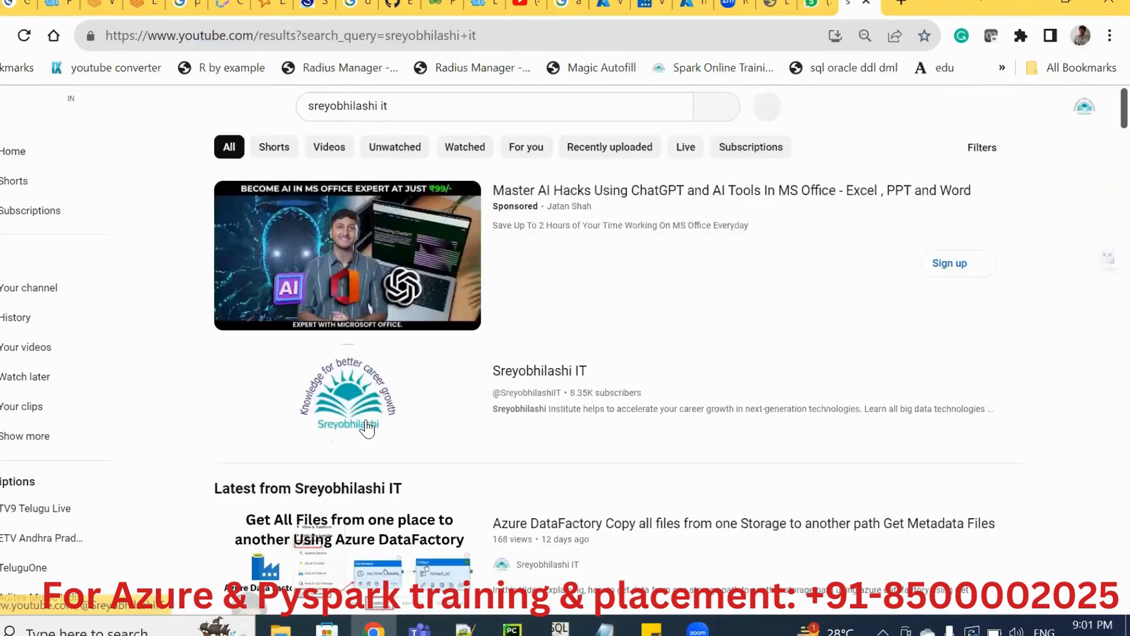
pyautogui.click(669, 536)
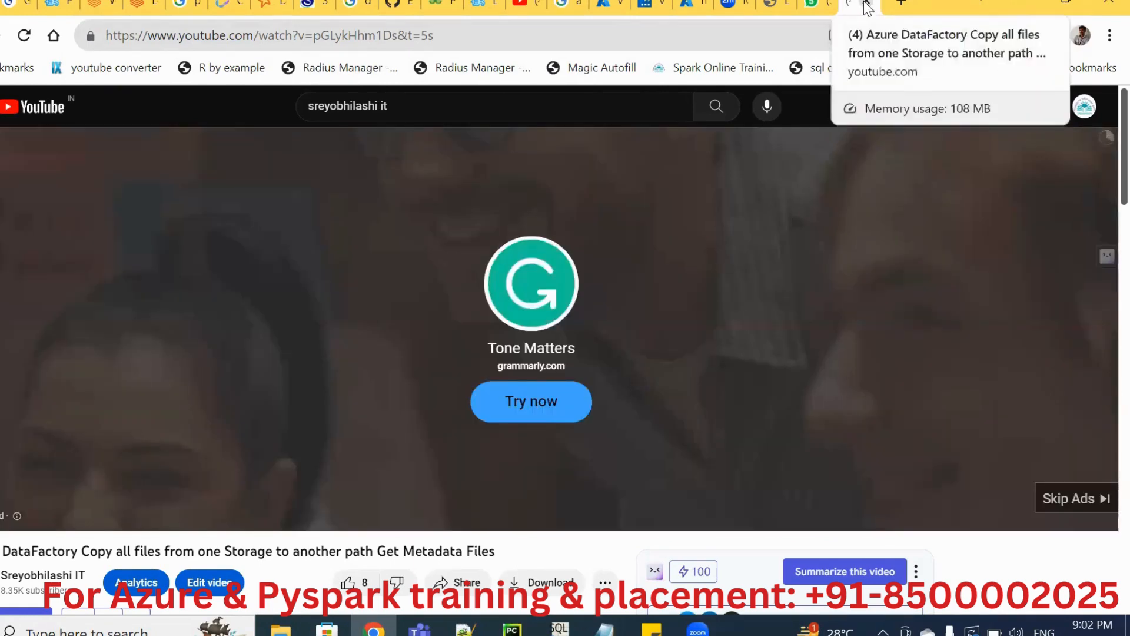
# Close the YouTube video and start a new linked service of type MySQL in the venudf11132023 data factory.
pyautogui.click(866, 3)
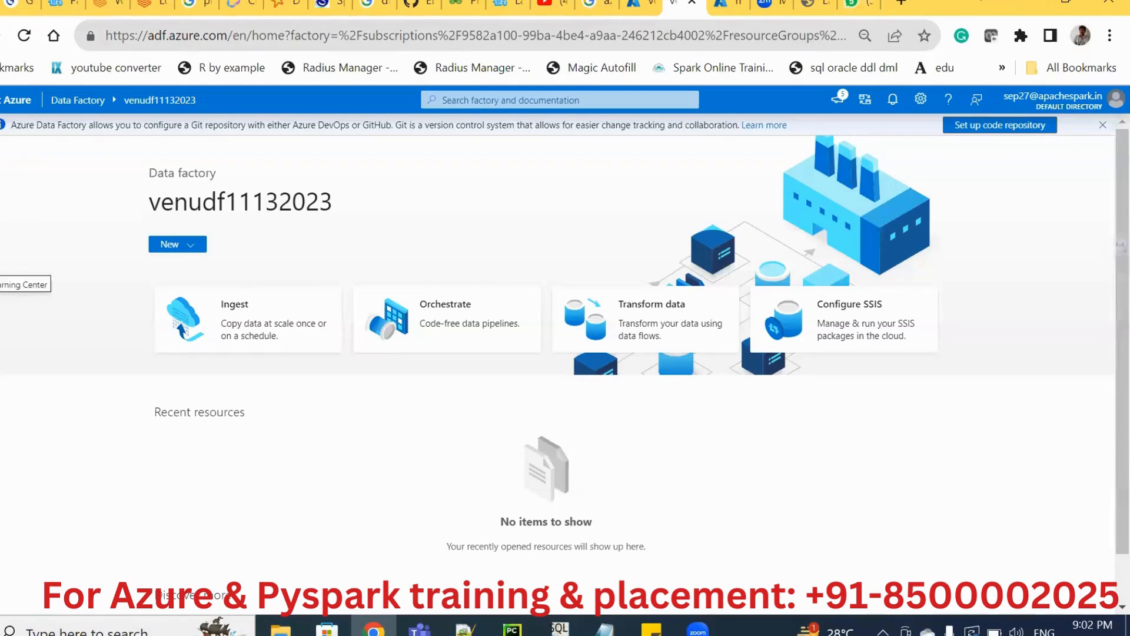
pyautogui.click(2, 252)
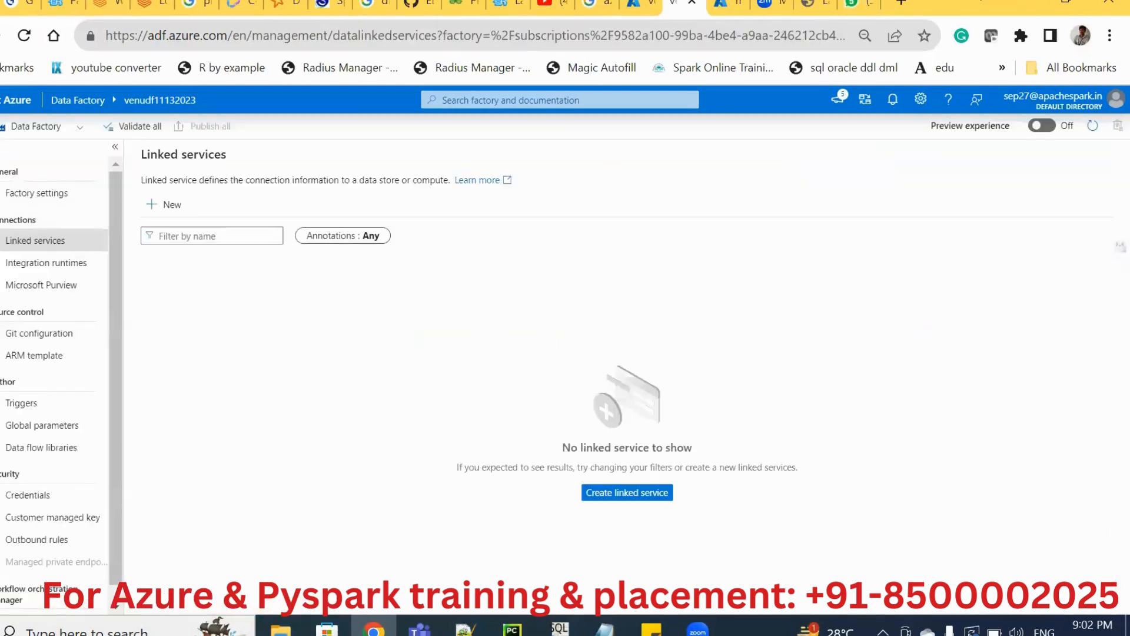
pyautogui.click(168, 206)
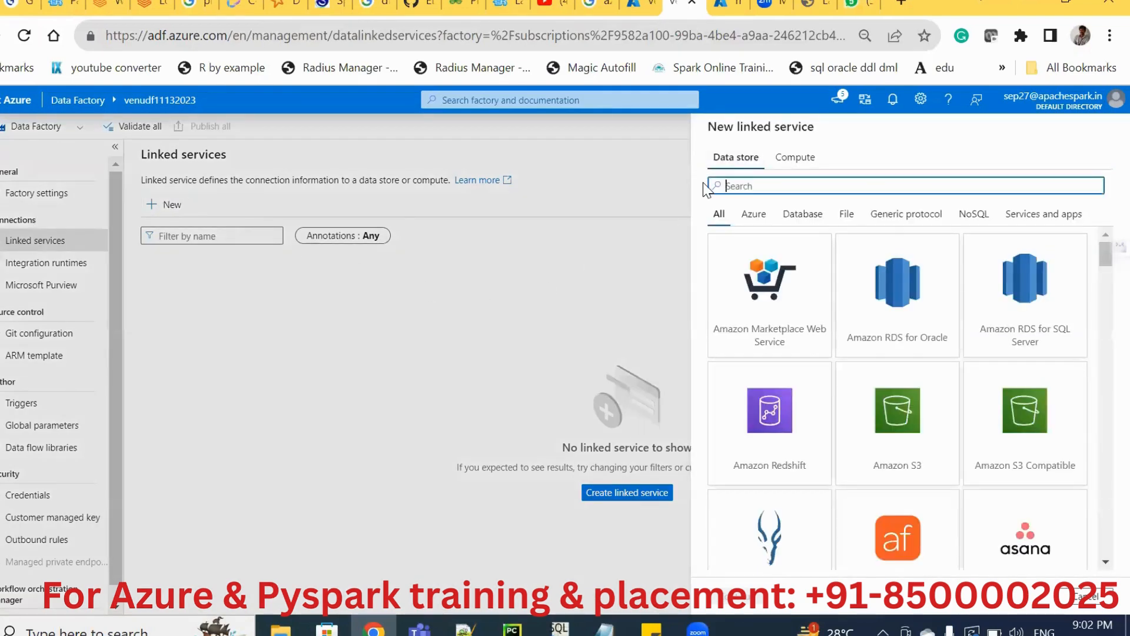
pyautogui.write('mysql')
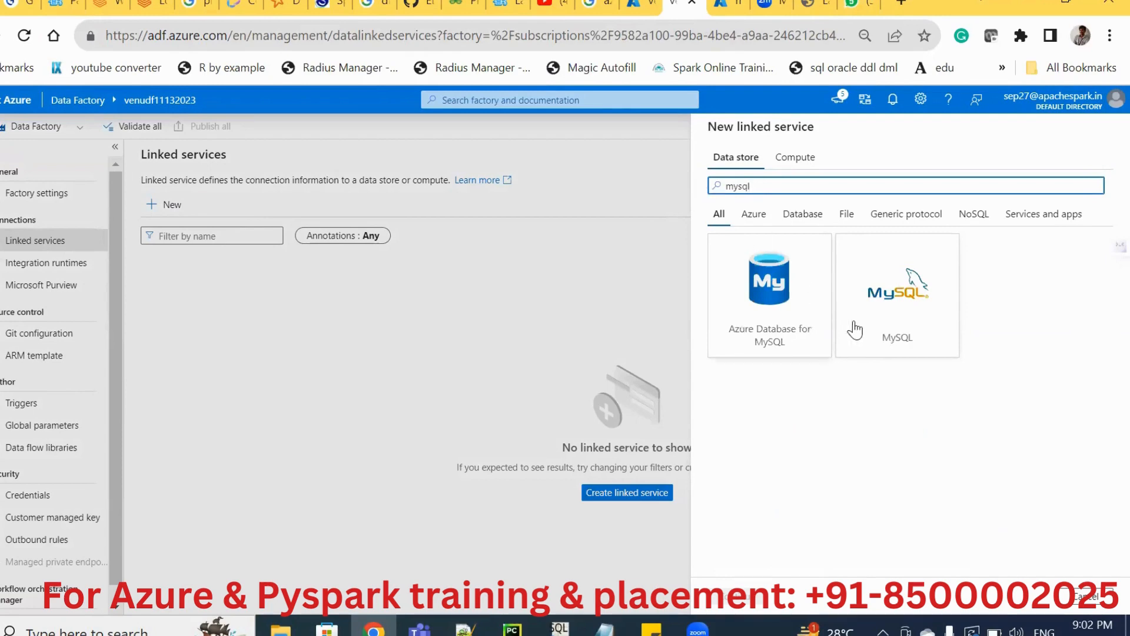
pyautogui.click(898, 301)
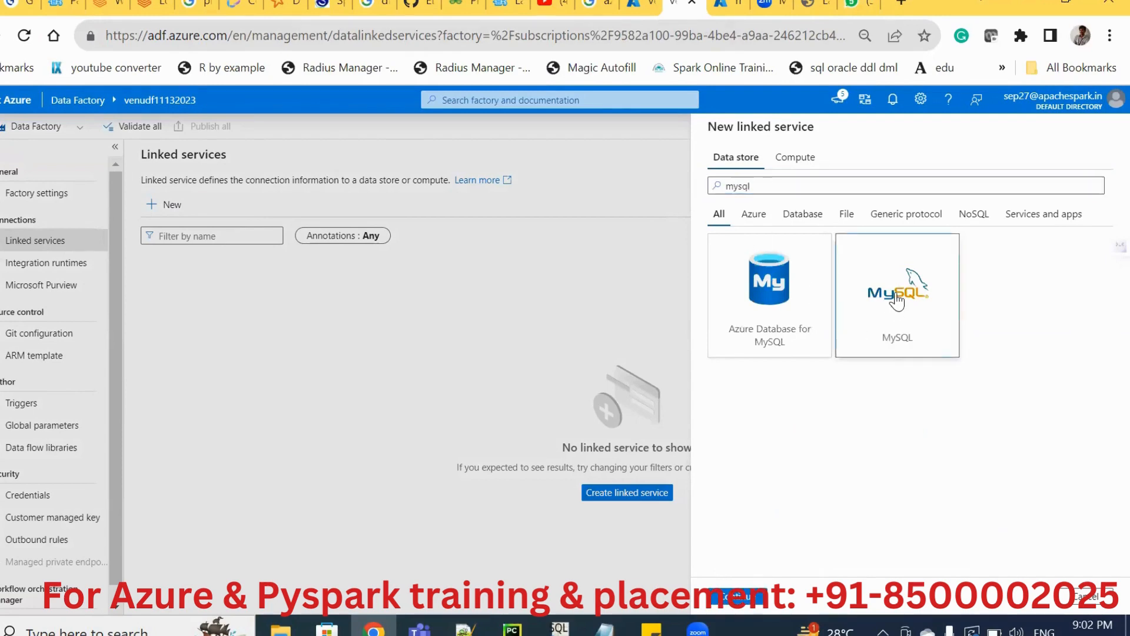
pyautogui.click(735, 596)
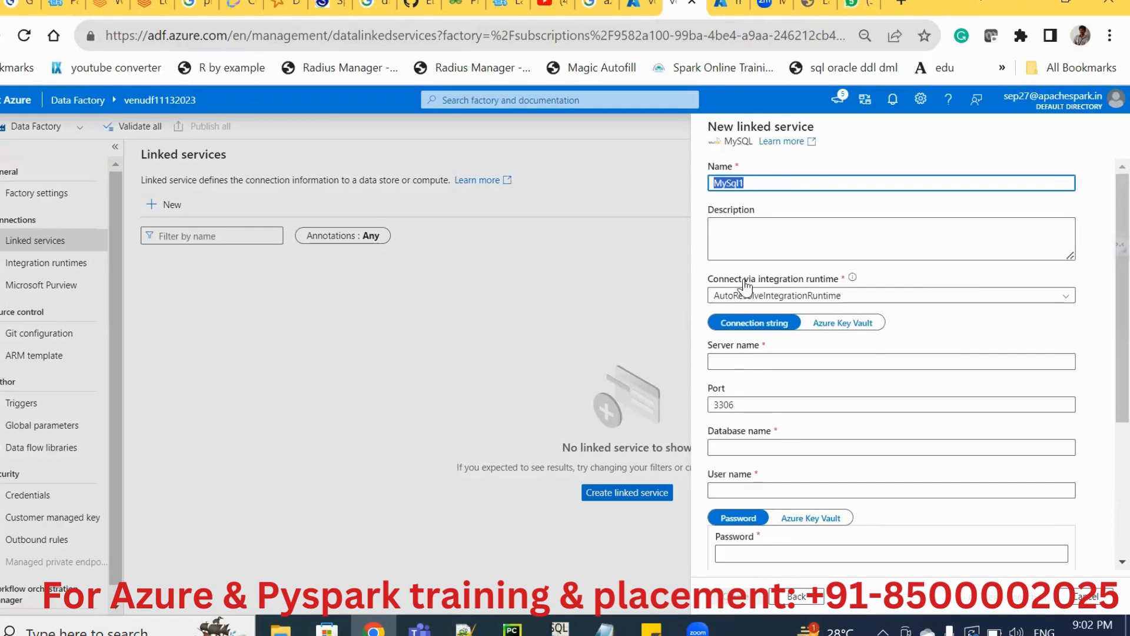
# Copy the server host from the mysqldb connection profile's URL in SQL Workbench/J into the linked service's server name.
pyautogui.click(736, 358)
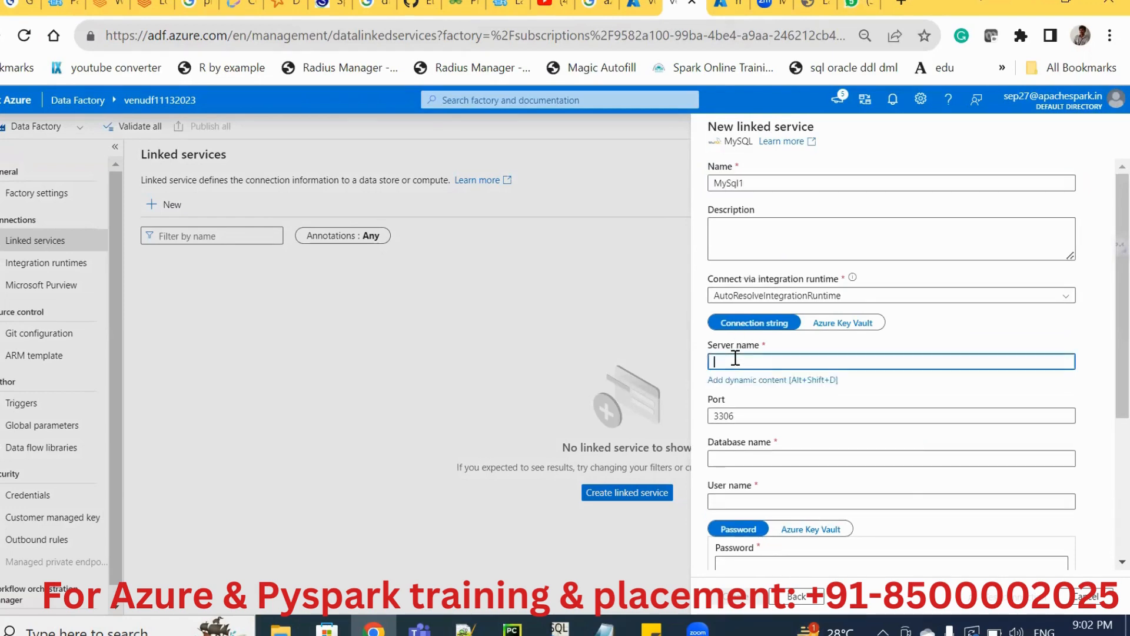
pyautogui.click(559, 629)
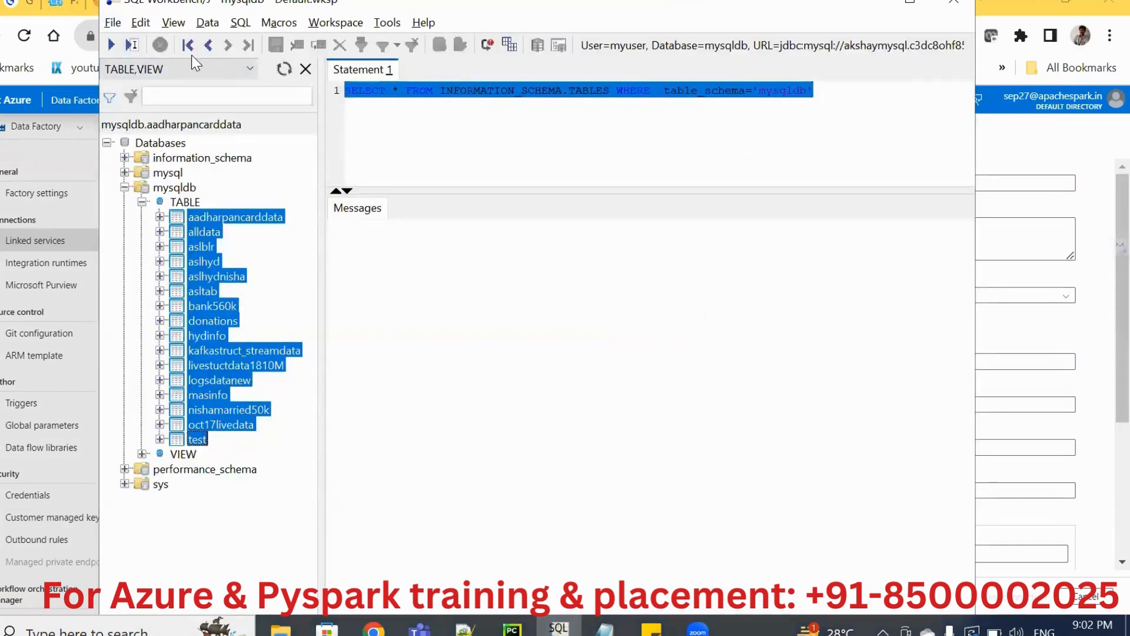
pyautogui.click(108, 26)
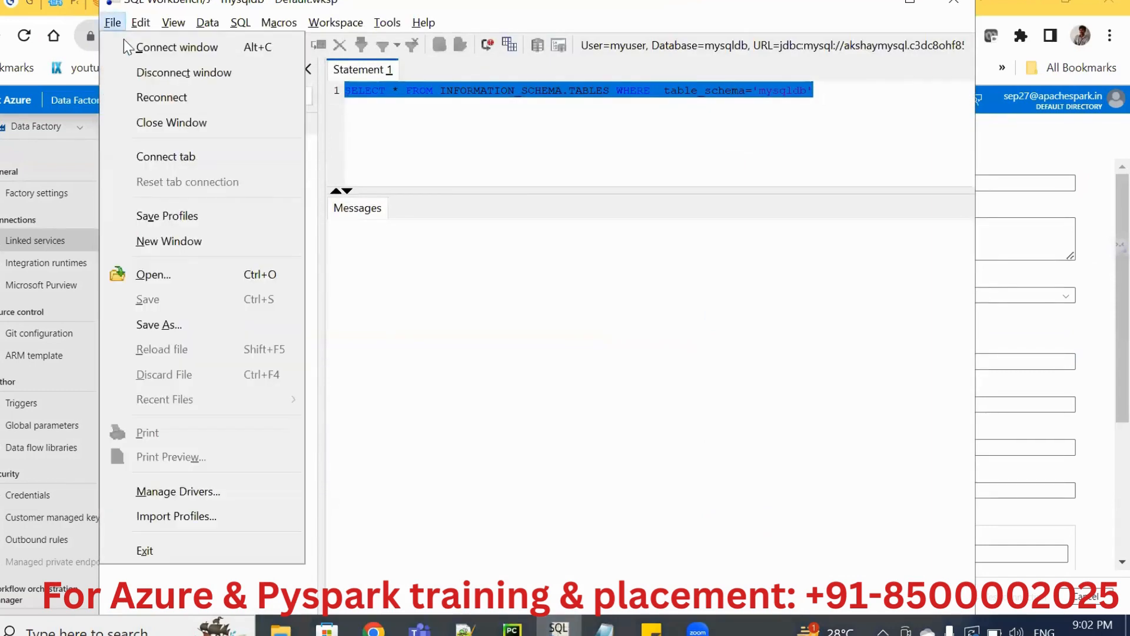
pyautogui.click(130, 46)
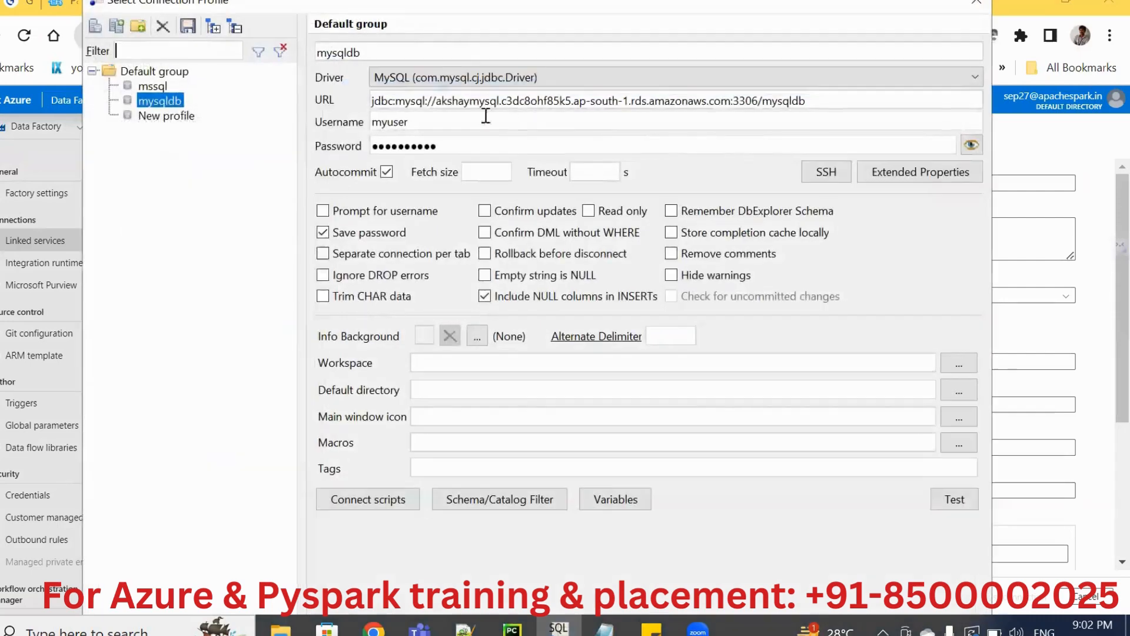
pyautogui.click(438, 105)
pyautogui.click(439, 104)
pyautogui.keyDown('shift'); pyautogui.click(731, 101); pyautogui.keyUp('shift')
pyautogui.hotkey('ctrl', 'c')
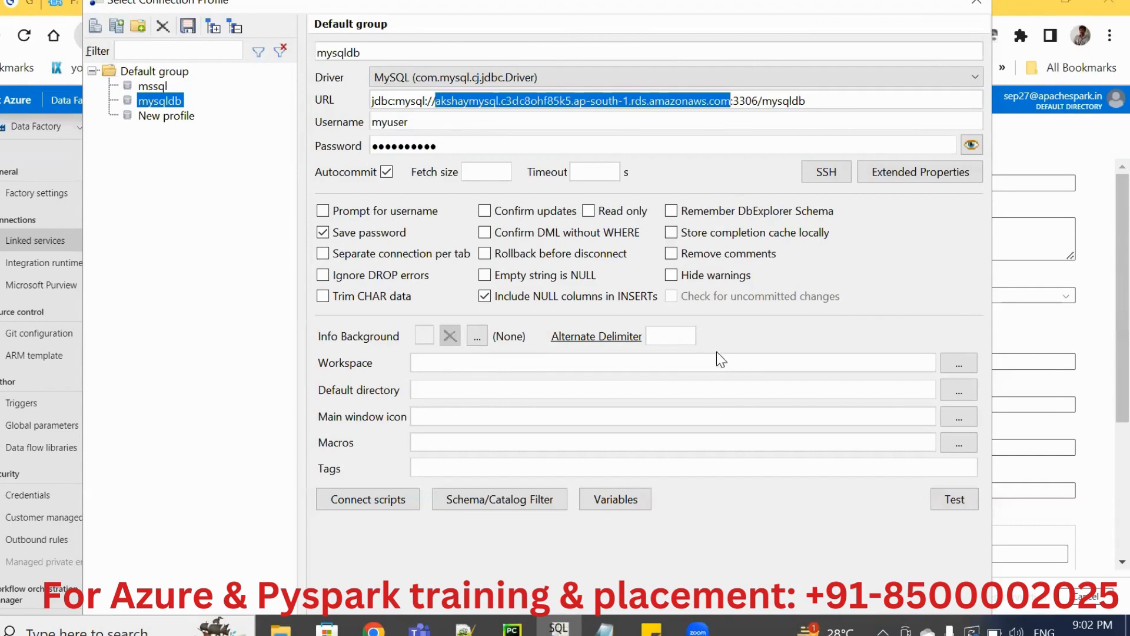
pyautogui.hotkey('alt', 'Tab')
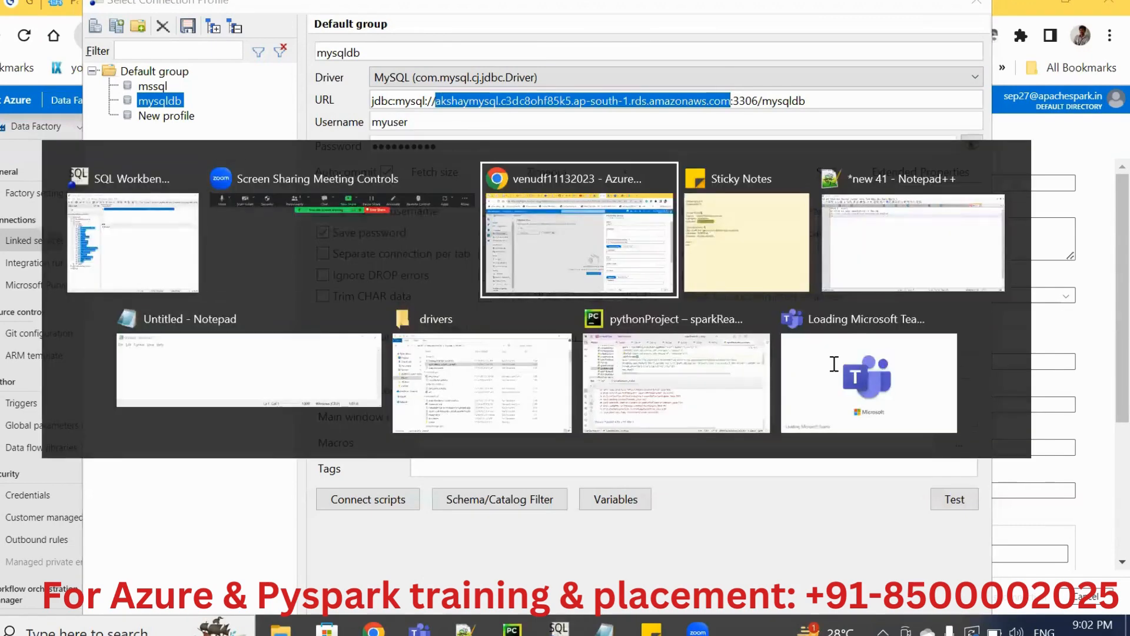
pyautogui.hotkey('ctrl', 'v')
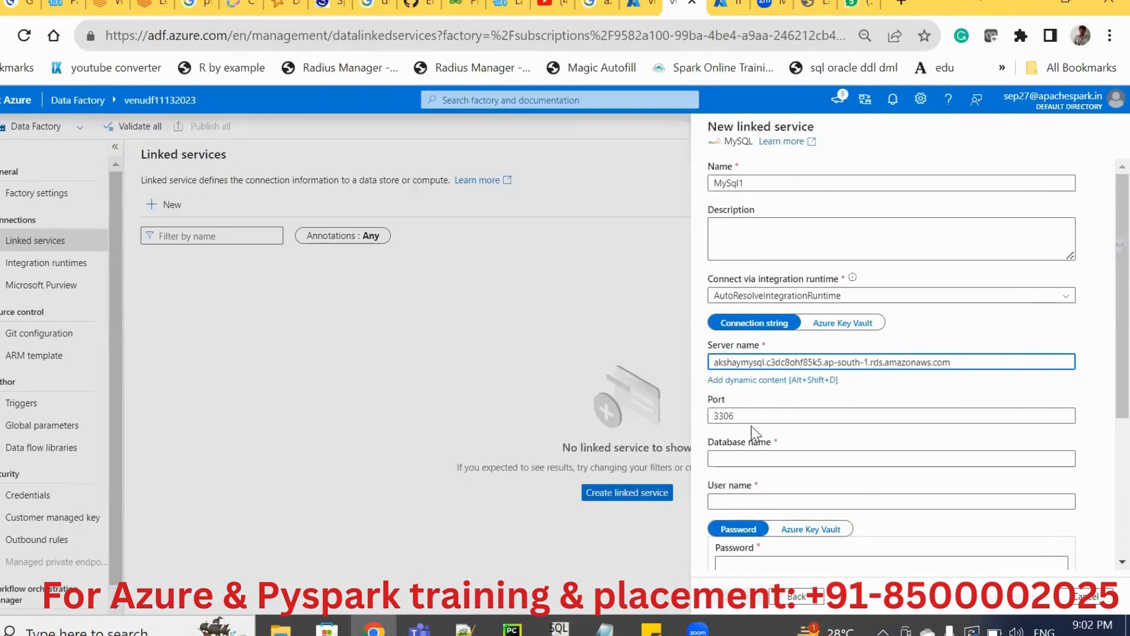
# Enter database name mysqldb, user name myuser and the database password, and create the MySQL linked service.
pyautogui.click(744, 468)
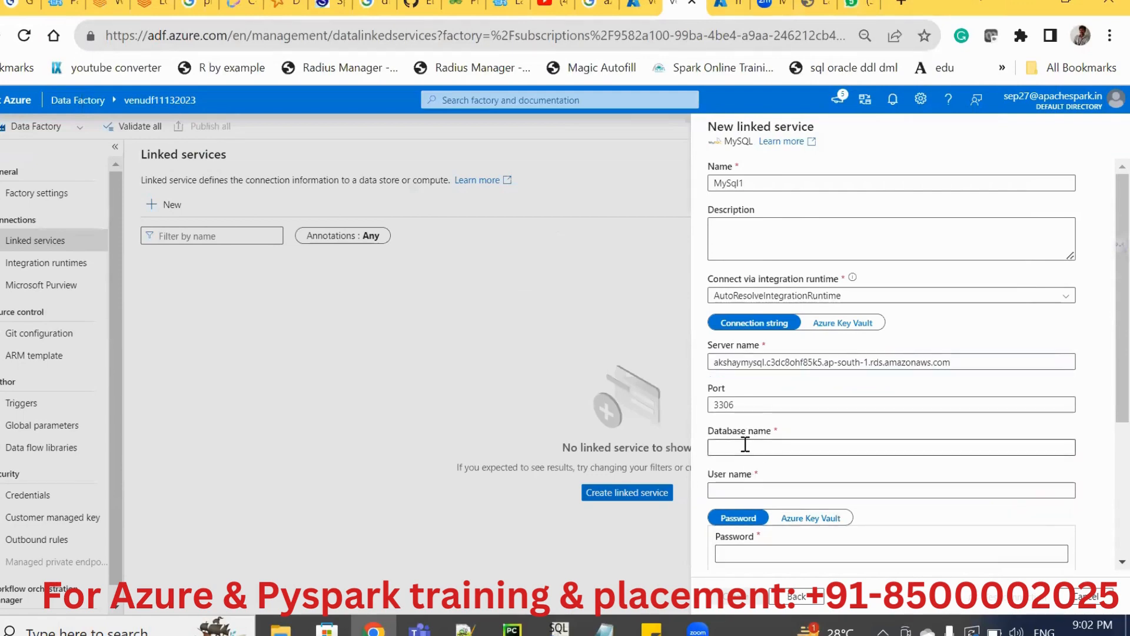
pyautogui.click(745, 447)
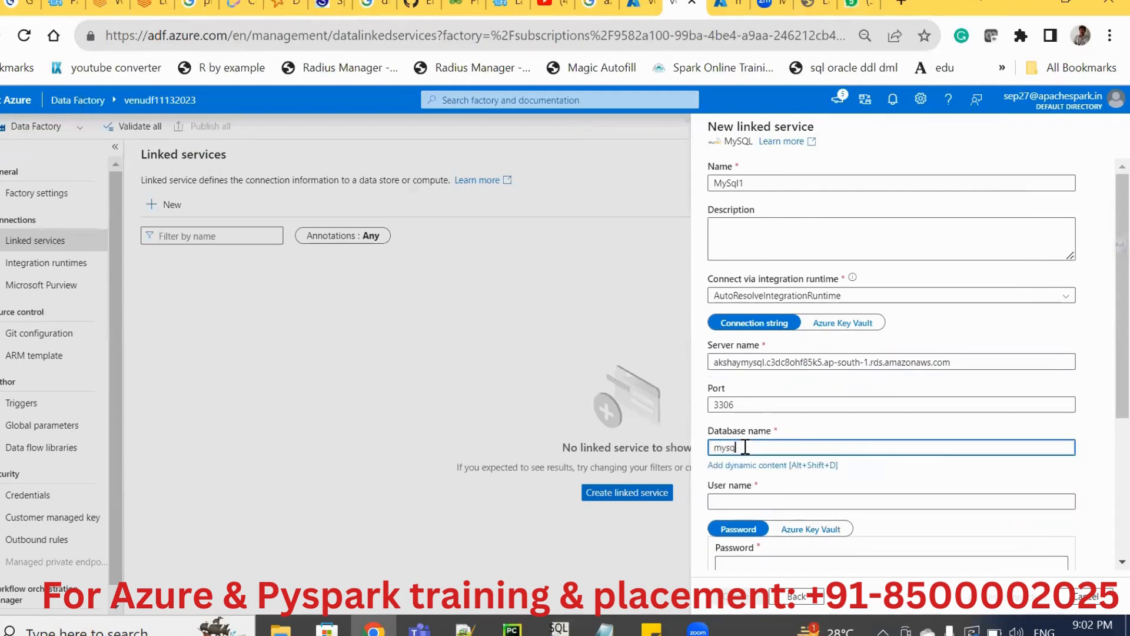
pyautogui.write('mysqldb')
pyautogui.press('Tab')
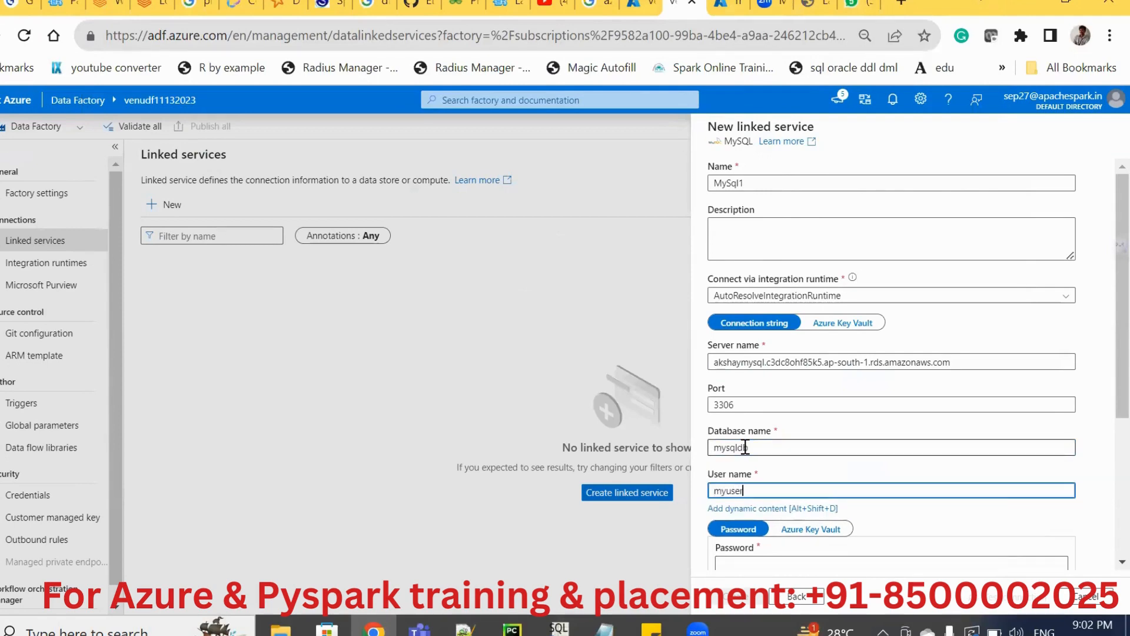
pyautogui.write('myuser')
pyautogui.press('Tab')
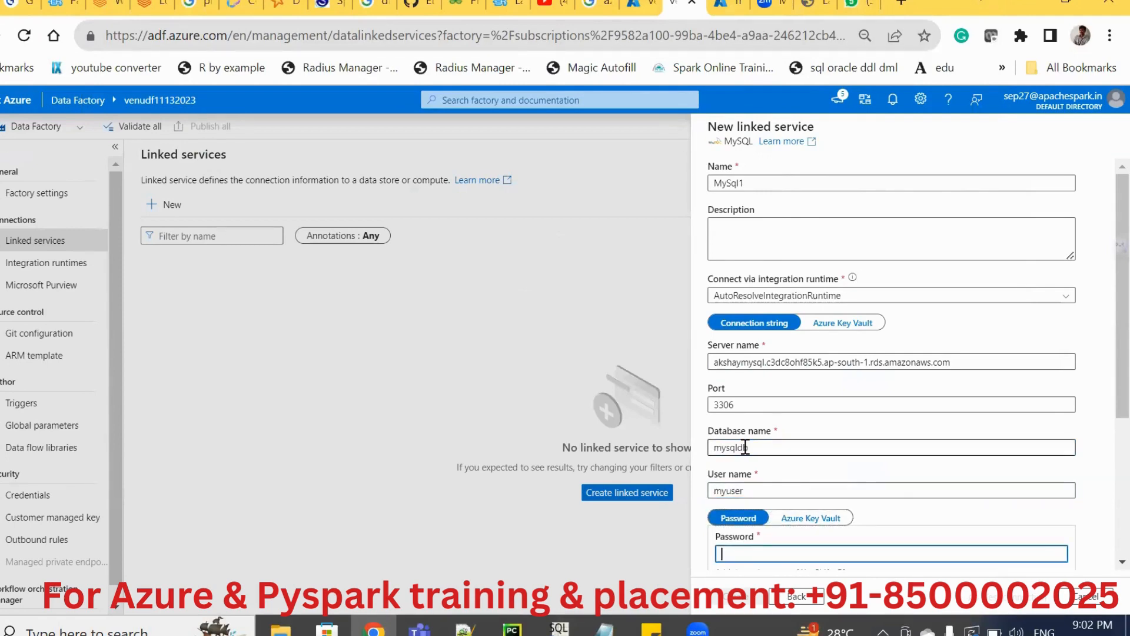
pyautogui.write('mypa')
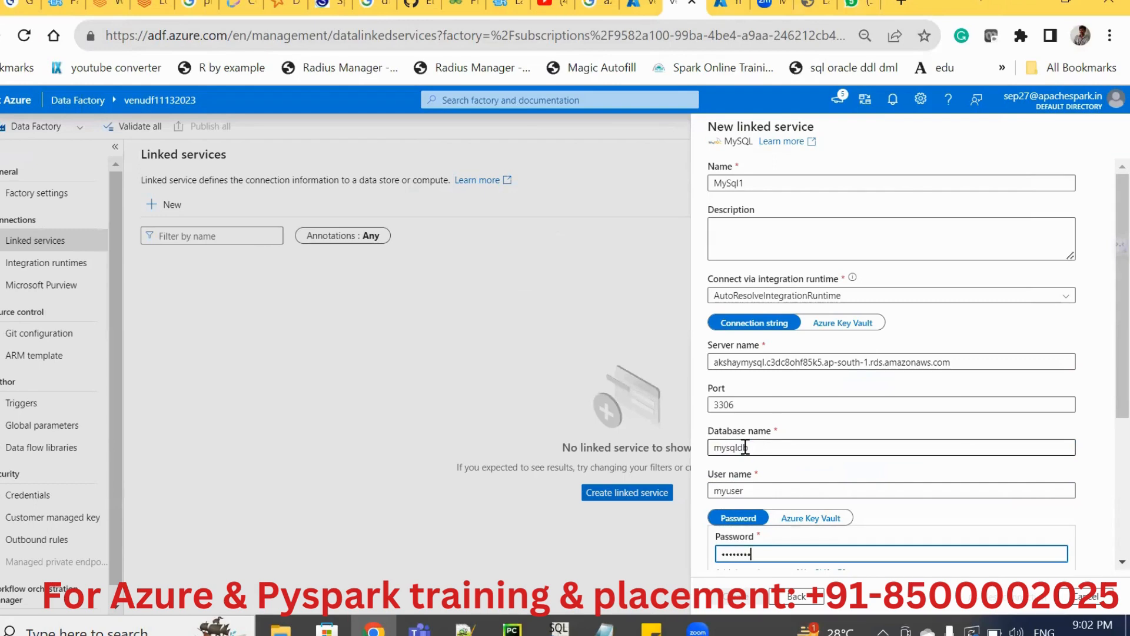
pyautogui.press('Tab')
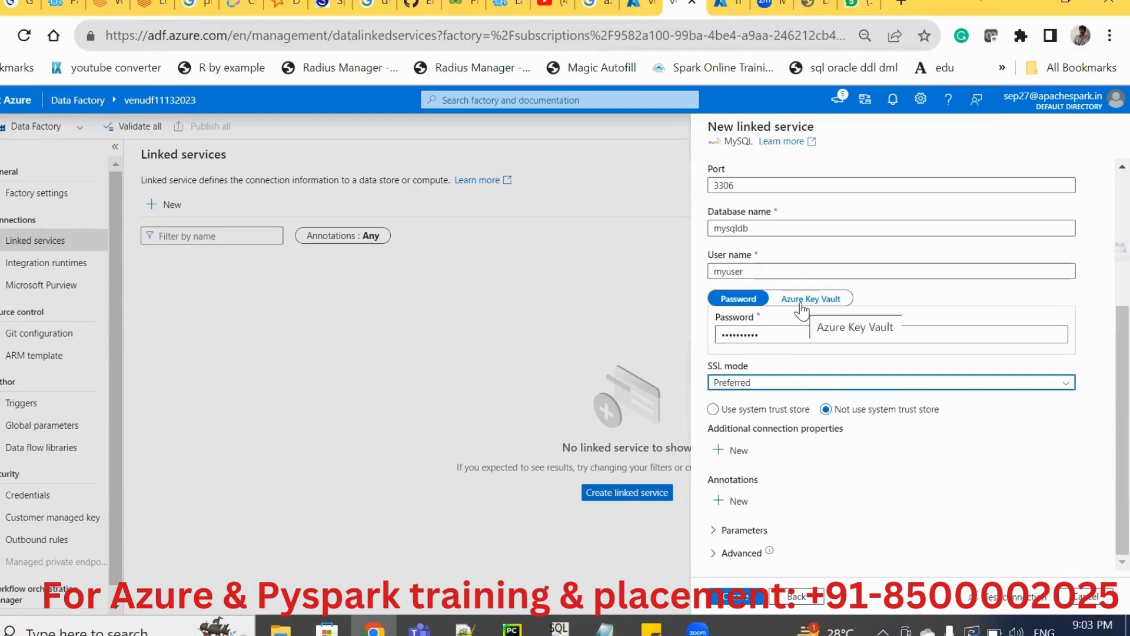
pyautogui.click(733, 599)
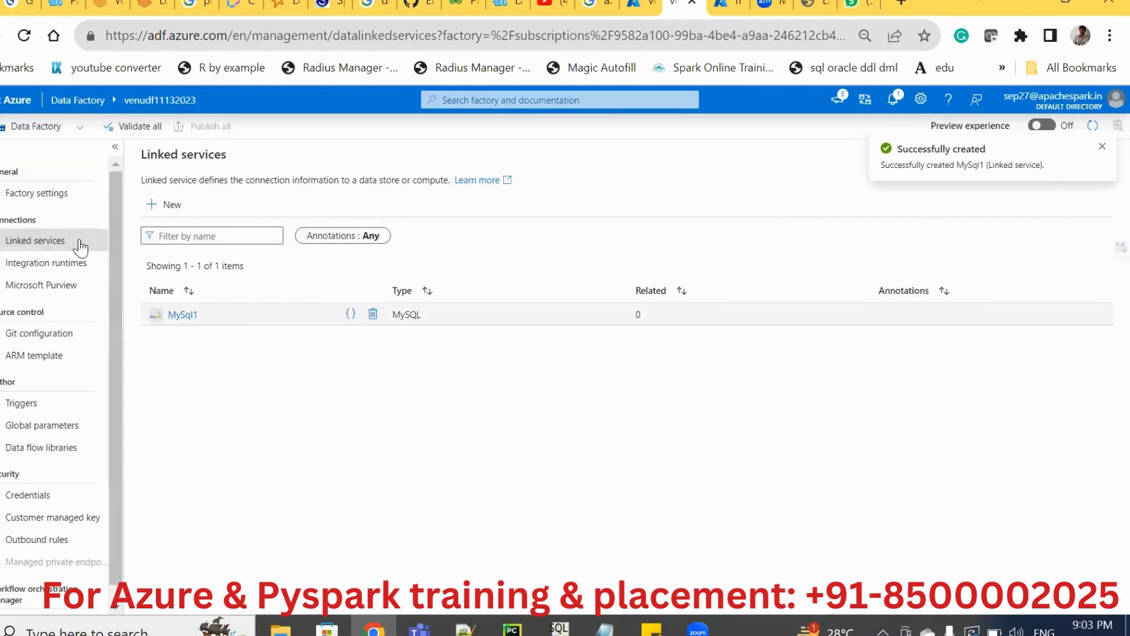
# Search the data stores for "gen" and start a new Azure Data Lake Storage Gen2 linked service.
pyautogui.click(170, 208)
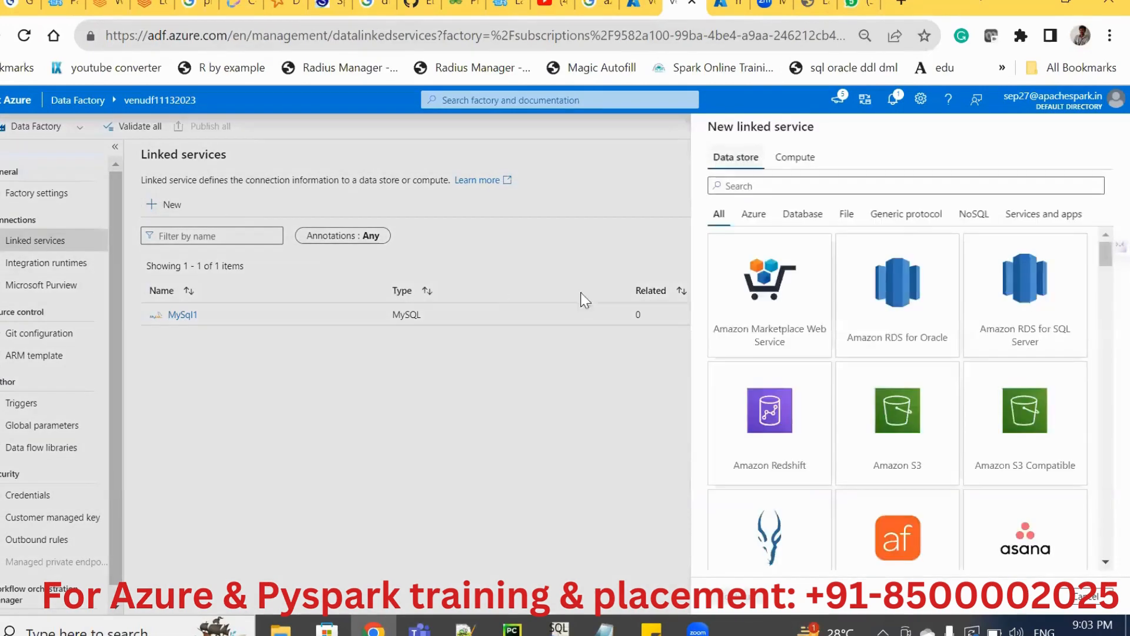
pyautogui.write('gen')
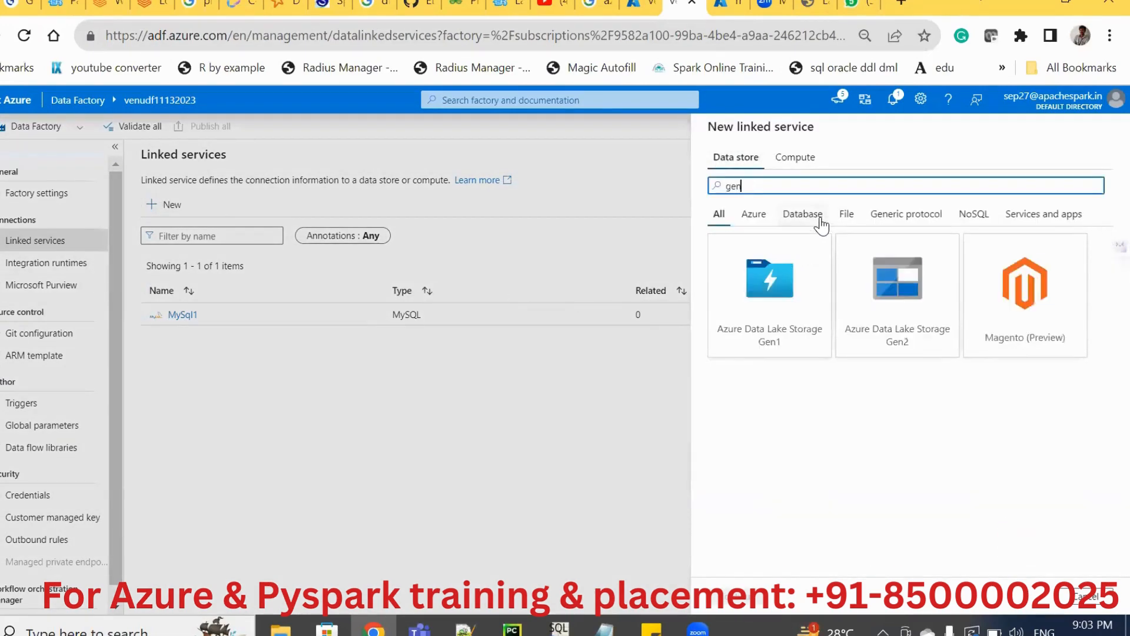
pyautogui.click(902, 297)
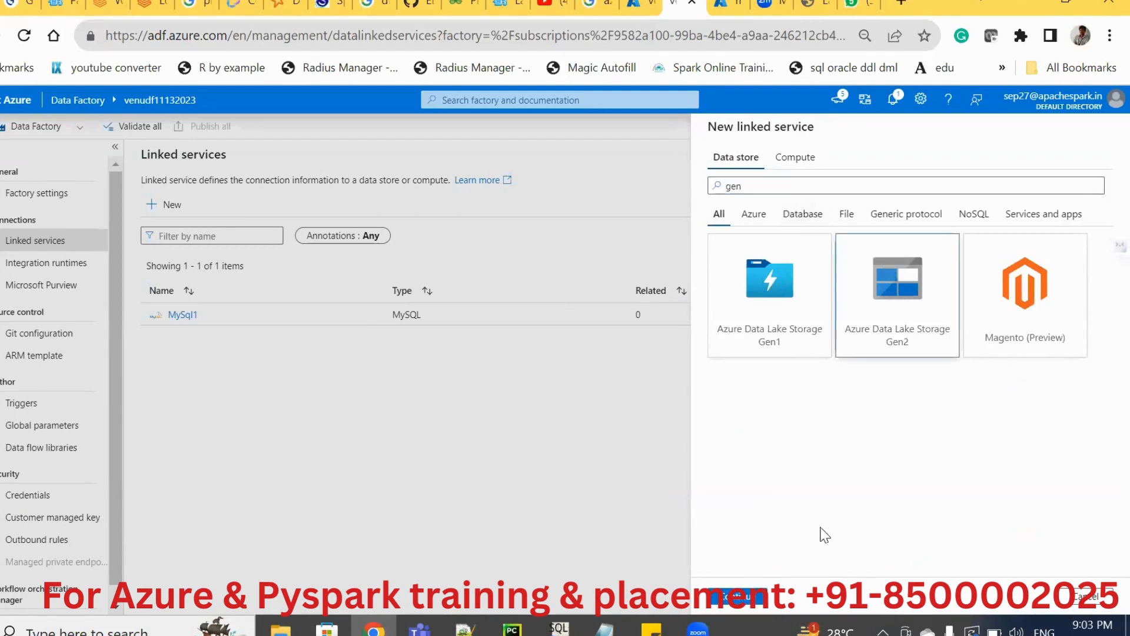
pyautogui.click(743, 597)
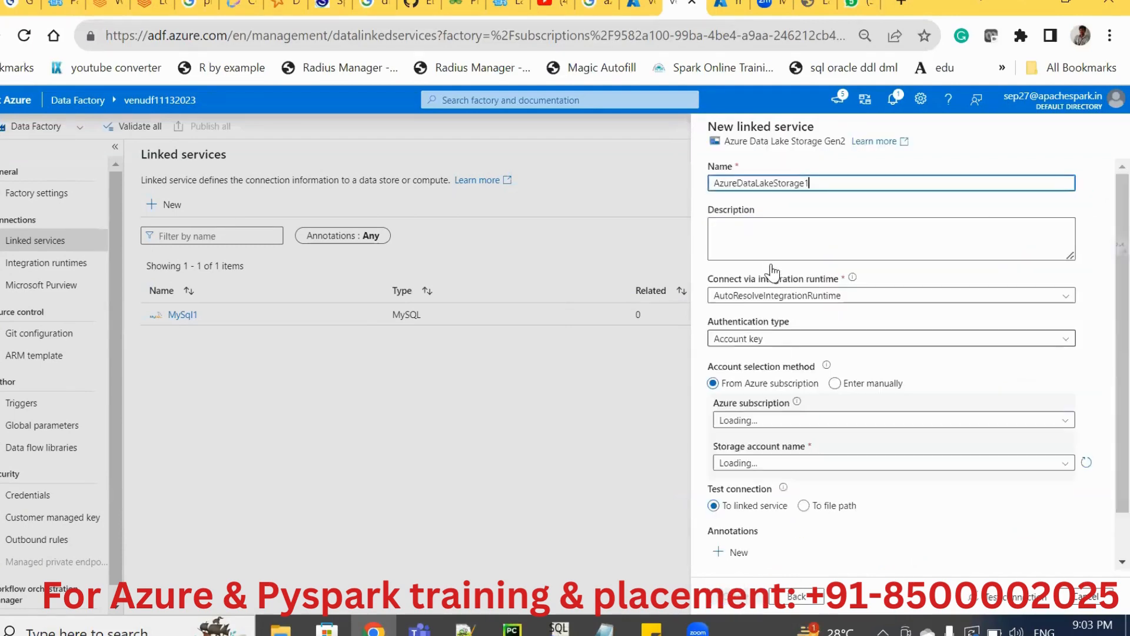
# Set the Azure subscription to Pay-As-You-Go and the storage account to venu11132023, and create the linked service.
pyautogui.click(747, 421)
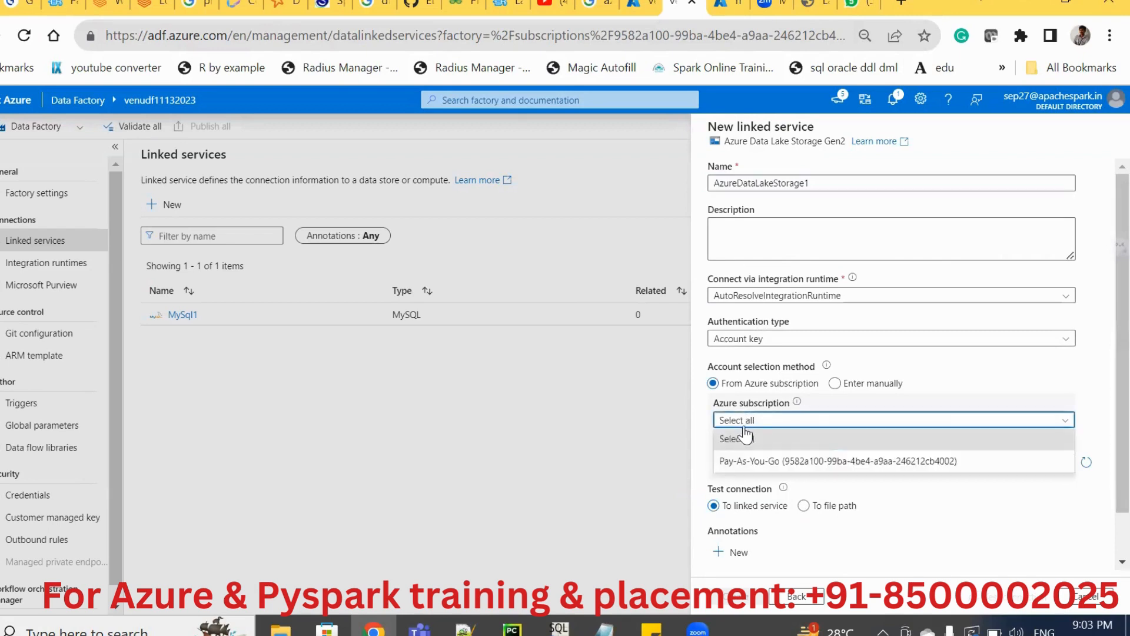
pyautogui.click(731, 460)
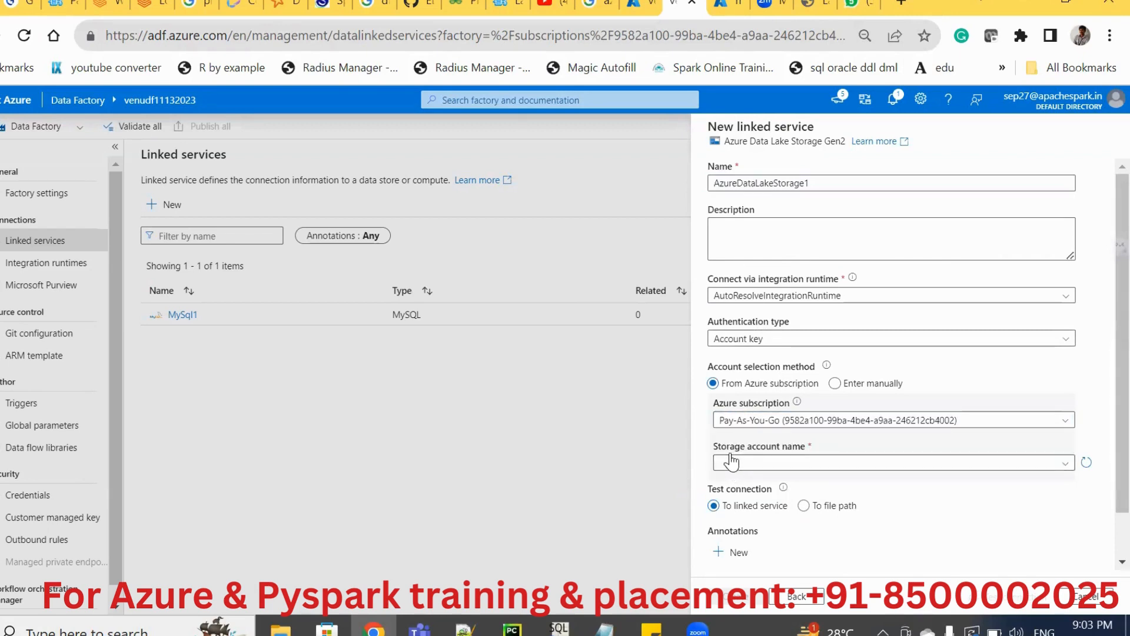
pyautogui.click(730, 460)
pyautogui.click(730, 488)
pyautogui.scroll(-2, 1101, 528)
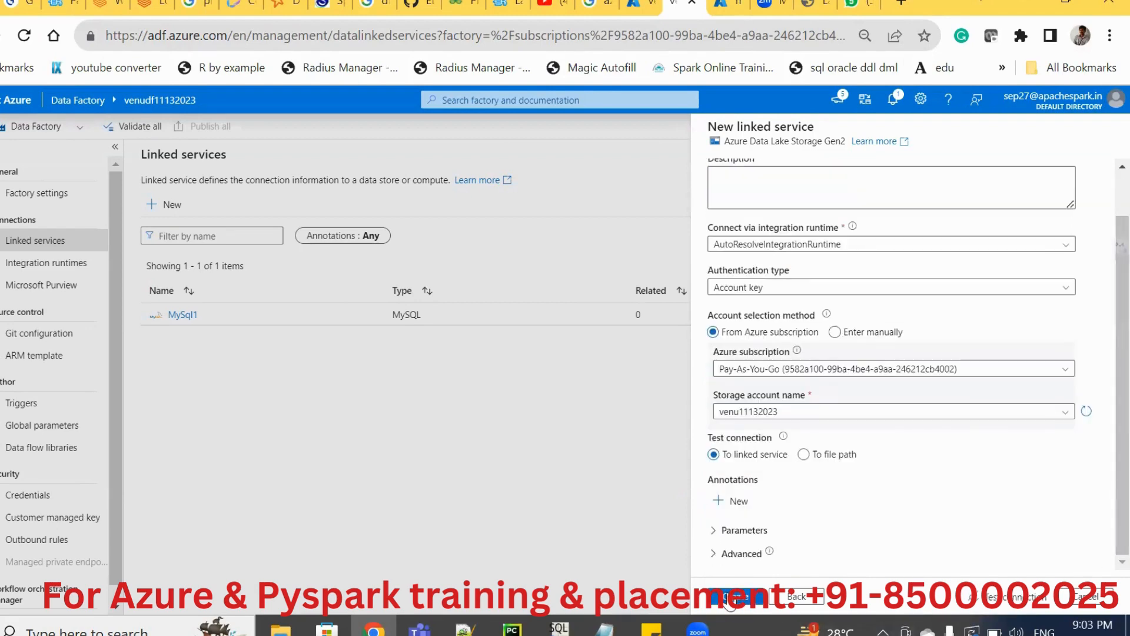
pyautogui.click(729, 600)
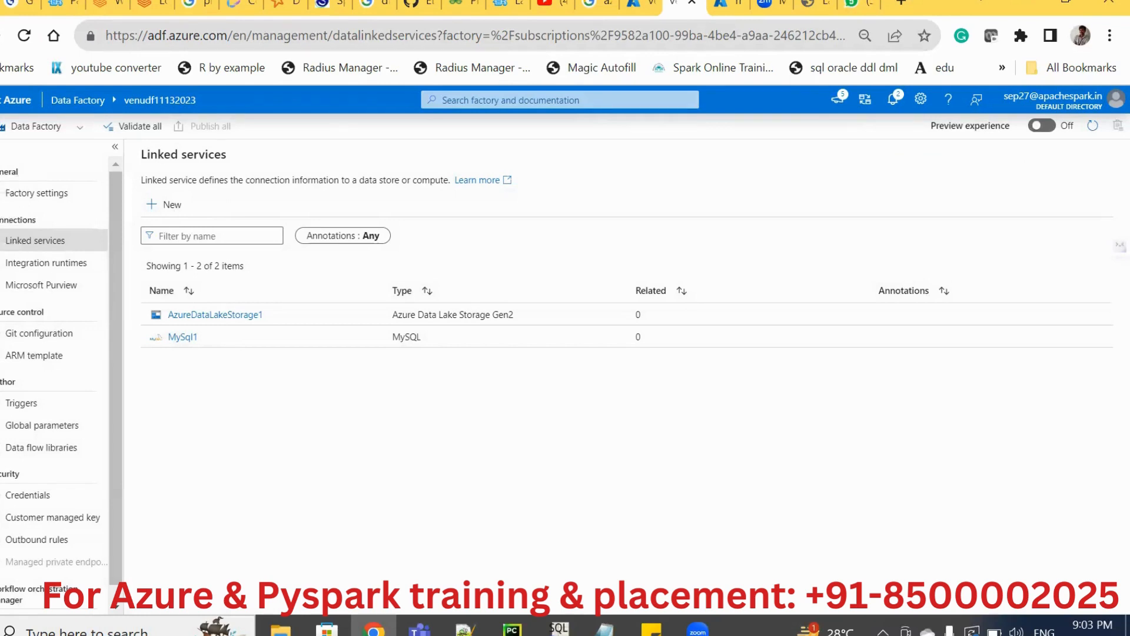
# Go to the data factory's authoring area and create a new pipeline.
pyautogui.click(1, 181)
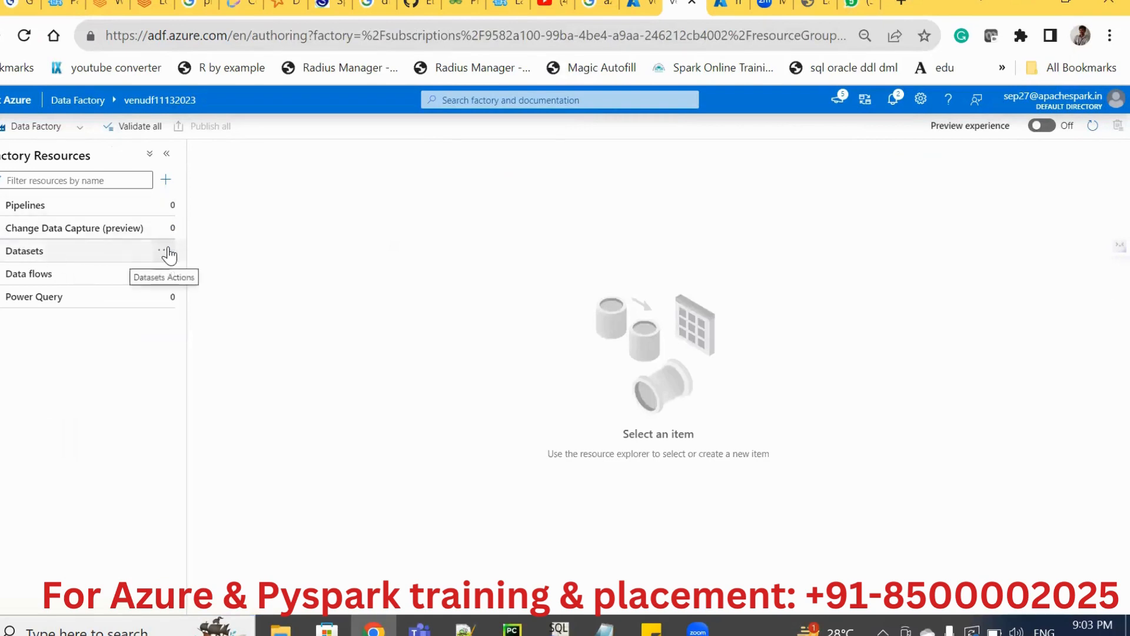
pyautogui.click(165, 250)
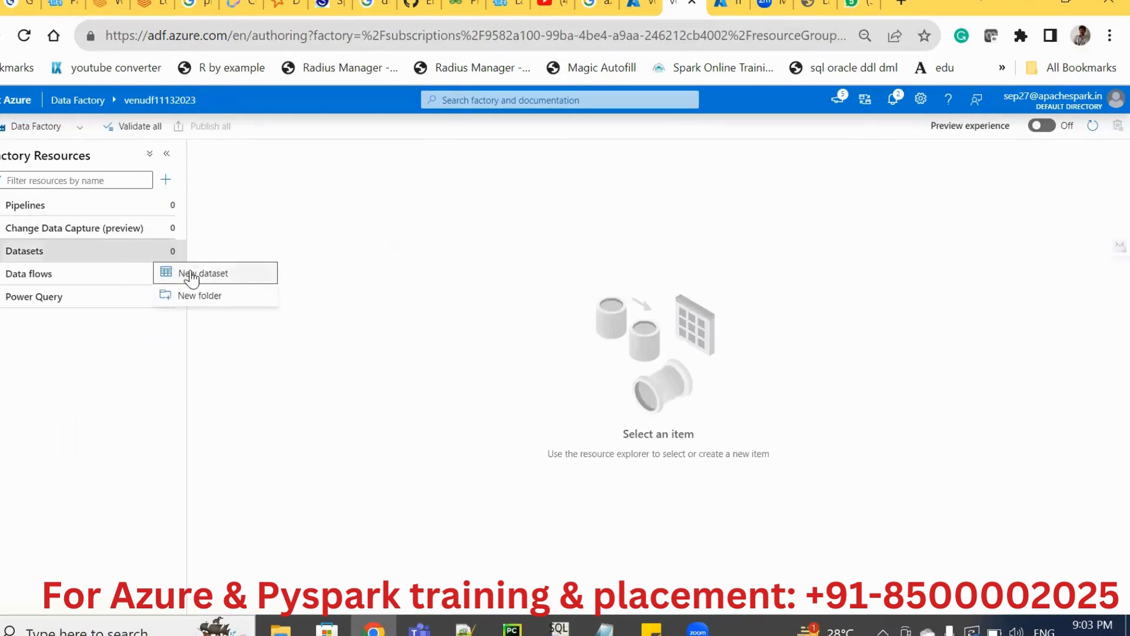
pyautogui.click(136, 212)
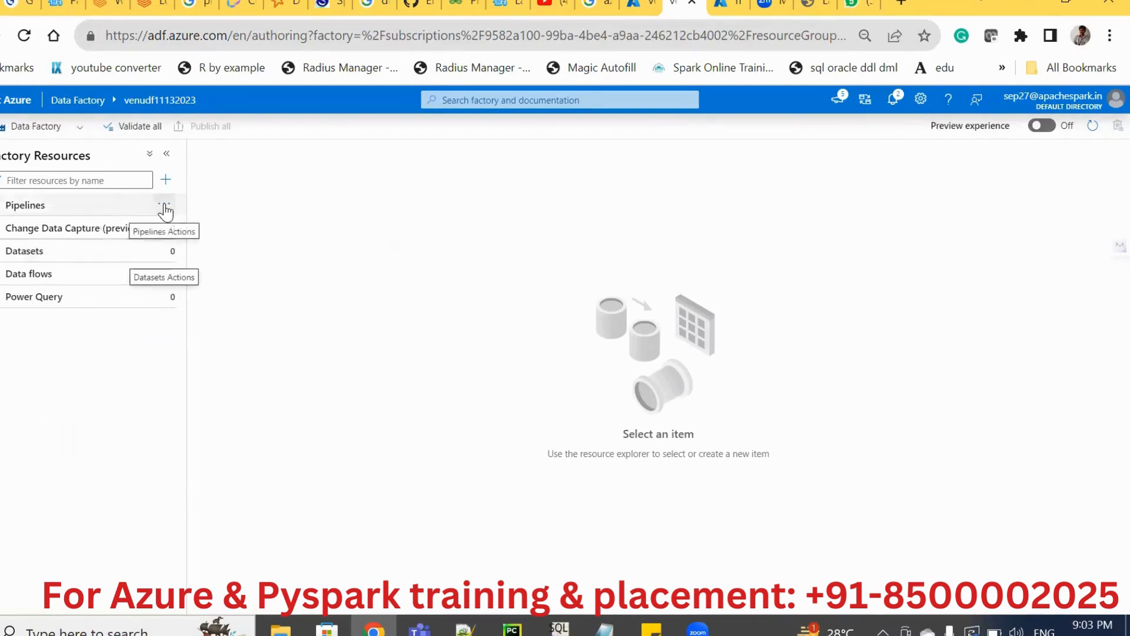
pyautogui.click(165, 207)
pyautogui.click(182, 230)
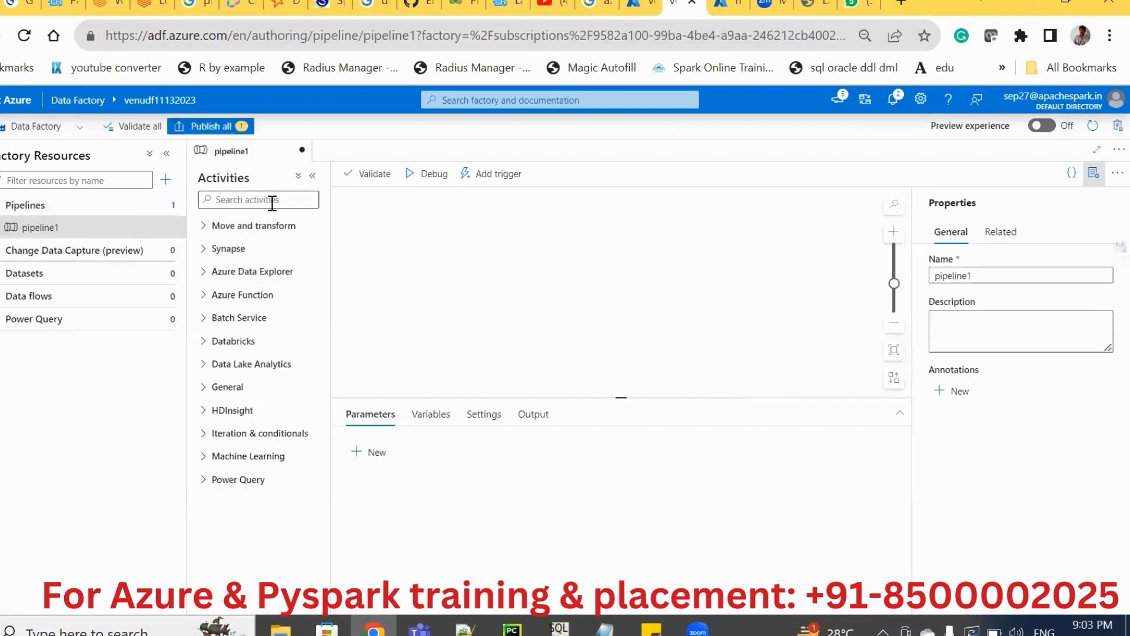
# Add a Lookup activity from the General group to the pipeline canvas and reposition it with the activities list collapsed.
pyautogui.click(272, 202)
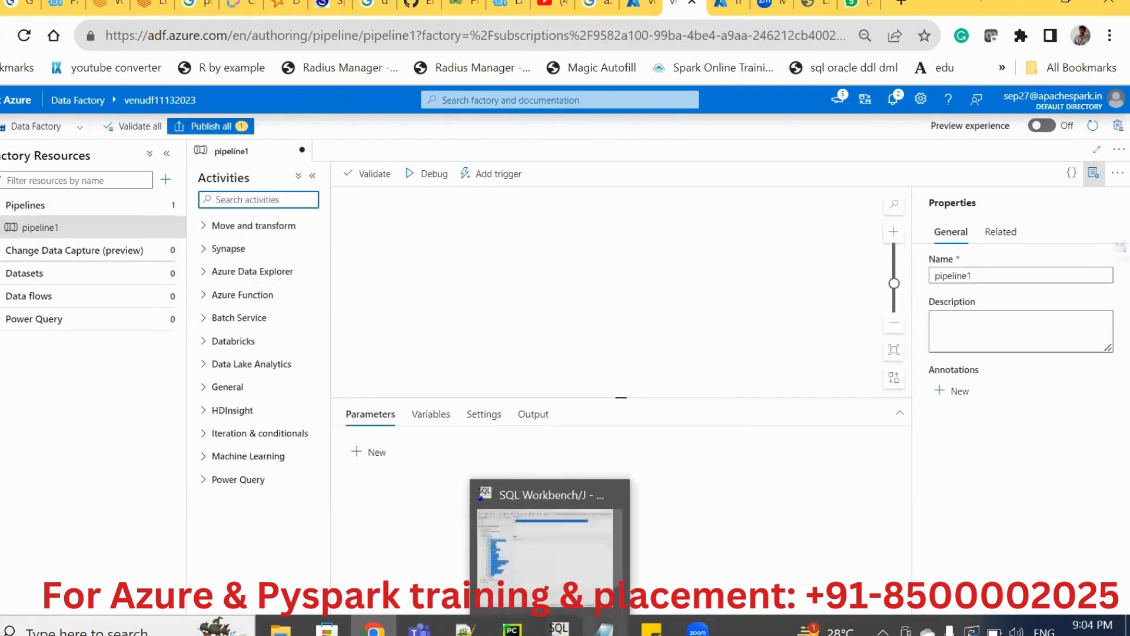
pyautogui.moveTo(605, 630)
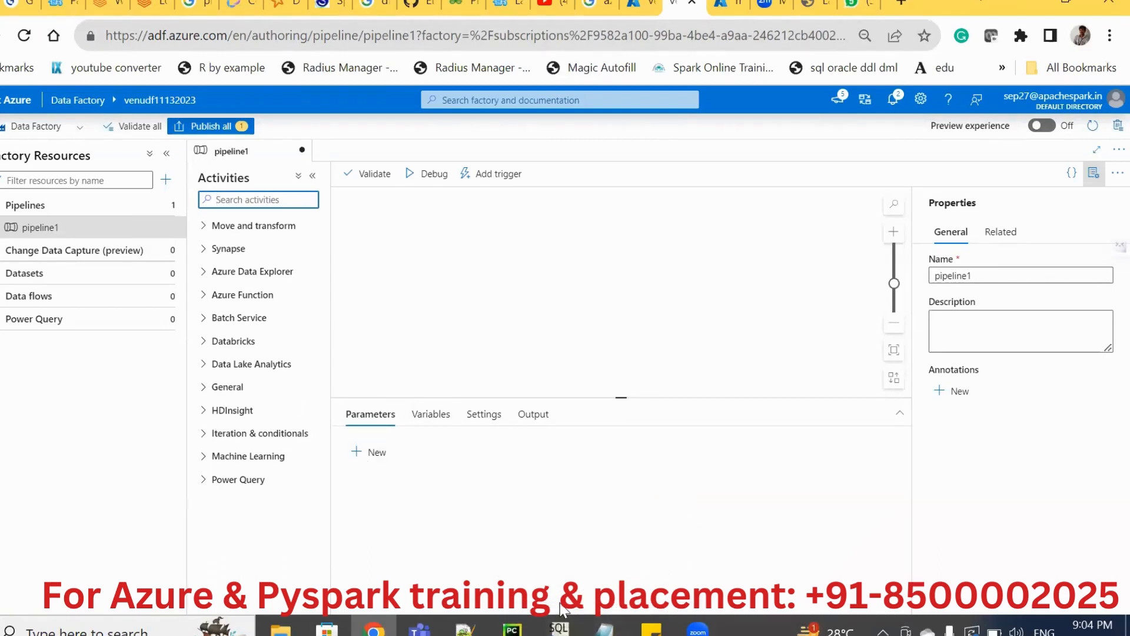
pyautogui.click(207, 387)
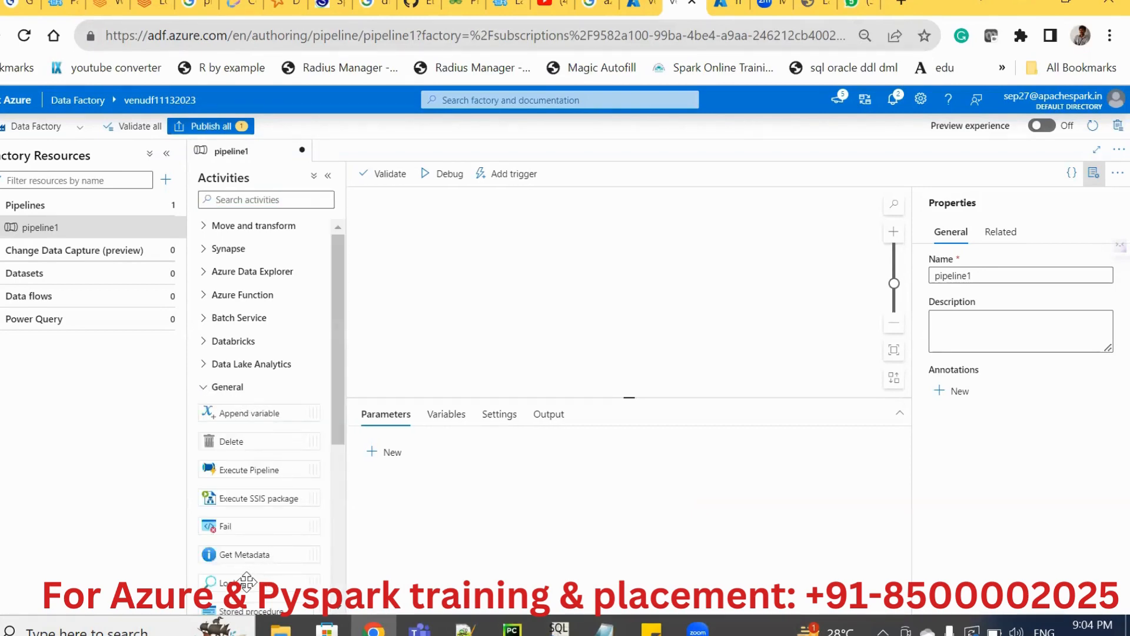
pyautogui.moveTo(246, 581); pyautogui.dragTo(422, 252)
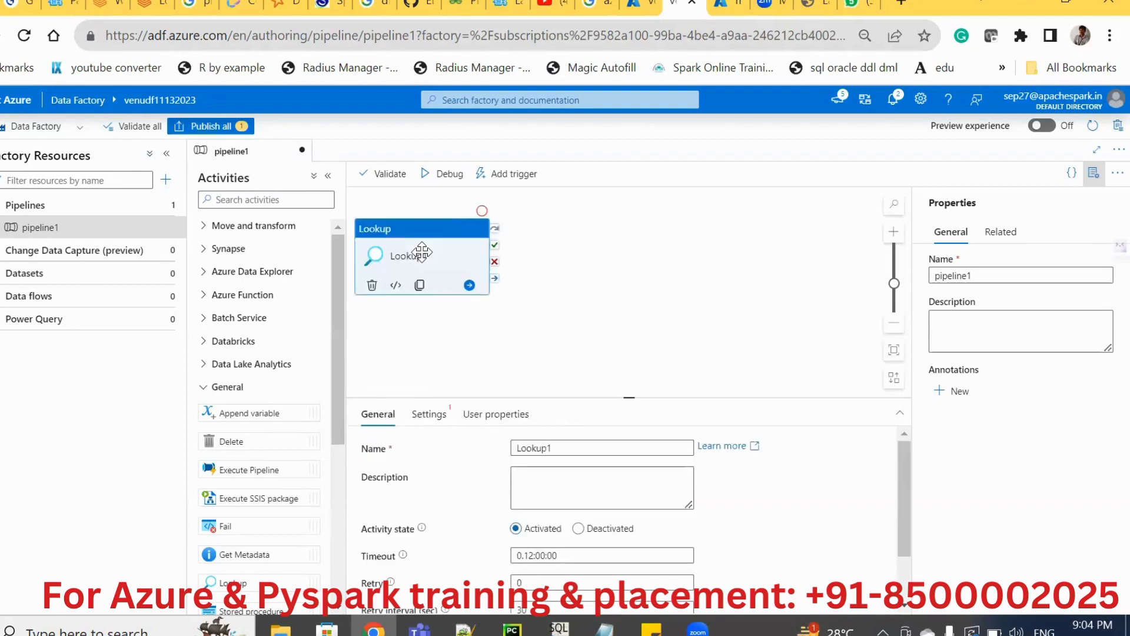
pyautogui.click(328, 177)
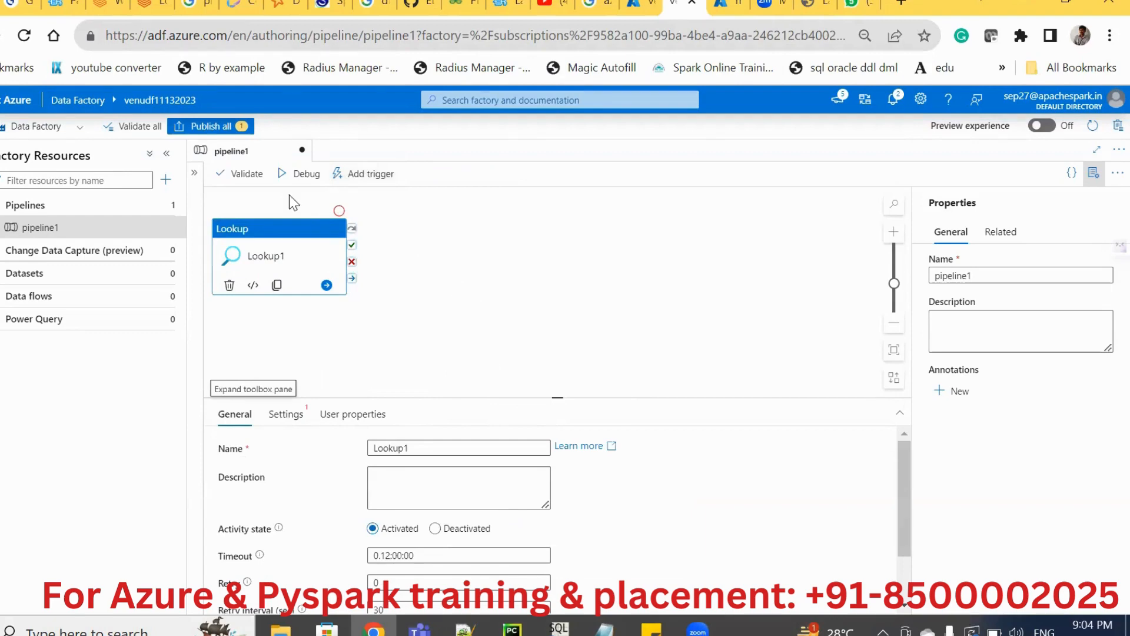
pyautogui.moveTo(272, 236); pyautogui.dragTo(386, 235)
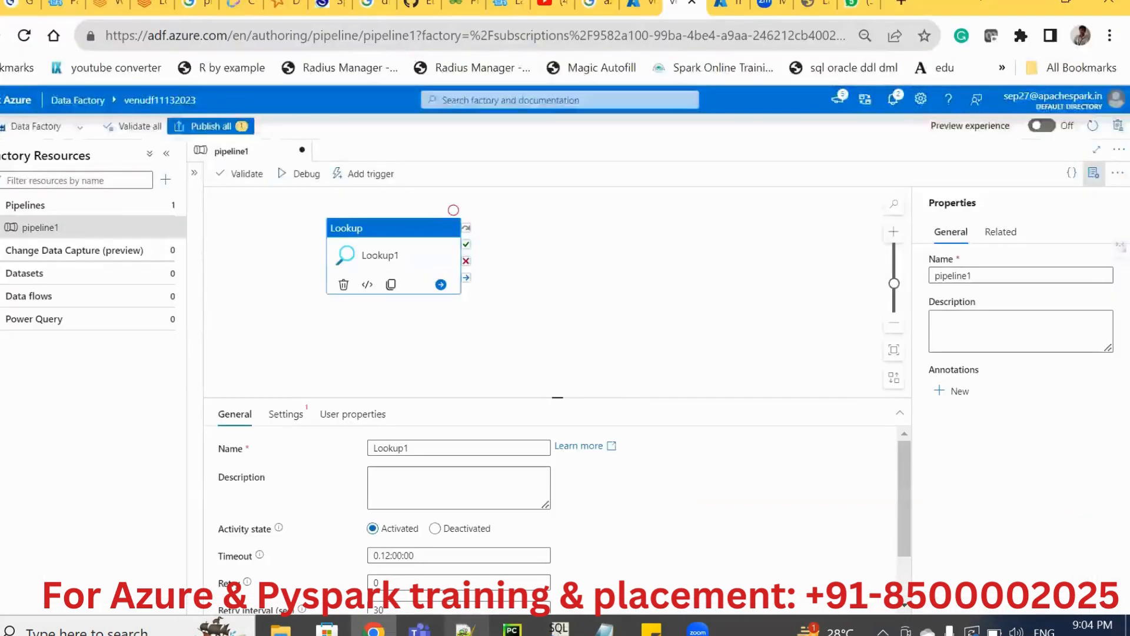
# Switch to Notepad++ and open the beginning of the azure_lookup_activity_usecase1.txt notes.
pyautogui.click(465, 630)
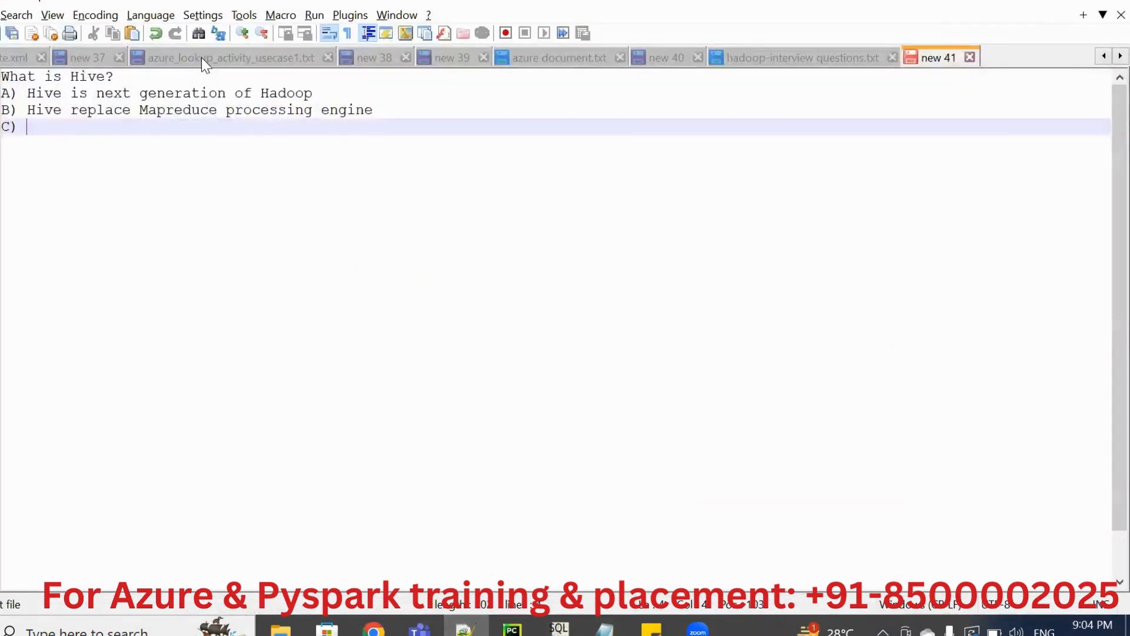
pyautogui.click(201, 58)
pyautogui.click(182, 126)
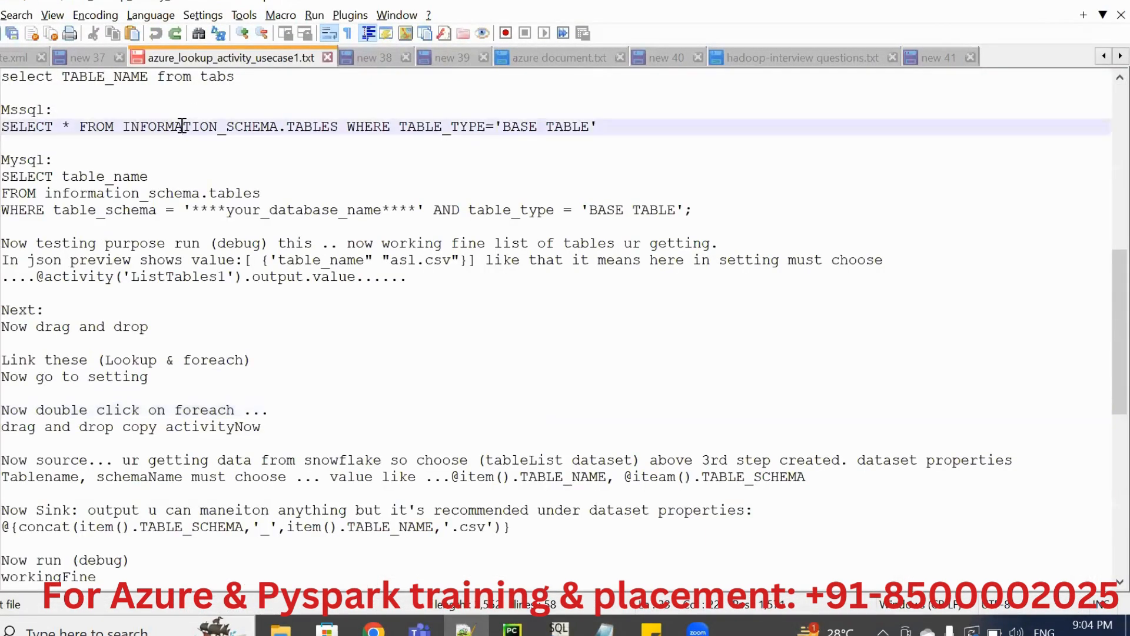
pyautogui.hotkey('ctrl', 'Home')
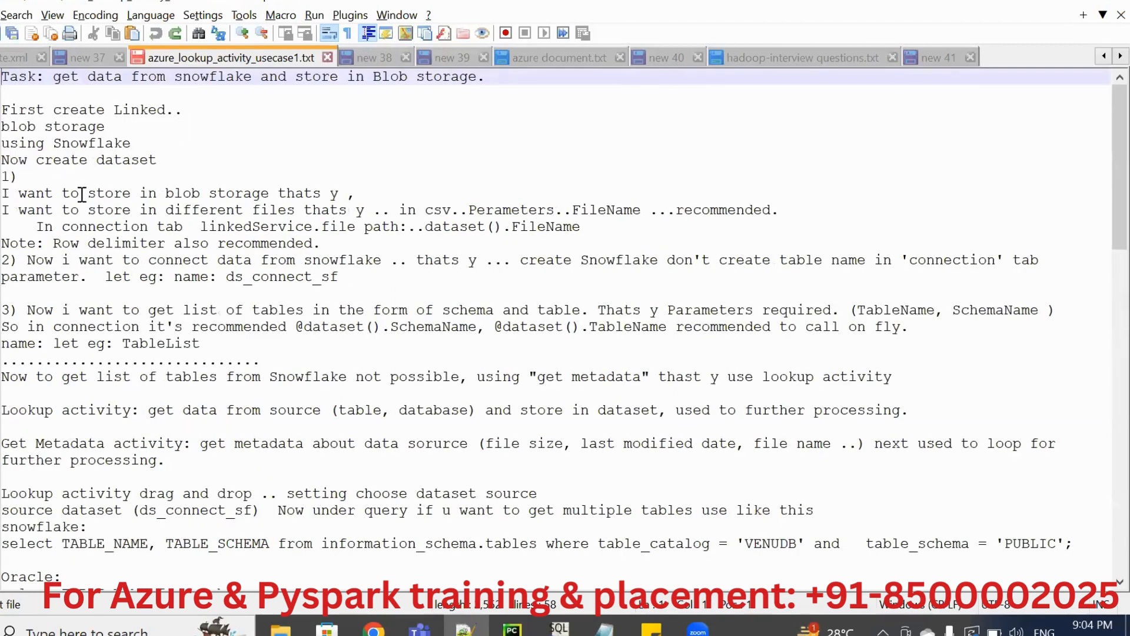
pyautogui.click(166, 160)
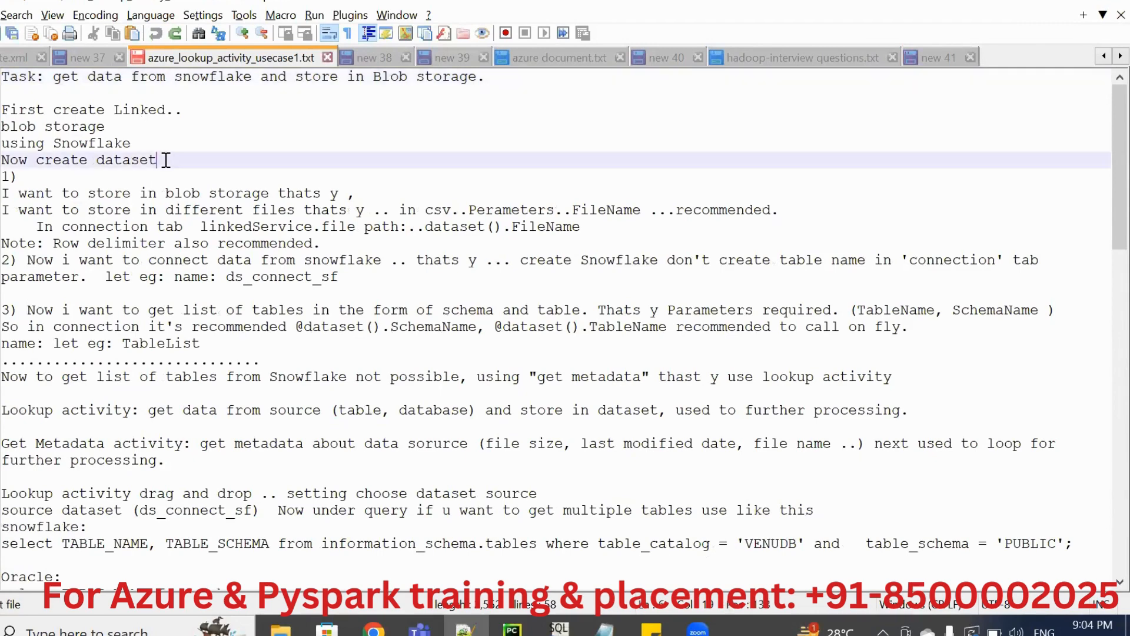
# Change the "First create Linked.." line of the notes to "First create Linked Service".
pyautogui.moveTo(199, 111); pyautogui.dragTo(165, 115)
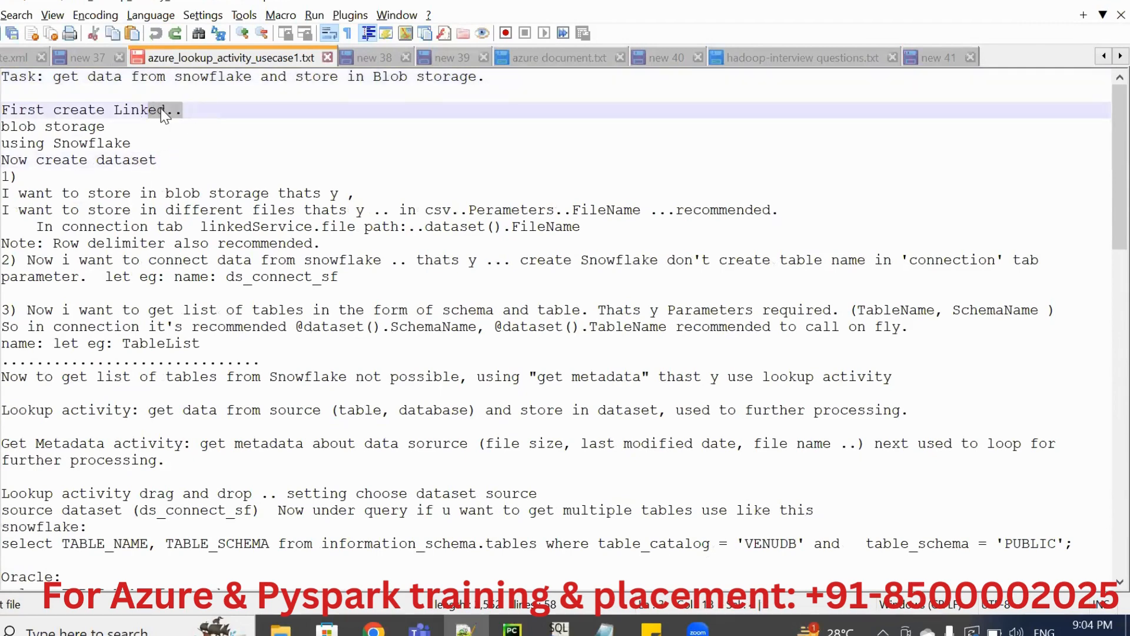
pyautogui.click(193, 110)
pyautogui.press('BackSpace')
pyautogui.press('BackSpace')
pyautogui.write('Serv')
pyautogui.write('vi')
pyautogui.press('BackSpace')
pyautogui.press('BackSpace')
pyautogui.write('ice')
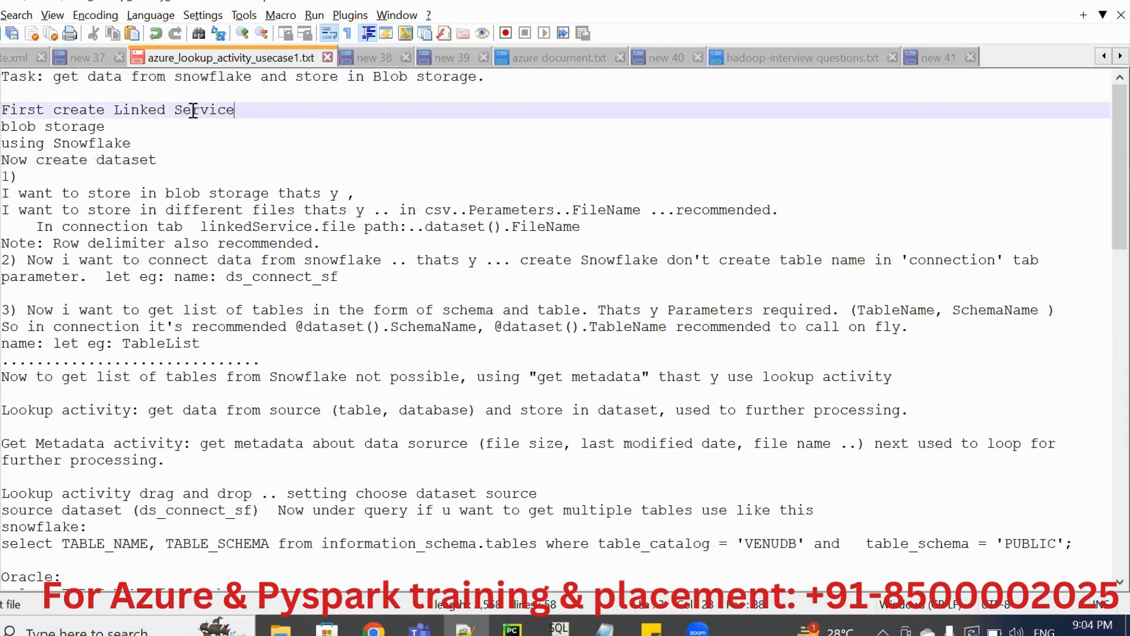
# Add the line "Mysql .." under the linked service heading and replace "blob" with "ADLS" in the storage line below it.
pyautogui.press('Return')
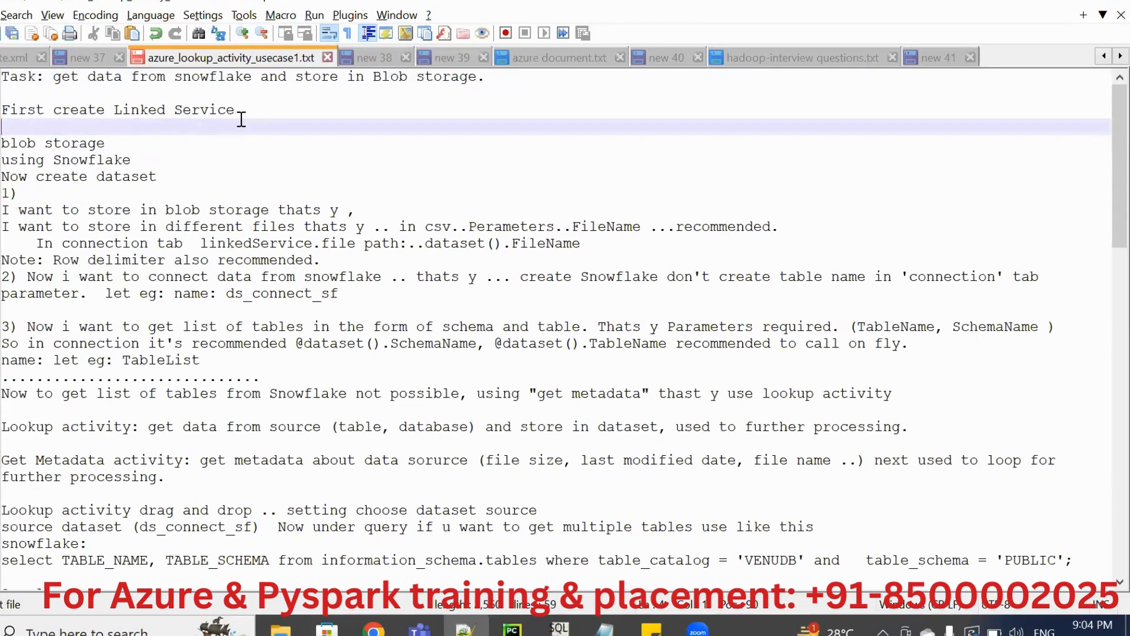
pyautogui.write('Mysql ..')
pyautogui.press('Down')
pyautogui.press('Home')
pyautogui.press('Delete')
pyautogui.press('Delete')
pyautogui.press('Delete')
pyautogui.press('Delete')
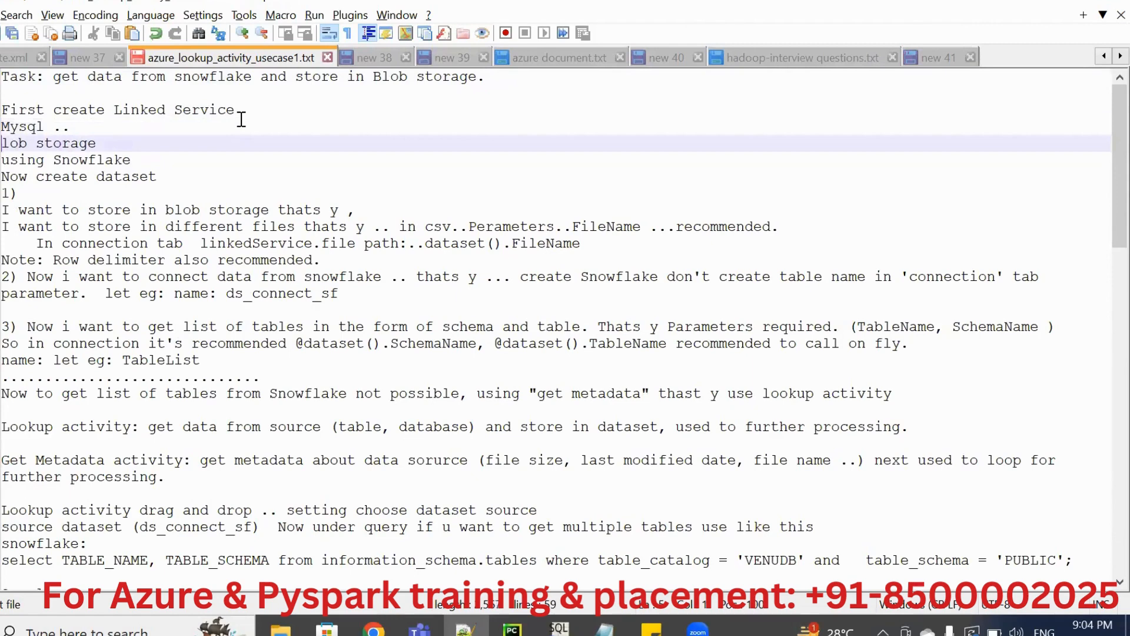
pyautogui.write('AD')
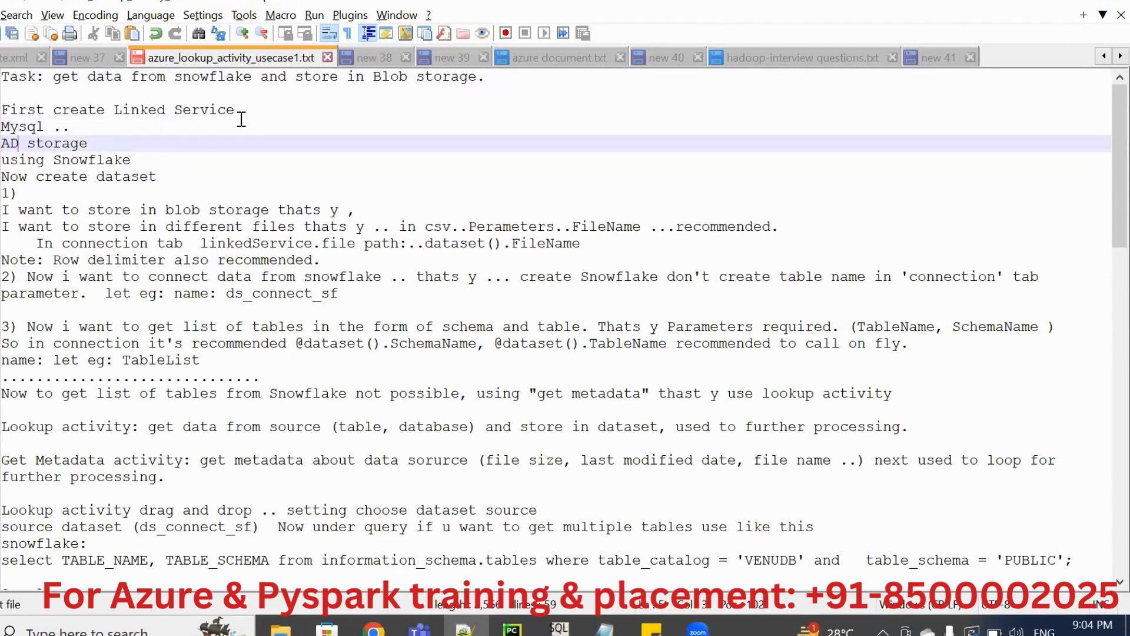
pyautogui.write('LS')
# Insert a blank line after "ADLS storage" and delete the text "using Snowflake" from the notes.
pyautogui.press('End')
pyautogui.press('Return')
pyautogui.press('Down')
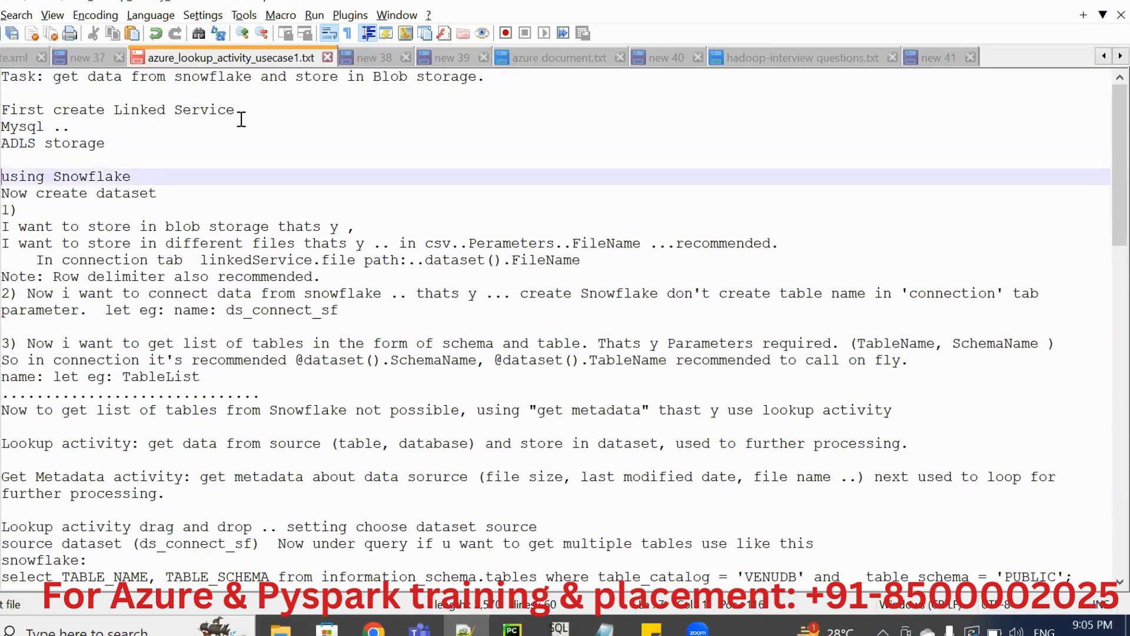
pyautogui.hotkey('shift', 'End')
pyautogui.press('Delete')
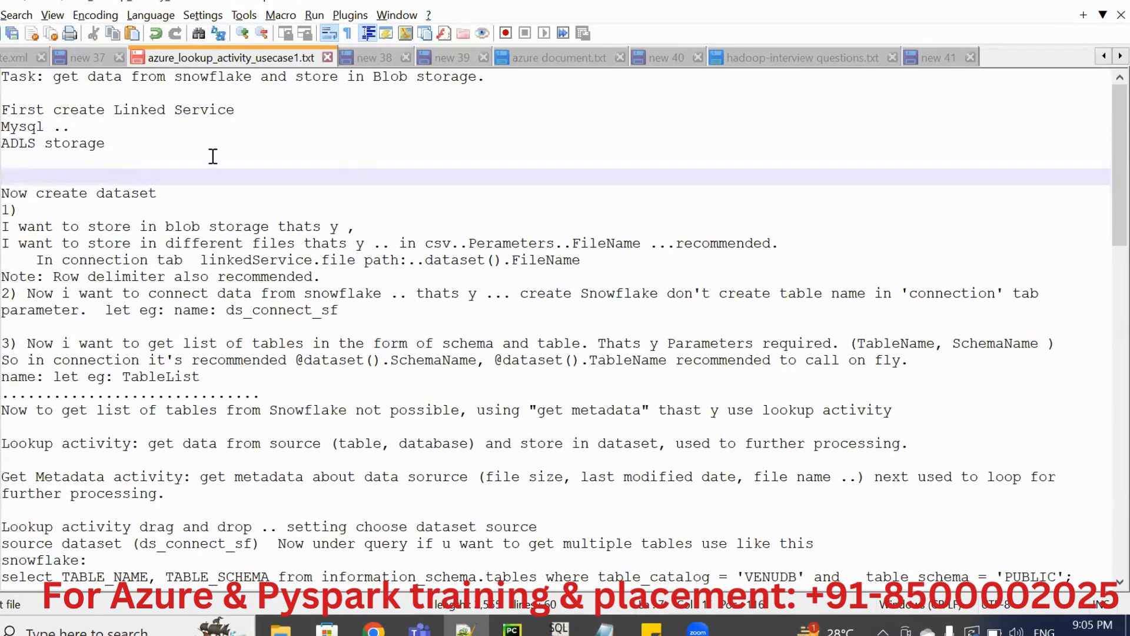
# Switch back to Azure Data Factory and start a new MySQL source dataset for the Lookup activity, searching data stores for "mys".
pyautogui.hotkey('alt', 'Tab')
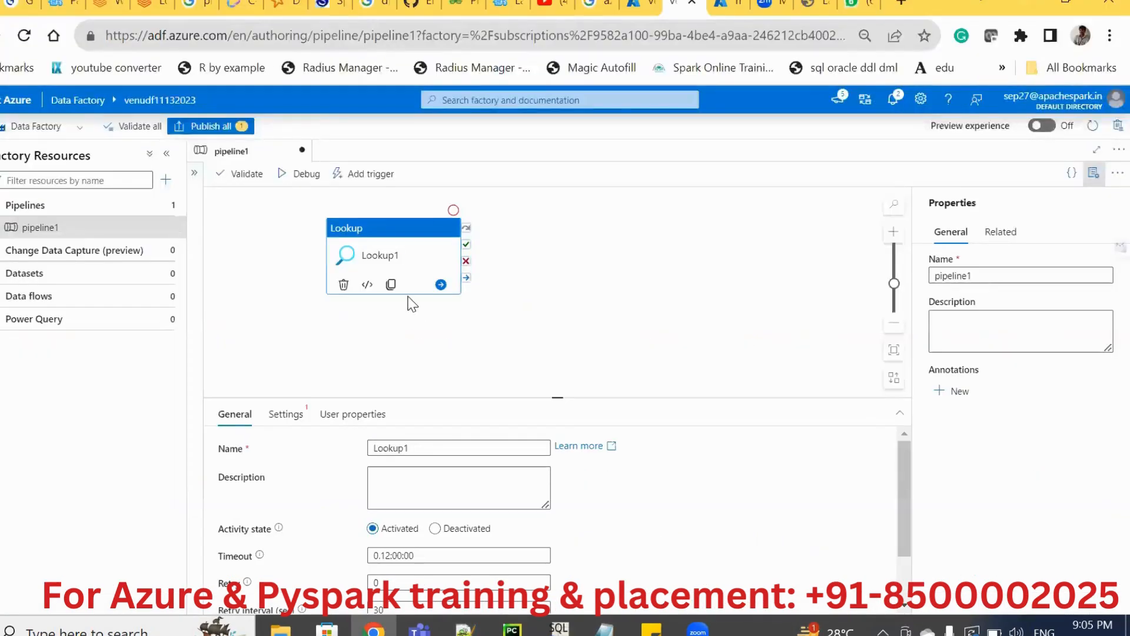
pyautogui.hotkey('alt', 'Tab')
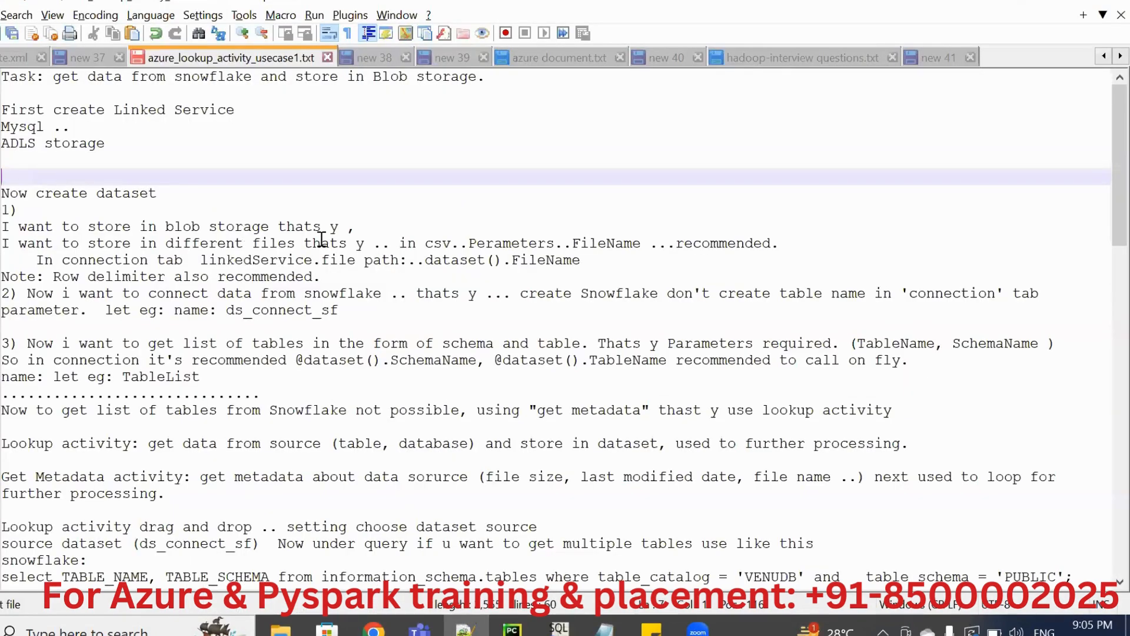
pyautogui.hotkey('alt', 'Tab')
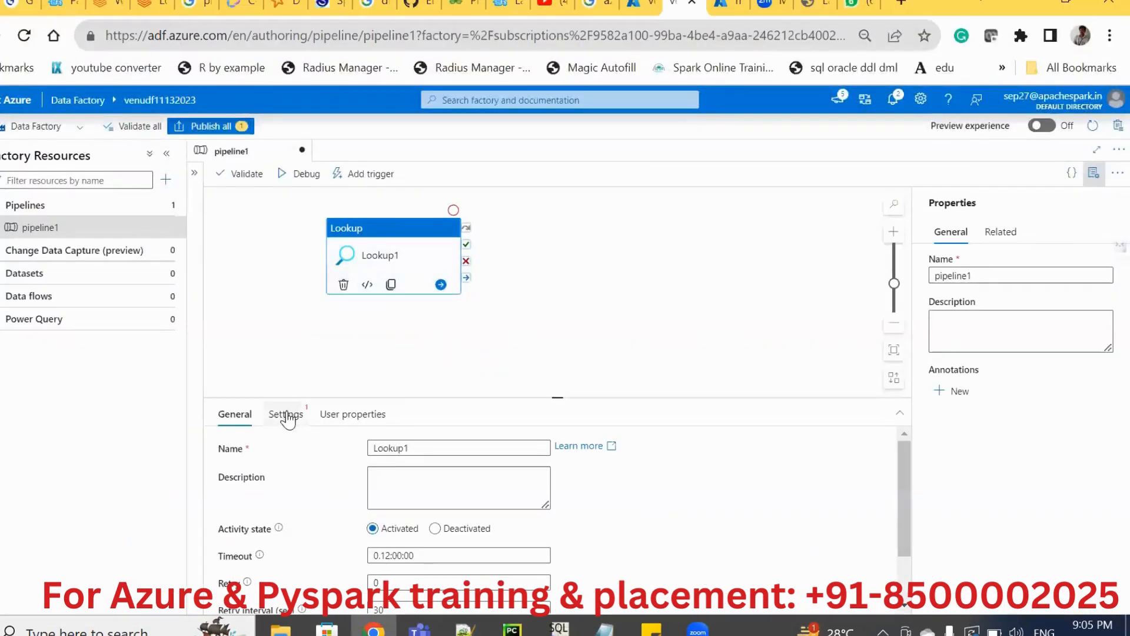
pyautogui.click(287, 415)
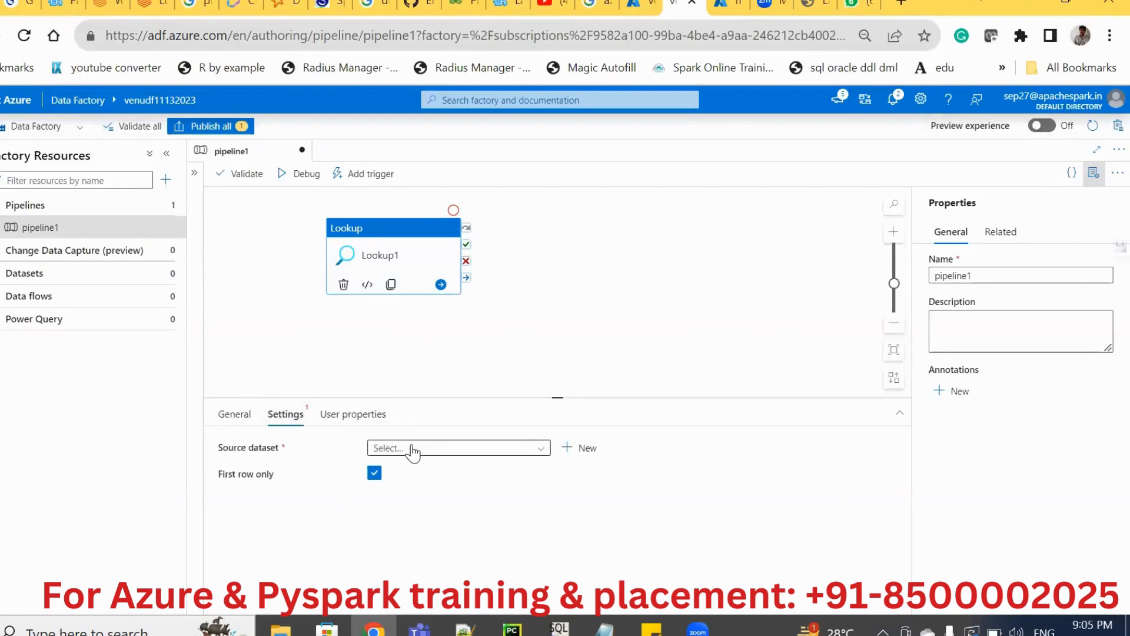
pyautogui.click(586, 458)
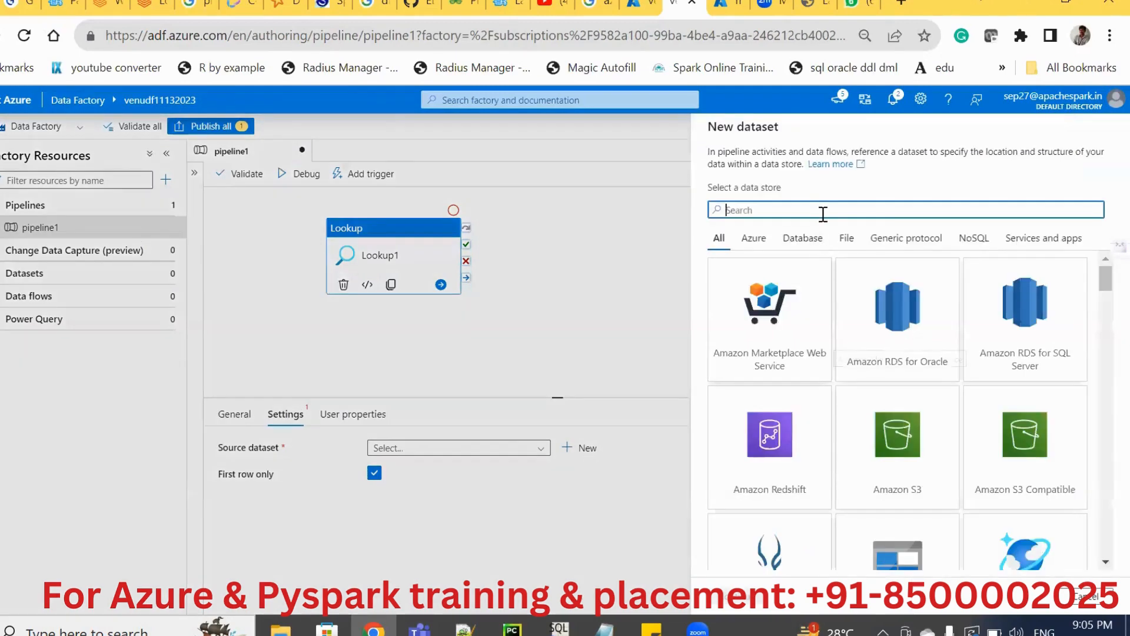
pyautogui.write('mys')
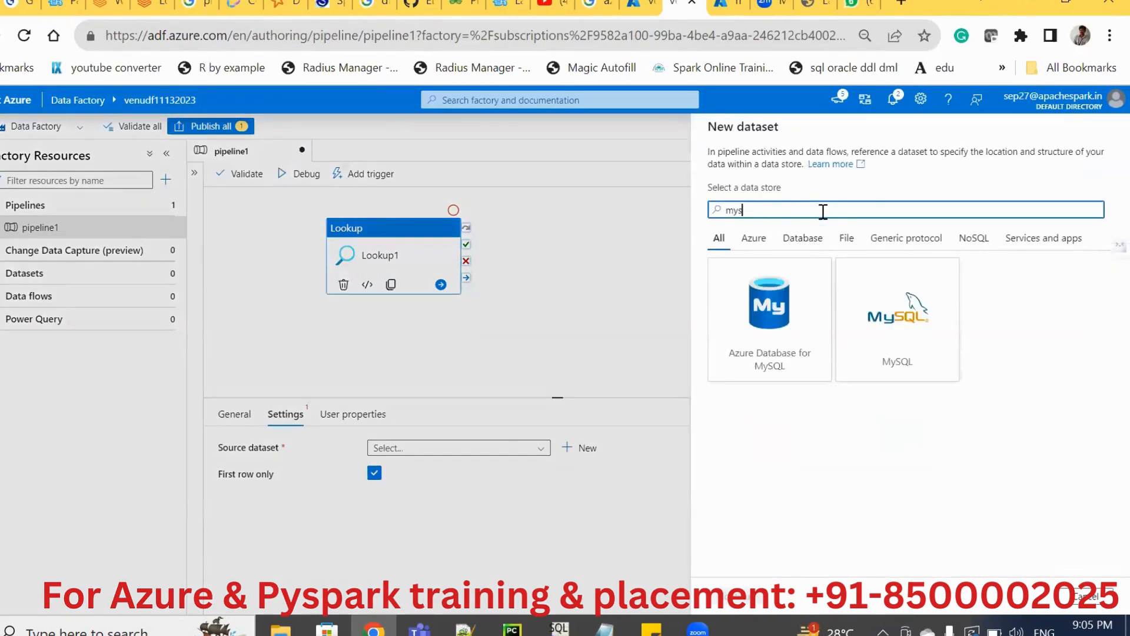
pyautogui.click(901, 324)
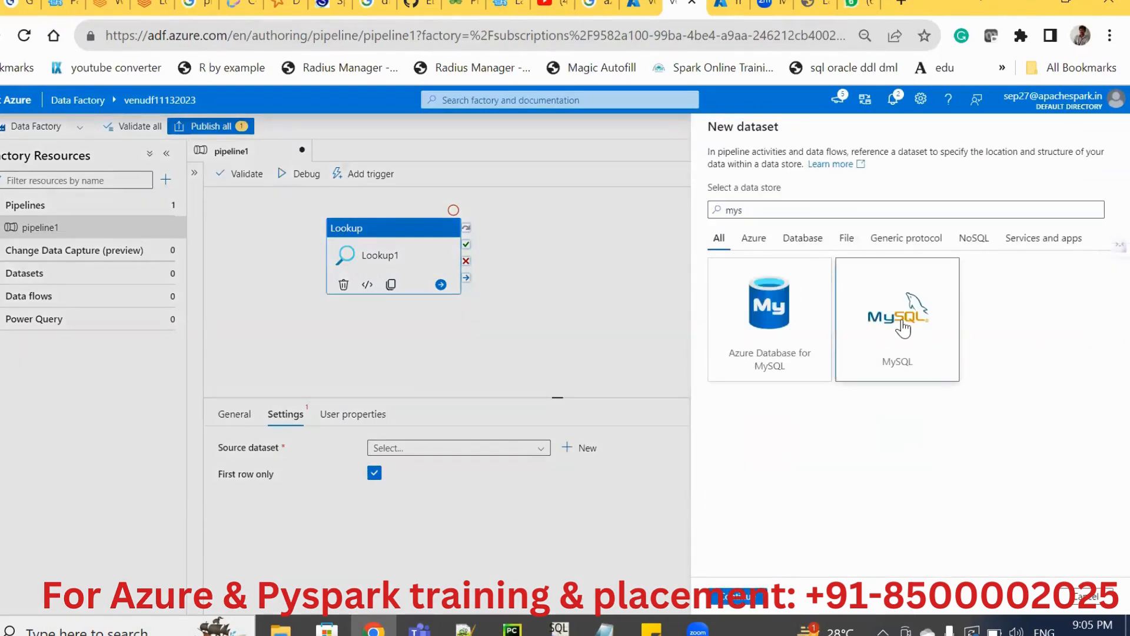
pyautogui.click(750, 606)
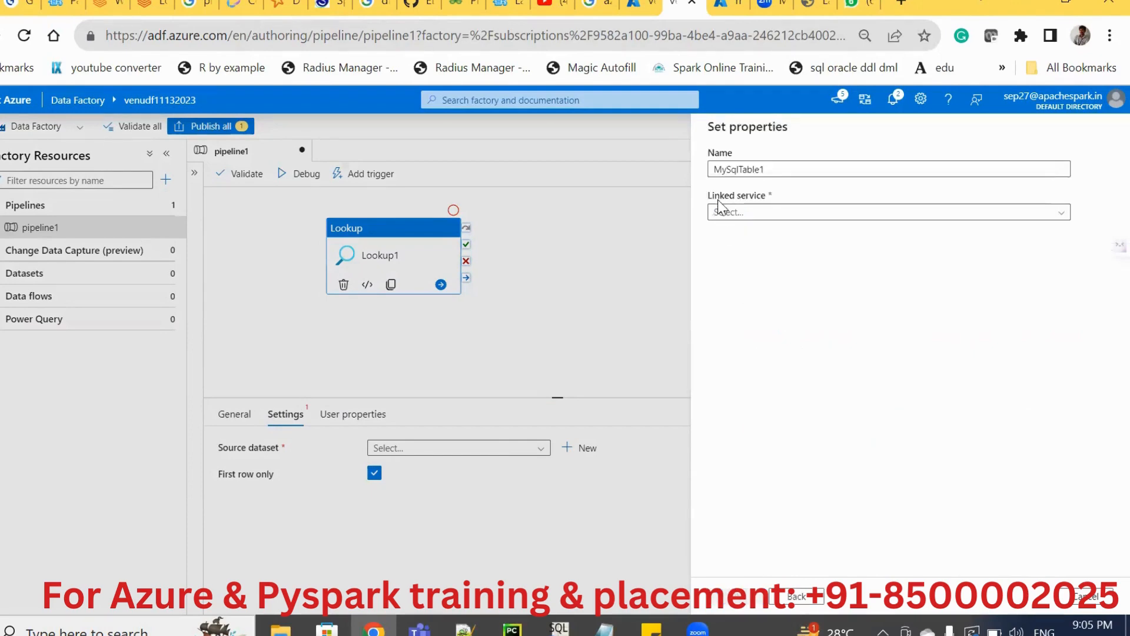
# Assign the MySql1 linked service to dataset MySqlTable1, enable manual table name editing with the name left empty, and create the dataset.
pyautogui.click(724, 217)
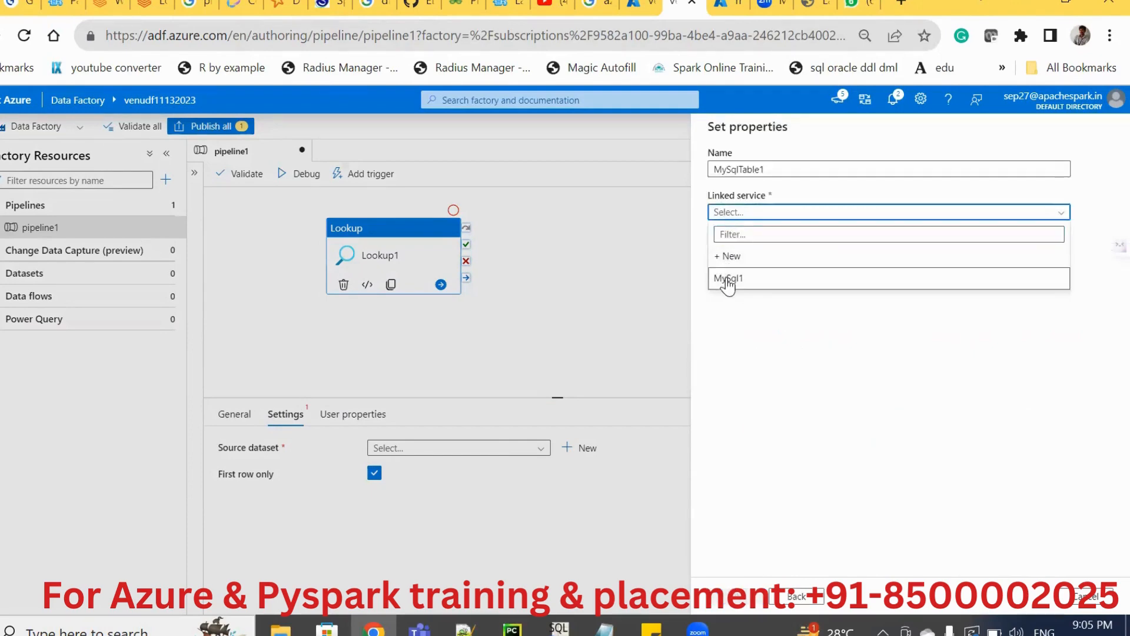
pyautogui.click(730, 279)
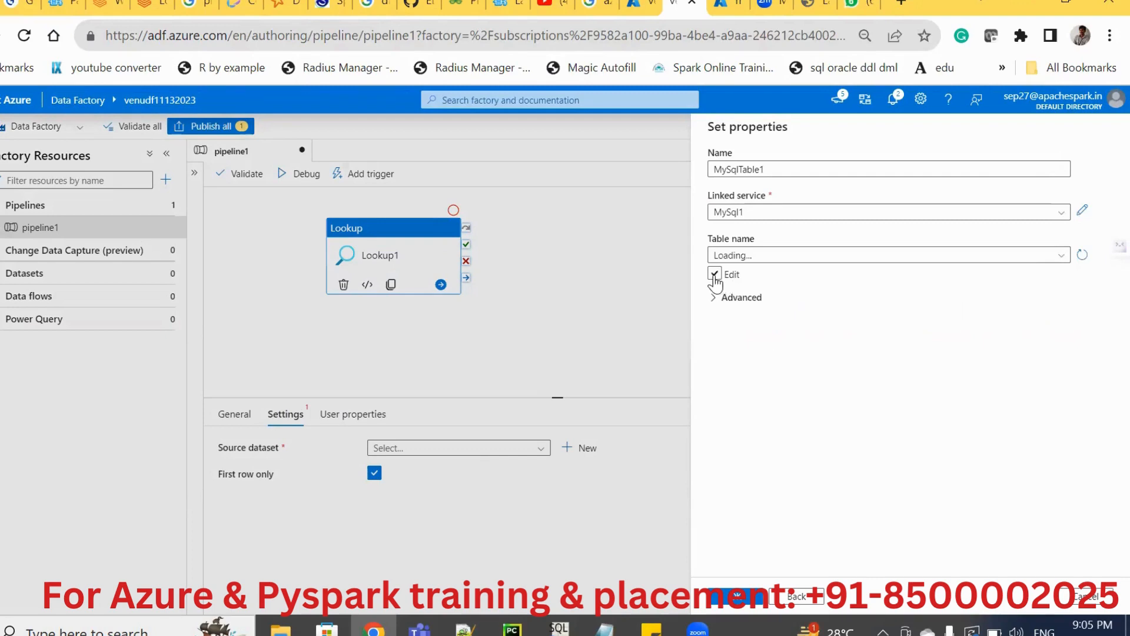
pyautogui.click(714, 275)
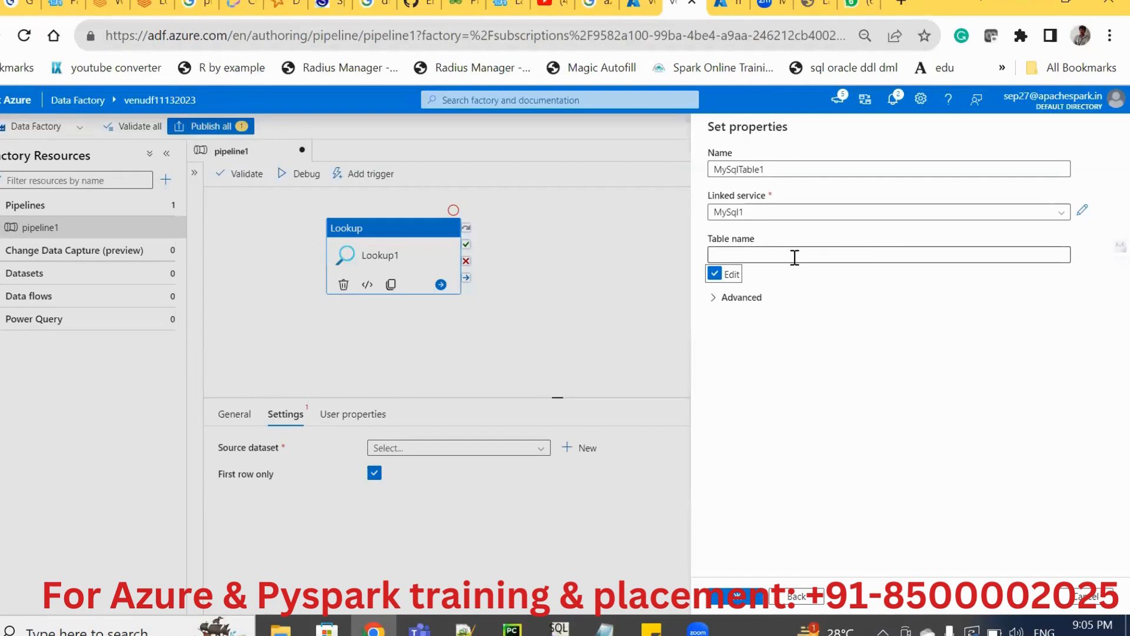
pyautogui.click(729, 605)
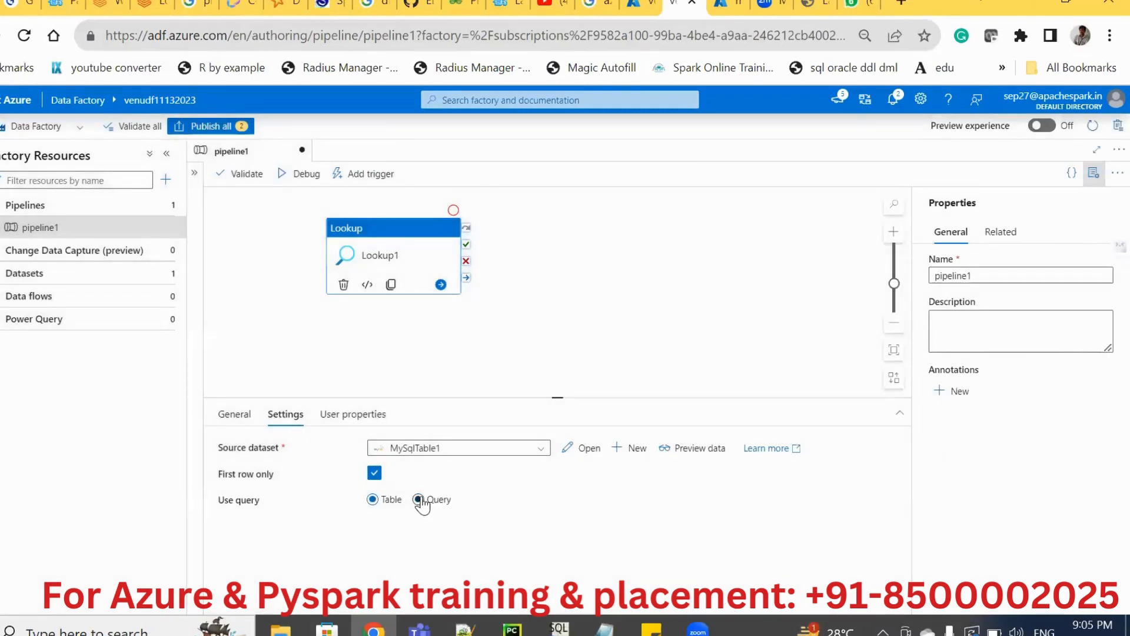
# Set the Lookup activity to read its source dataset with a query instead of a table.
pyautogui.click(419, 500)
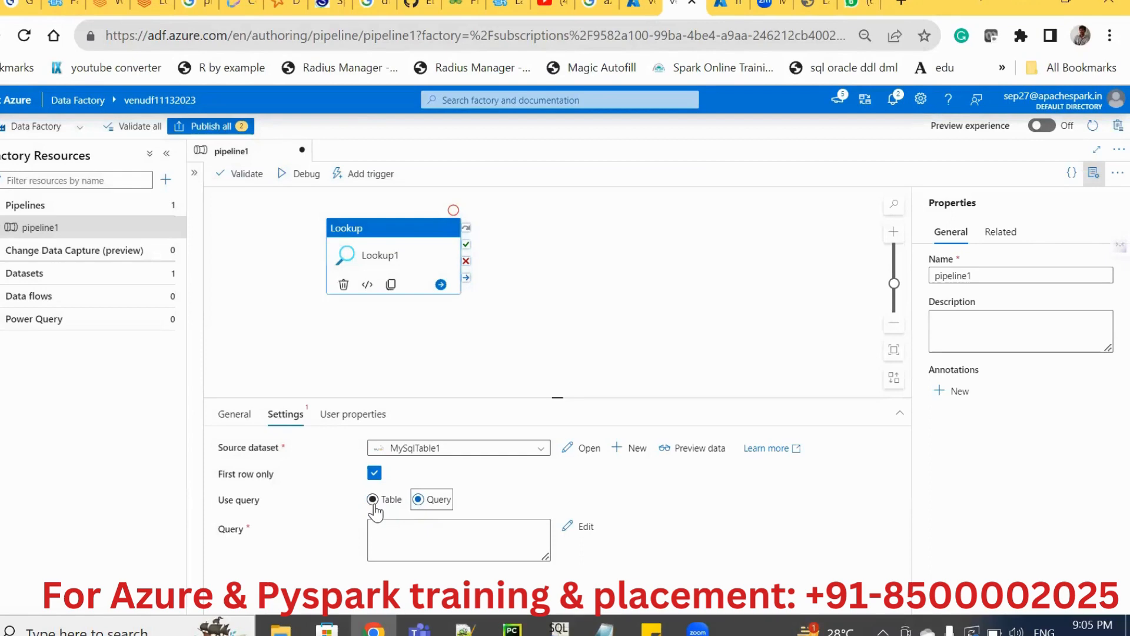
pyautogui.click(373, 501)
pyautogui.click(419, 500)
# Switch to SQL Workbench/J and connect with the mysqldb profile.
pyautogui.click(559, 627)
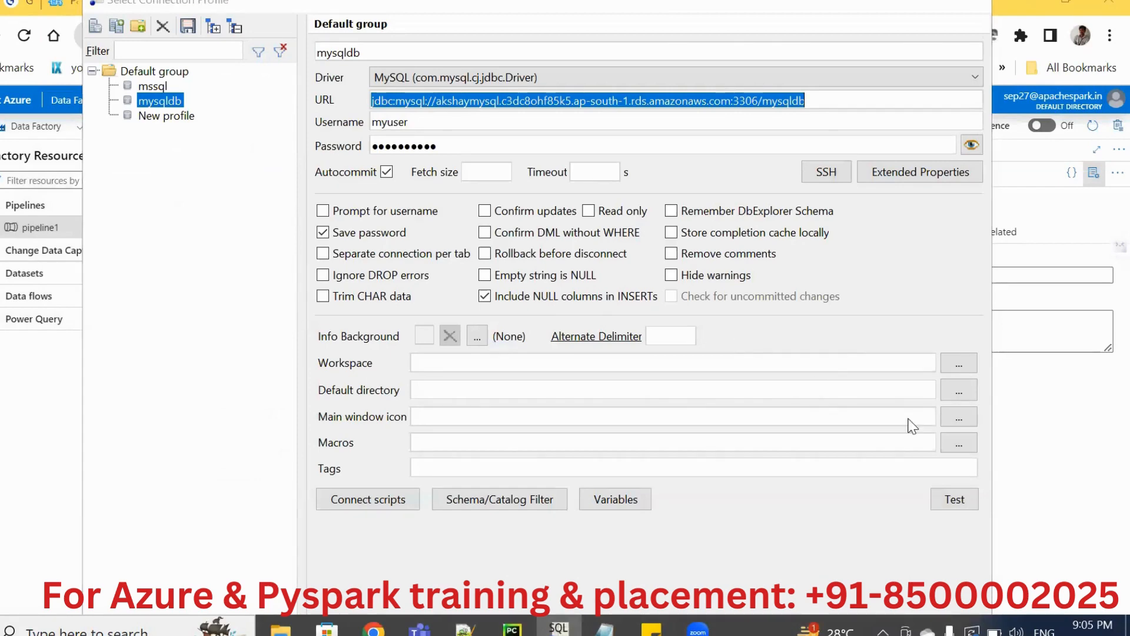
pyautogui.press('Return')
pyautogui.click(542, 91)
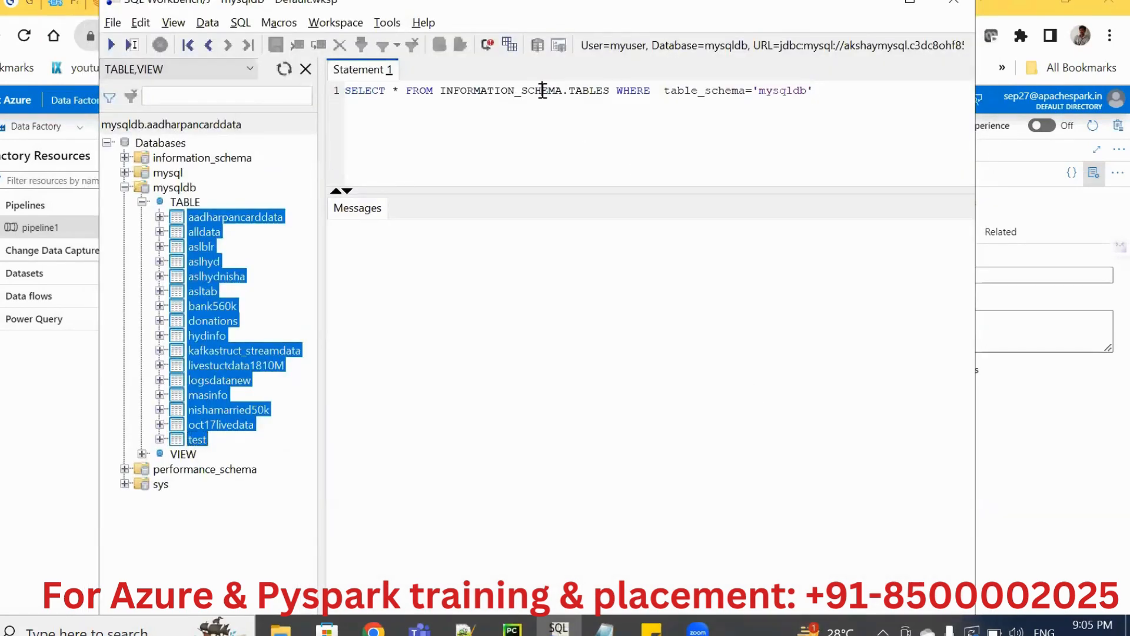
# Replace the asterisk in the INFORMATION_SCHEMA.TABLES query with TABLE_NAME and run the query for table_schema 'mysqldb'.
pyautogui.click(397, 92)
pyautogui.press('BackSpace')
pyautogui.write('TaBLE_')
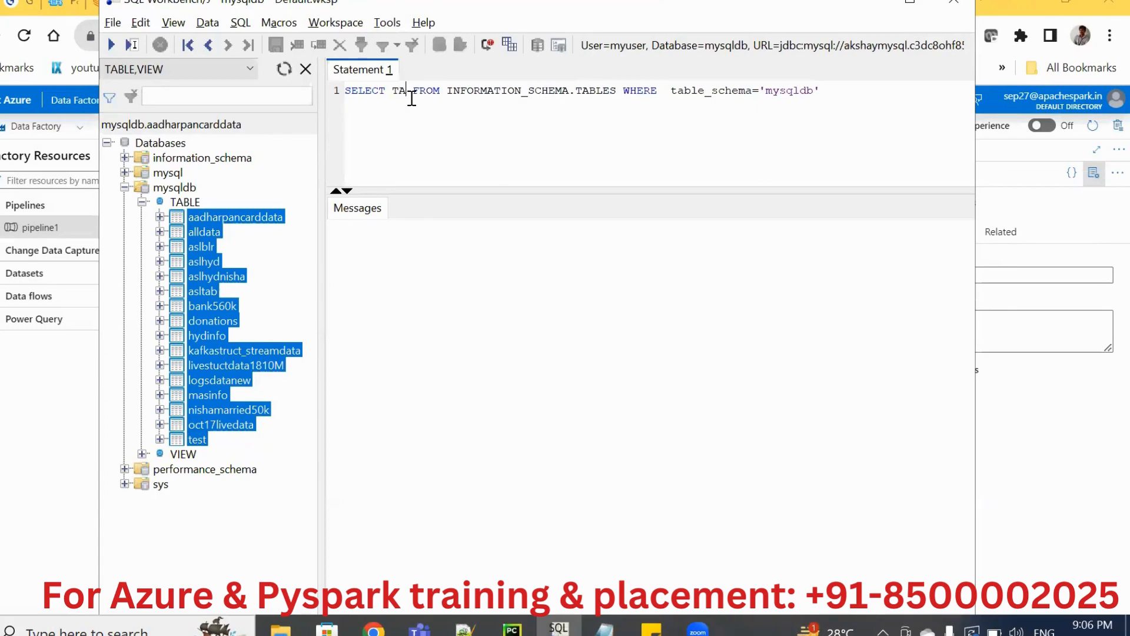
pyautogui.write('NAME')
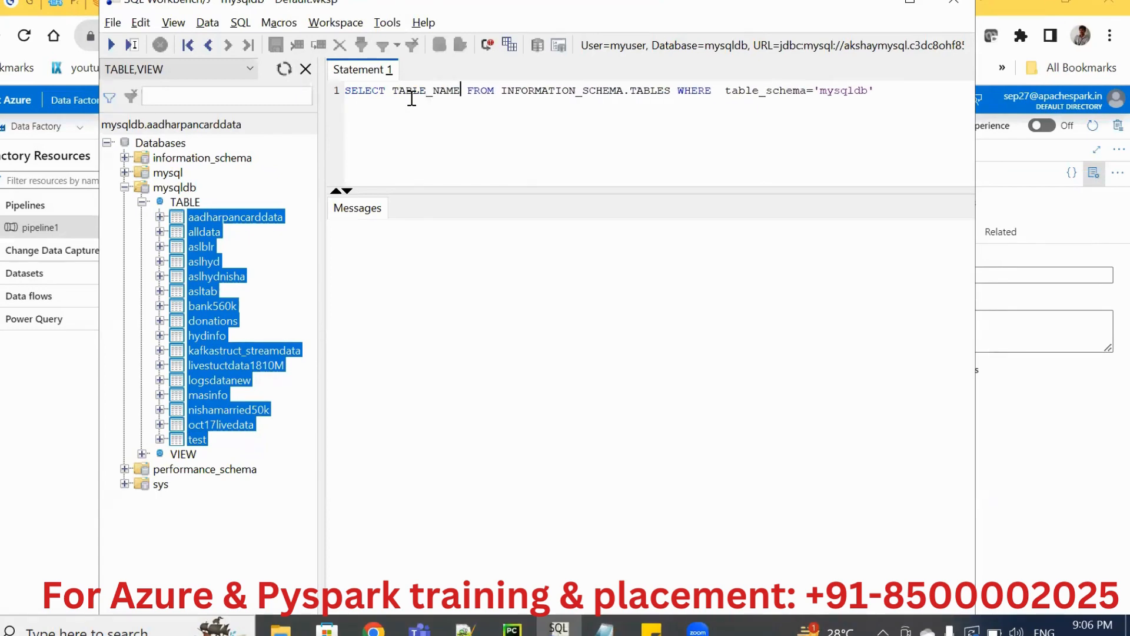
pyautogui.hotkey('ctrl', 'Return')
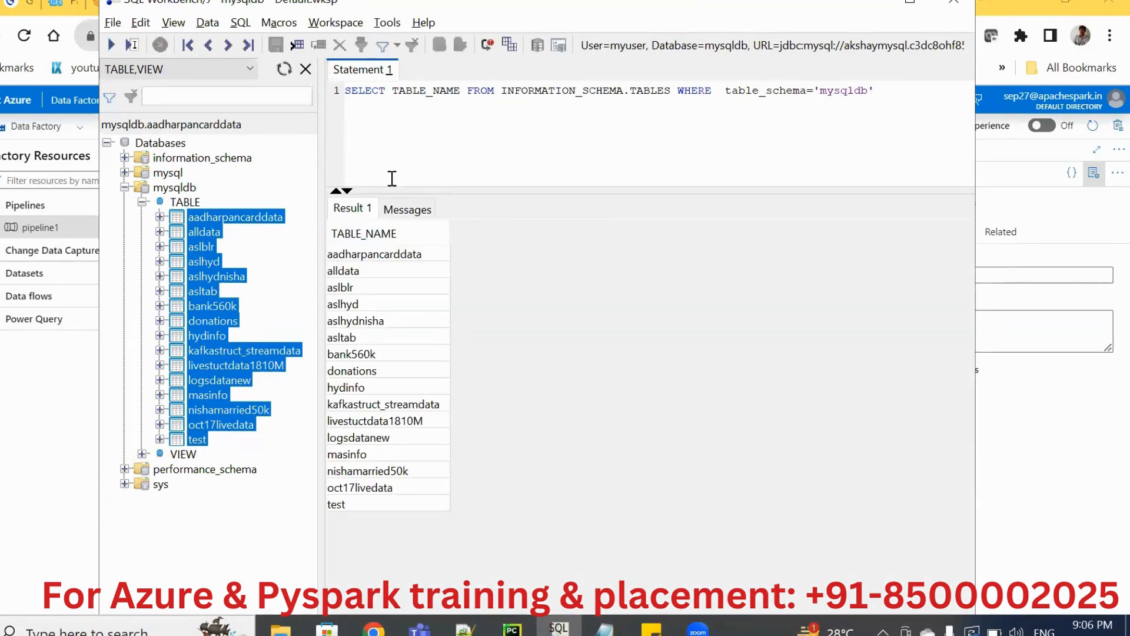
# Copy the TABLE_NAME query into the Lookup1 activity's query in Azure Data Factory and debug pipeline1.
pyautogui.hotkey('ctrl', 'a')
pyautogui.hotkey('ctrl', 'c')
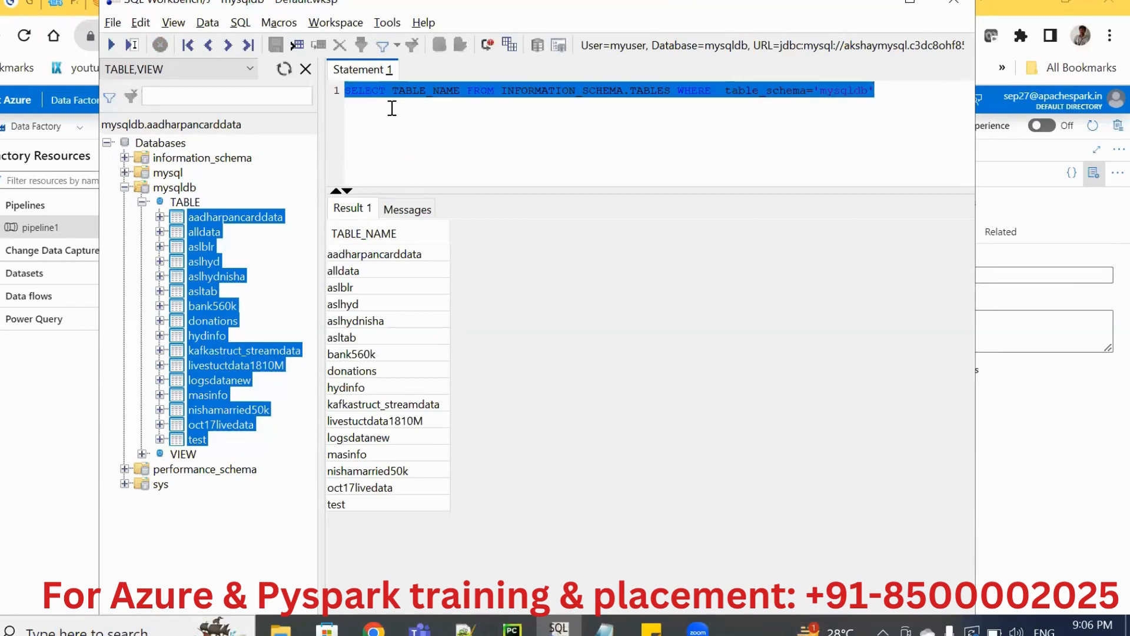
pyautogui.hotkey('alt', 'Tab')
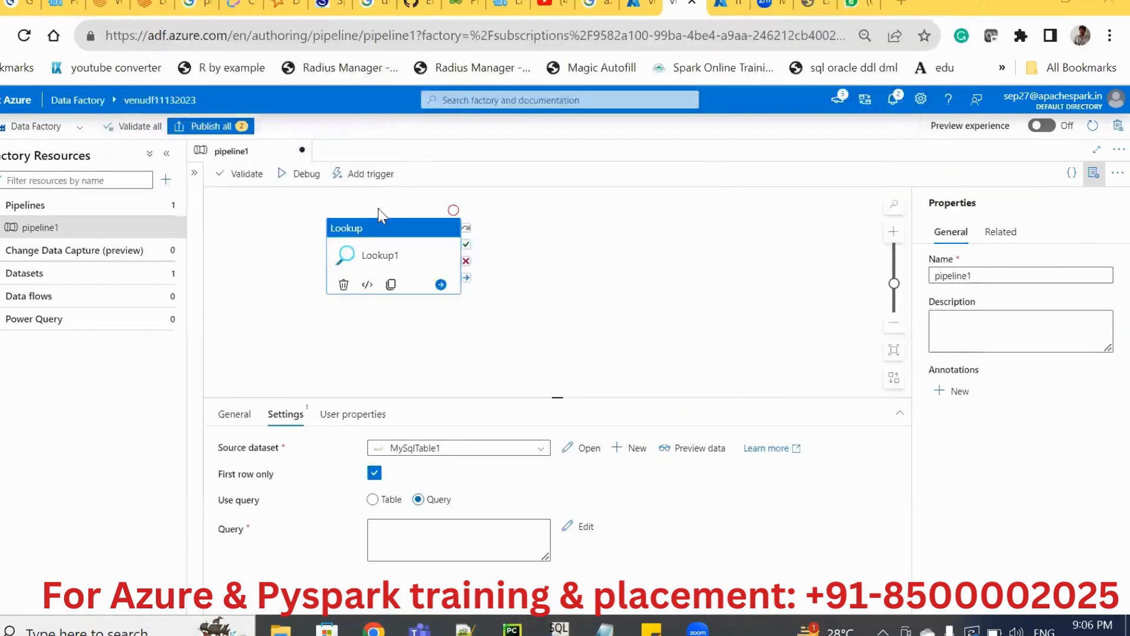
pyautogui.click(408, 531)
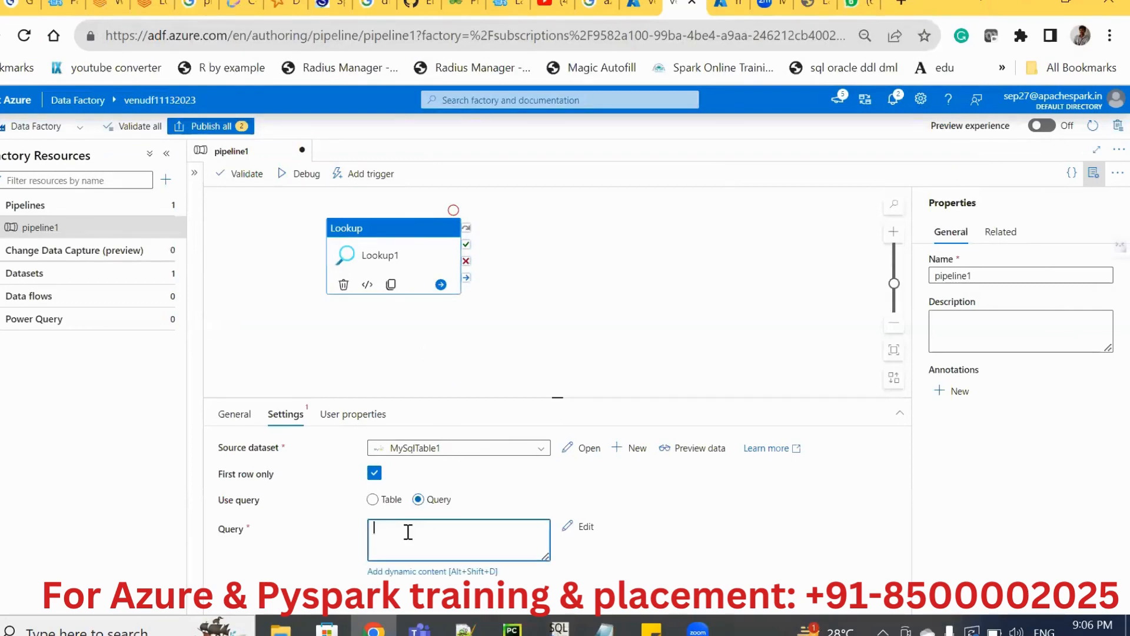
pyautogui.hotkey('ctrl', 'v')
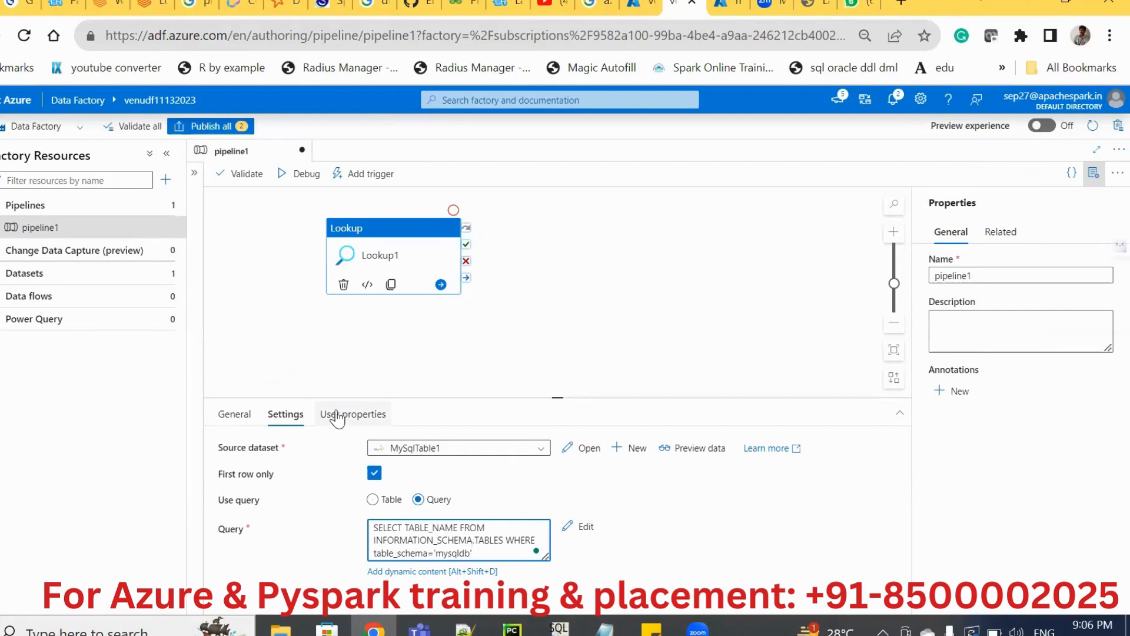
pyautogui.click(302, 176)
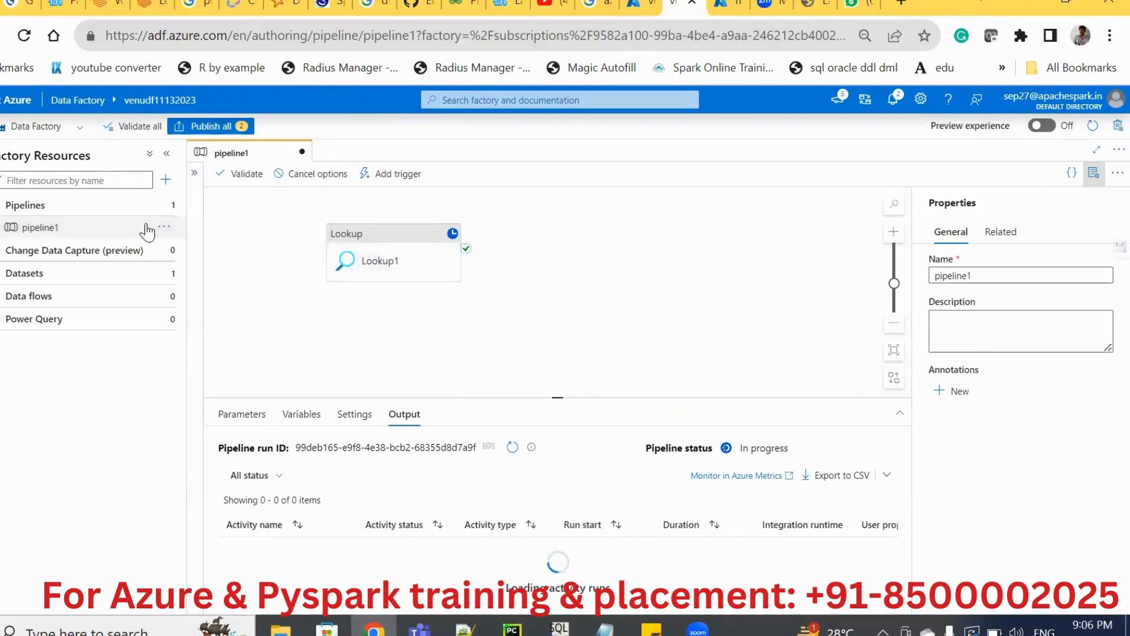
pyautogui.click(124, 230)
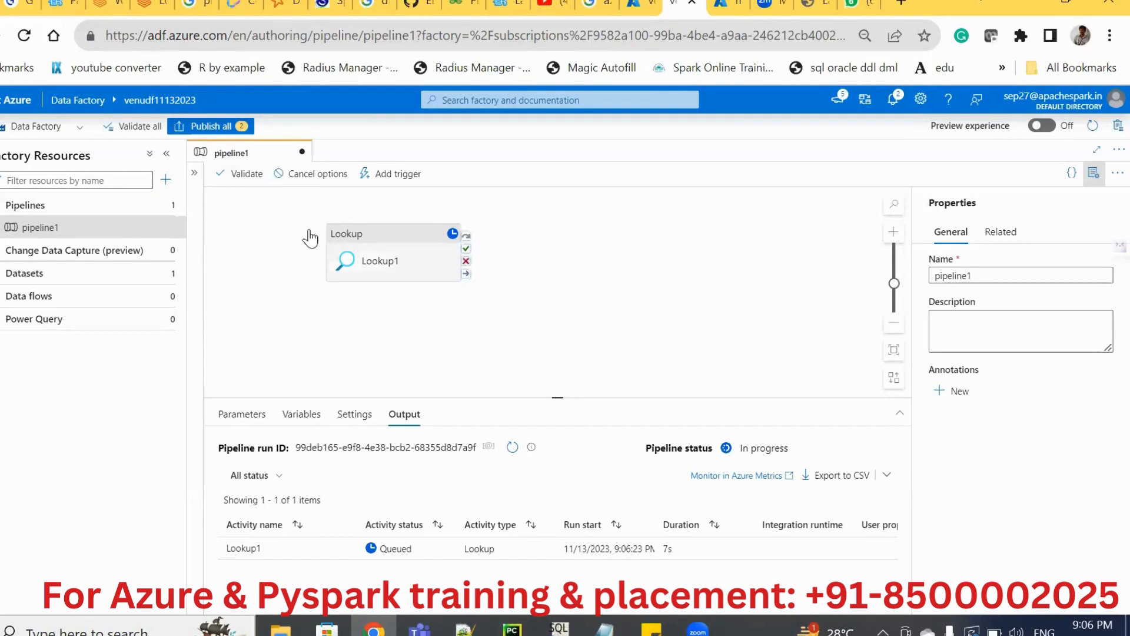
pyautogui.click(96, 174)
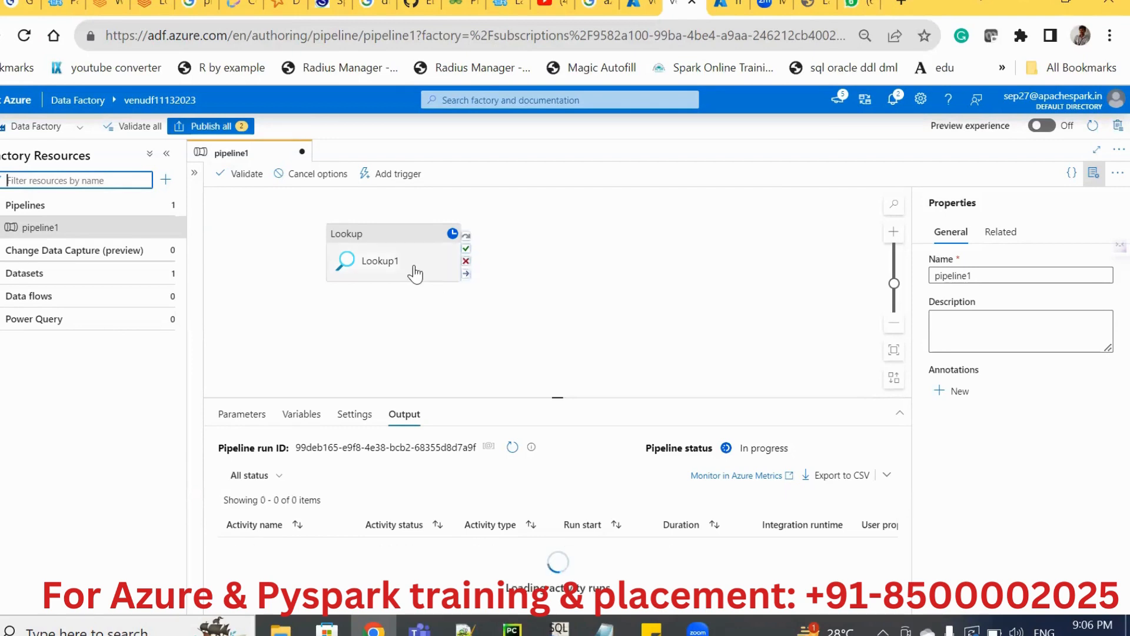
pyautogui.click(278, 329)
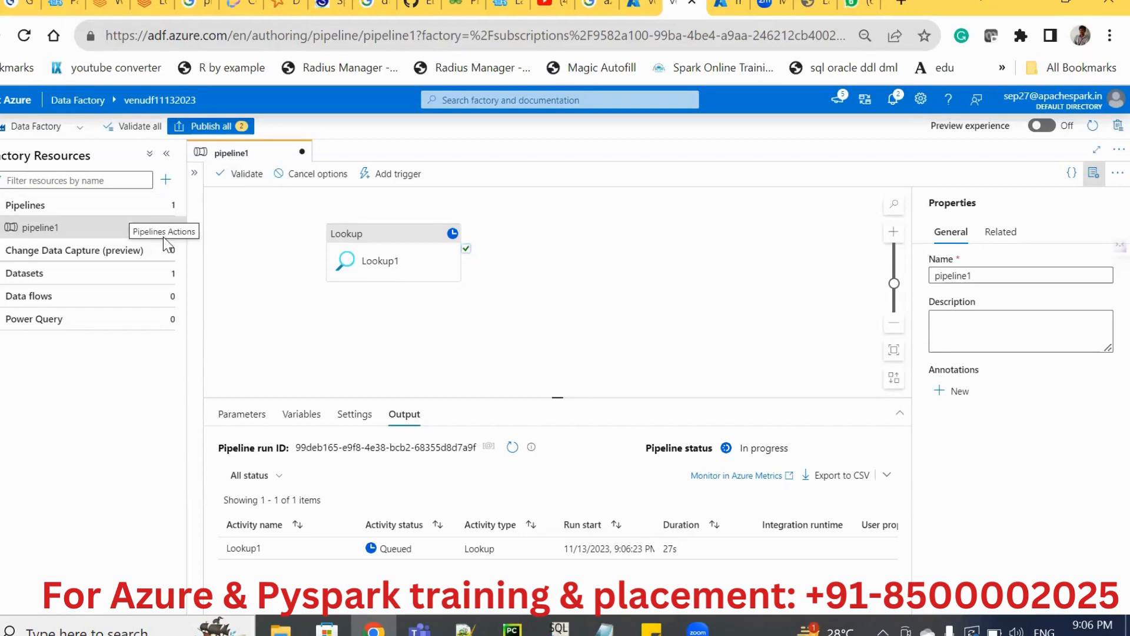
pyautogui.click(108, 231)
# Start a new dataset on Azure Data Lake Storage Gen2 with the DelimitedText format.
pyautogui.click(162, 274)
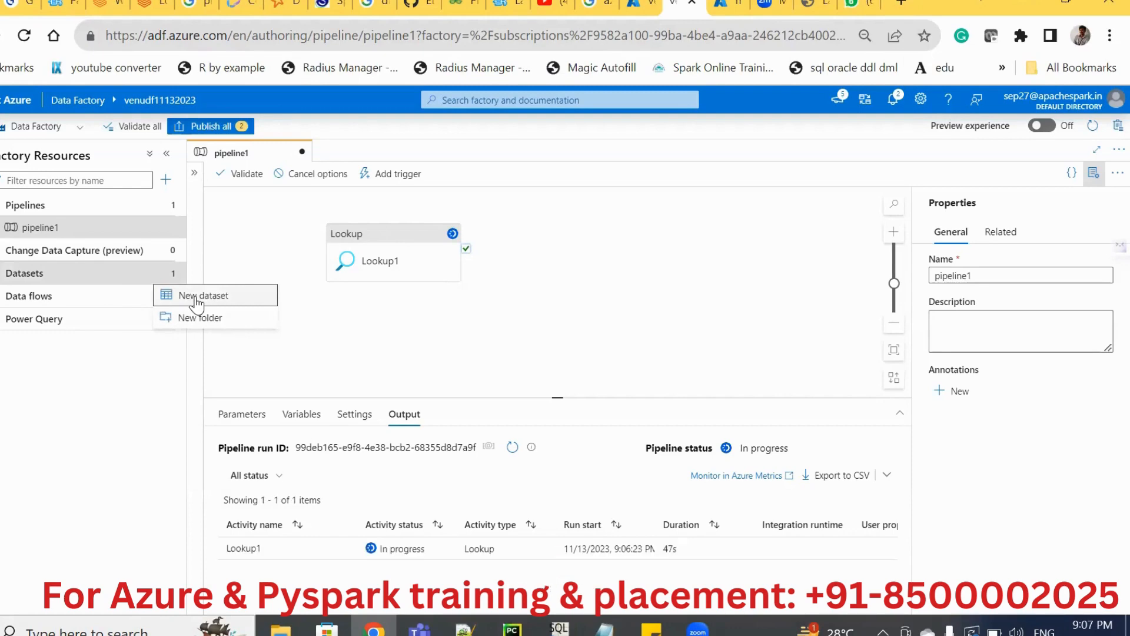
pyautogui.click(196, 299)
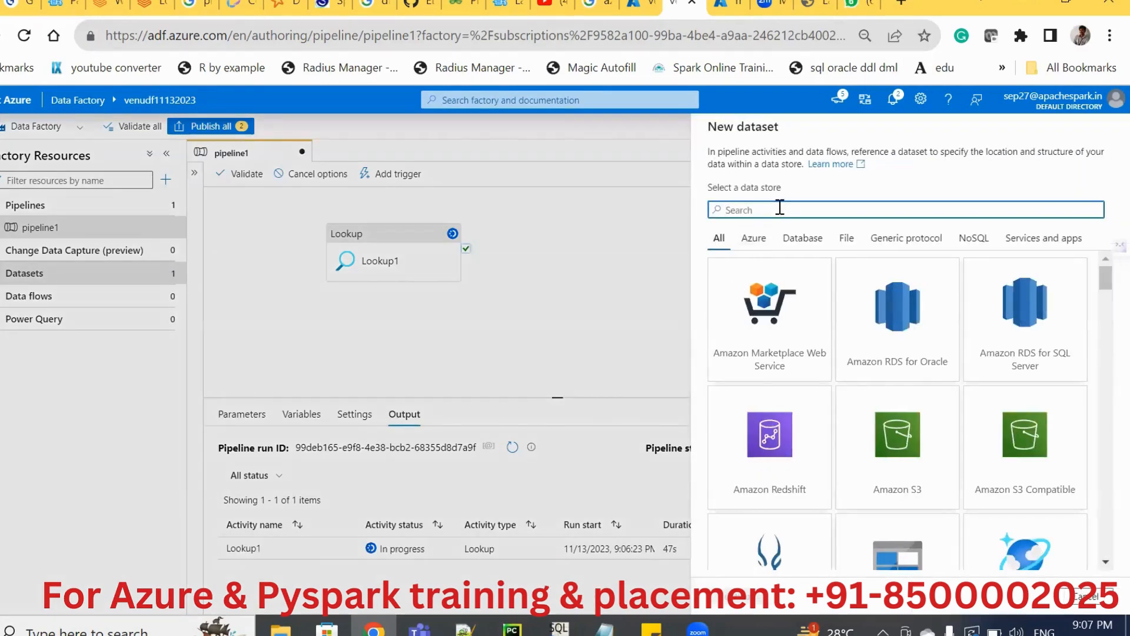
pyautogui.write('adl')
pyautogui.press('BackSpace')
pyautogui.press('BackSpace')
pyautogui.press('BackSpace')
pyautogui.write('gen')
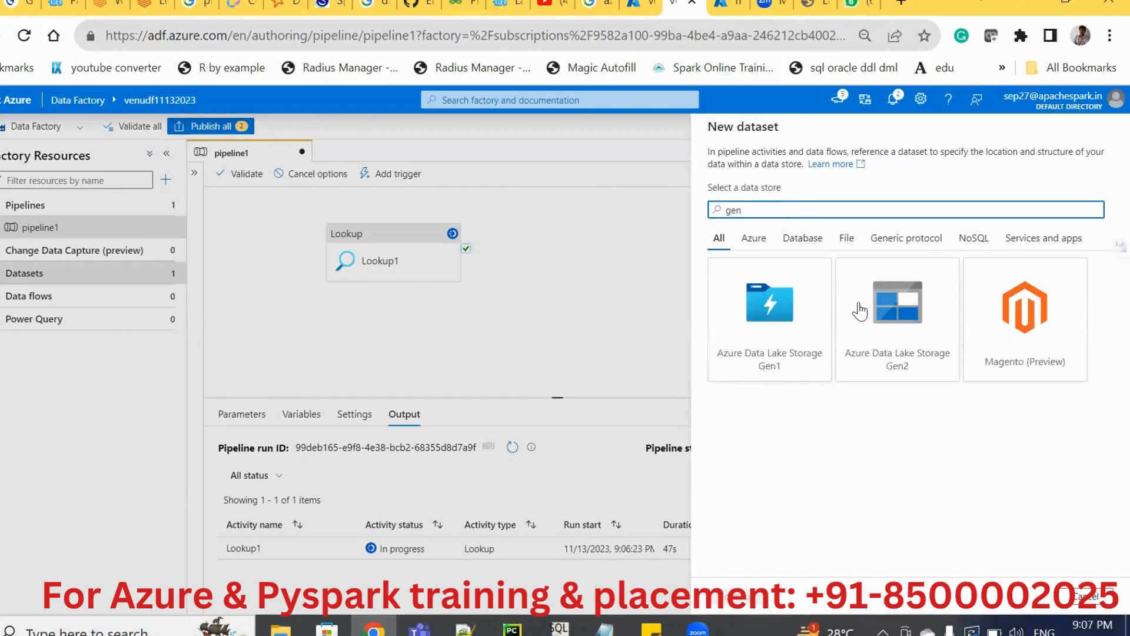
pyautogui.click(885, 316)
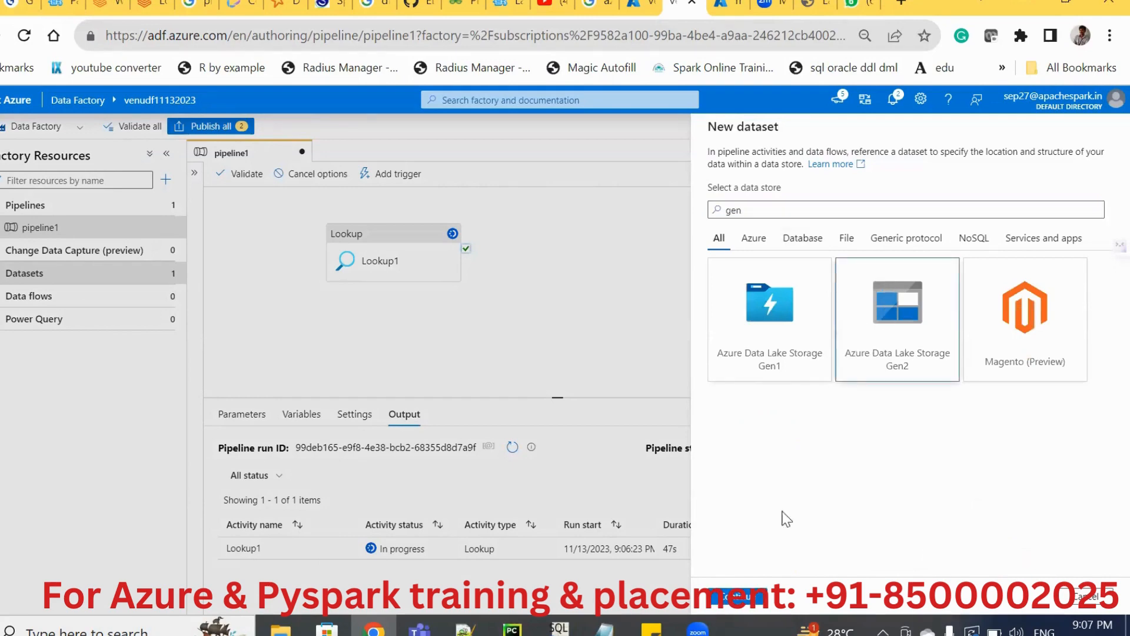
pyautogui.click(753, 600)
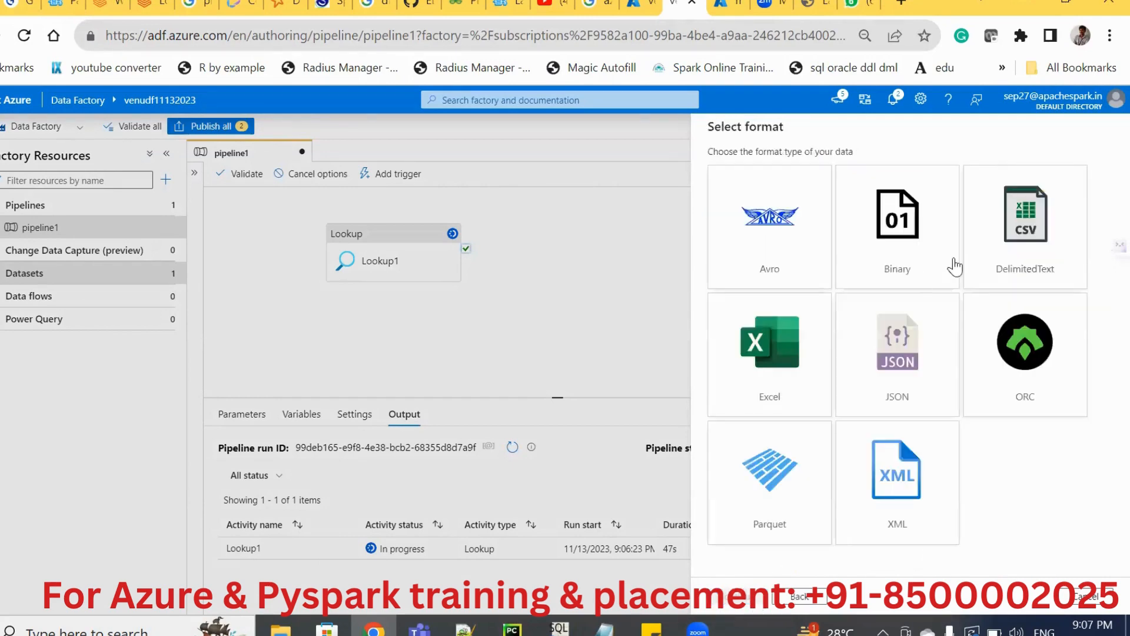
pyautogui.click(1023, 259)
pyautogui.click(733, 600)
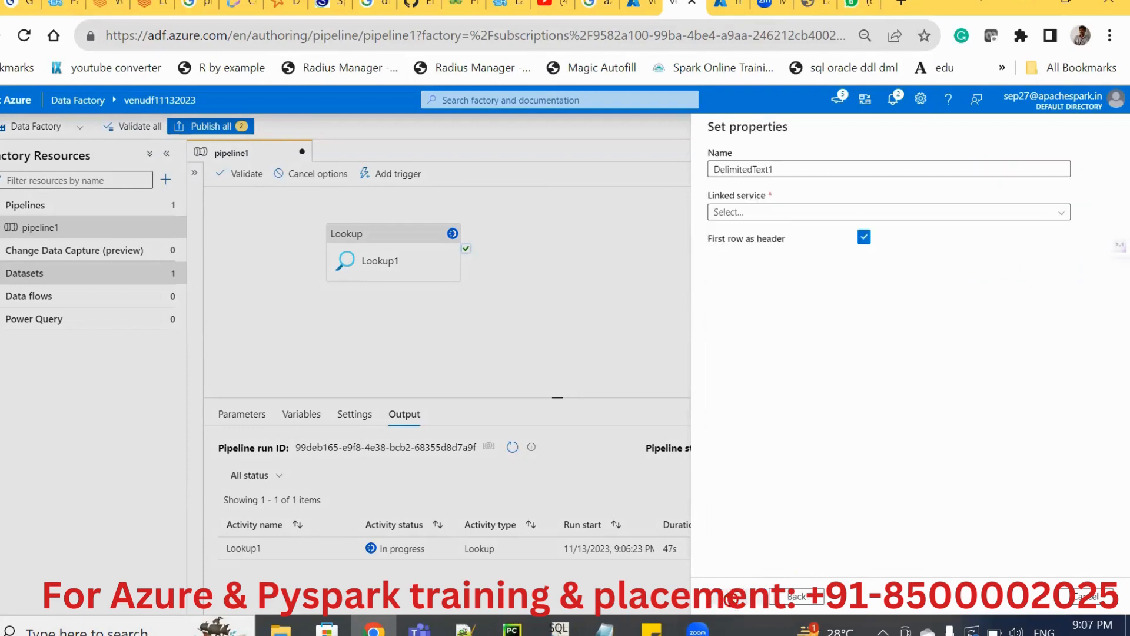
# Name the dataset DS_sink, assign the AzureDataLakeStorage1 linked service, and turn off First row as header.
pyautogui.click(769, 170)
pyautogui.press('BackSpace')
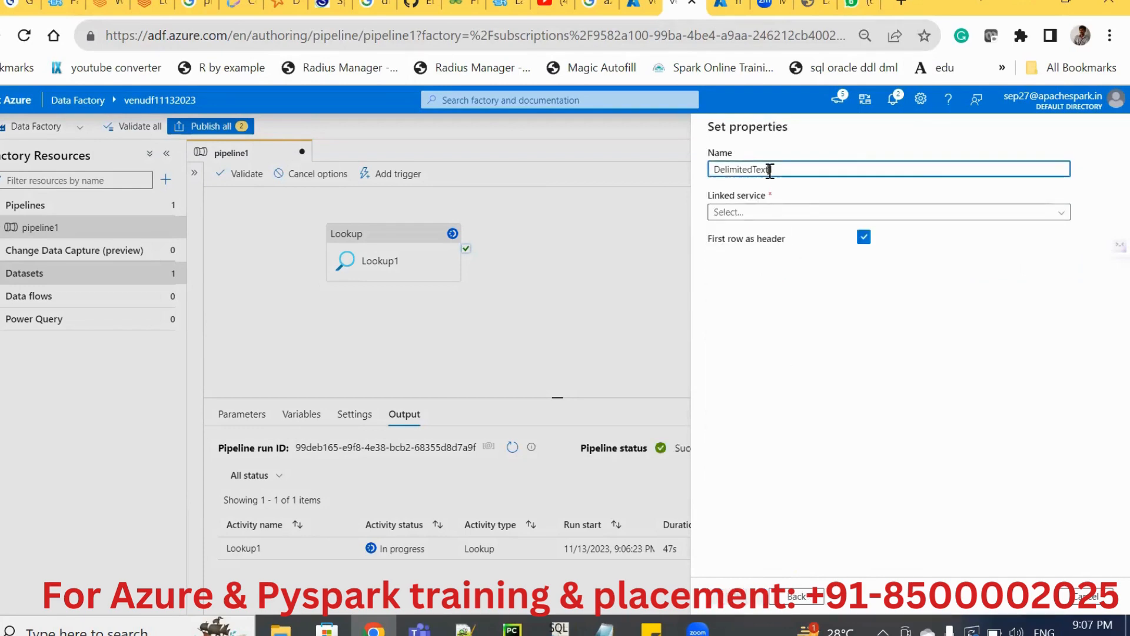
pyautogui.doubleClick(769, 170)
pyautogui.press('BackSpace')
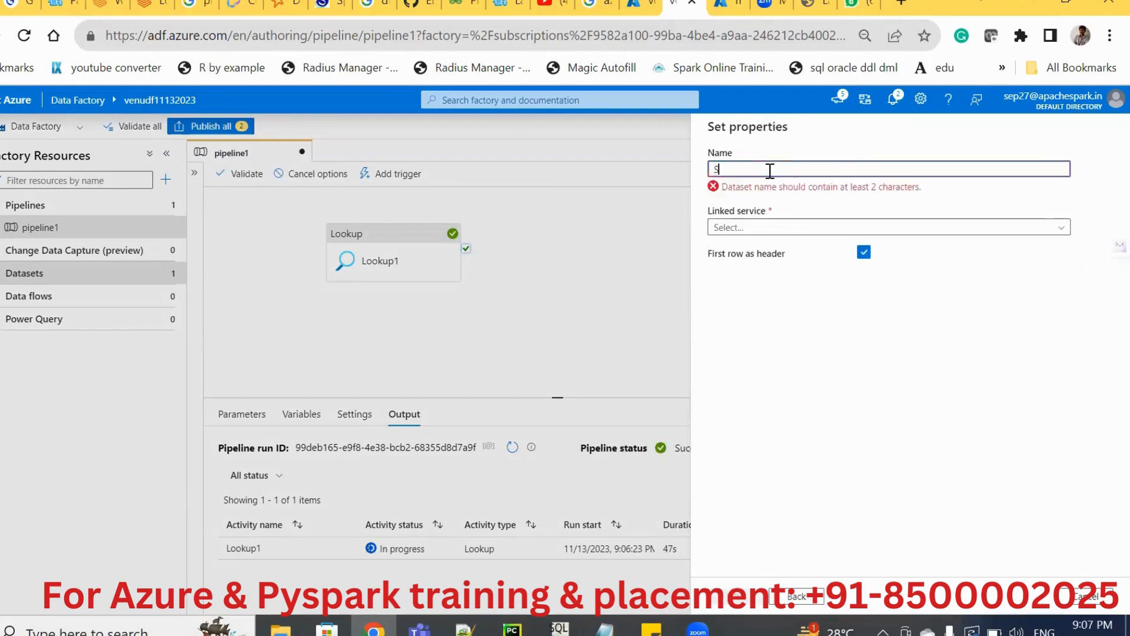
pyautogui.write('DS')
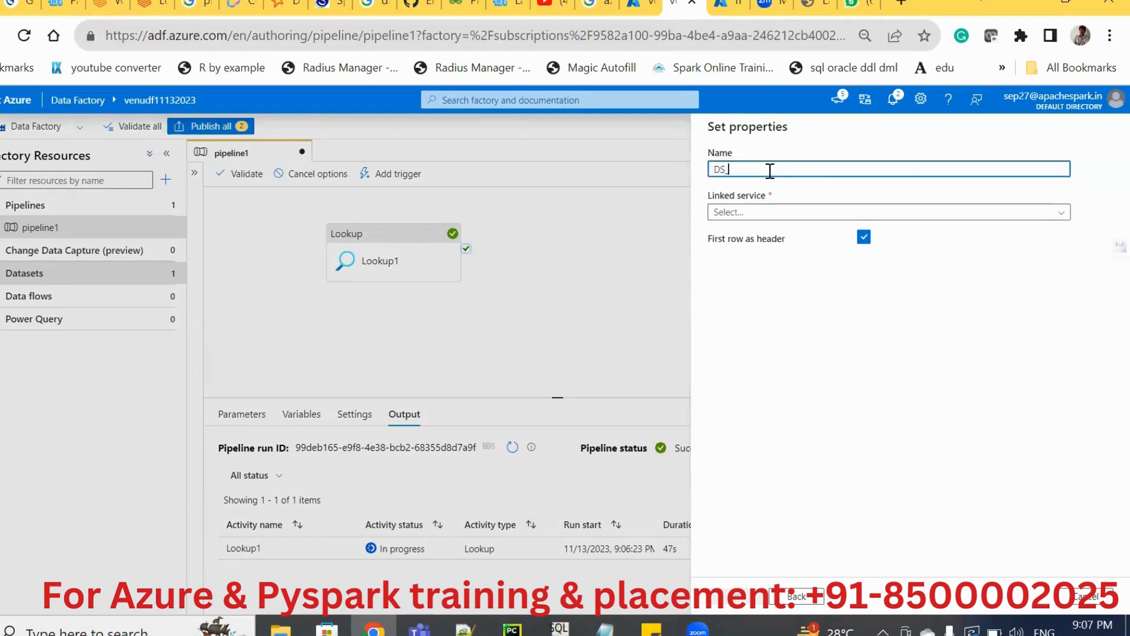
pyautogui.write('_sink')
pyautogui.click(764, 213)
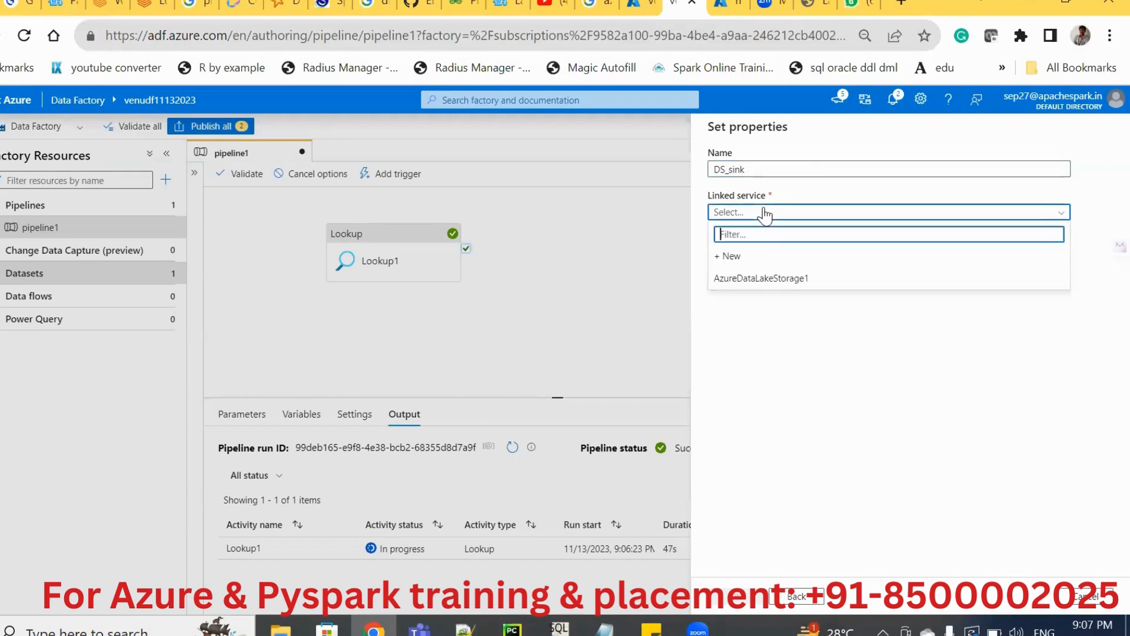
pyautogui.click(734, 279)
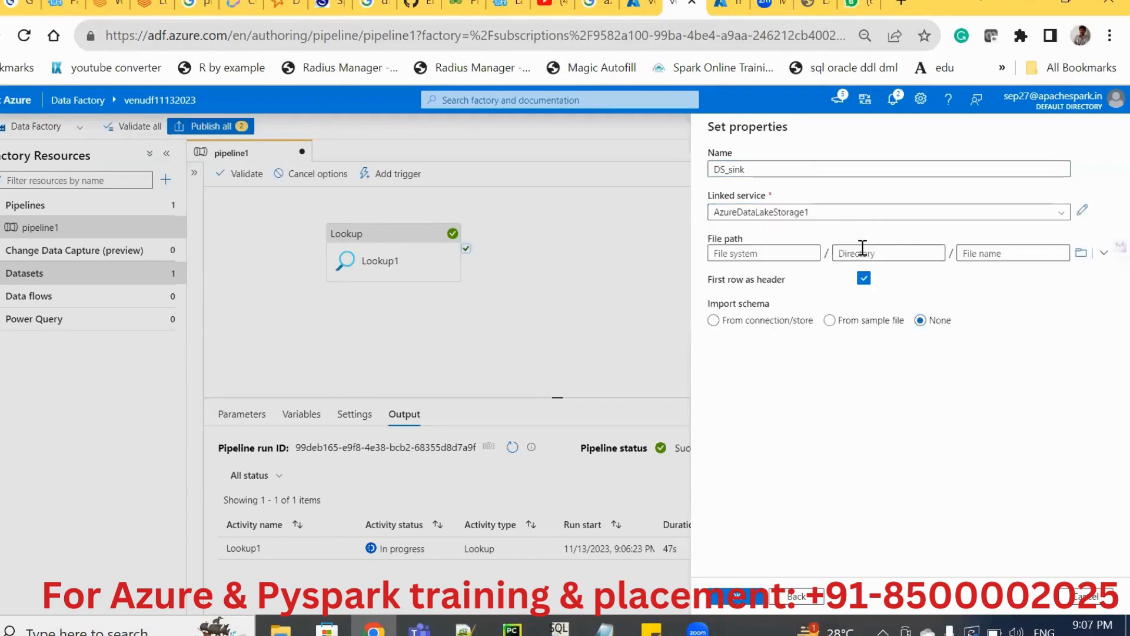
# Set the dataset's file path to mysqldata with directory and file name left empty, and create the dataset.
pyautogui.click(1082, 253)
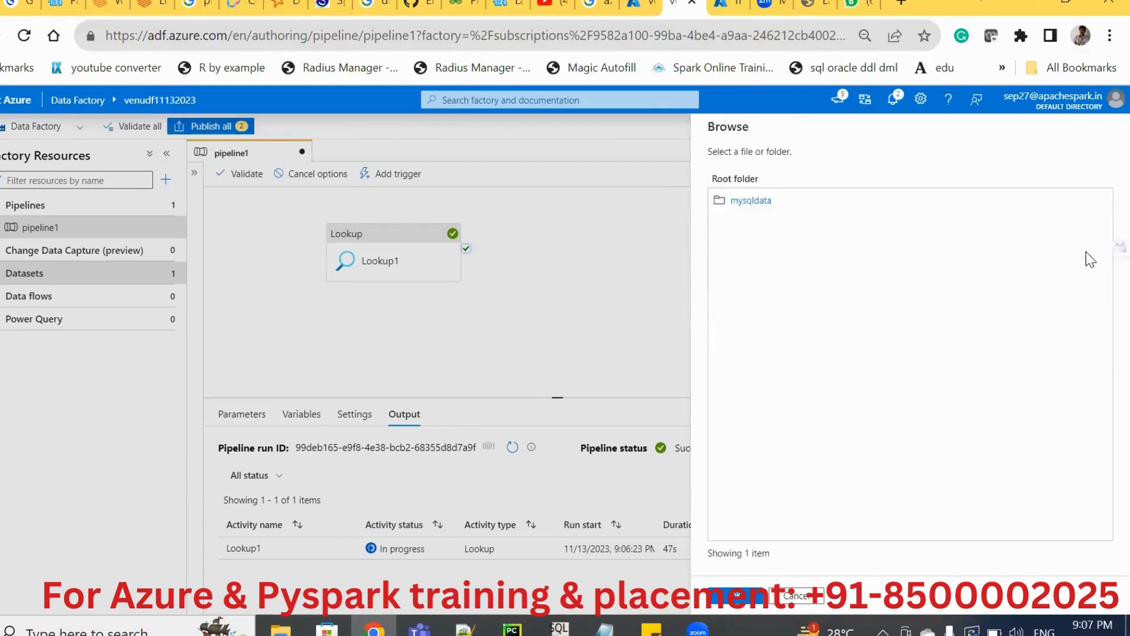
pyautogui.click(765, 200)
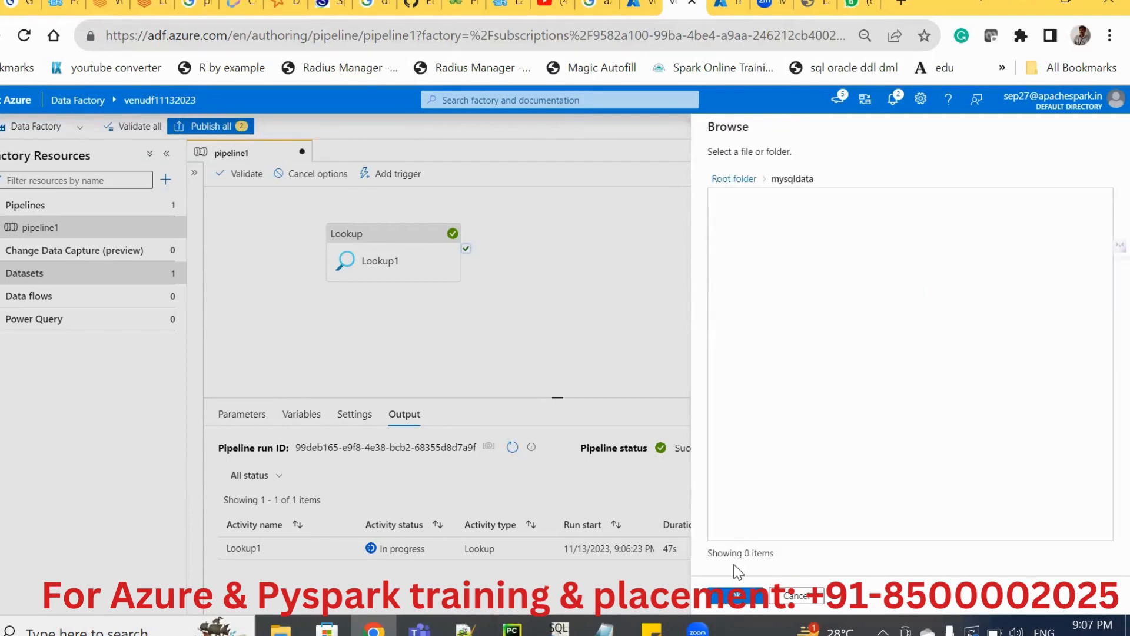
pyautogui.click(730, 597)
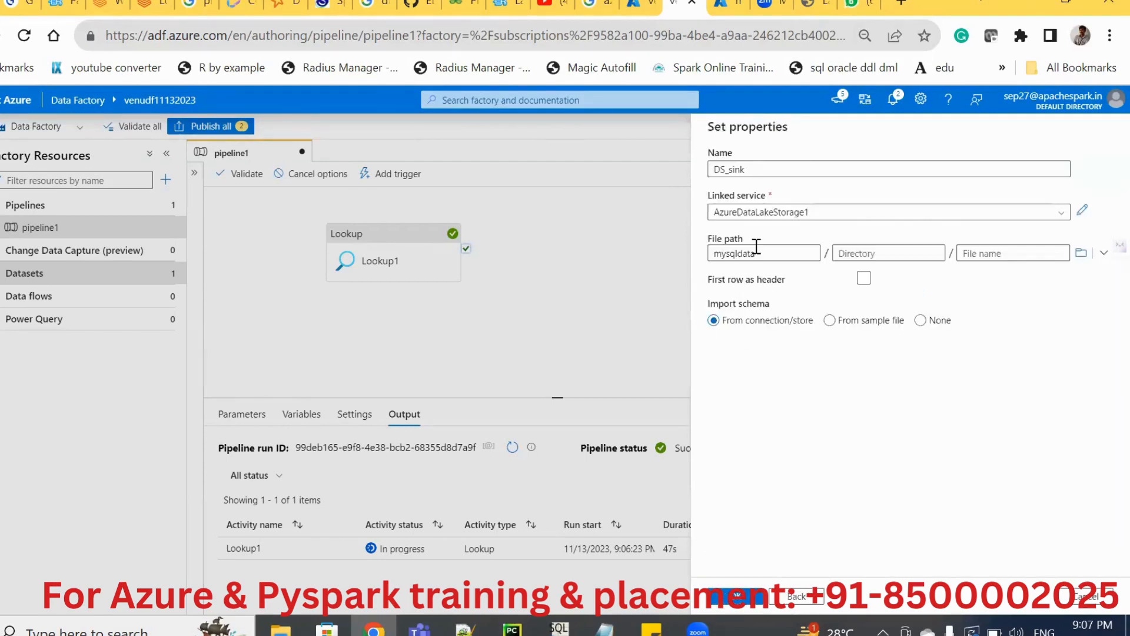
pyautogui.click(992, 254)
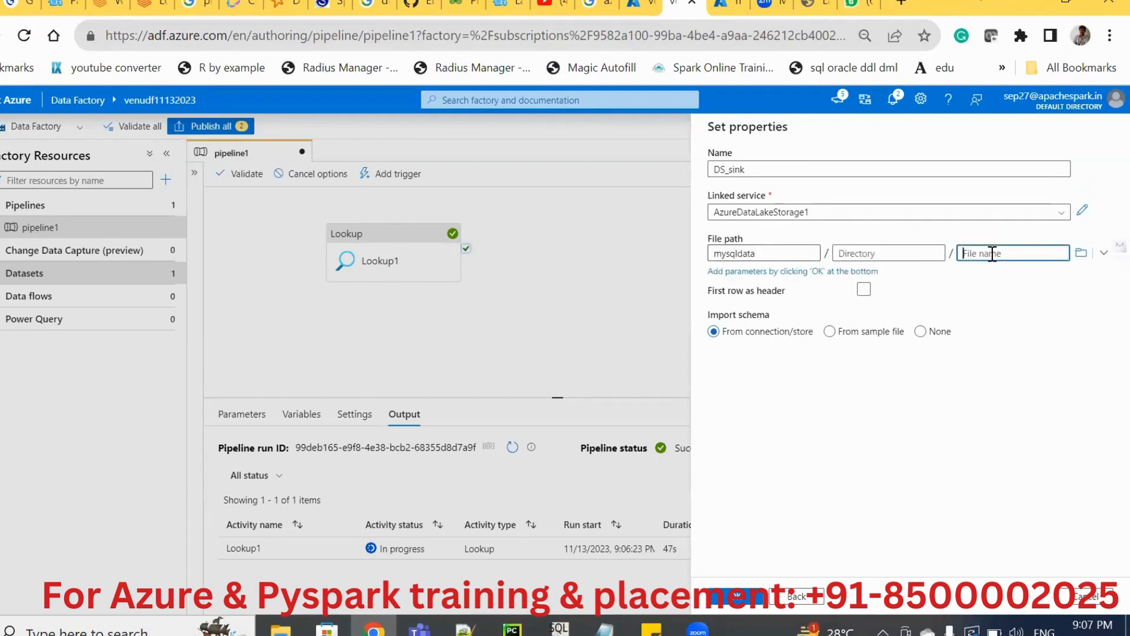
pyautogui.click(777, 253)
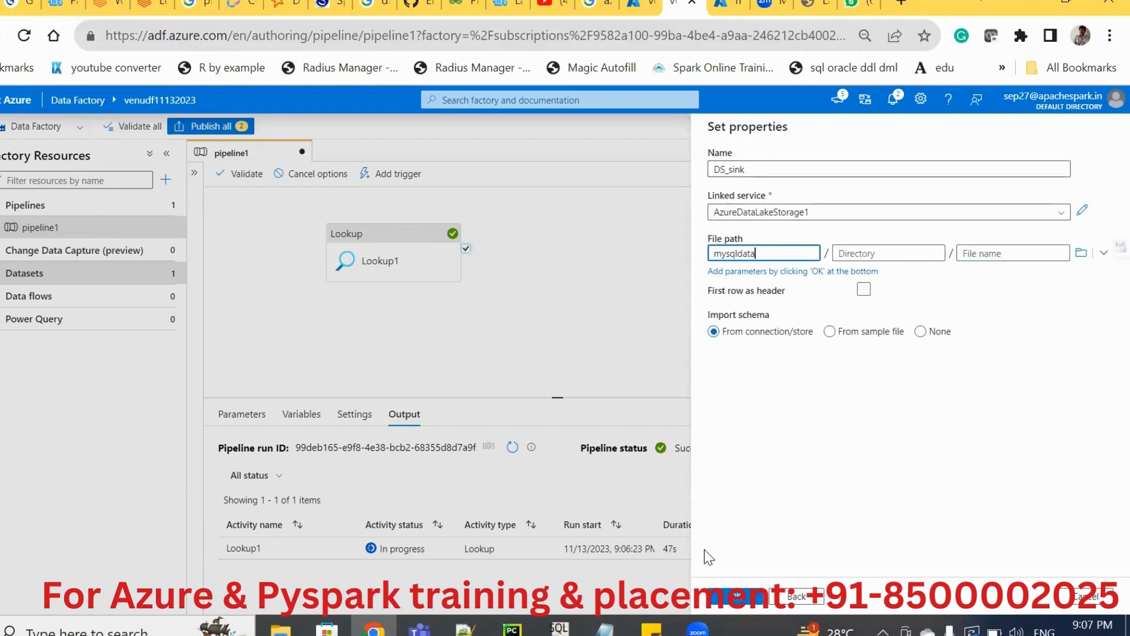
pyautogui.click(728, 606)
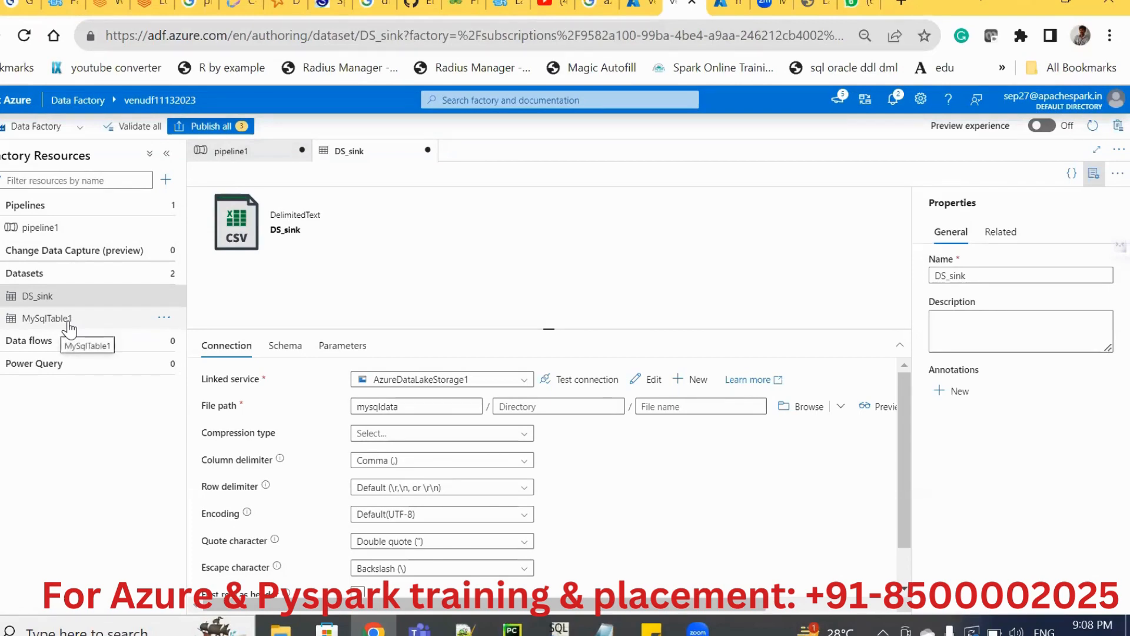
# Return to pipeline1 and examine the Lookup1 run output for the returned table names.
pyautogui.click(69, 321)
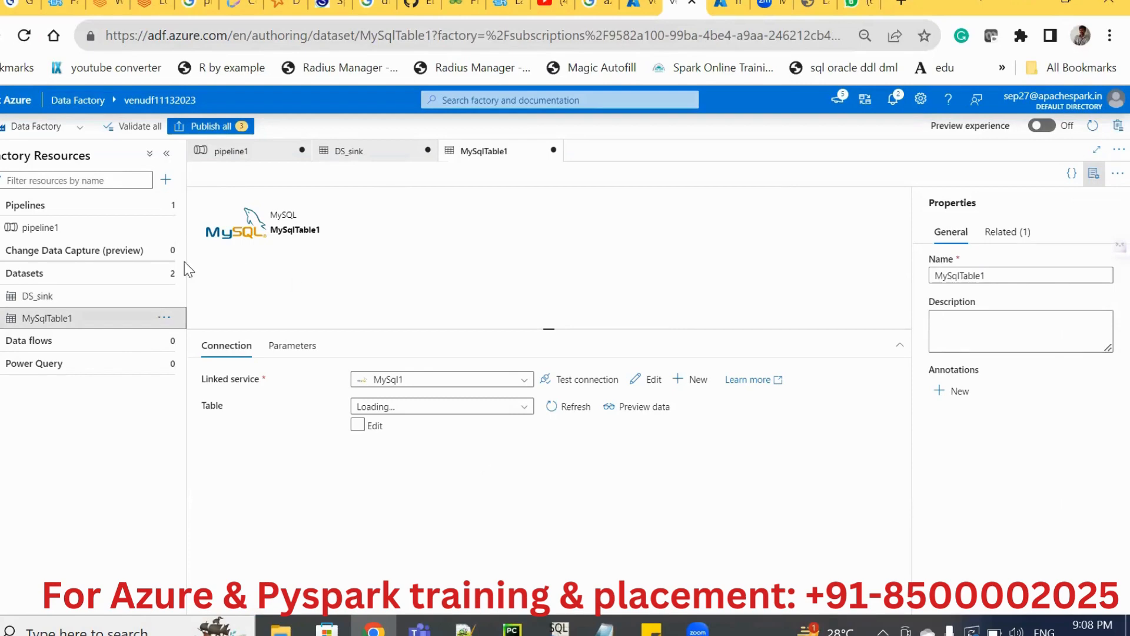
pyautogui.click(250, 154)
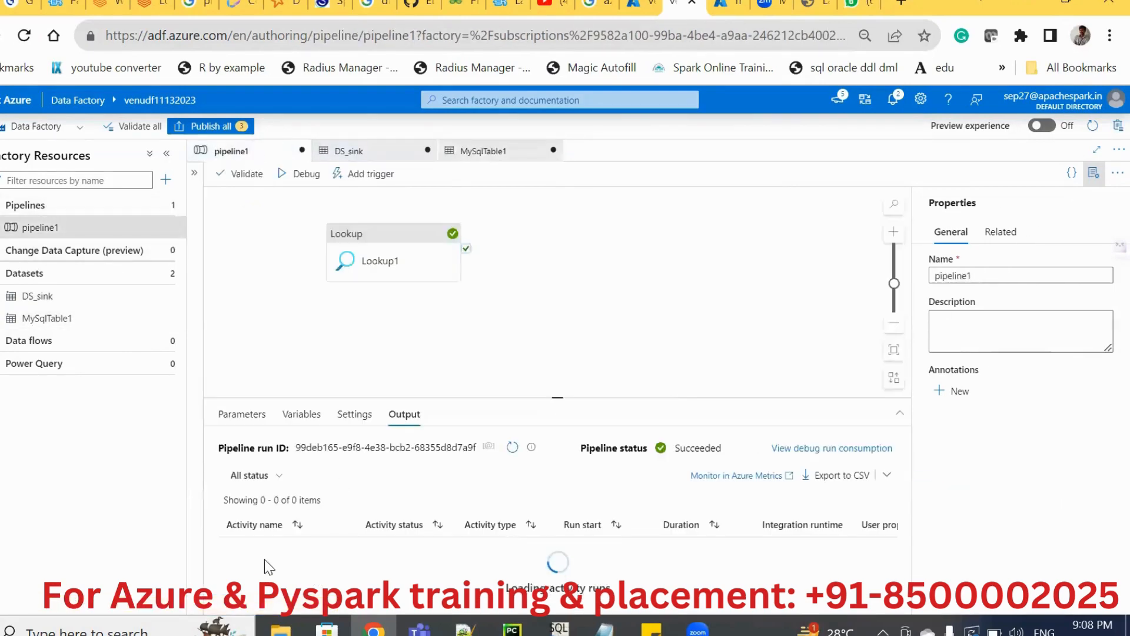
pyautogui.moveTo(306, 548)
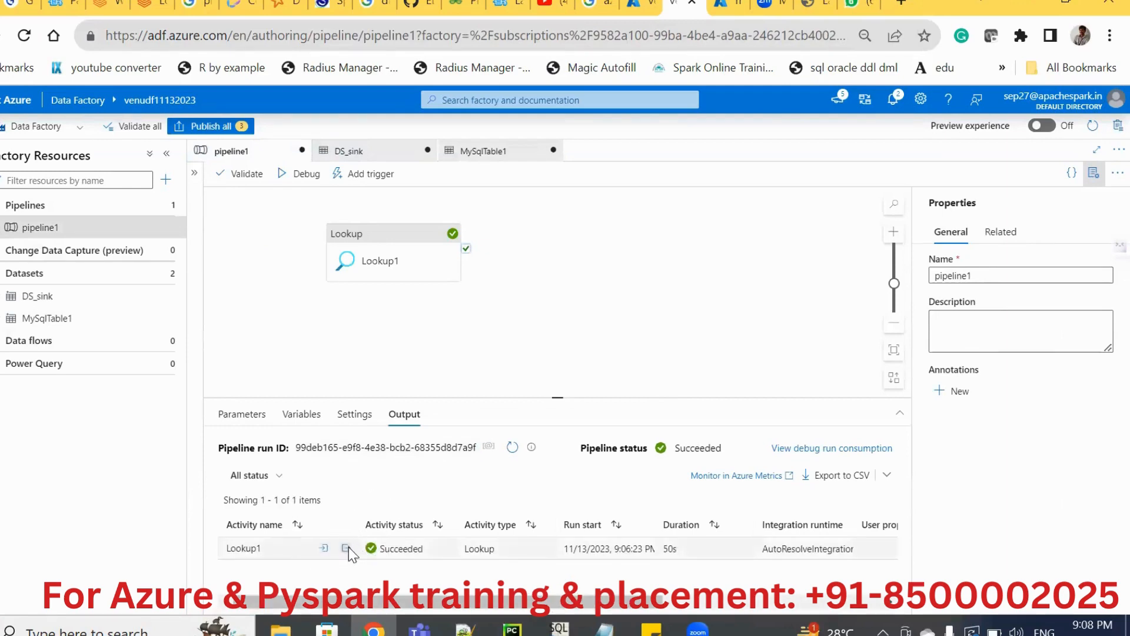
pyautogui.click(346, 548)
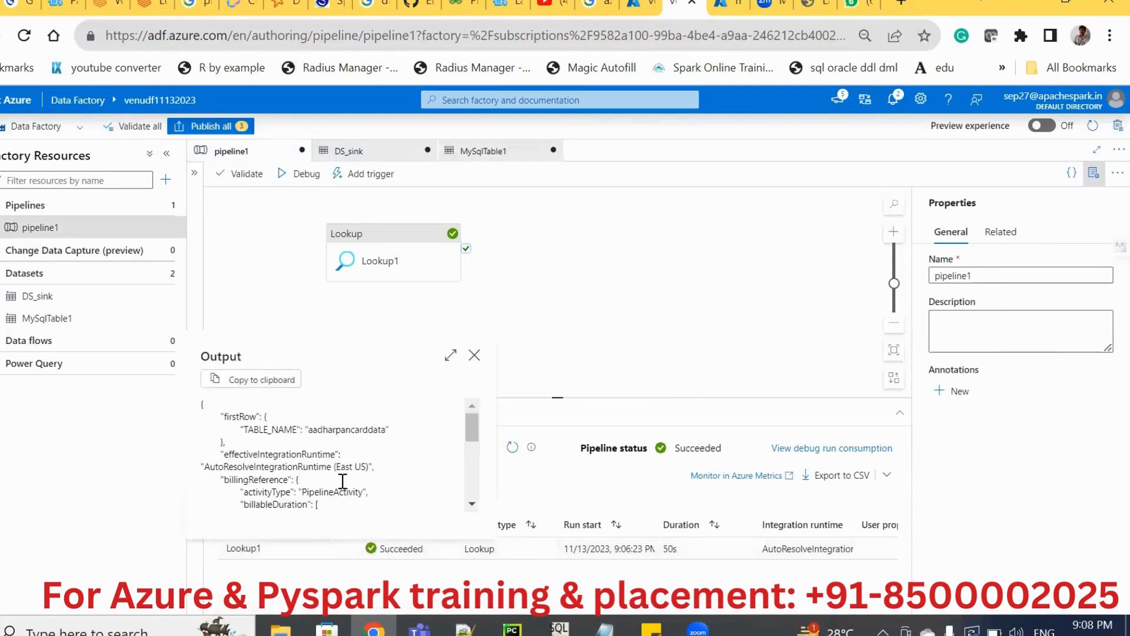
pyautogui.doubleClick(326, 429)
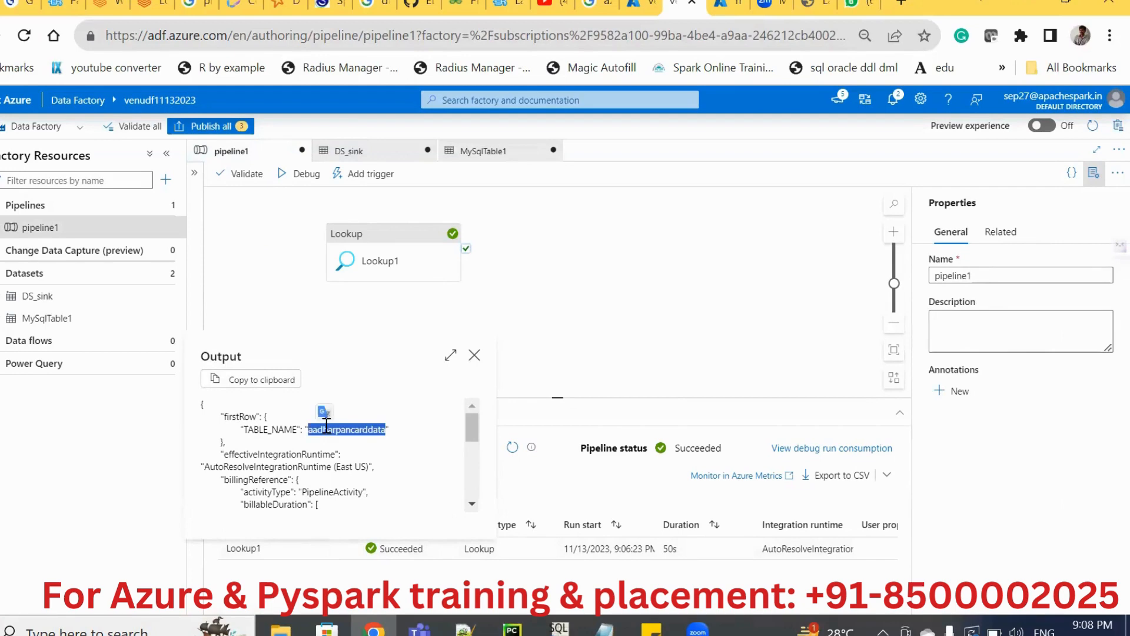
pyautogui.click(451, 356)
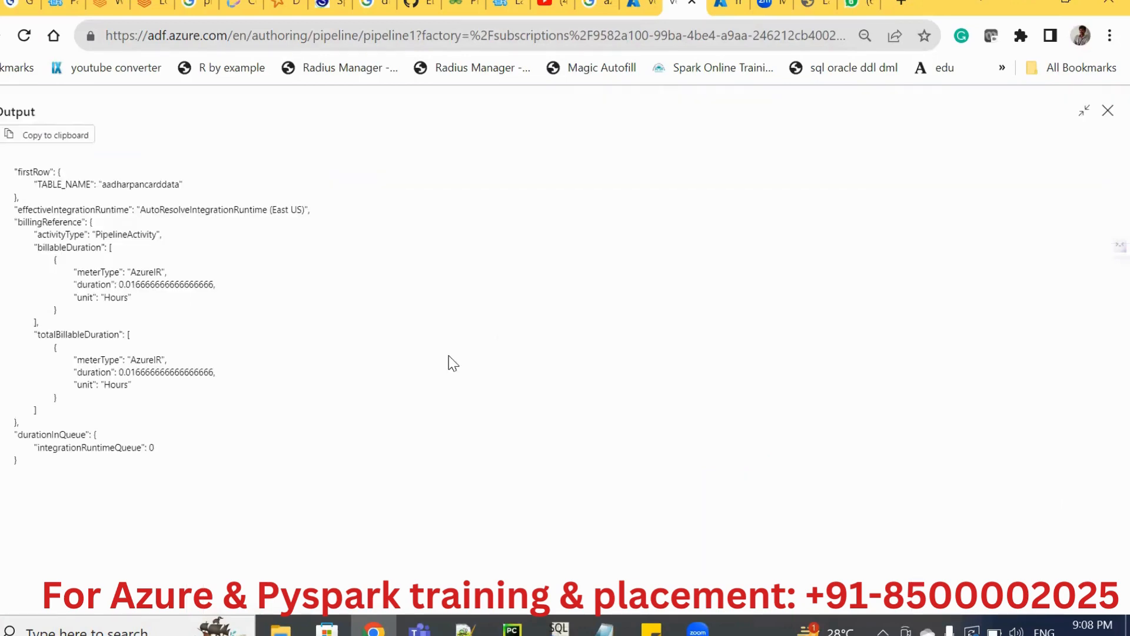
pyautogui.doubleClick(125, 184)
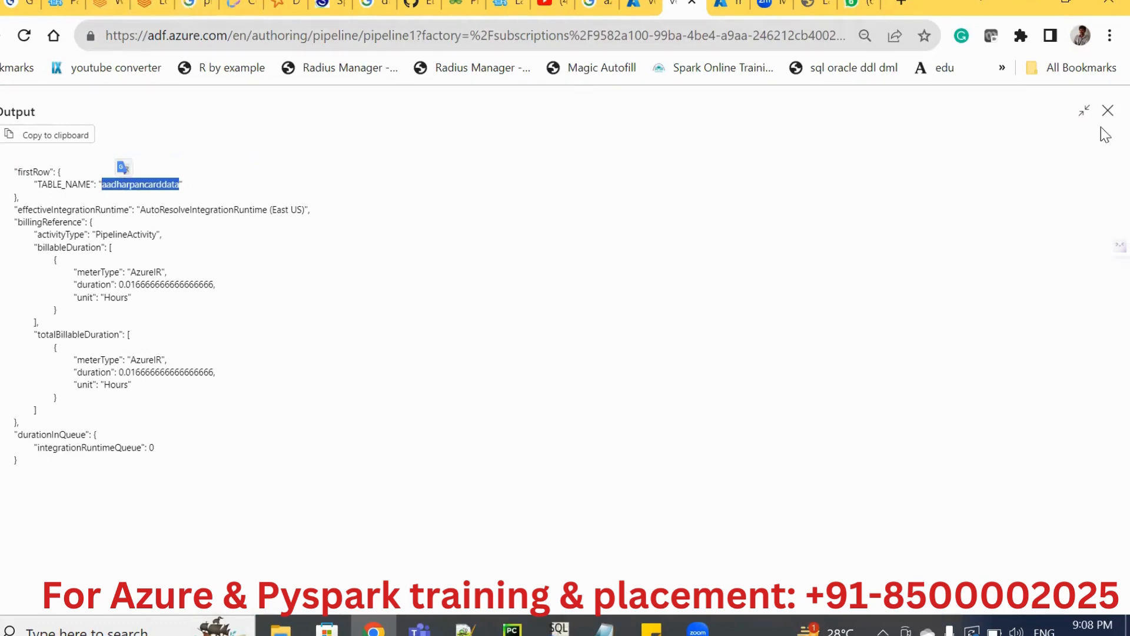
pyautogui.click(1108, 111)
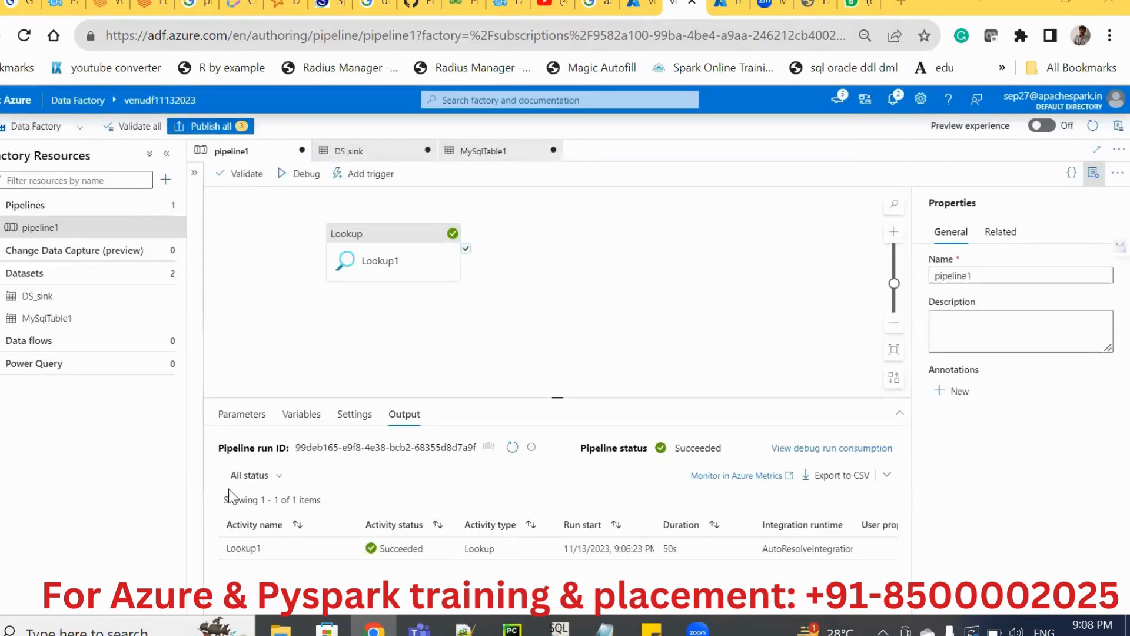
# Turn off First row only in the Lookup1 activity's settings.
pyautogui.click(355, 419)
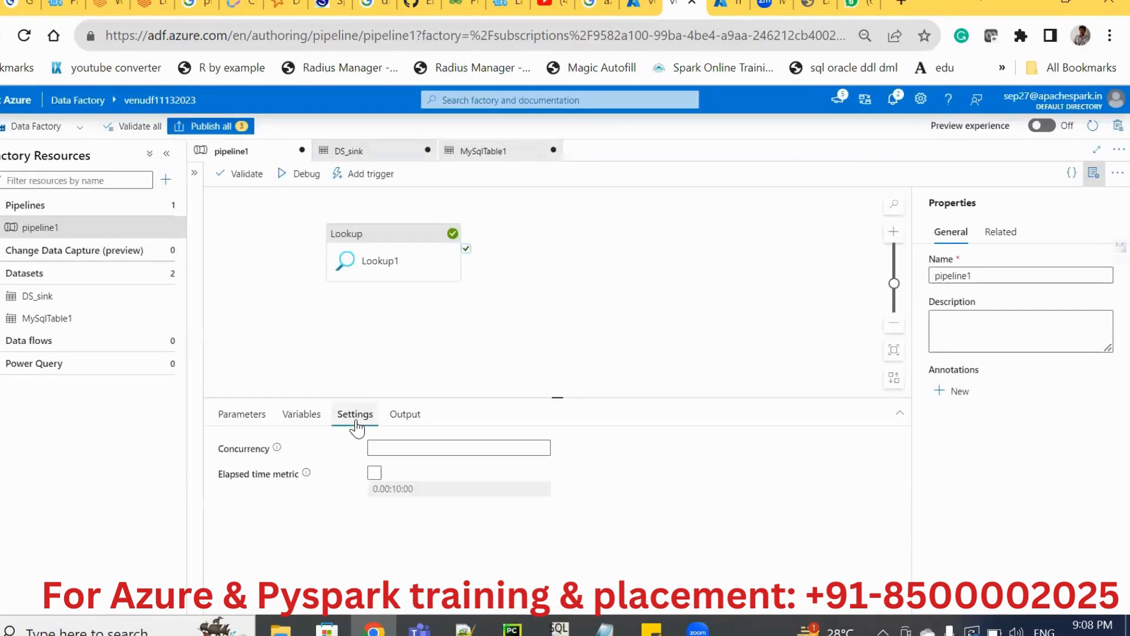
pyautogui.click(381, 276)
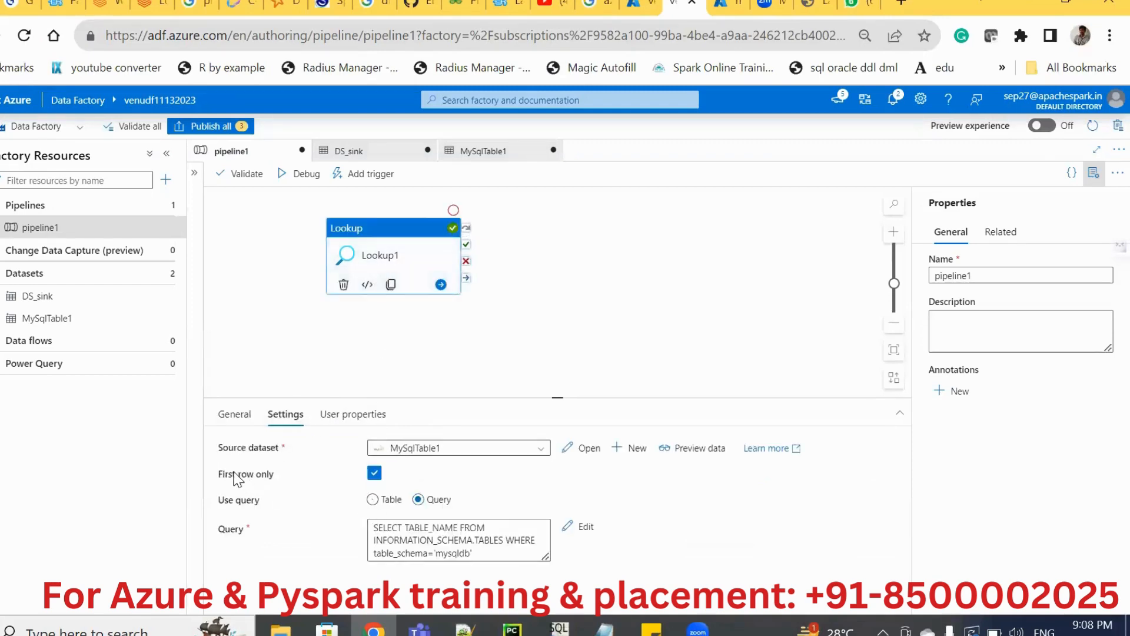
pyautogui.moveTo(234, 474); pyautogui.dragTo(261, 474)
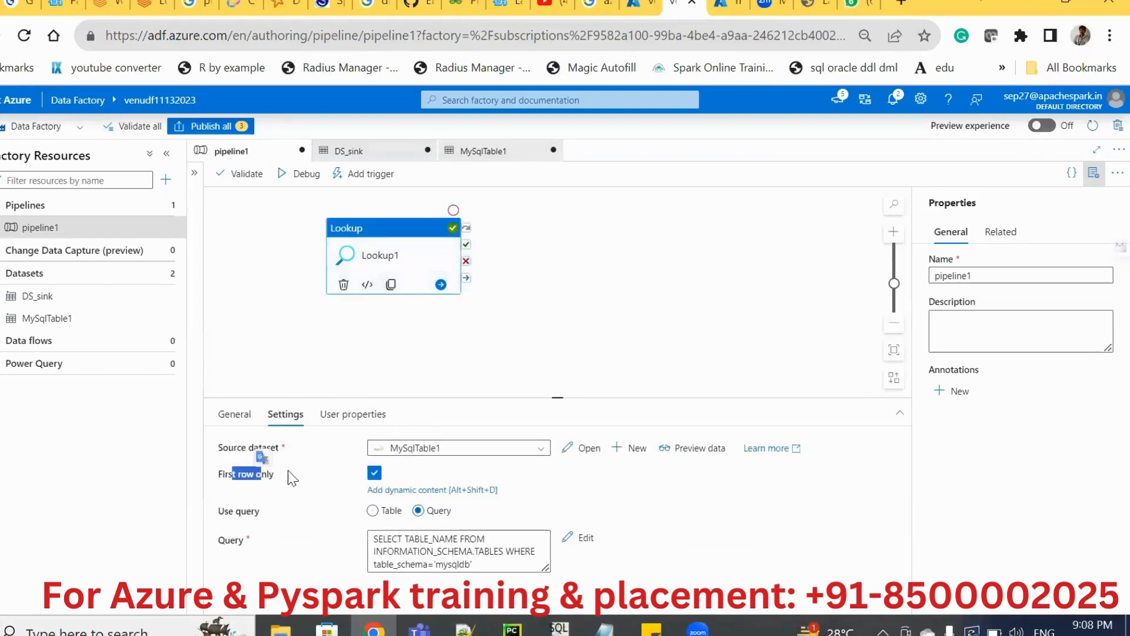
pyautogui.click(375, 474)
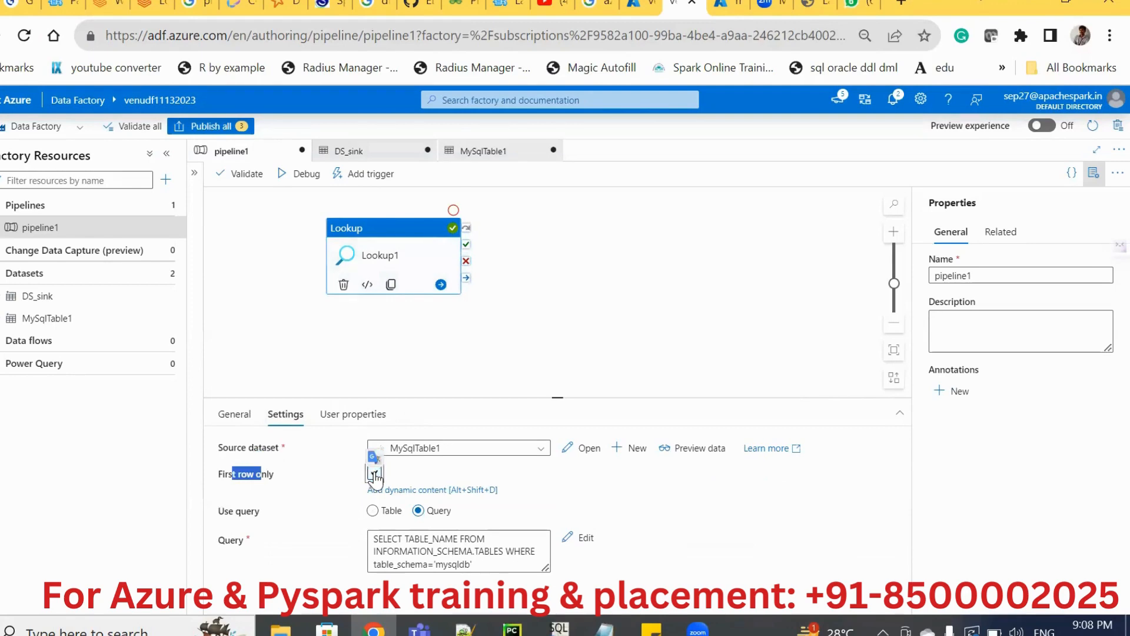
pyautogui.click(538, 307)
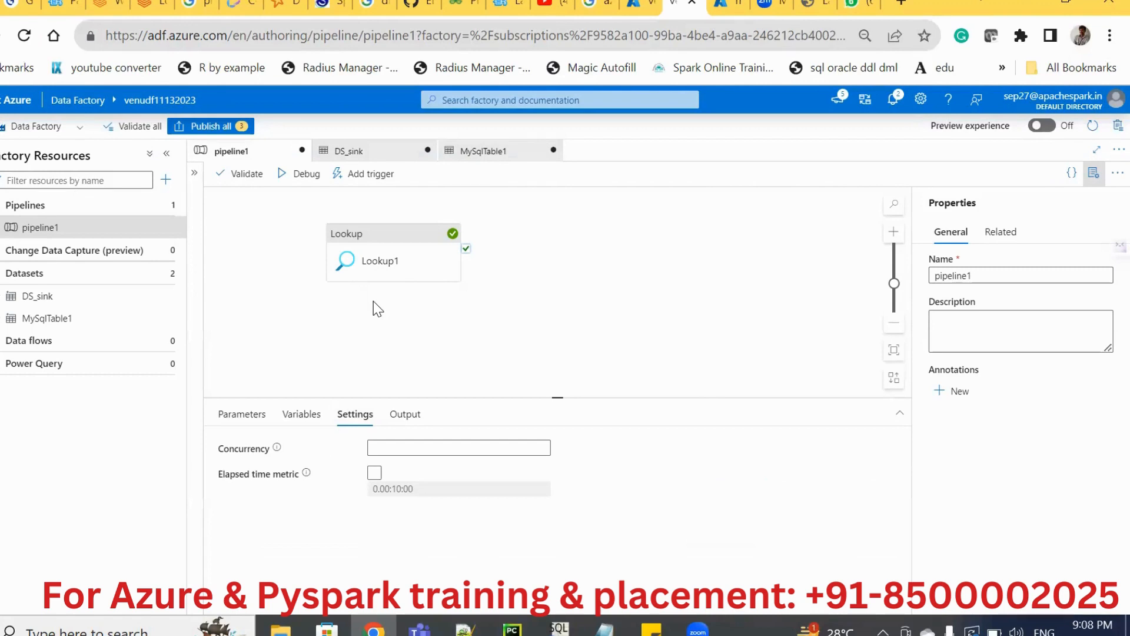
# Reposition Lookup1 on the canvas and publish all pending changes to the pipeline and its datasets.
pyautogui.moveTo(383, 254); pyautogui.dragTo(461, 258)
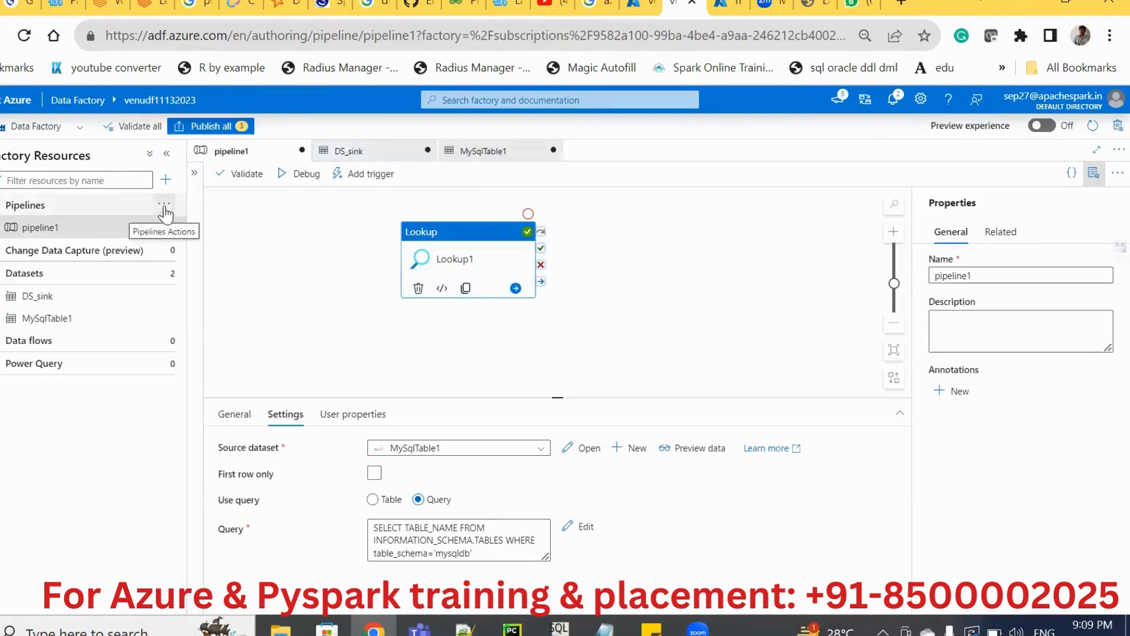
pyautogui.click(102, 229)
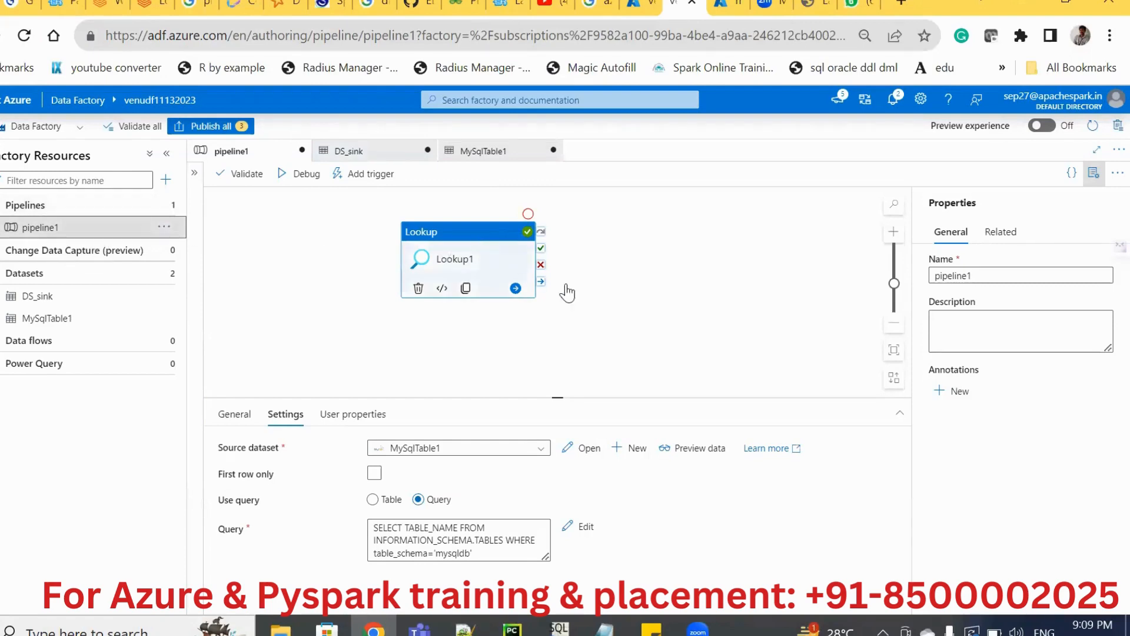
pyautogui.click(638, 299)
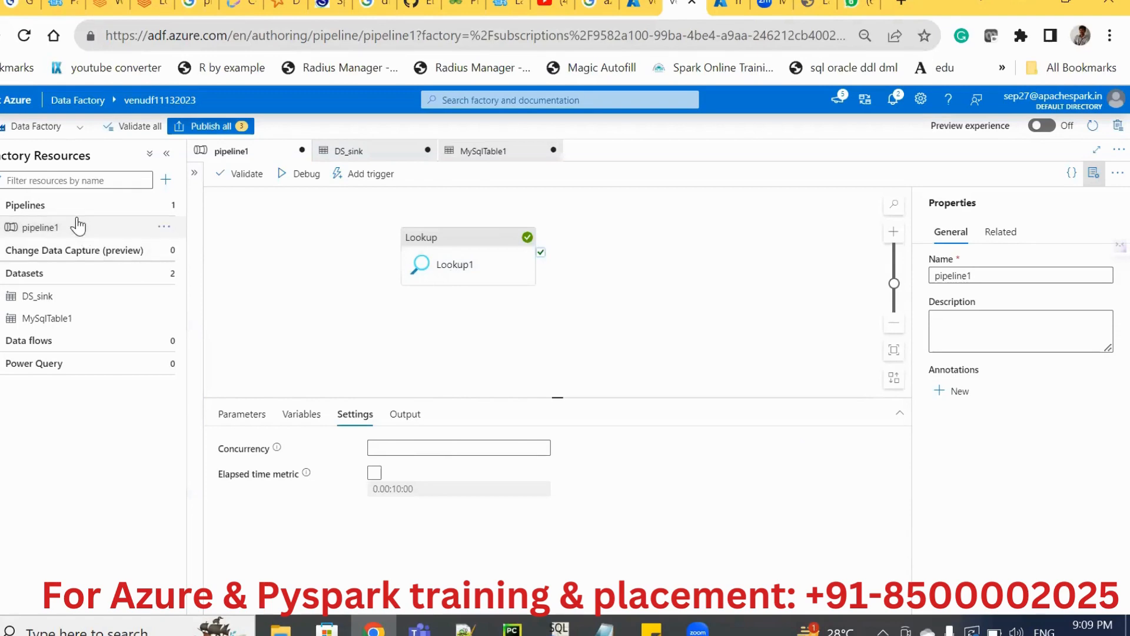
pyautogui.click(201, 127)
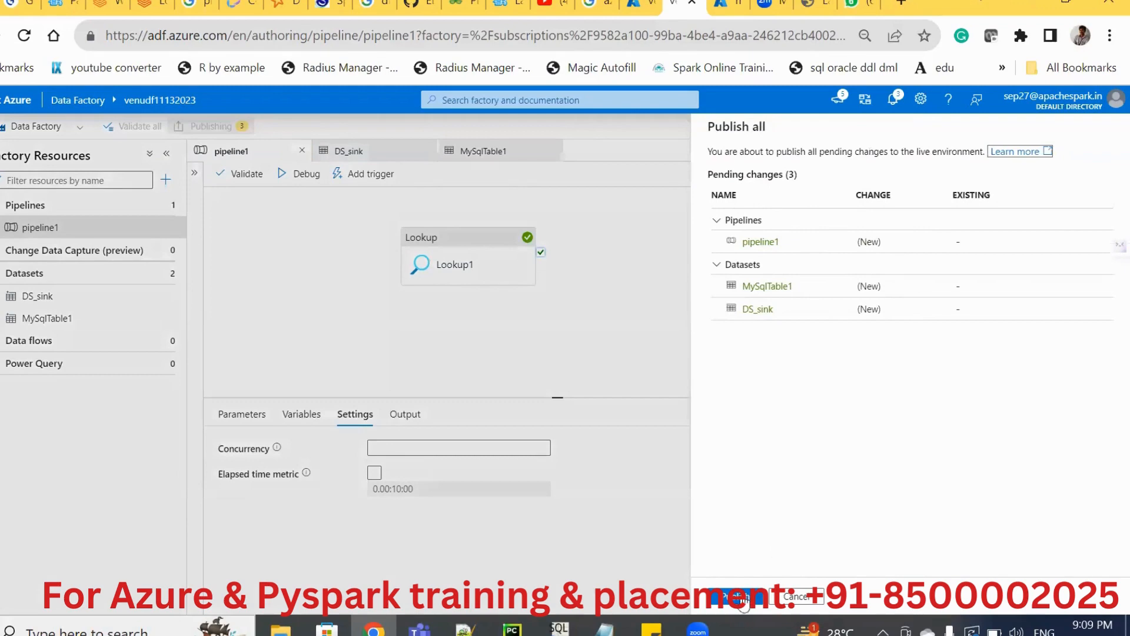
pyautogui.click(743, 600)
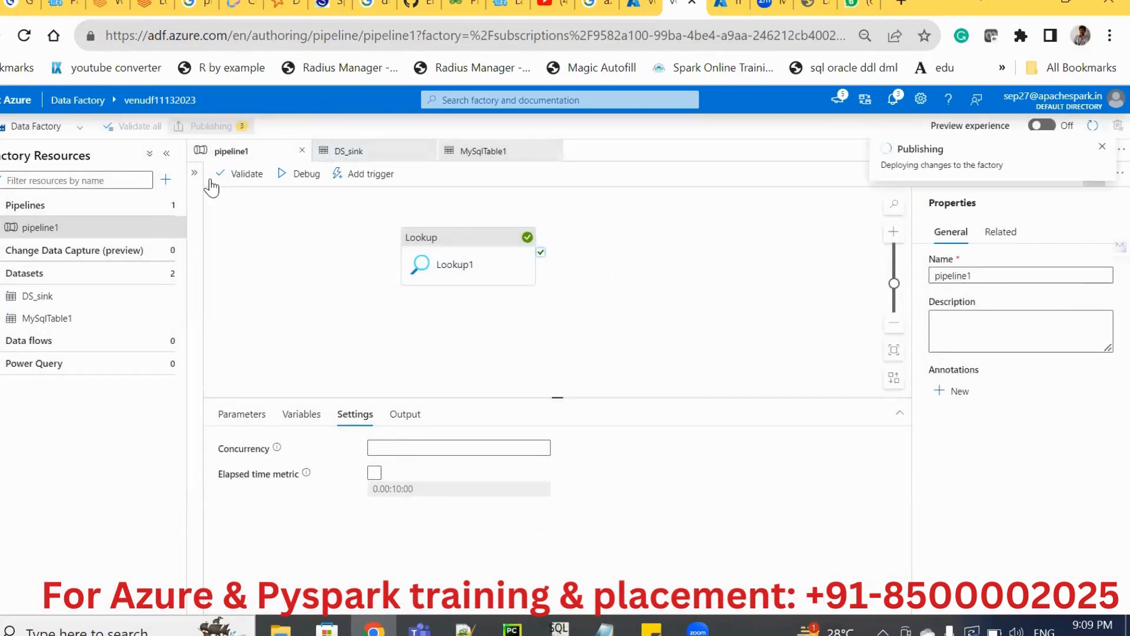
# Search the activities for "for", add a ForEach activity to the pipeline, and arrange it beside Lookup1.
pyautogui.click(195, 173)
pyautogui.click(230, 199)
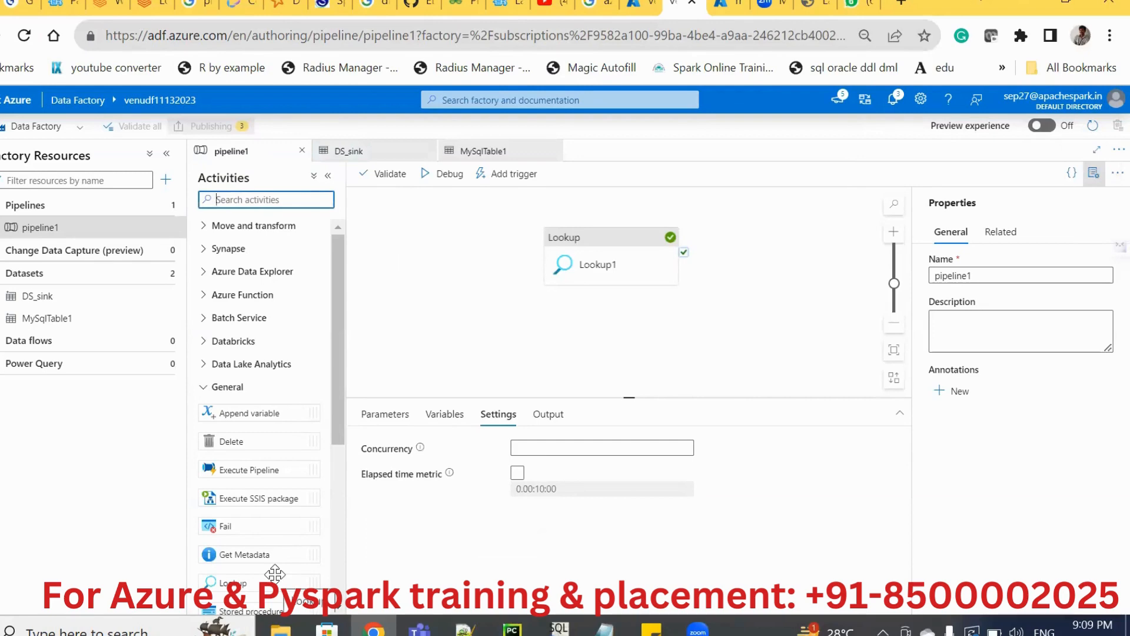
pyautogui.write('for')
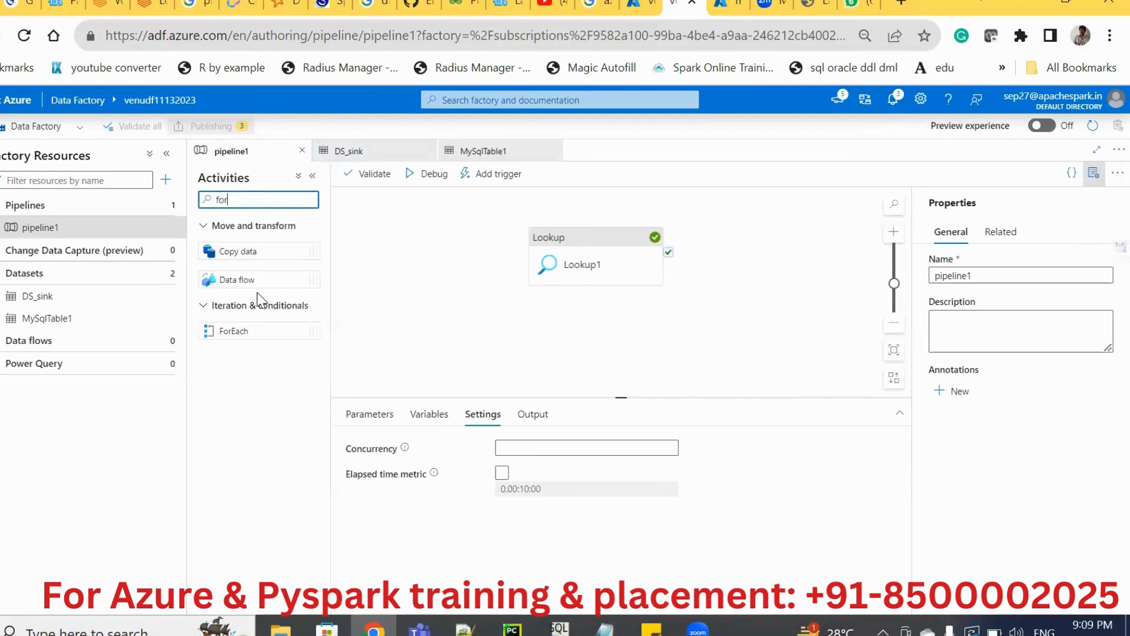
pyautogui.moveTo(235, 330); pyautogui.dragTo(365, 339)
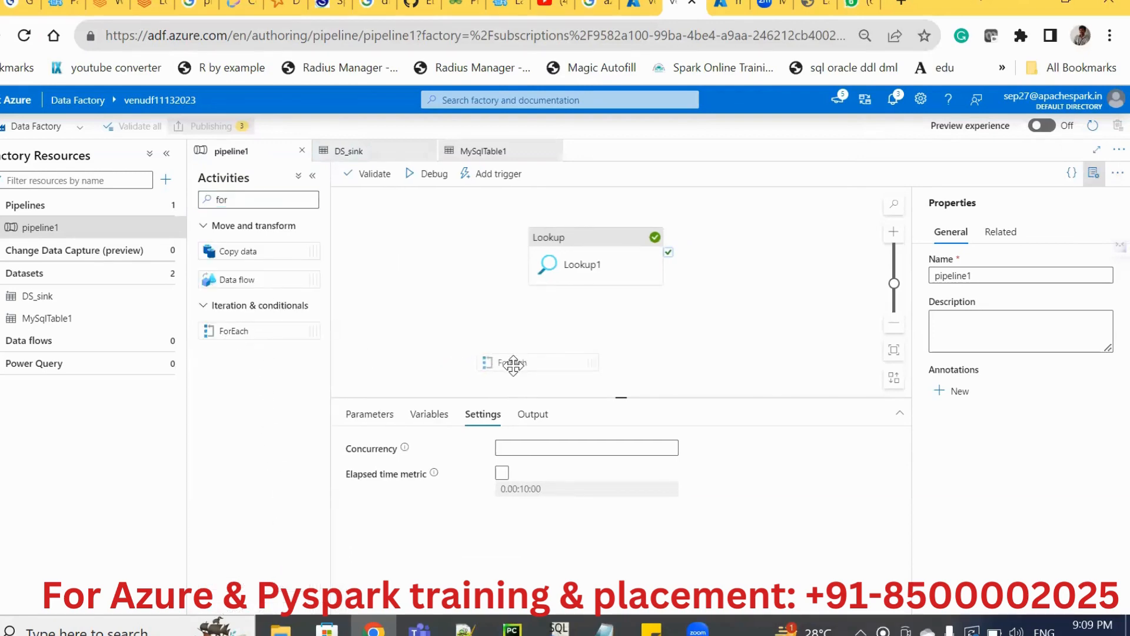
pyautogui.moveTo(513, 365); pyautogui.dragTo(512, 365)
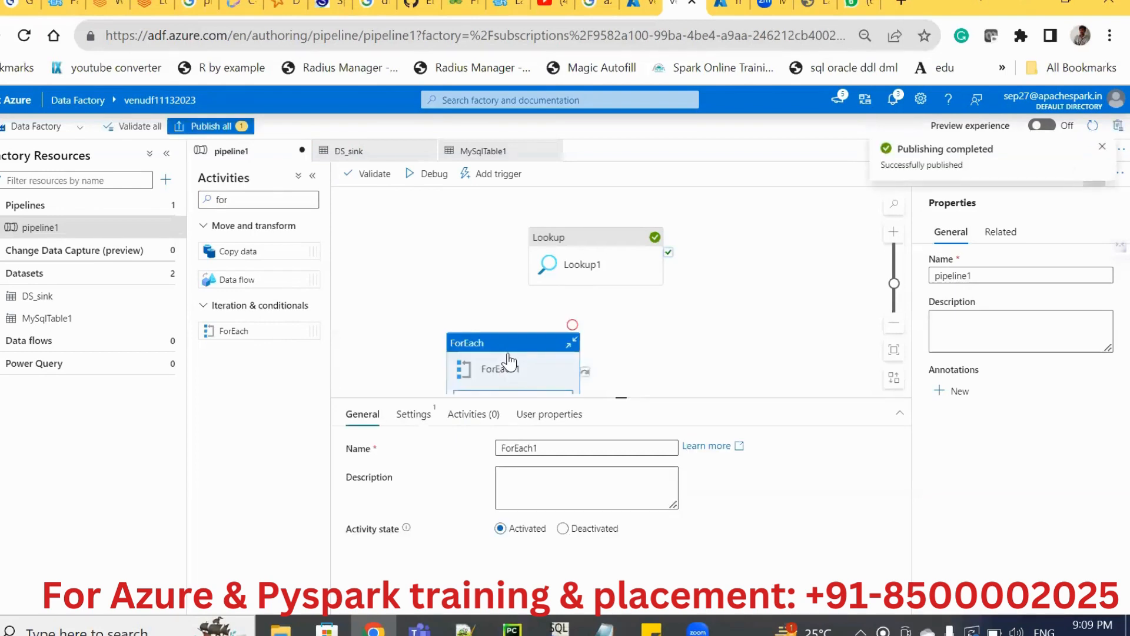
pyautogui.doubleClick(530, 447)
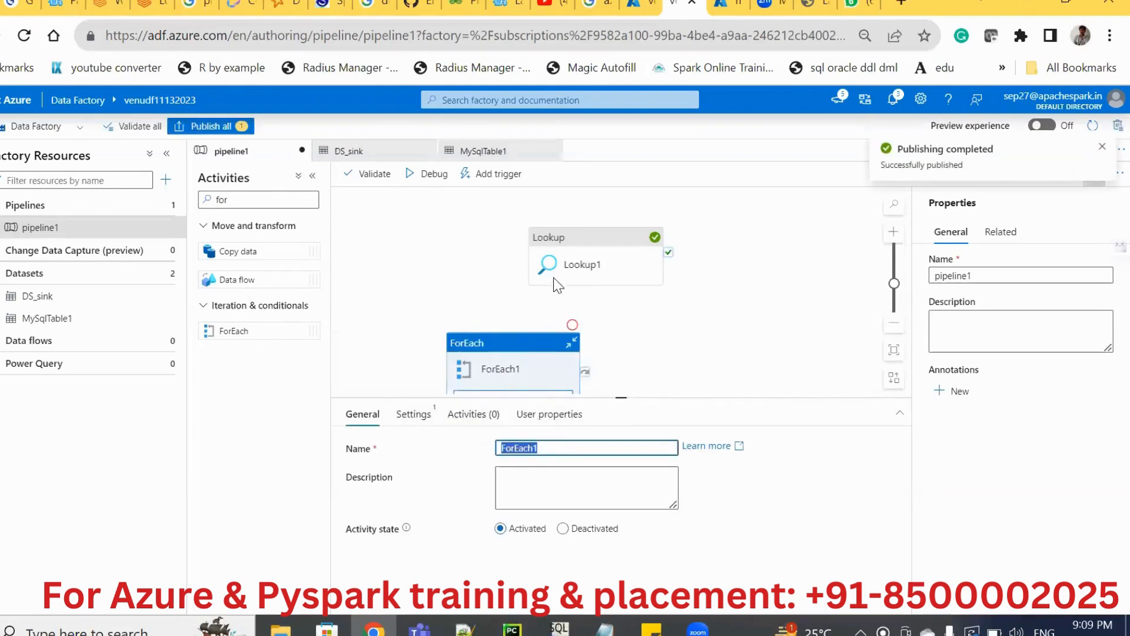
pyautogui.moveTo(560, 250); pyautogui.dragTo(416, 249)
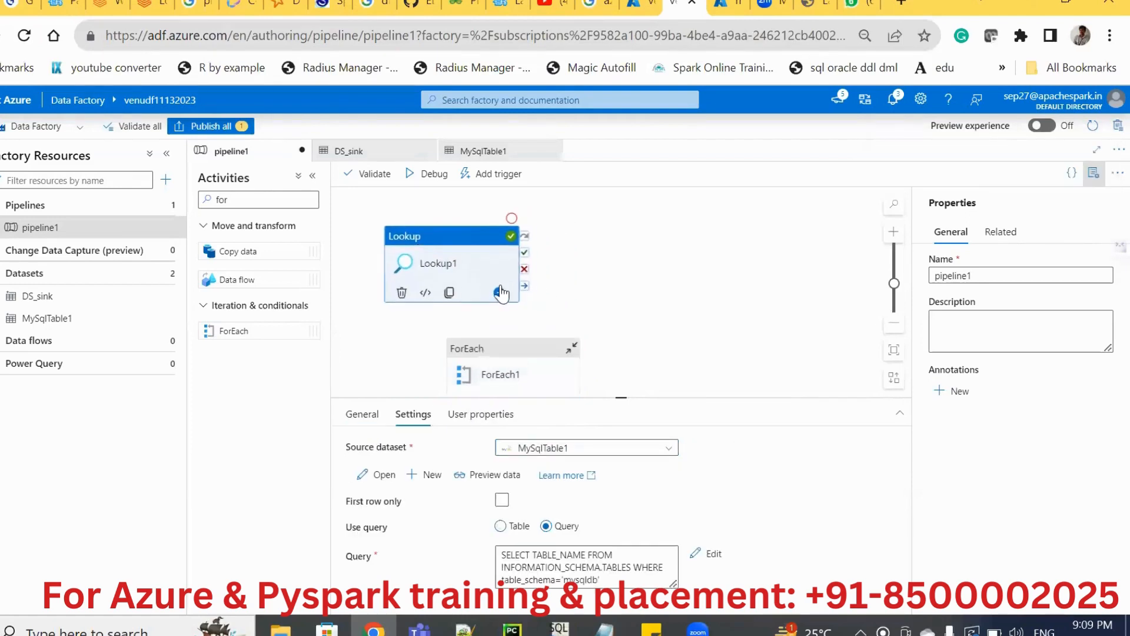
pyautogui.moveTo(512, 351); pyautogui.dragTo(669, 228)
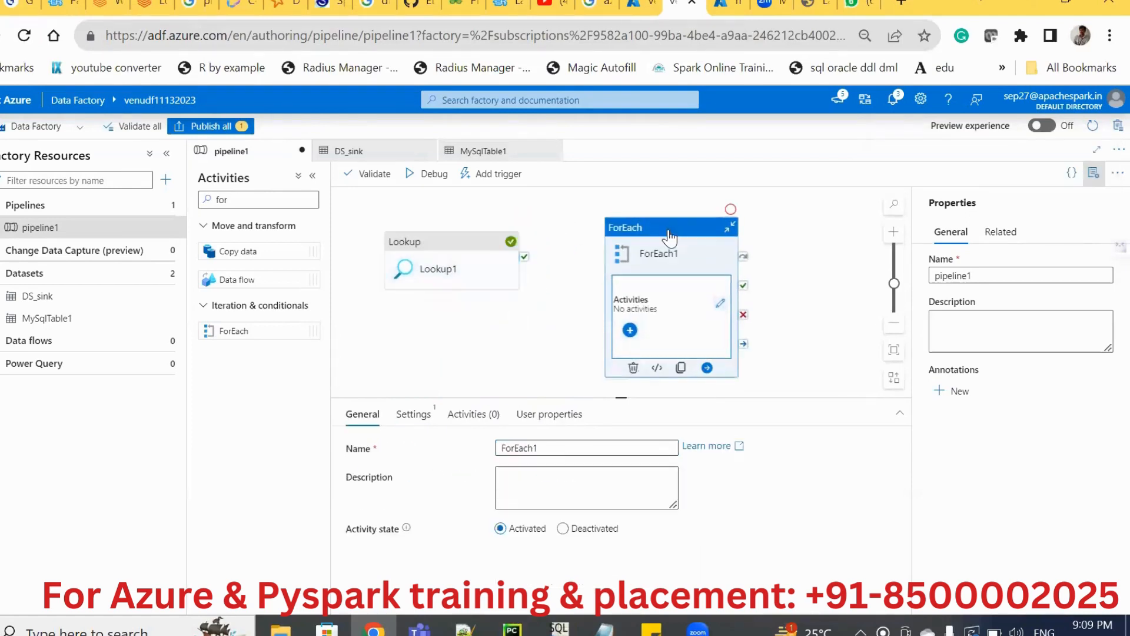
# Enable Sequential for ForEach1 and connect Lookup1's success output to it.
pyautogui.click(414, 419)
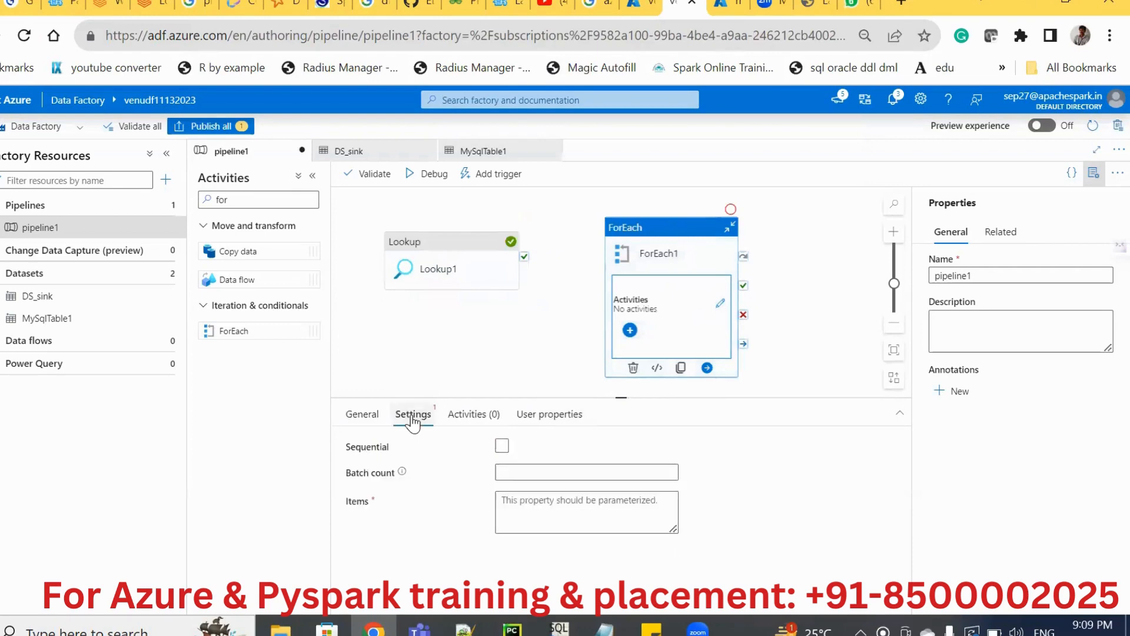
pyautogui.click(504, 450)
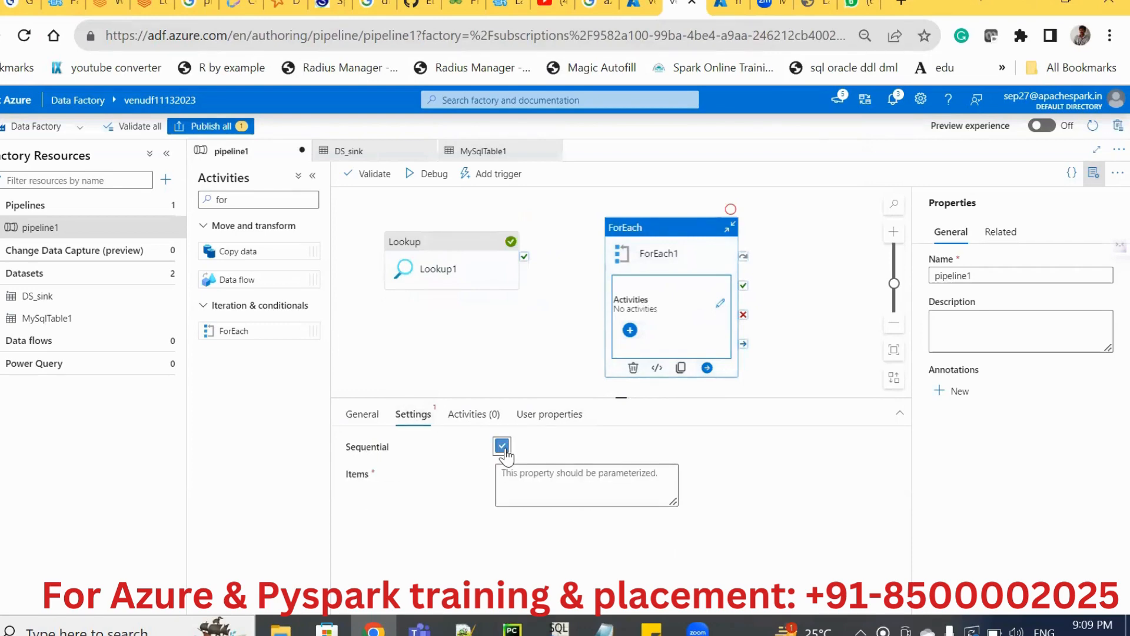
pyautogui.click(529, 481)
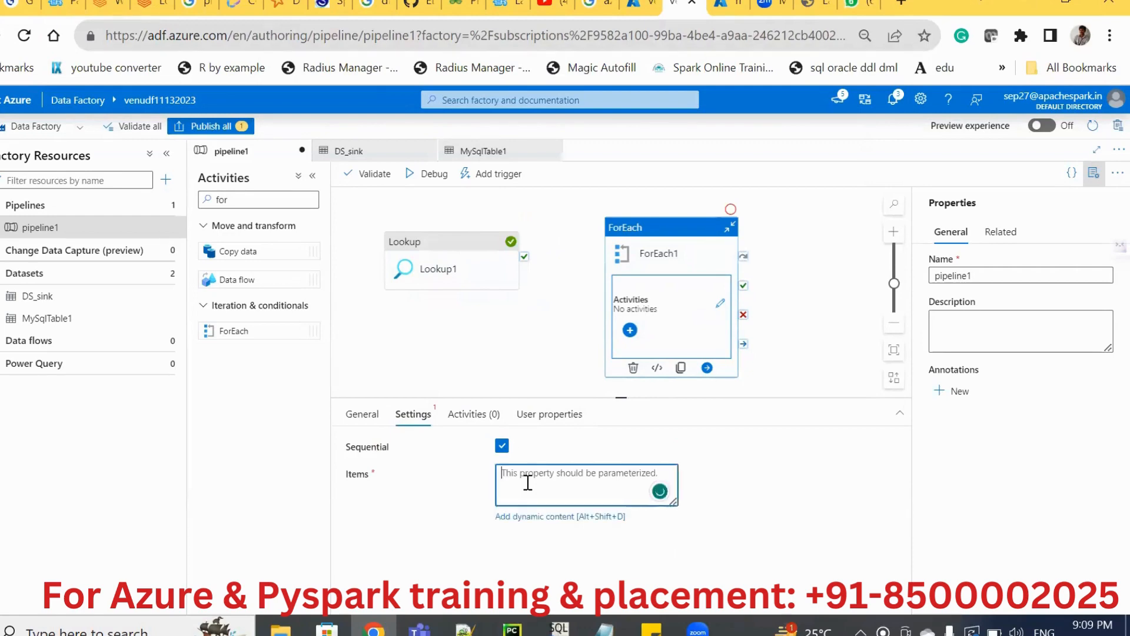
pyautogui.click(547, 518)
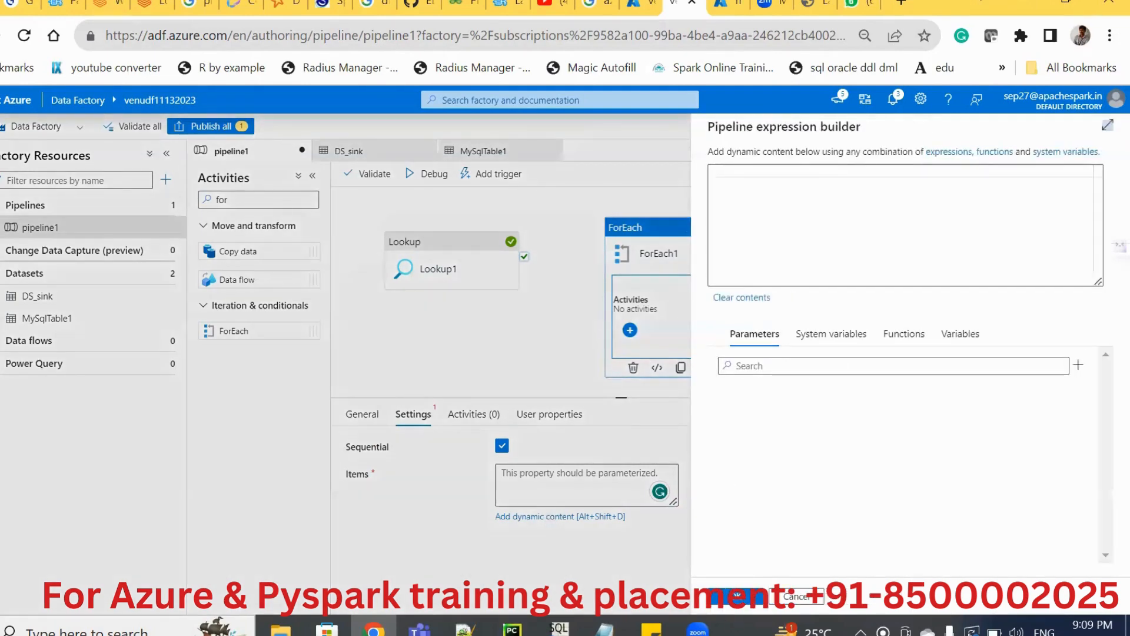
pyautogui.click(739, 599)
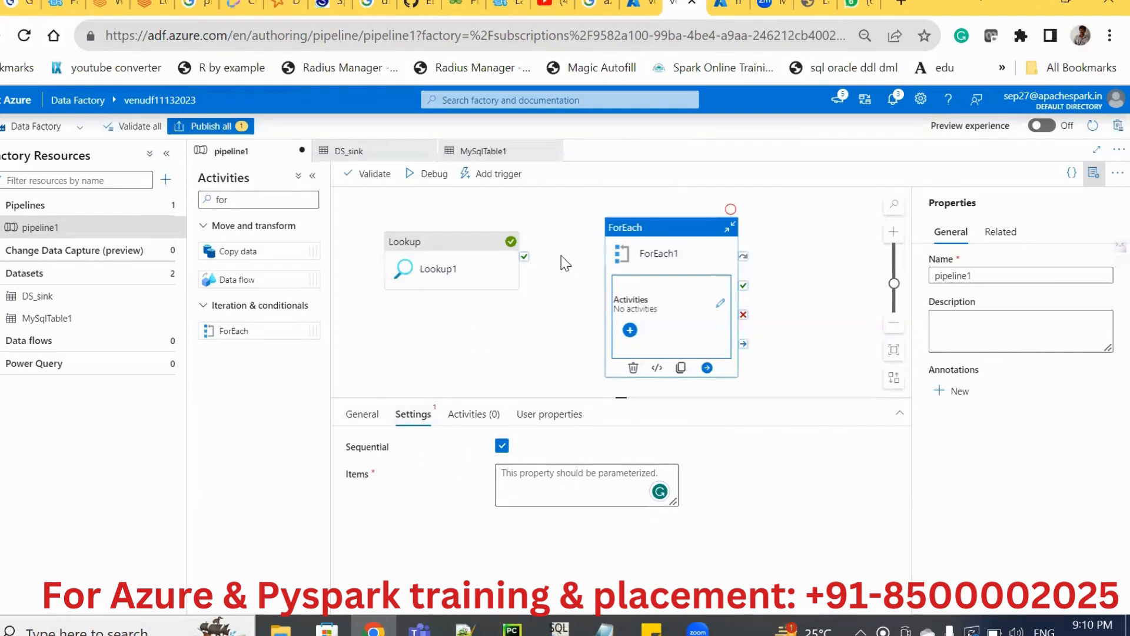
pyautogui.moveTo(527, 262)
pyautogui.moveTo(524, 259); pyautogui.dragTo(614, 313)
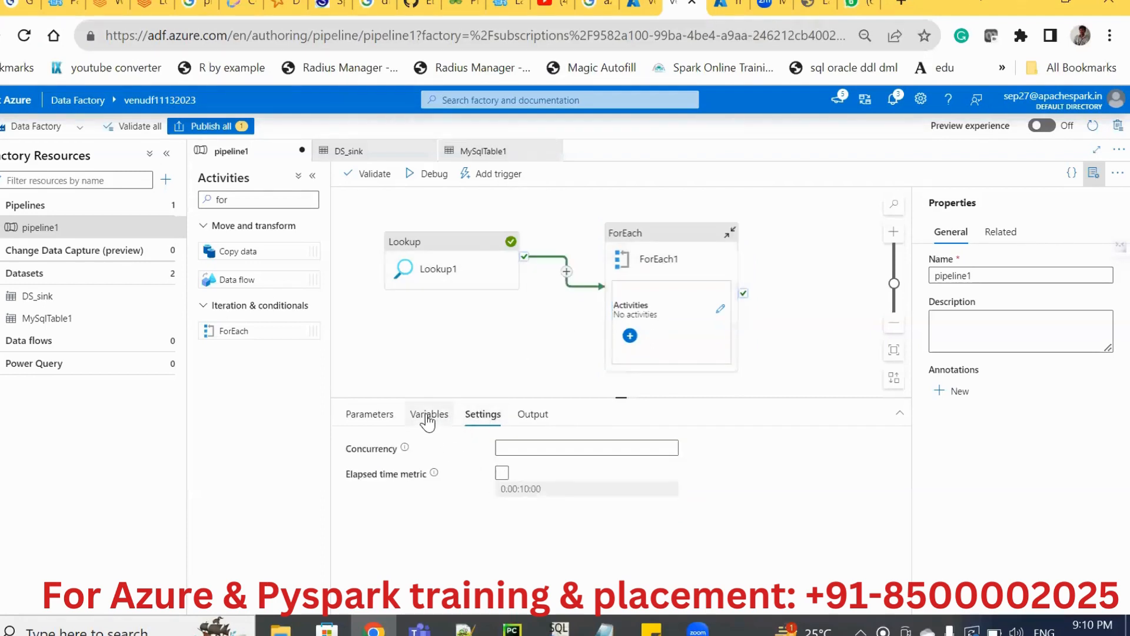
# Try to set ForEach1's Items to the Lookup1 activity output with a dynamic expression.
pyautogui.click(671, 327)
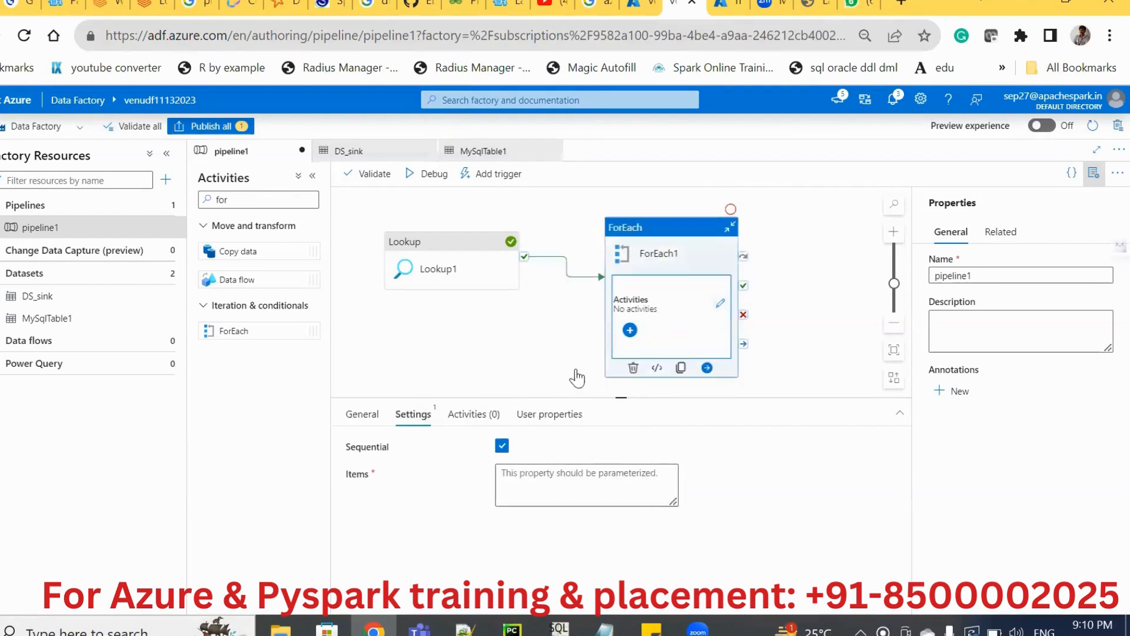
pyautogui.click(522, 500)
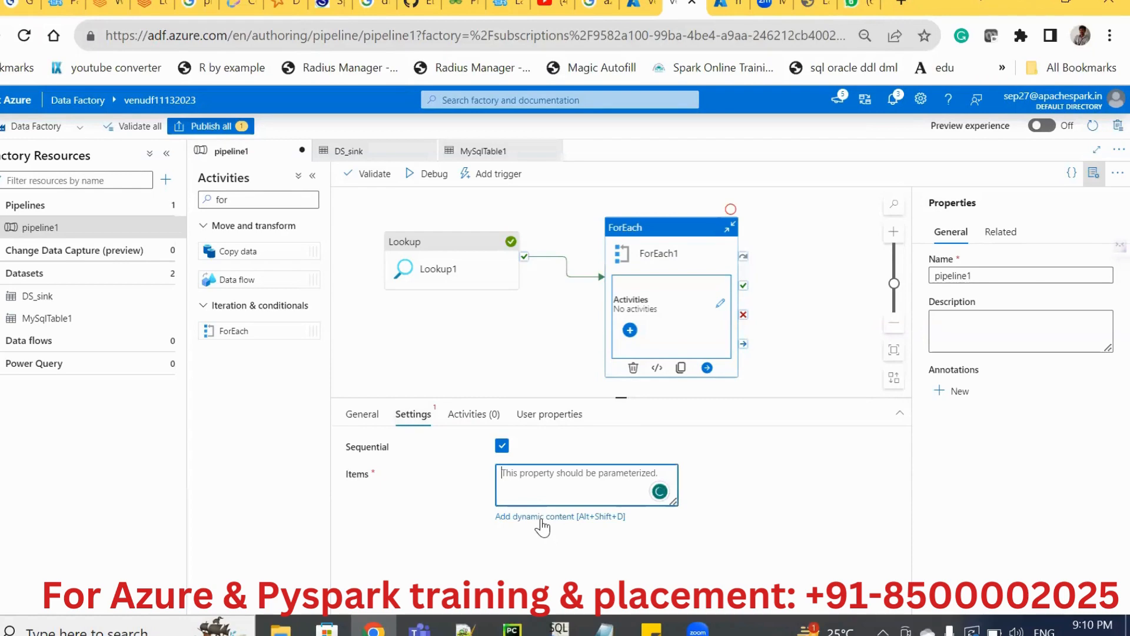
pyautogui.click(540, 517)
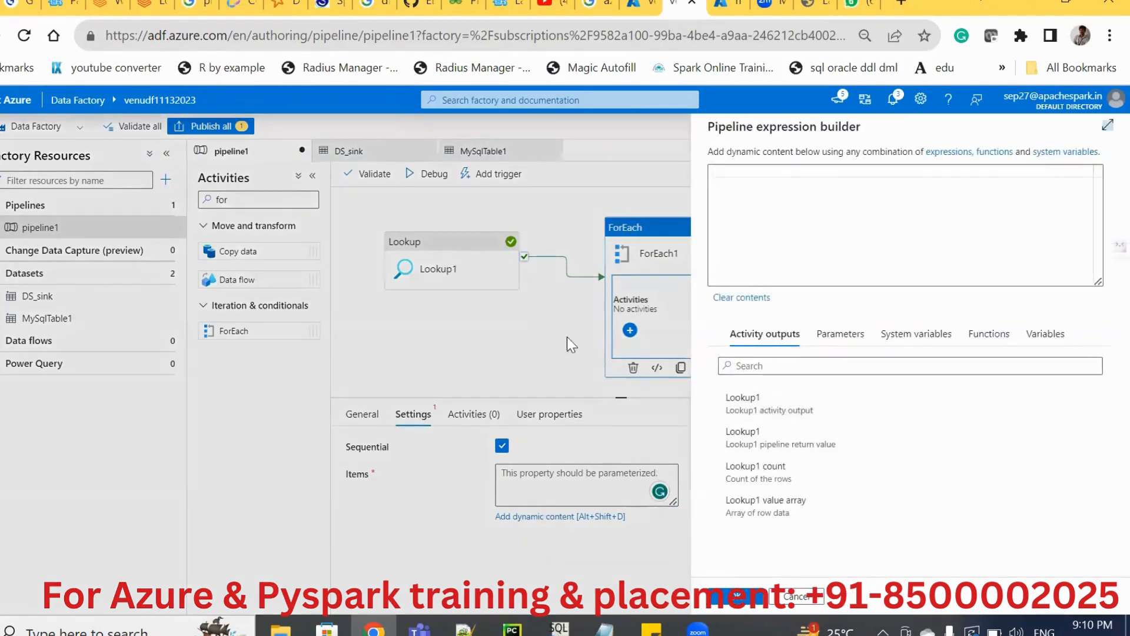
pyautogui.click(740, 407)
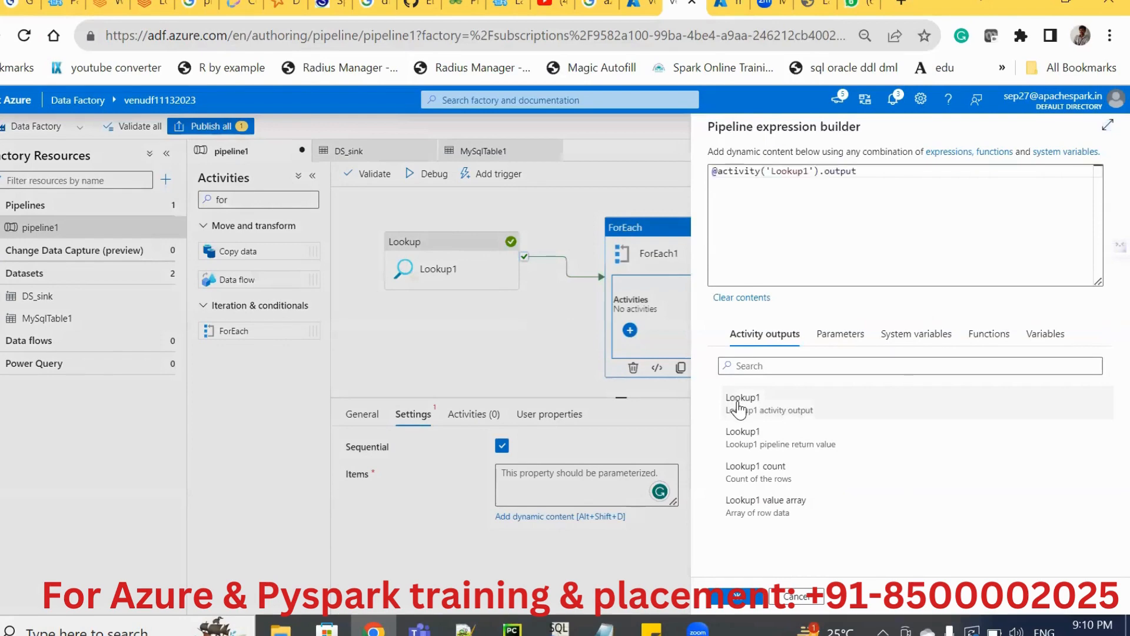
pyautogui.click(759, 406)
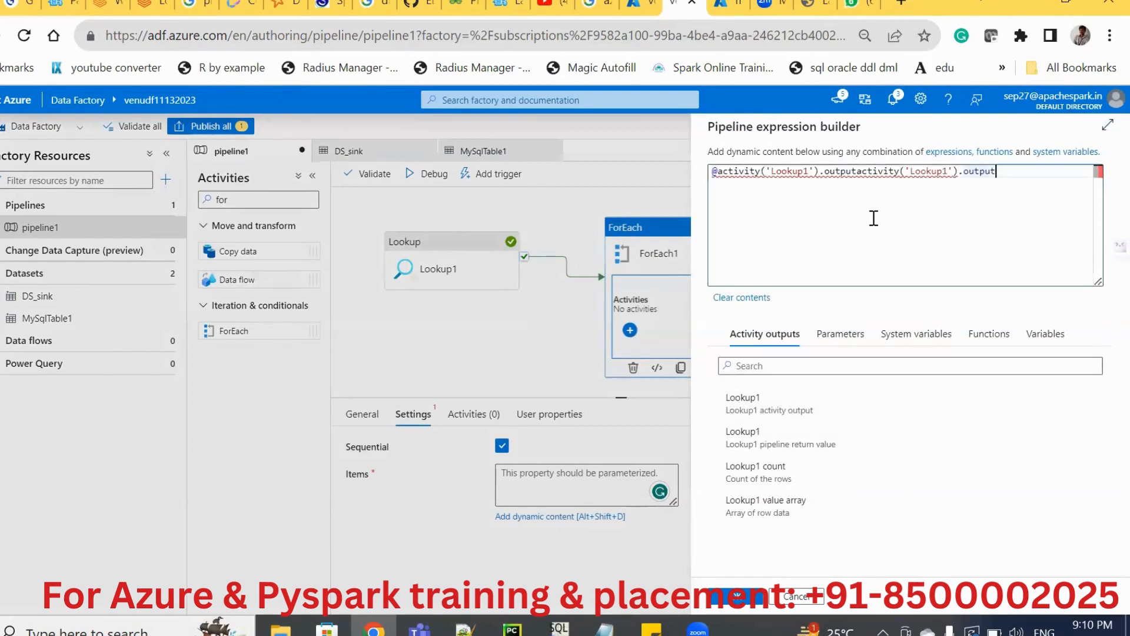
pyautogui.hotkey('ctrl', 'a')
pyautogui.press('BackSpace')
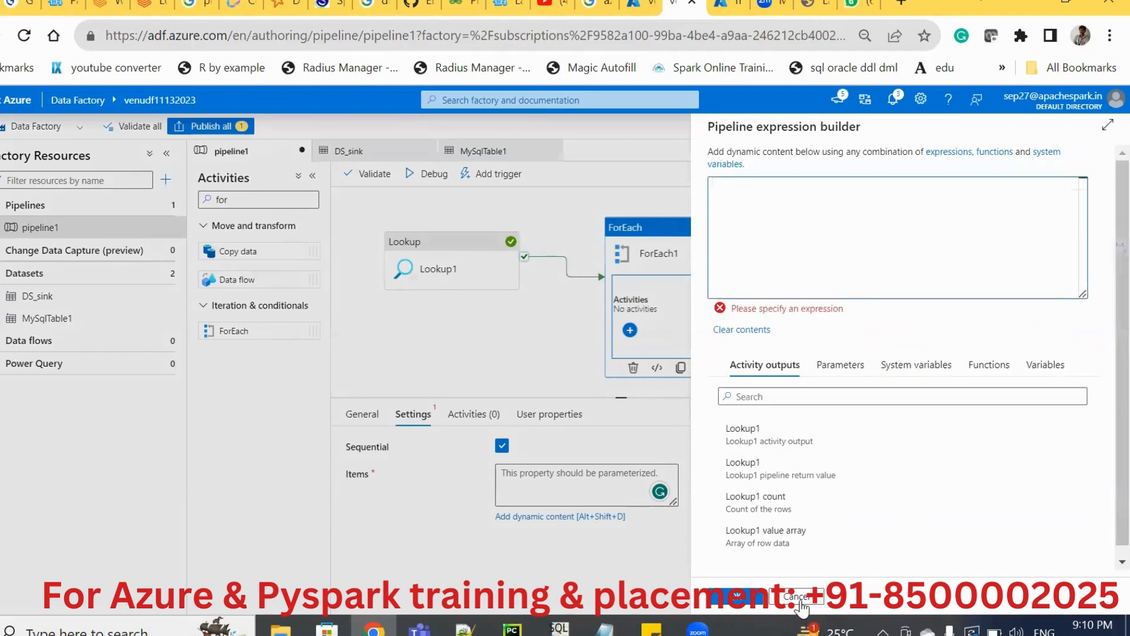
pyautogui.click(801, 607)
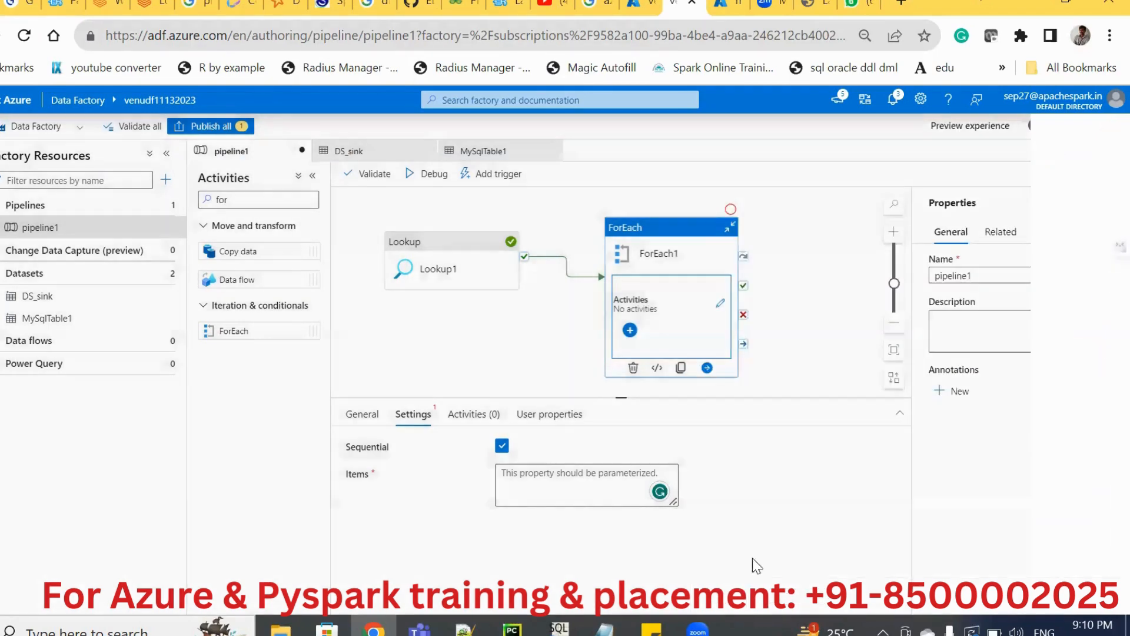
# Delete the ForEach1 activity from the pipeline.
pyautogui.click(439, 352)
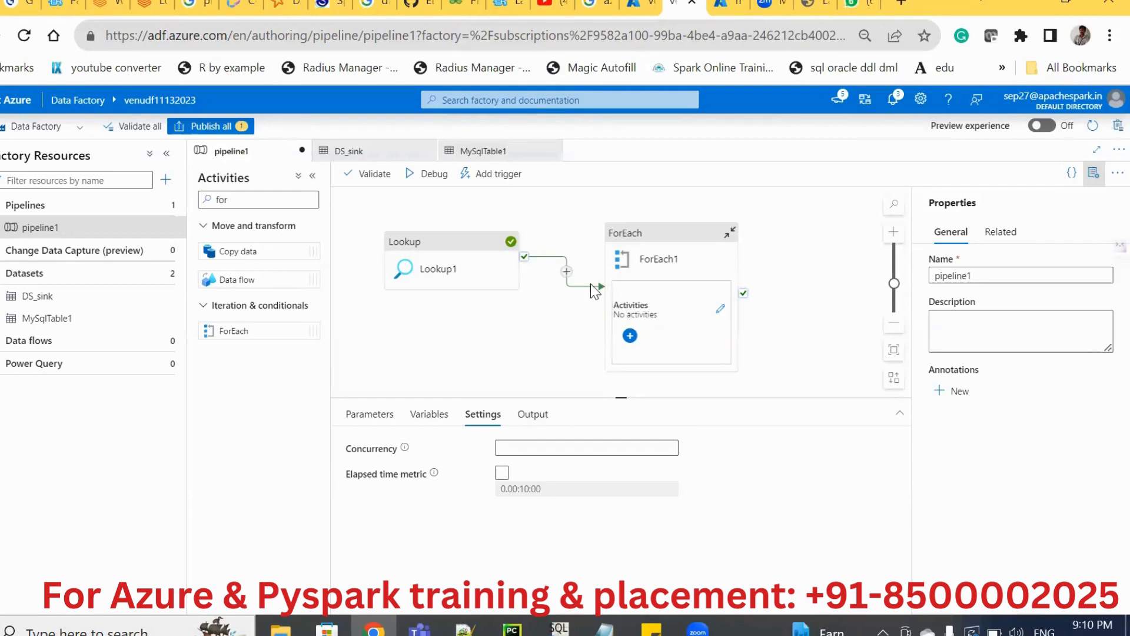
pyautogui.click(646, 275)
pyautogui.press('Delete')
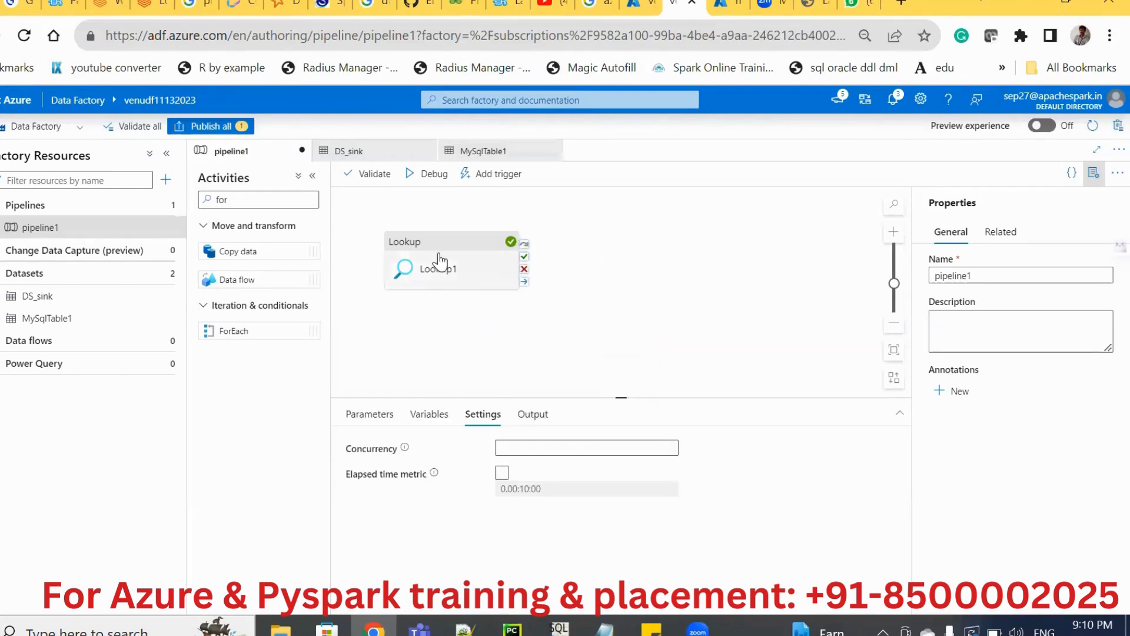
# Start a debug run of pipeline1 with only Lookup1 and show the run output.
pyautogui.click(421, 175)
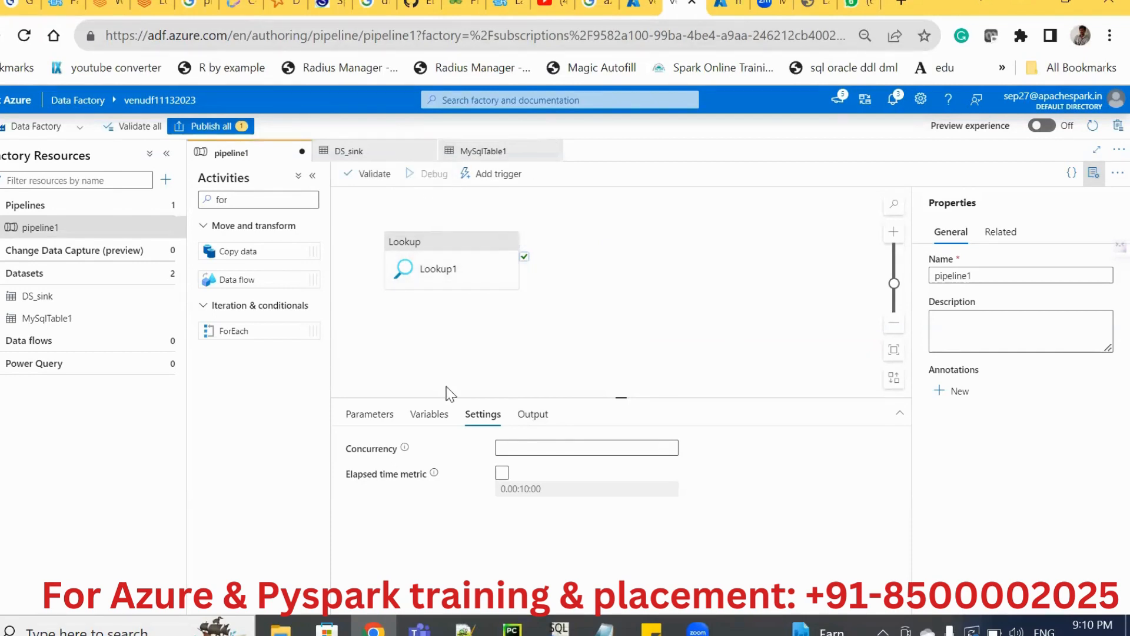
pyautogui.click(527, 415)
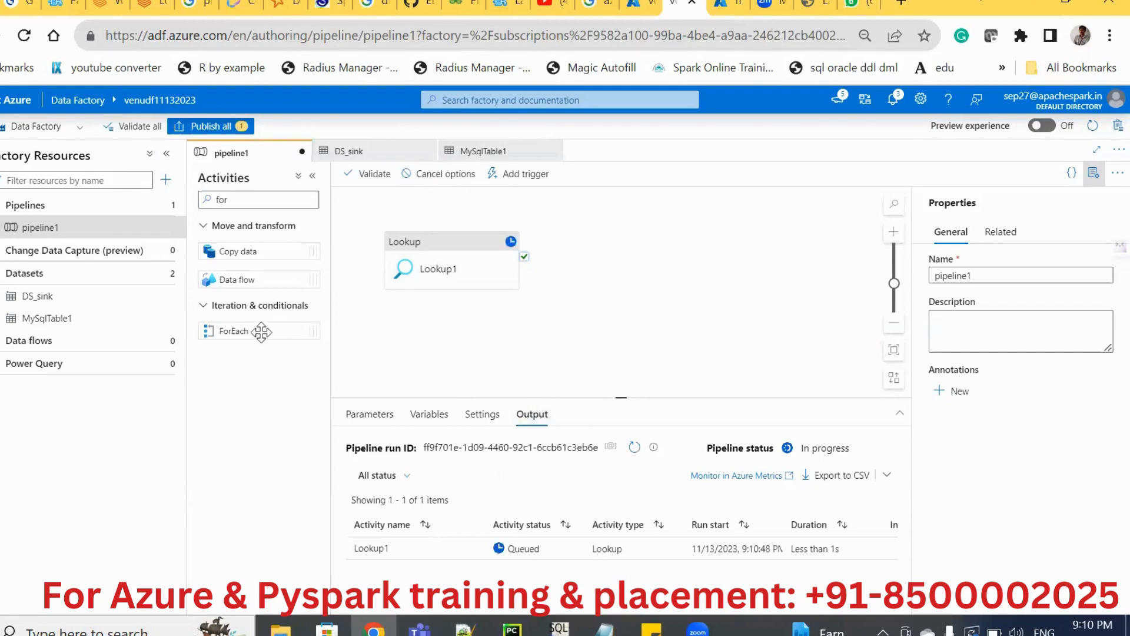
# Add a ForEach activity to pipeline1, connect Lookup1's success output to it, and enable Sequential execution.
pyautogui.moveTo(262, 332); pyautogui.dragTo(648, 285)
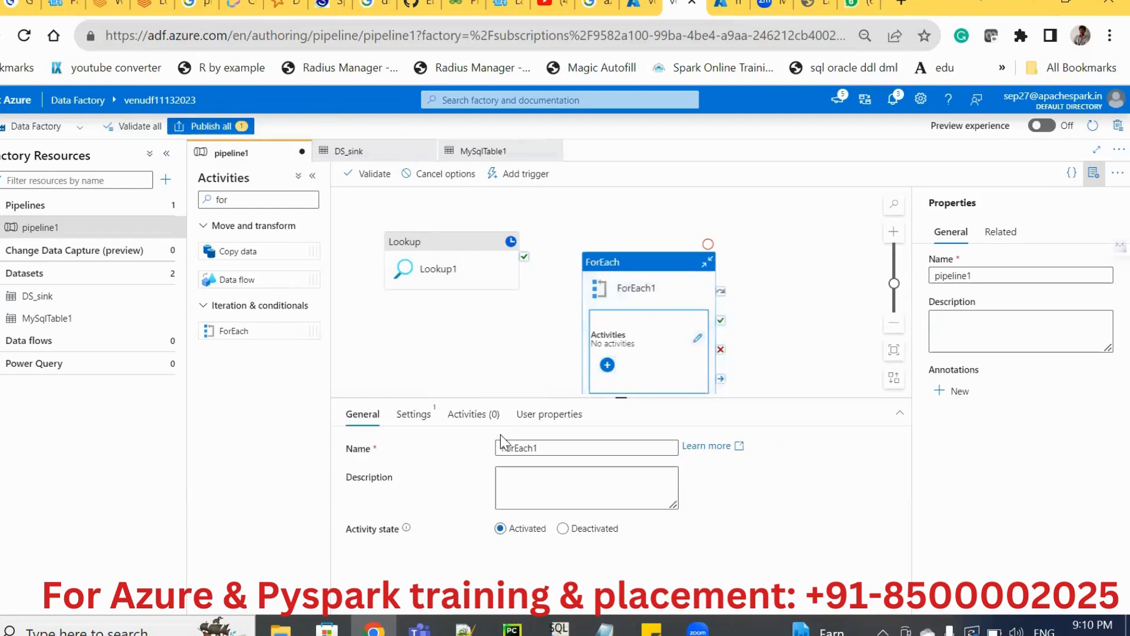
pyautogui.moveTo(525, 273)
pyautogui.moveTo(524, 261); pyautogui.dragTo(589, 294)
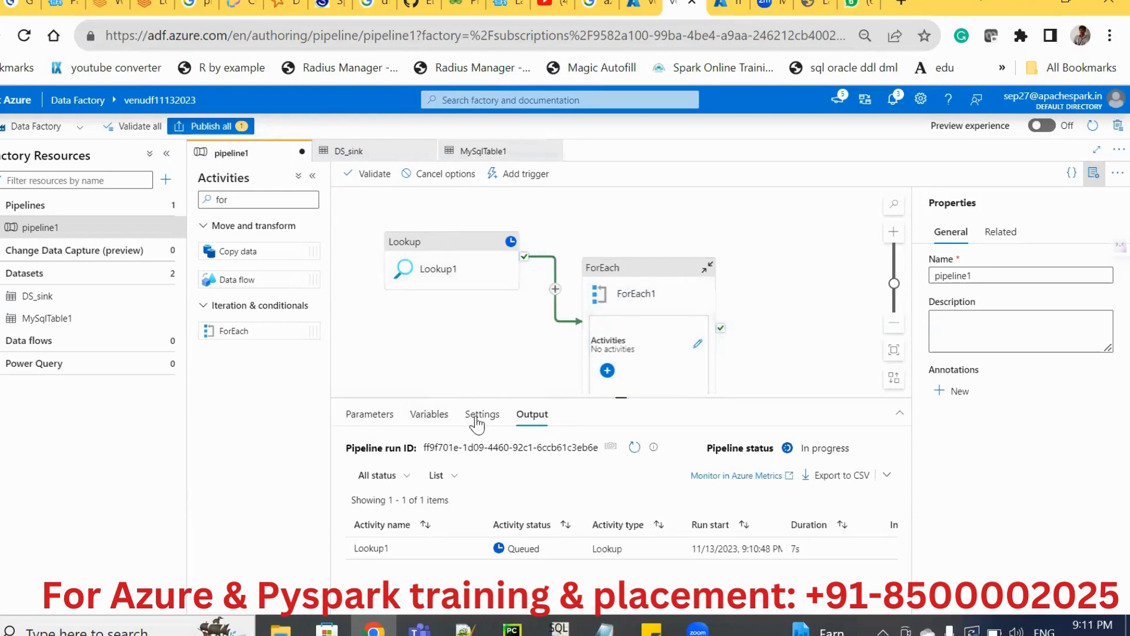
pyautogui.click(609, 329)
pyautogui.click(418, 418)
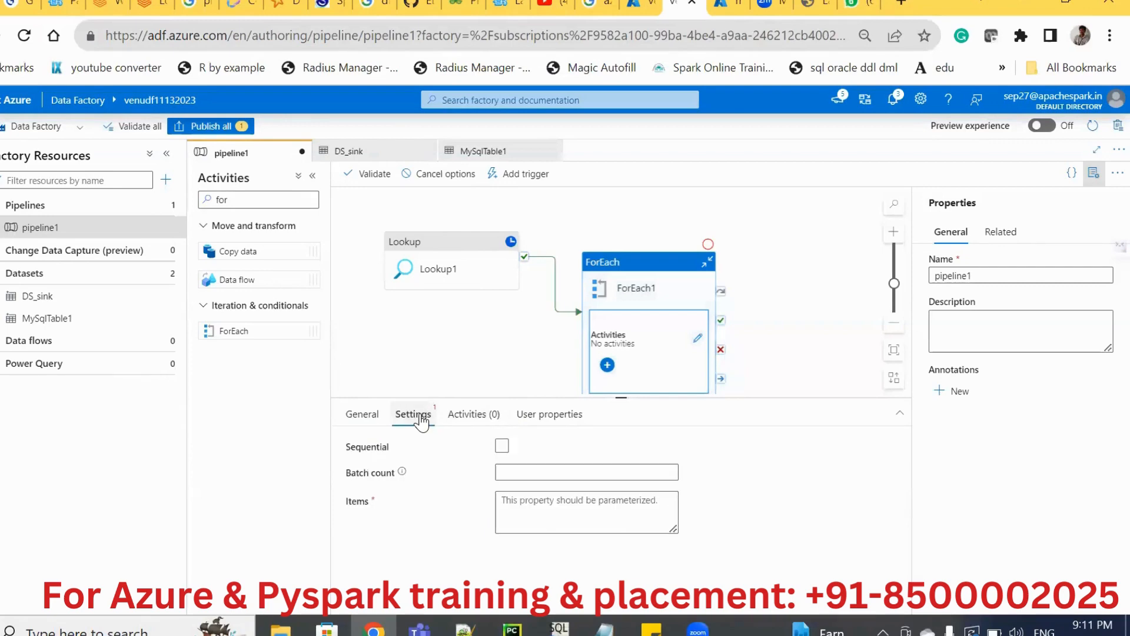
pyautogui.click(501, 446)
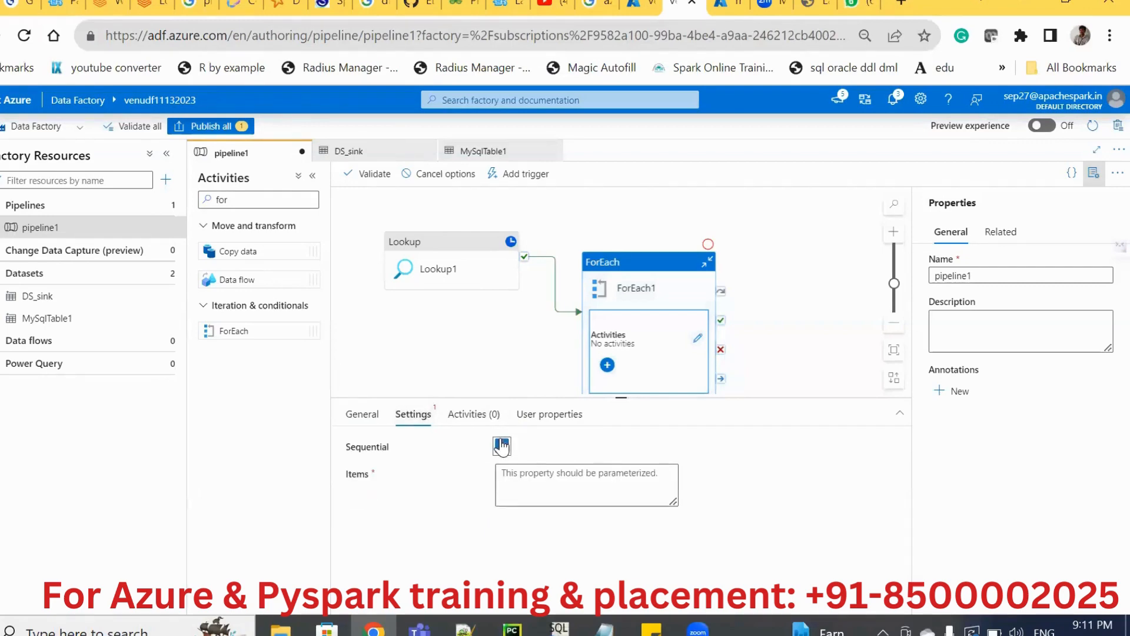
pyautogui.click(535, 479)
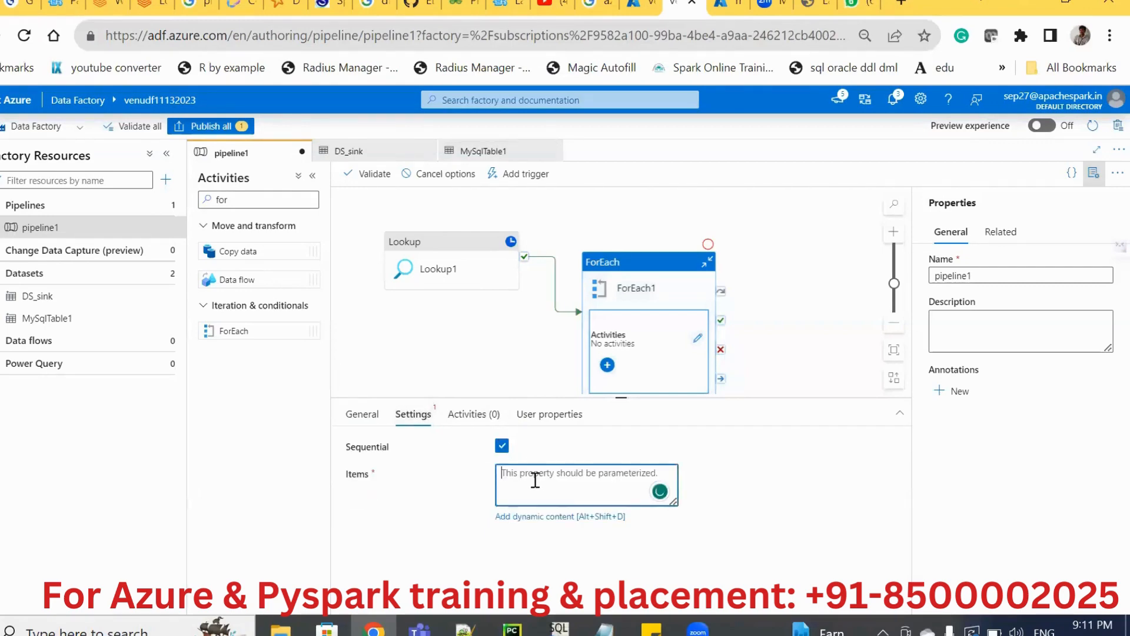
pyautogui.click(559, 516)
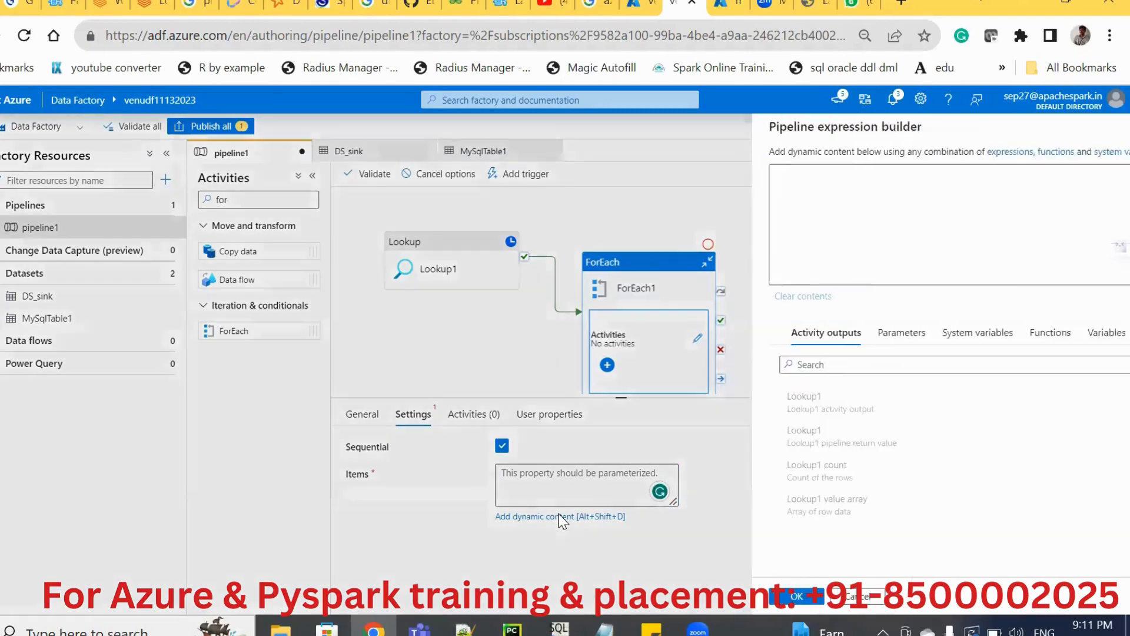
pyautogui.click(764, 404)
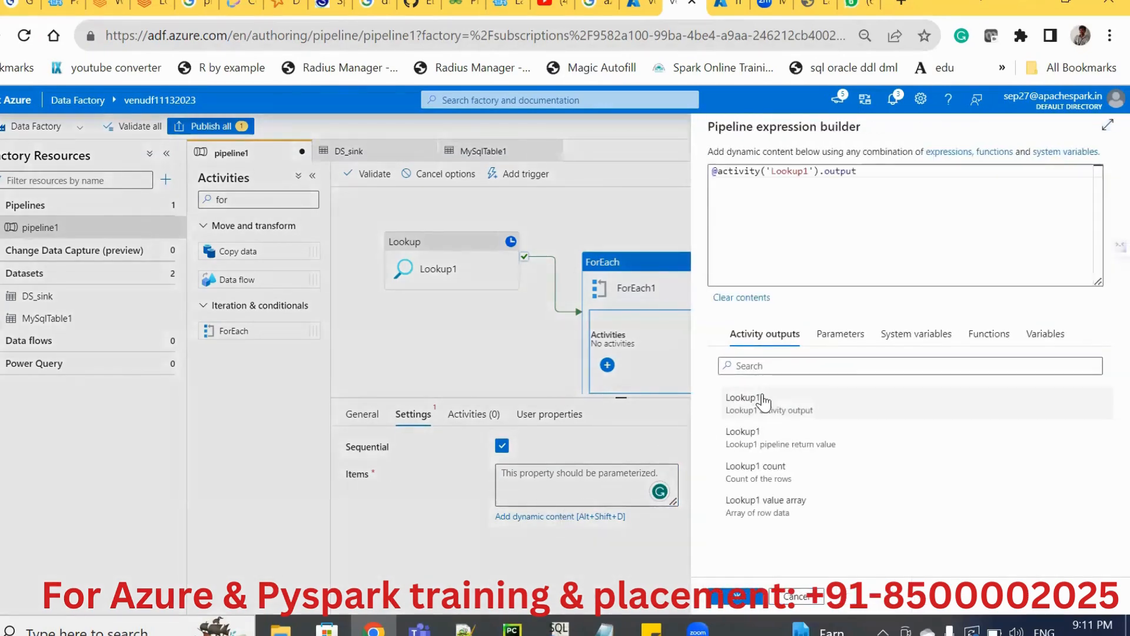
pyautogui.click(882, 173)
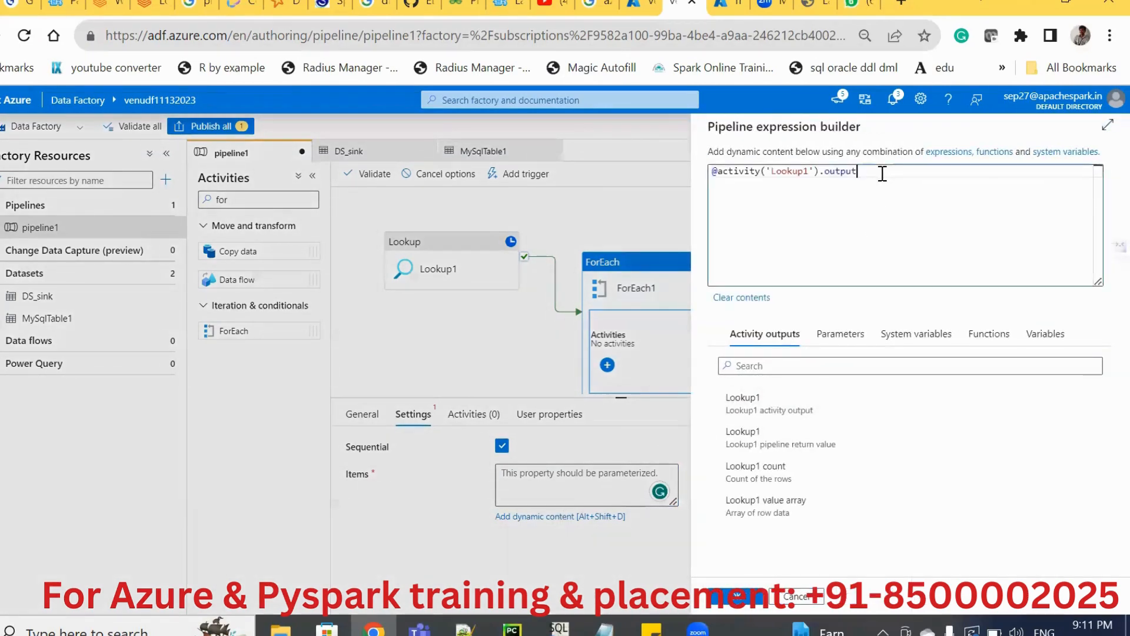
pyautogui.write('.')
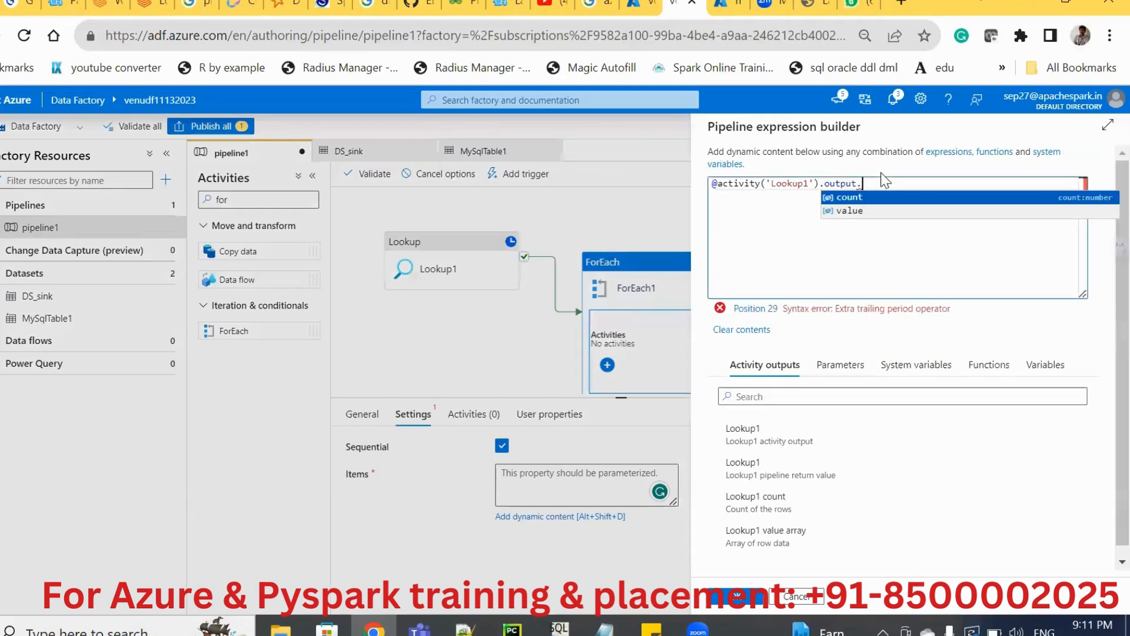
pyautogui.press('Down')
pyautogui.press('Return')
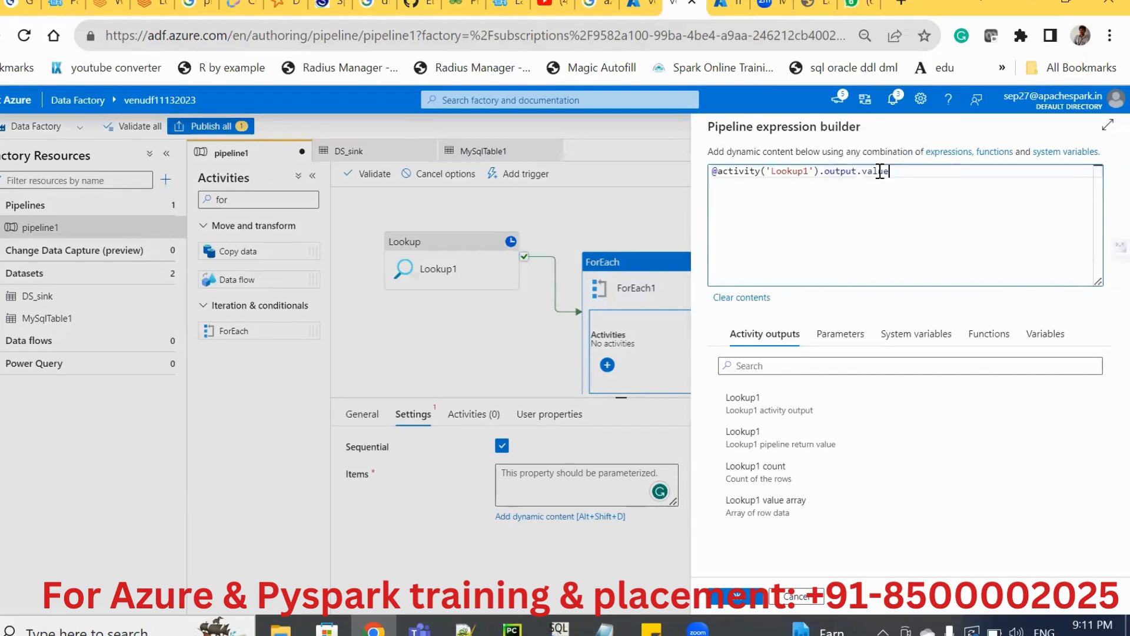
pyautogui.click(733, 599)
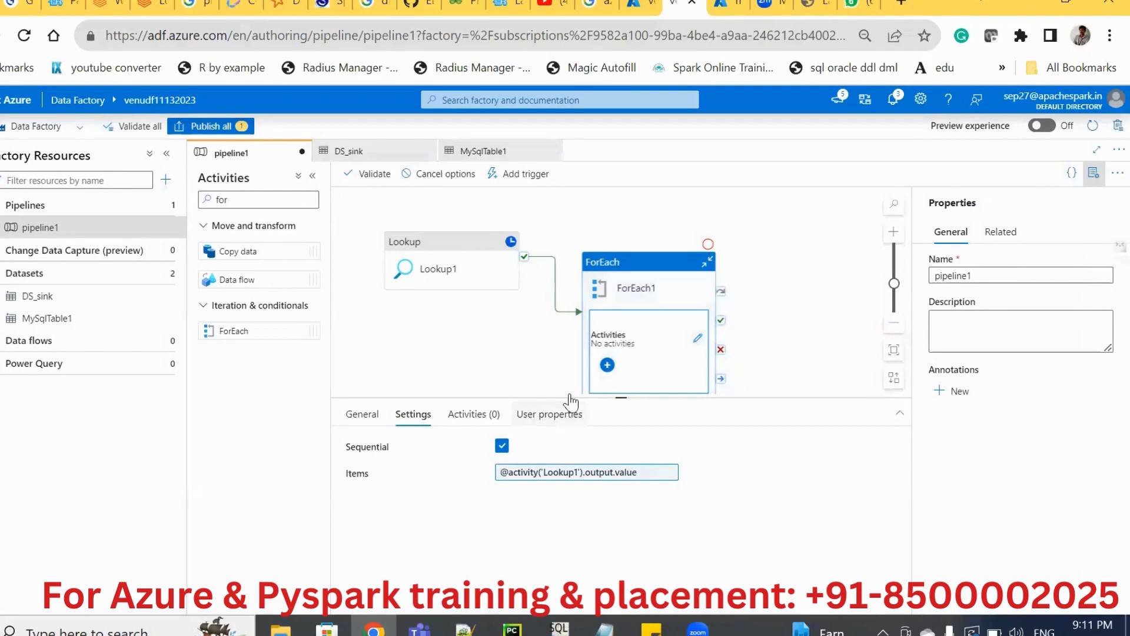
pyautogui.click(527, 335)
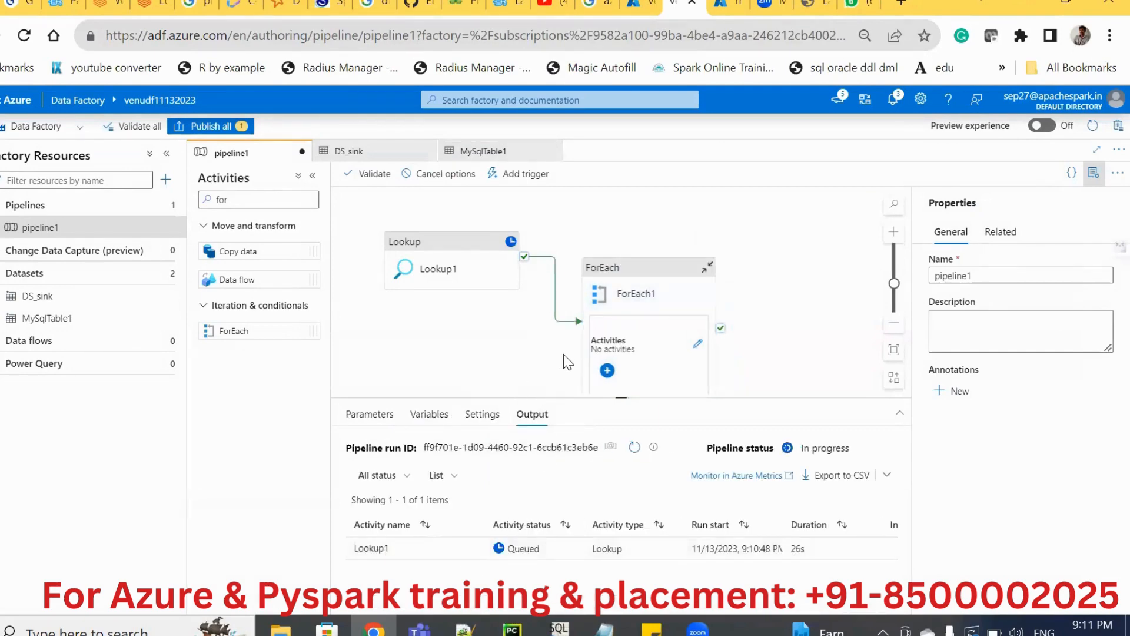
pyautogui.doubleClick(615, 346)
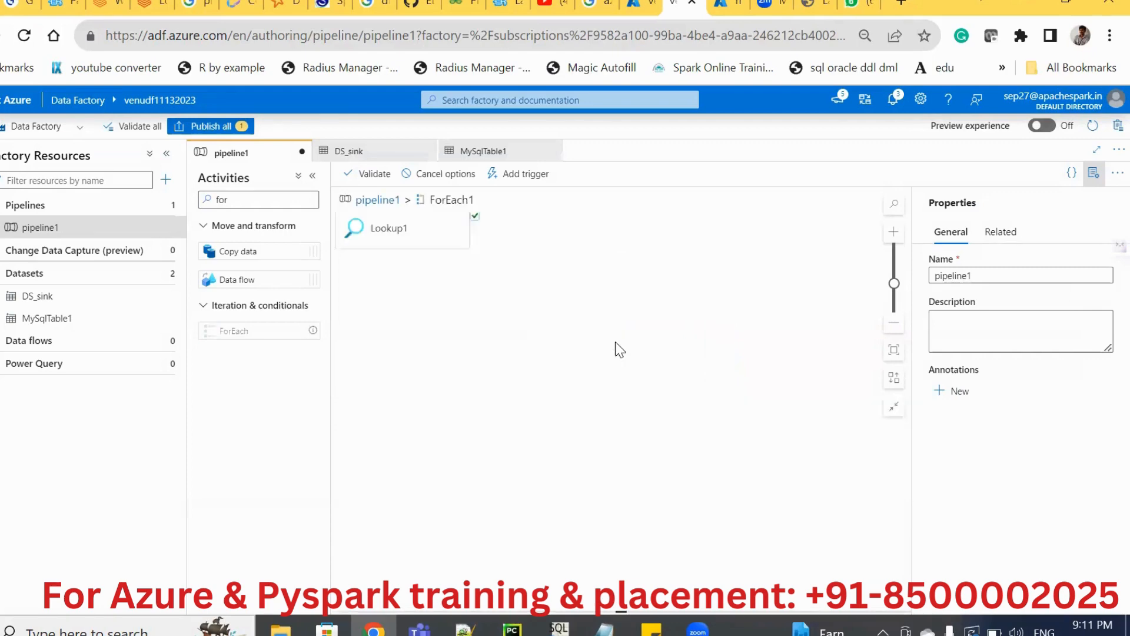
pyautogui.click(369, 203)
pyautogui.moveTo(433, 260)
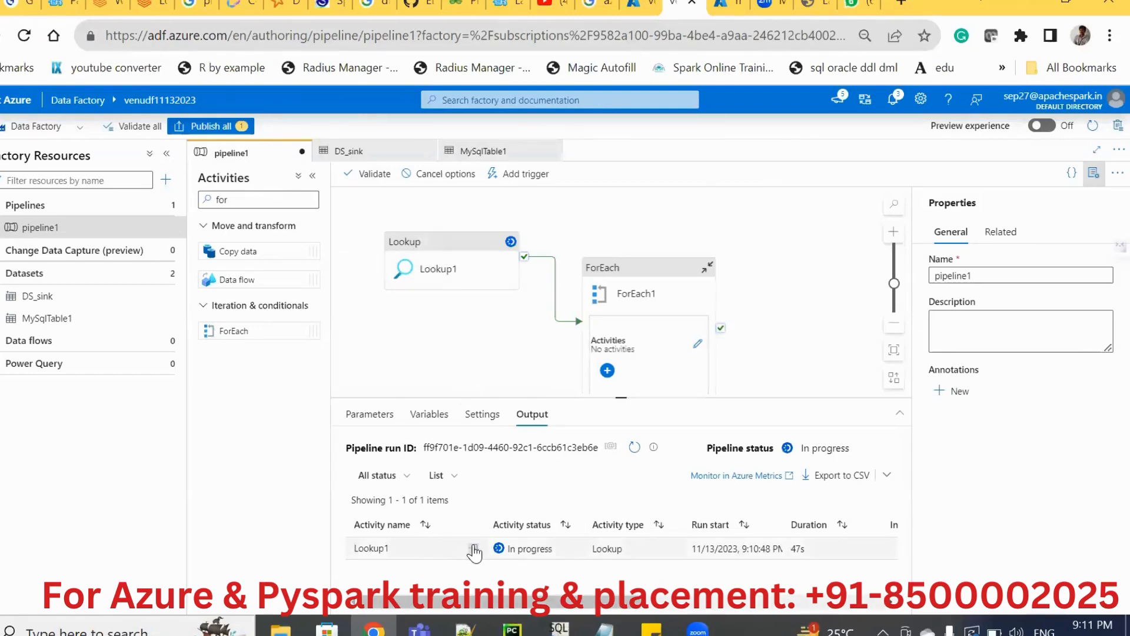
# Examine the input and output of Lookup1's debug run, including the value array and its TABLE_NAME key.
pyautogui.click(474, 550)
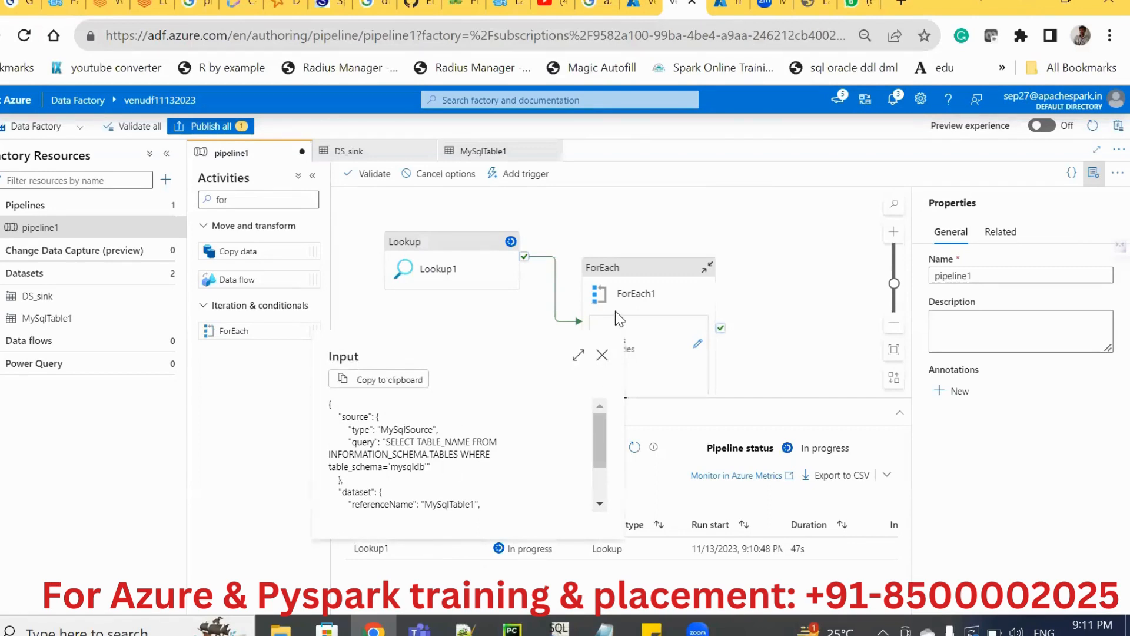
pyautogui.click(602, 354)
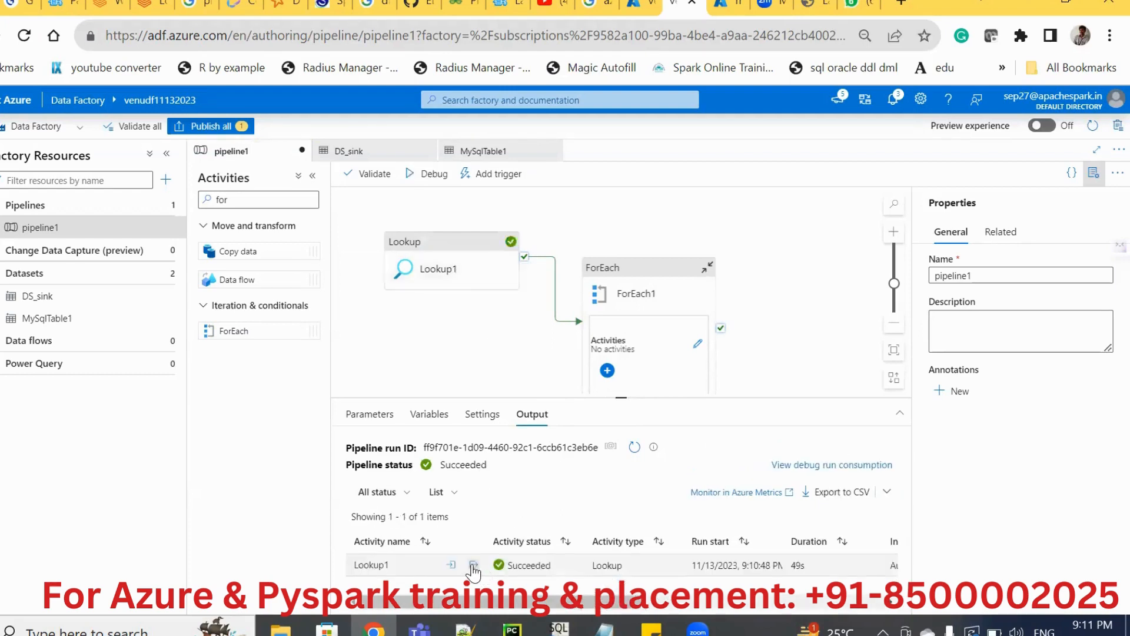
pyautogui.click(473, 565)
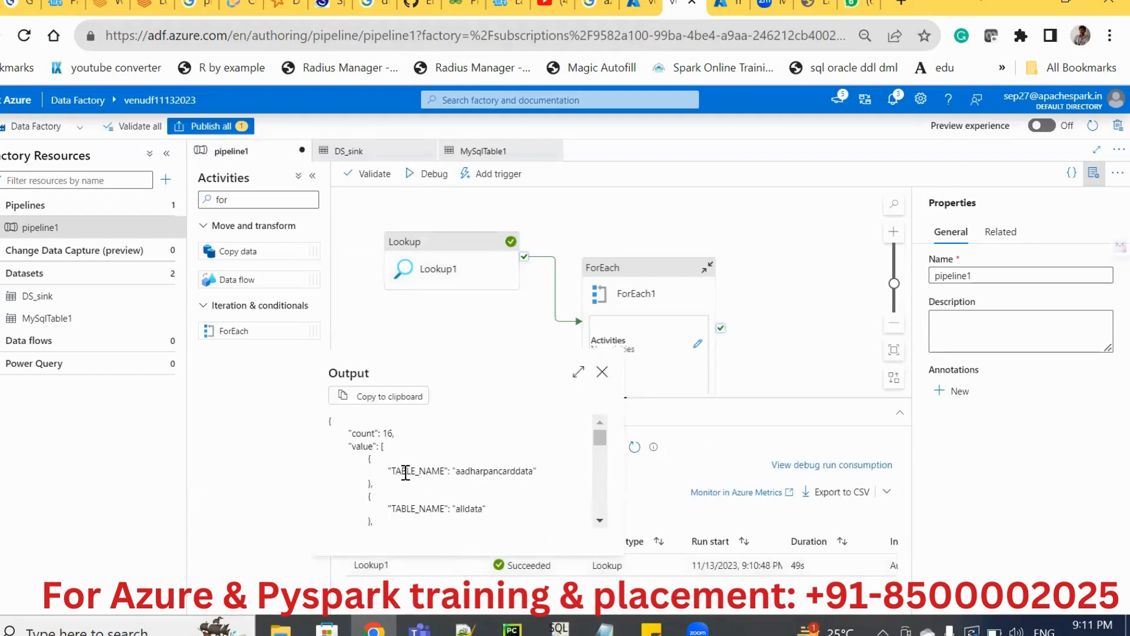
pyautogui.doubleClick(405, 472)
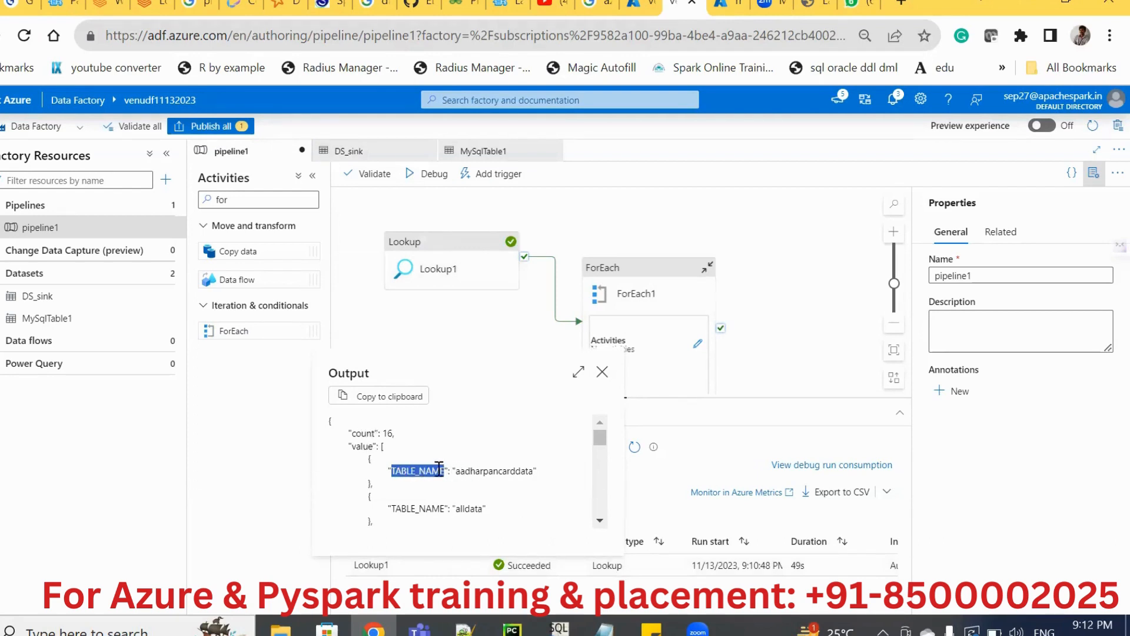
pyautogui.doubleClick(360, 446)
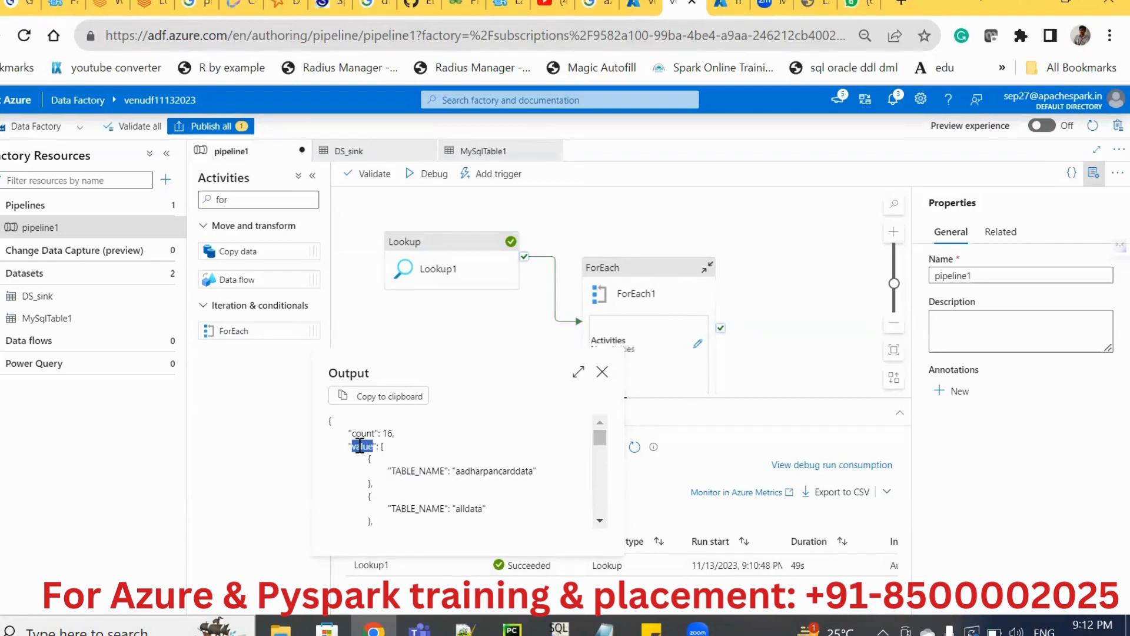
pyautogui.doubleClick(422, 468)
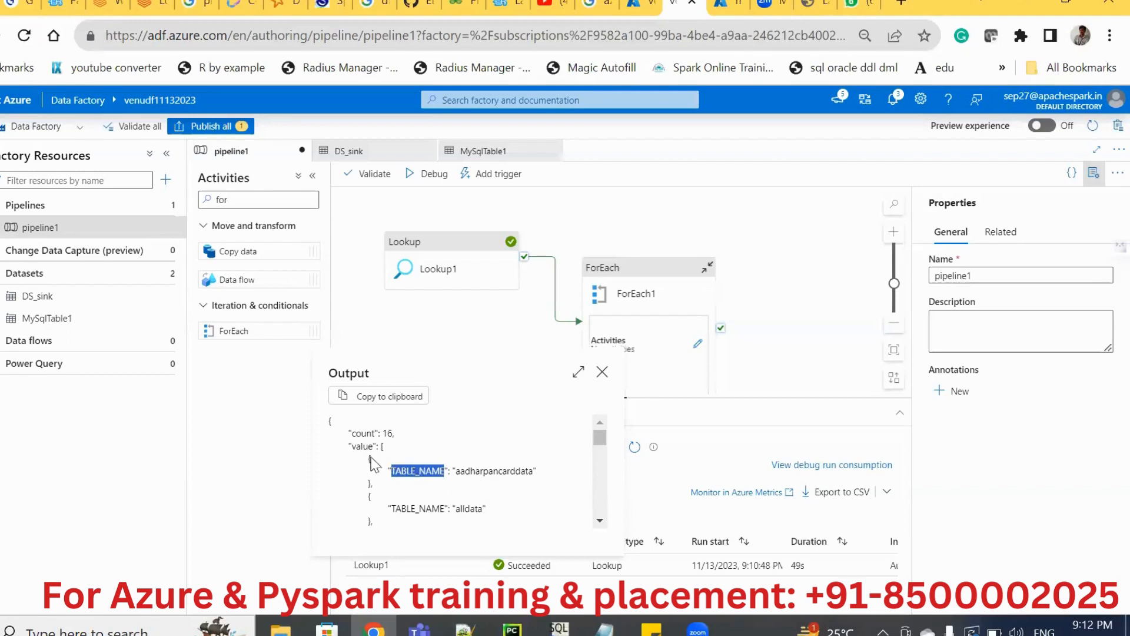
pyautogui.click(602, 372)
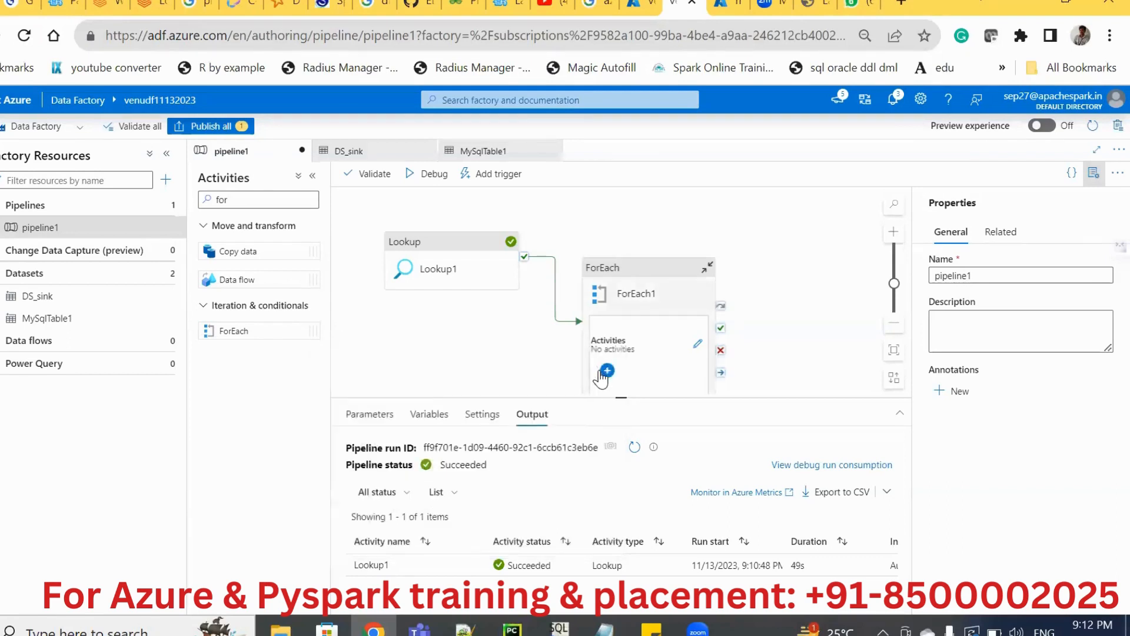
# Review the Items expression of ForEach1 in the pipeline expression builder.
pyautogui.click(626, 325)
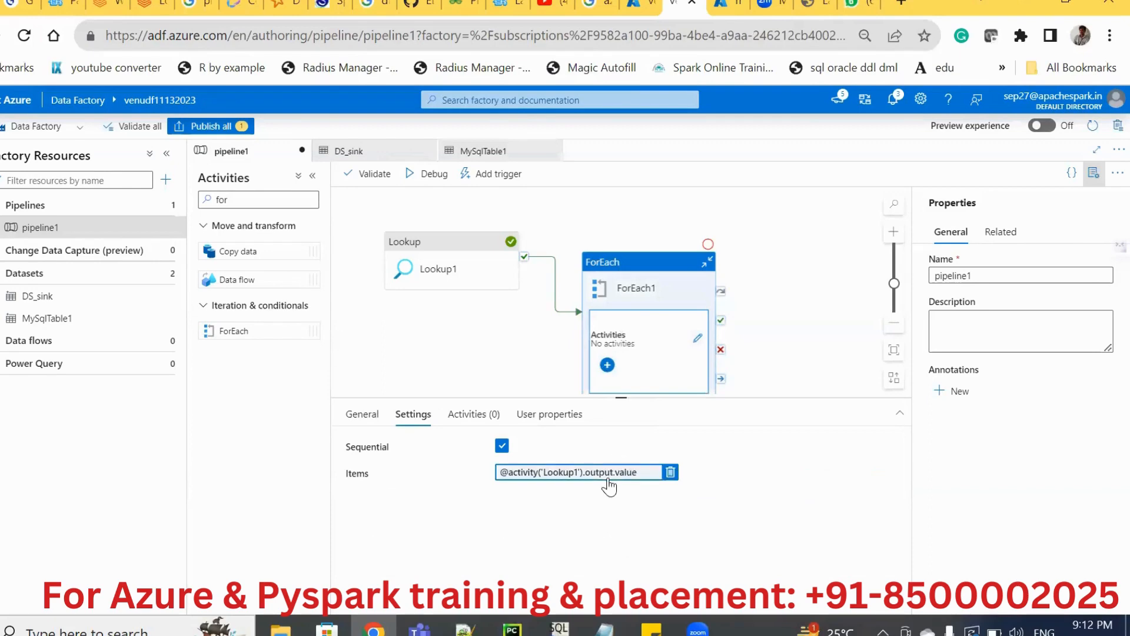
pyautogui.click(639, 471)
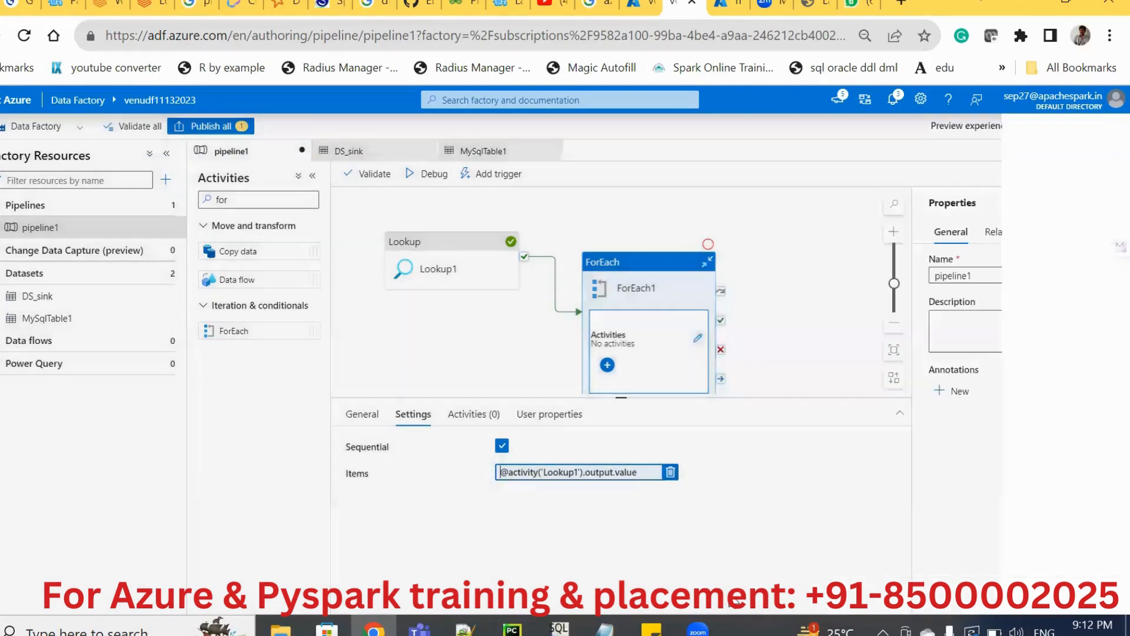
pyautogui.click(731, 596)
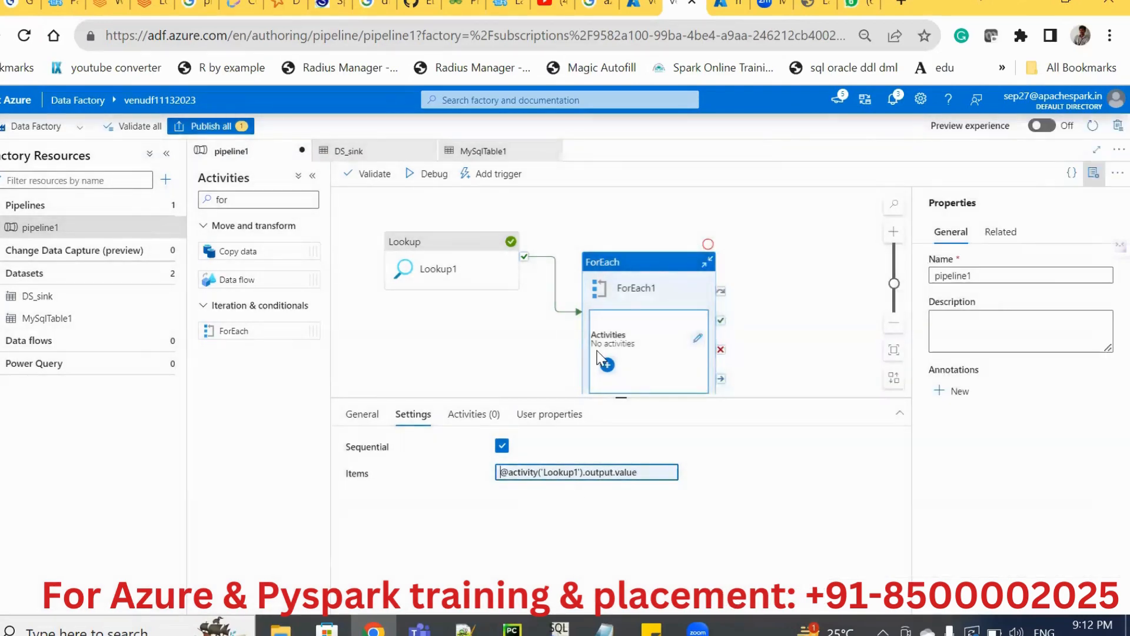
# Add a Copy data activity inside ForEach1 and choose MySqlTable1 as its source dataset.
pyautogui.doubleClick(625, 265)
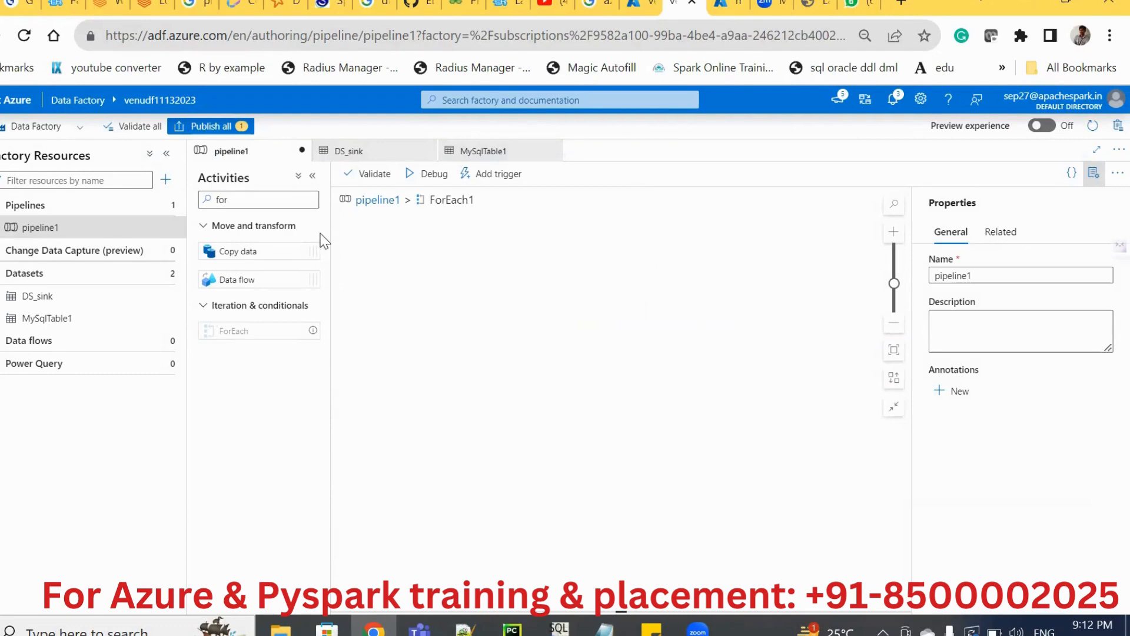
pyautogui.moveTo(236, 251); pyautogui.dragTo(483, 263)
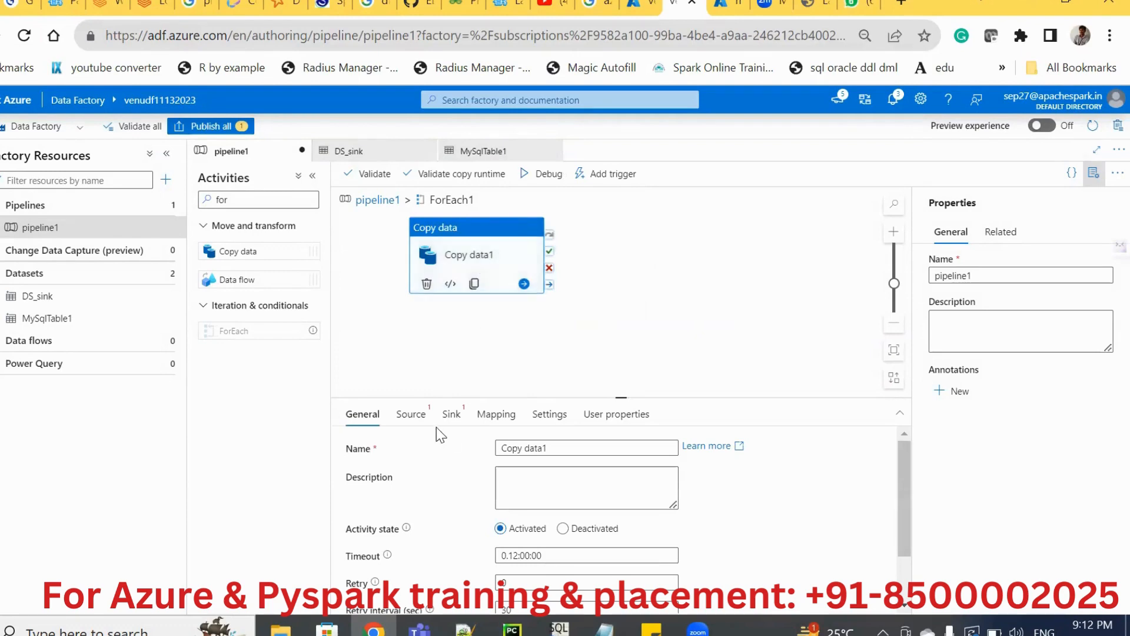
pyautogui.click(417, 419)
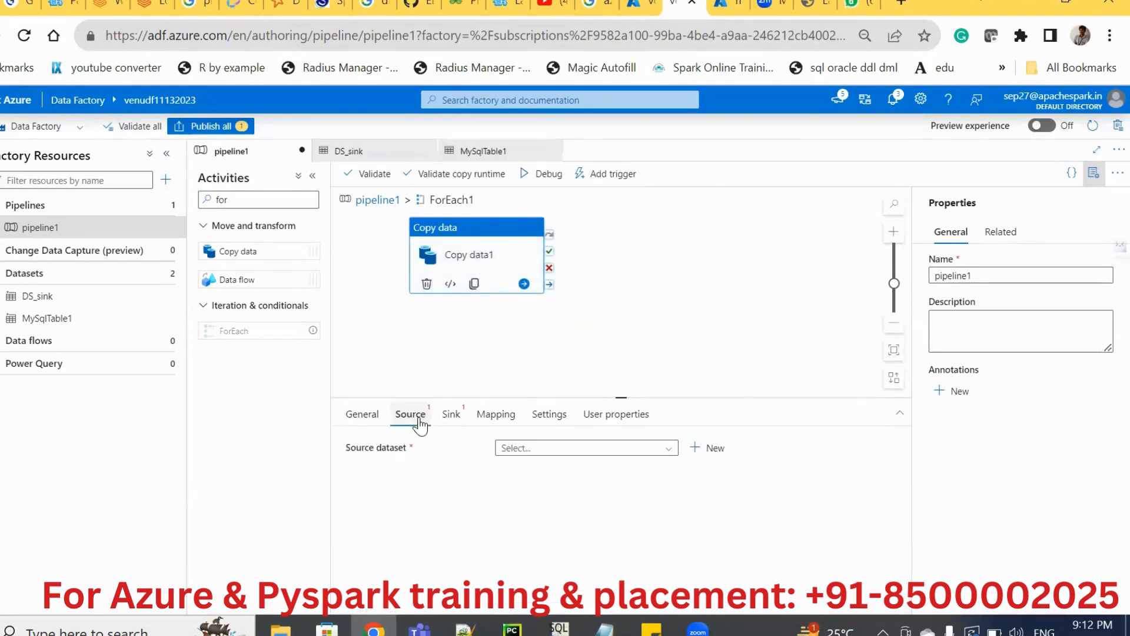
pyautogui.click(517, 450)
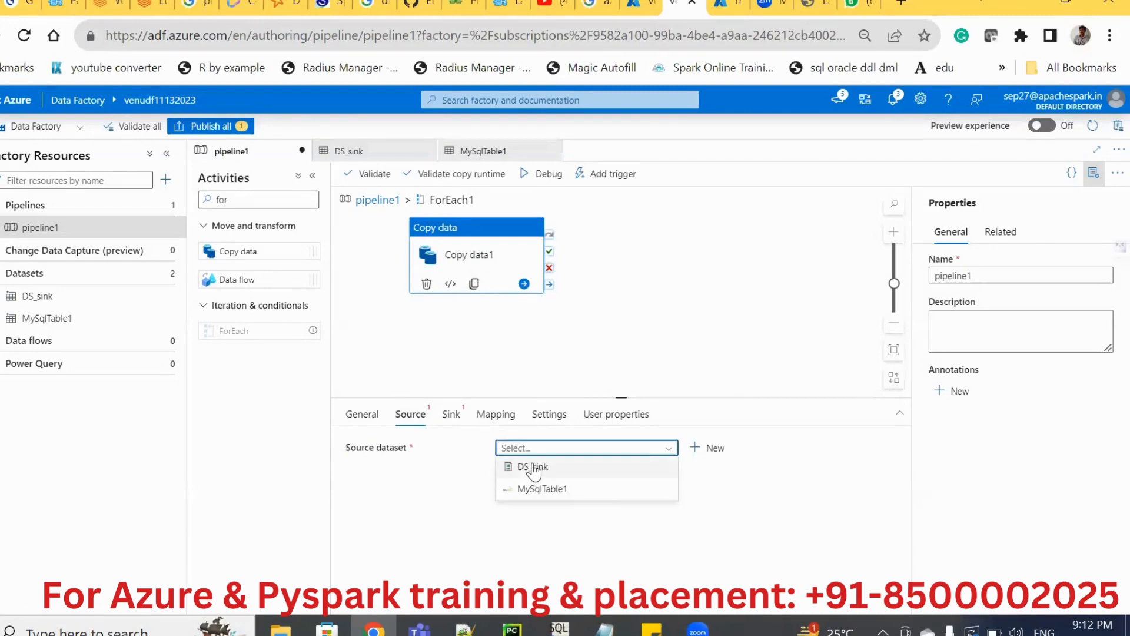
pyautogui.click(528, 471)
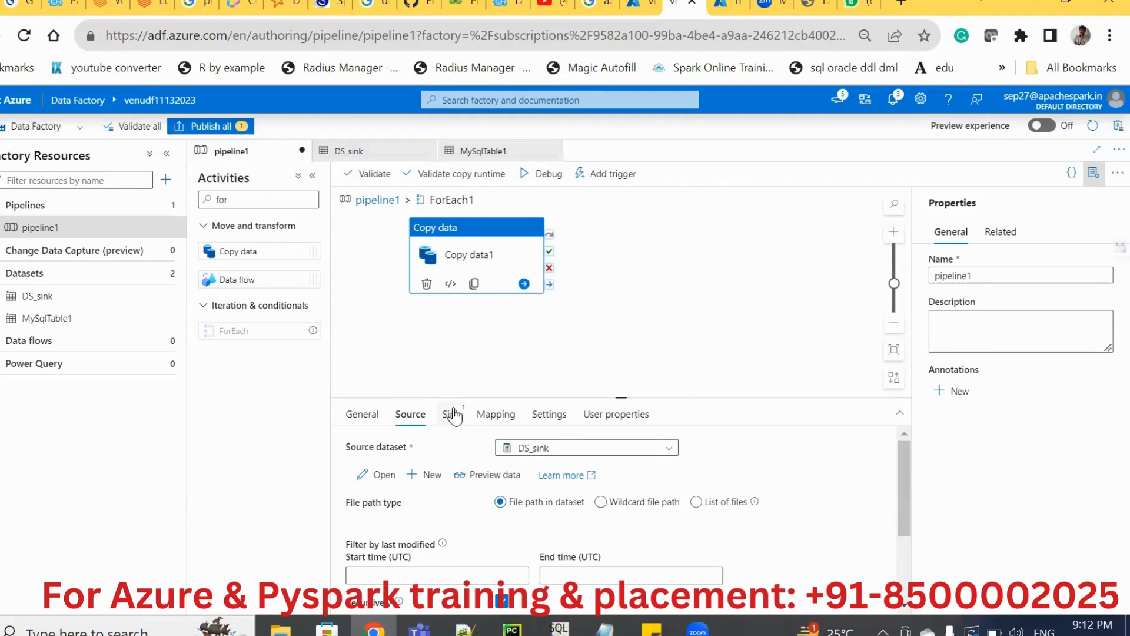
pyautogui.click(535, 450)
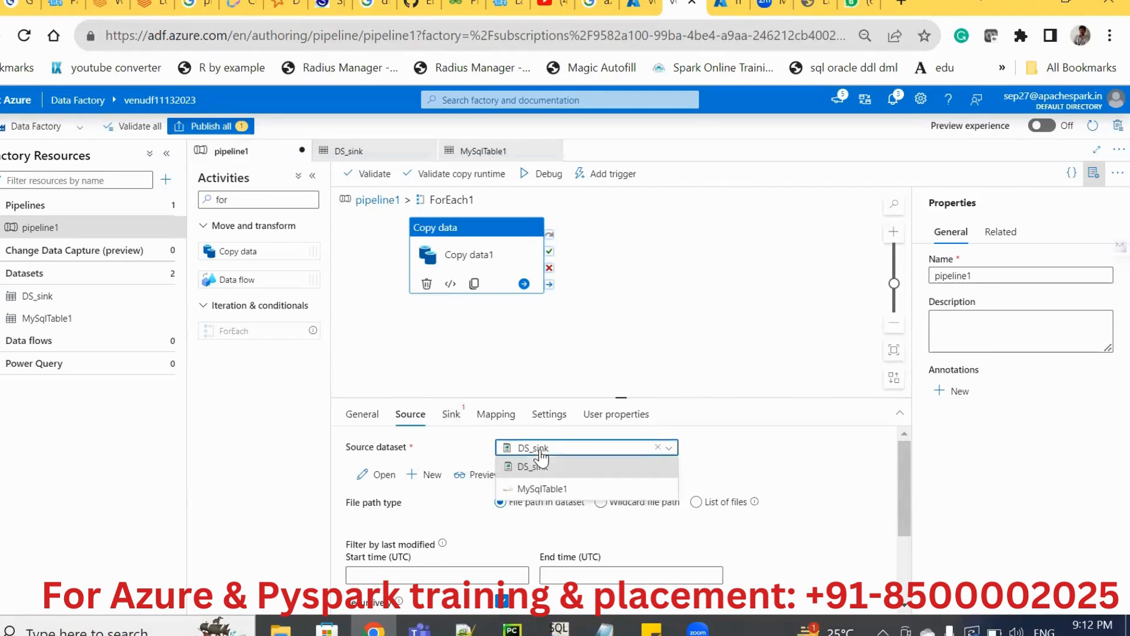
pyautogui.click(538, 491)
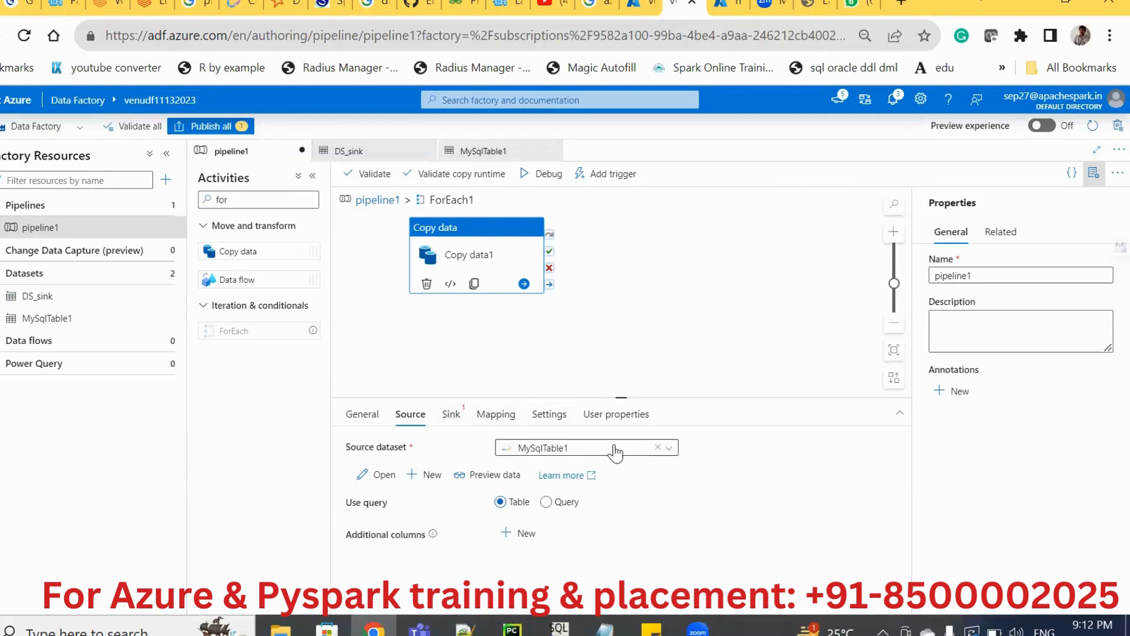
# Set the sink dataset of Copy data1 to DS_sink.
pyautogui.click(451, 415)
pyautogui.click(533, 449)
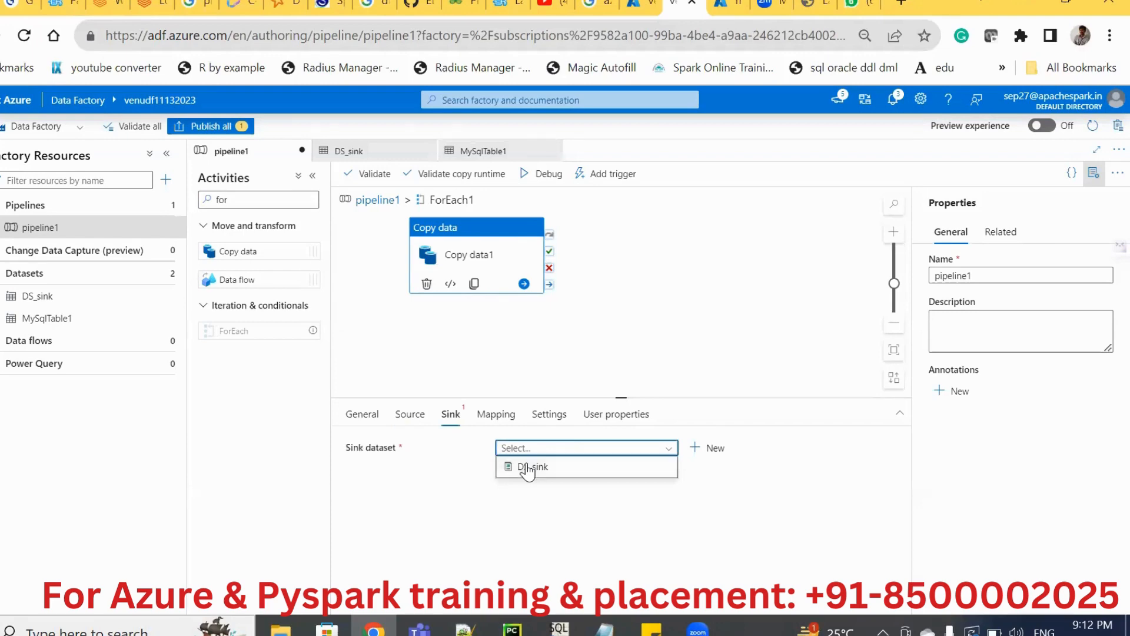
pyautogui.click(529, 466)
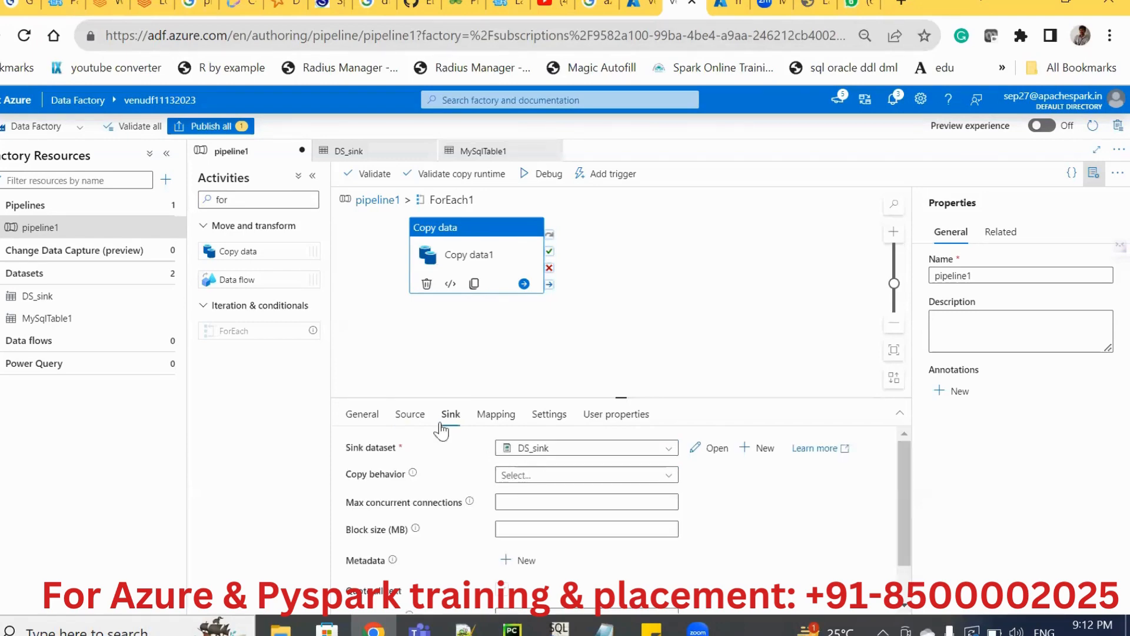
# Clear the source dataset of the Copy data1 activity and open the DS_sink dataset.
pyautogui.click(410, 415)
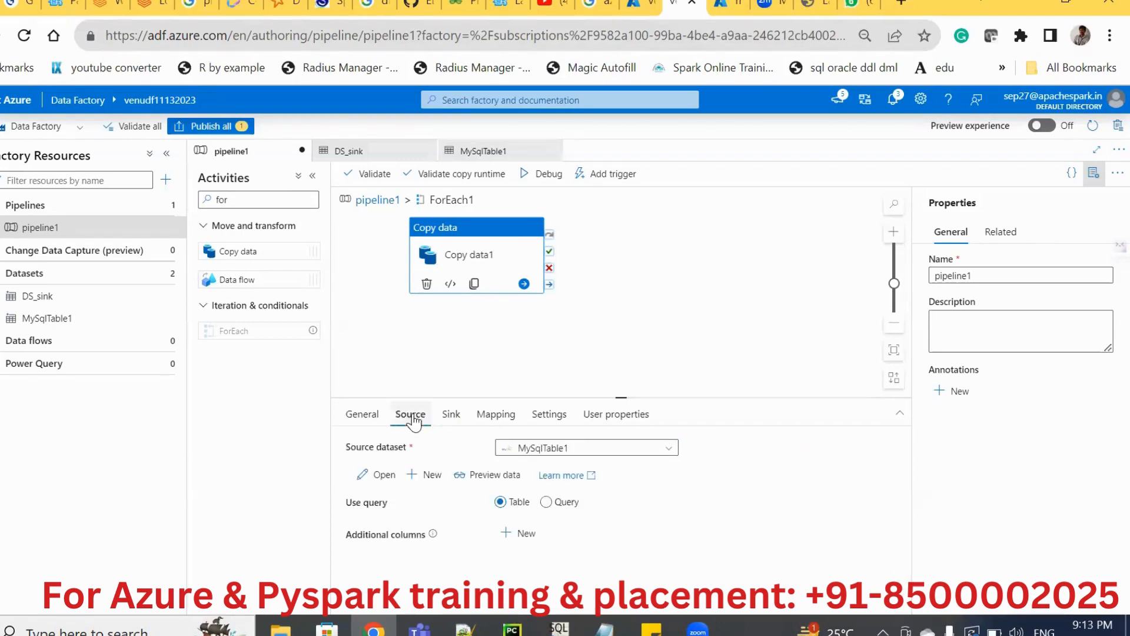
pyautogui.click(664, 450)
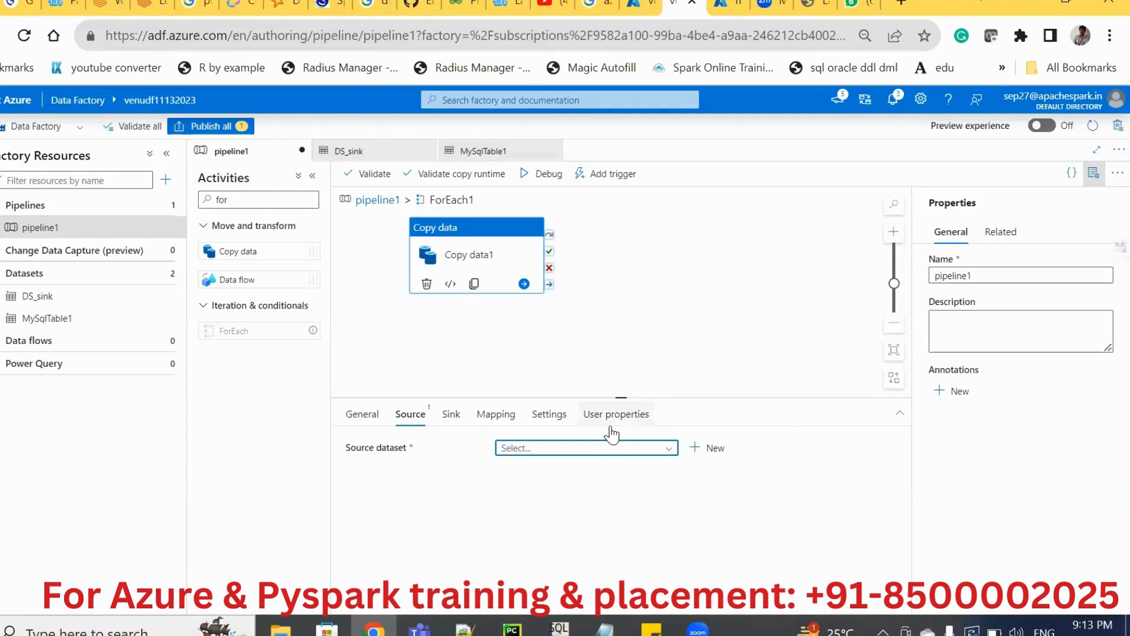
pyautogui.click(54, 301)
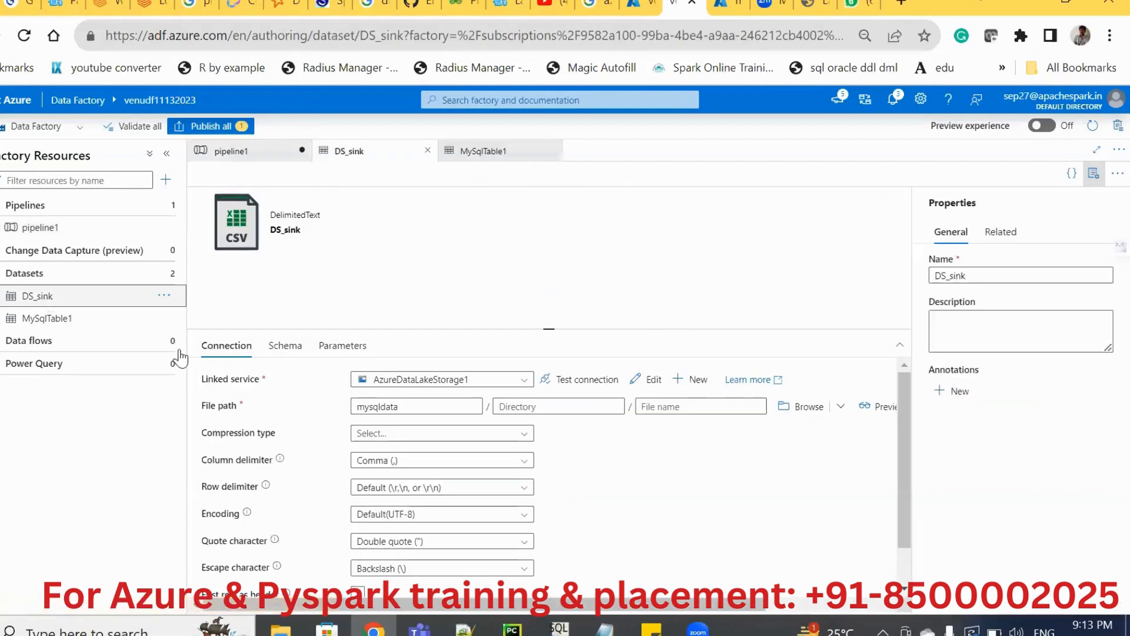
pyautogui.click(658, 410)
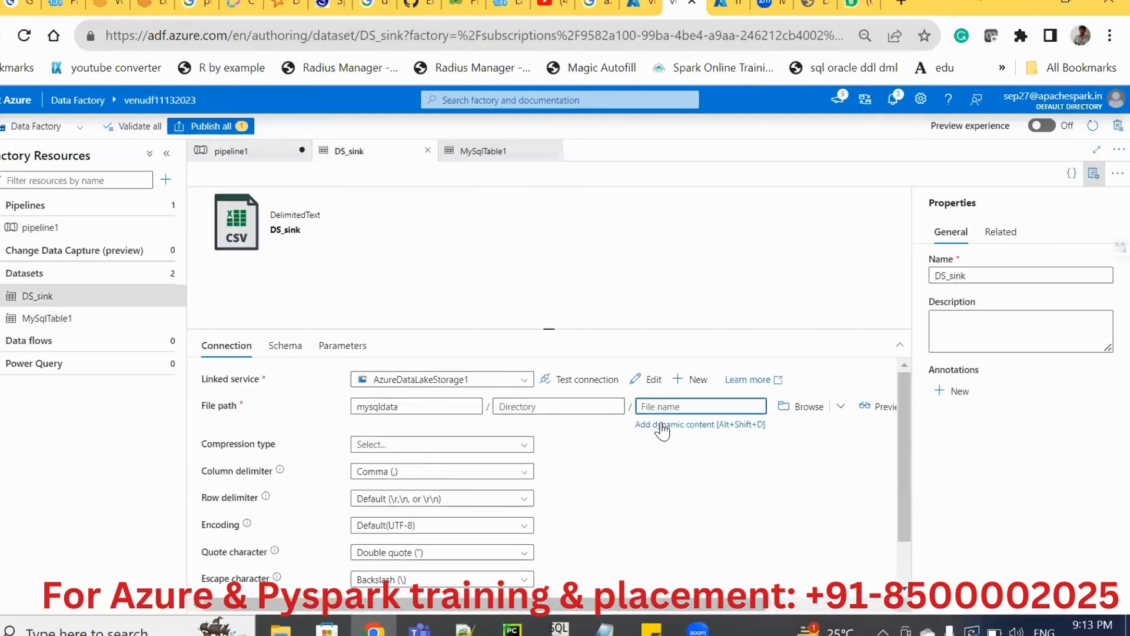
pyautogui.click(662, 425)
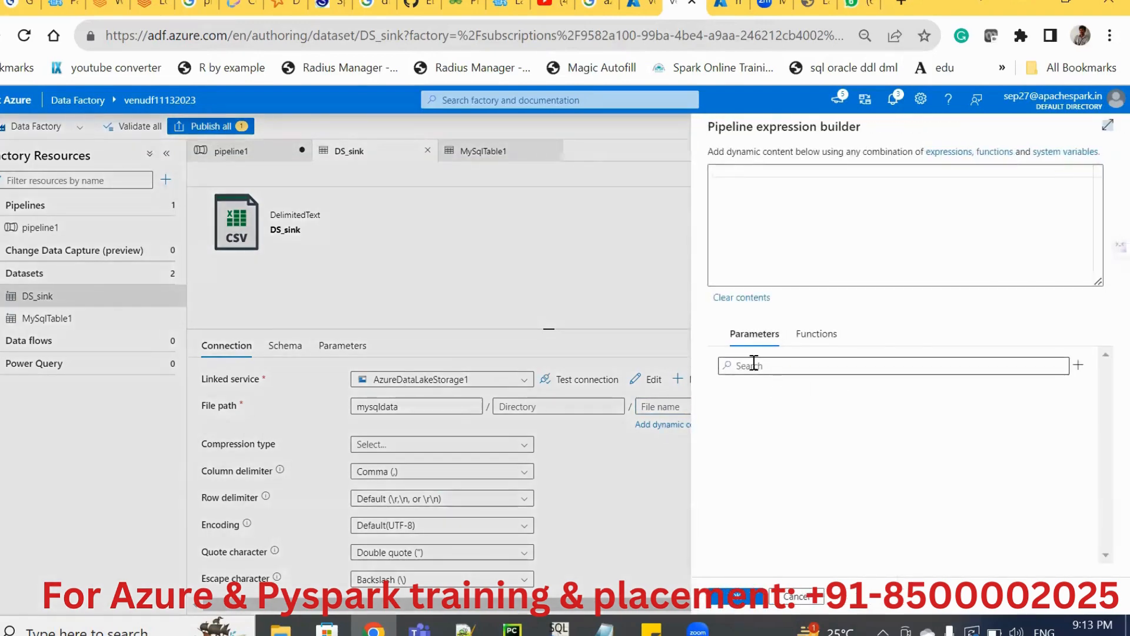
pyautogui.click(811, 596)
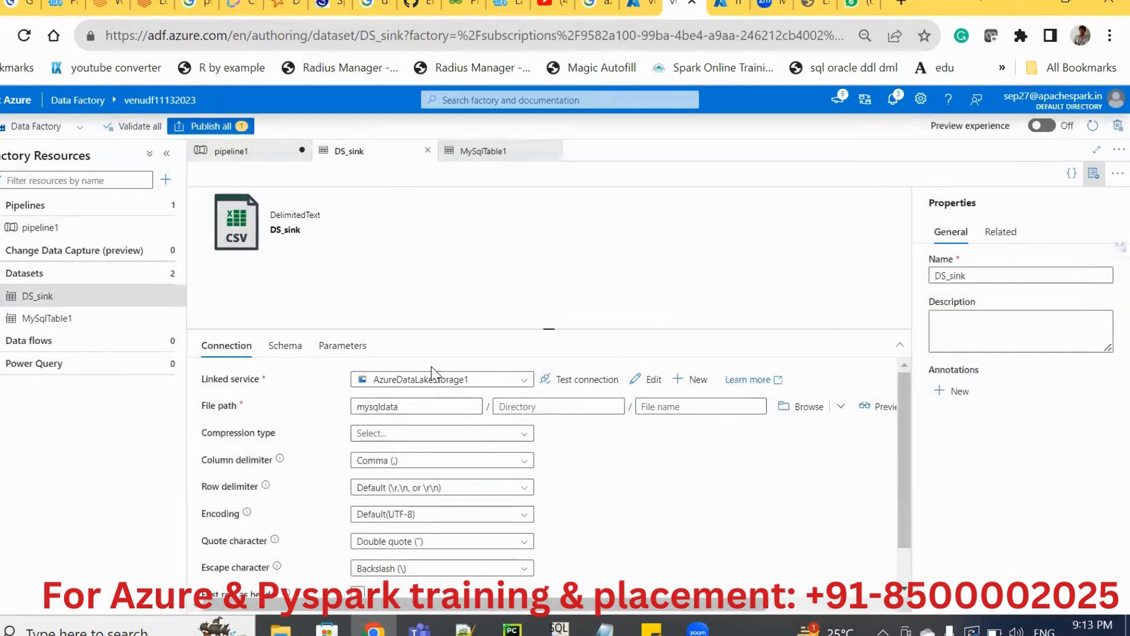
pyautogui.click(665, 406)
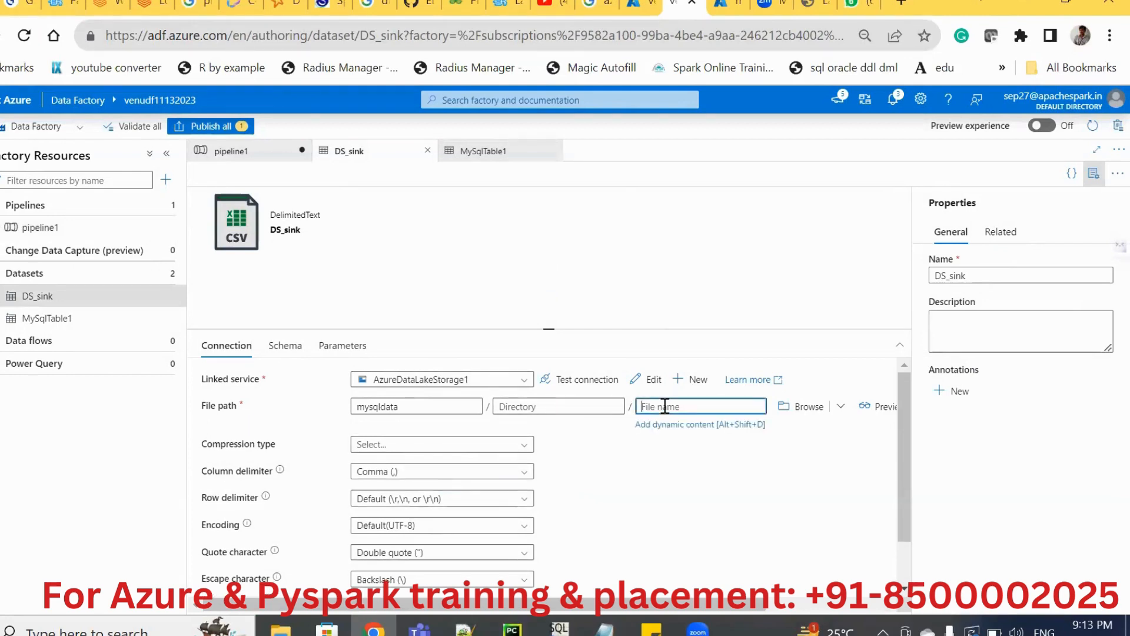
# Add a String parameter named path to the DS_sink dataset.
pyautogui.click(340, 349)
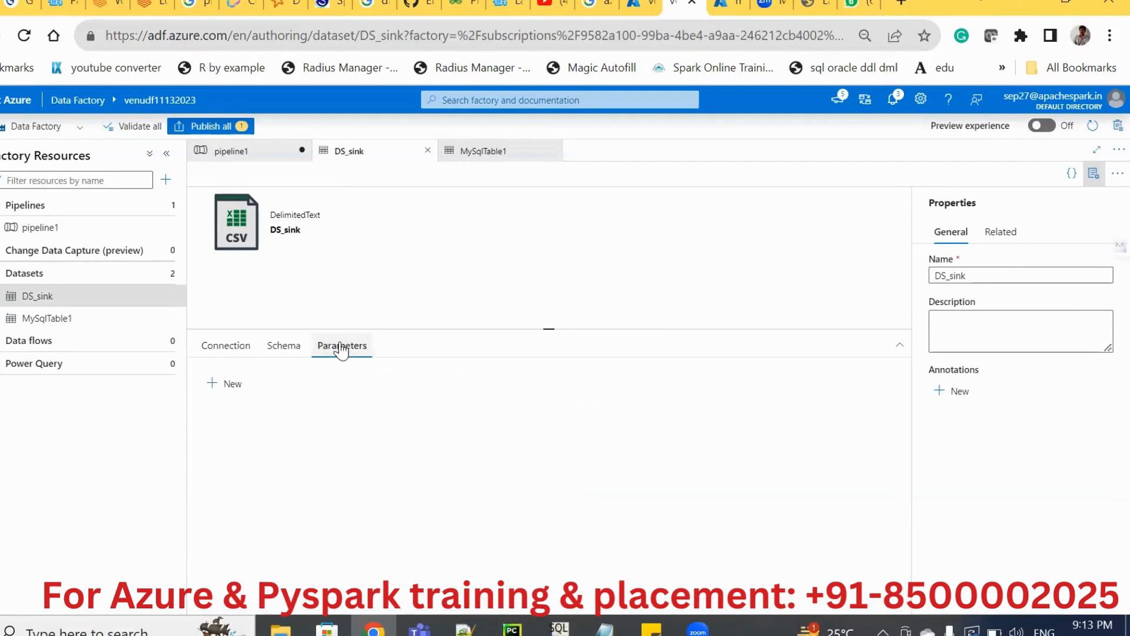
pyautogui.click(218, 386)
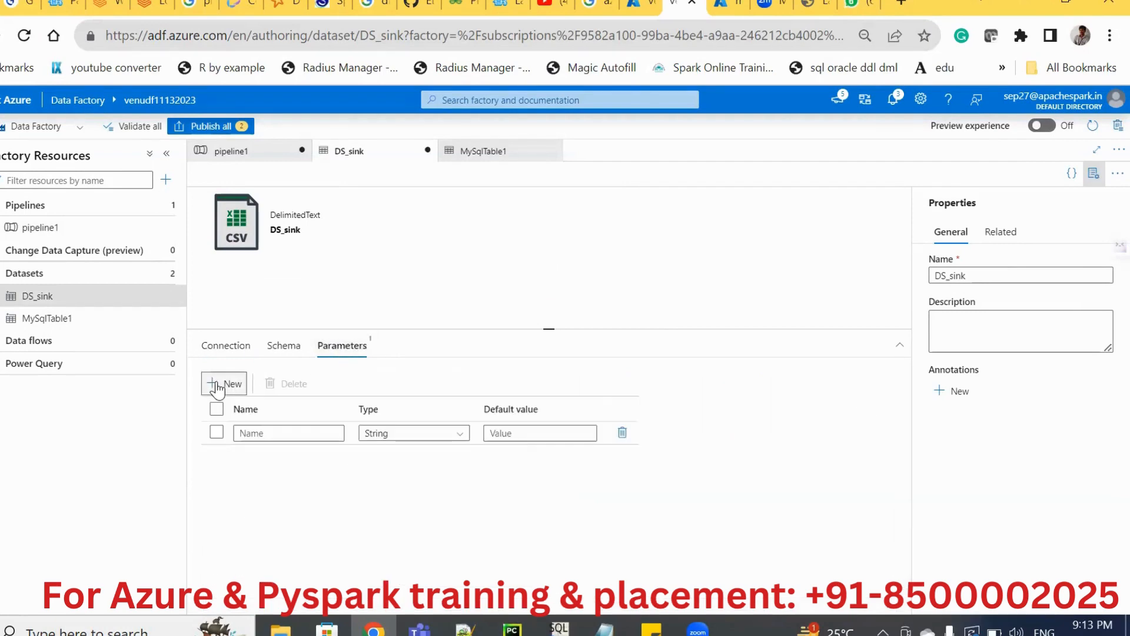
pyautogui.click(259, 433)
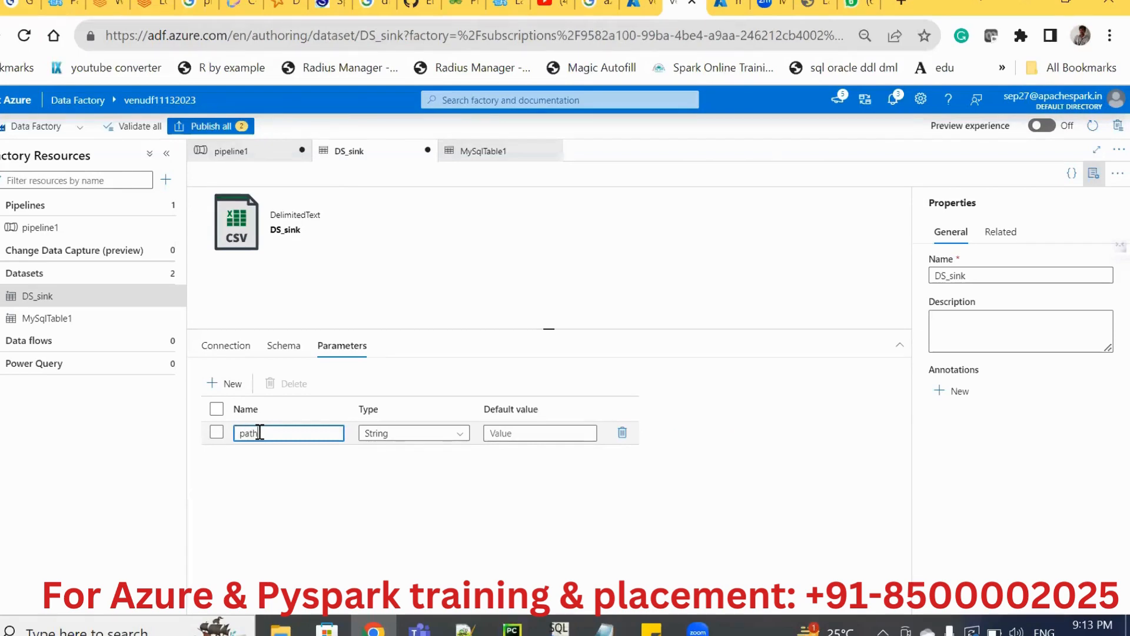
pyautogui.doubleClick(259, 433)
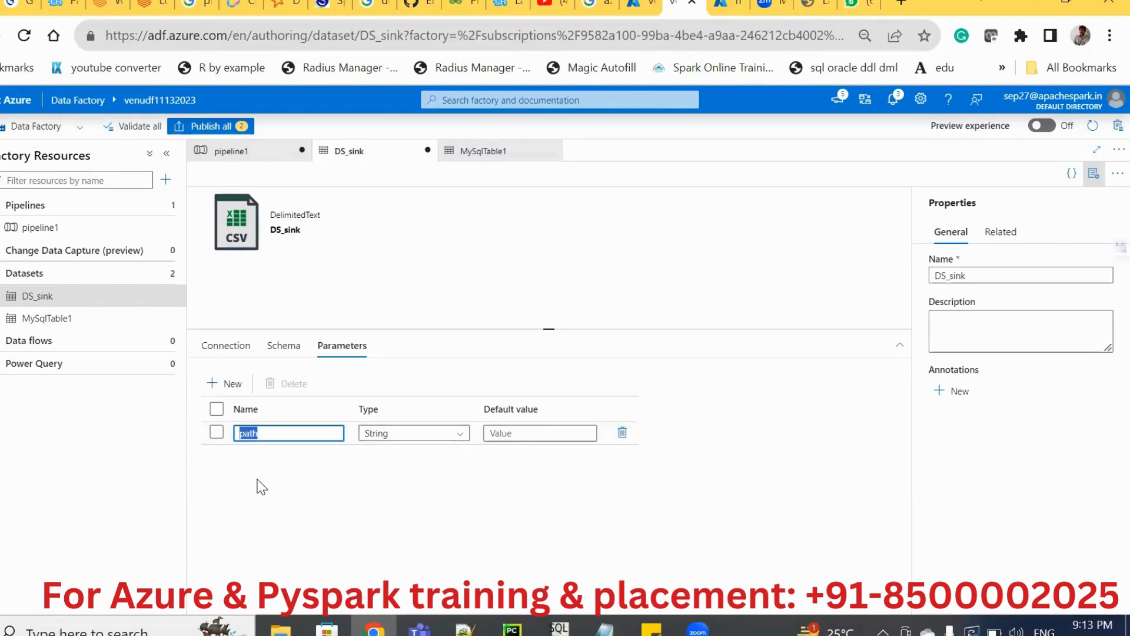
pyautogui.click(221, 346)
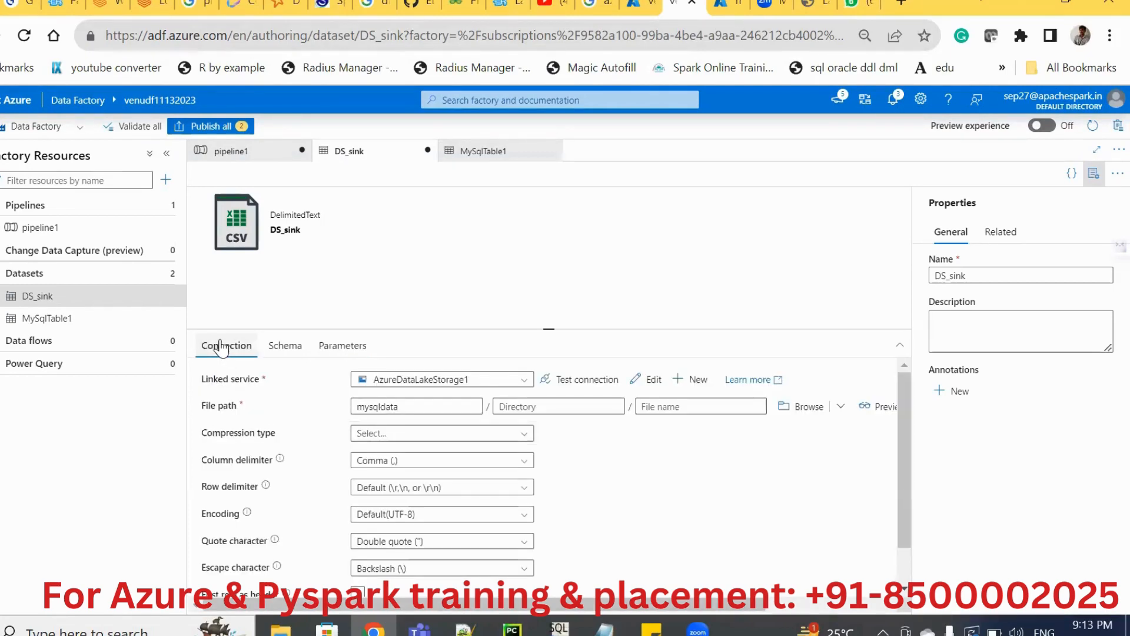
pyautogui.click(663, 405)
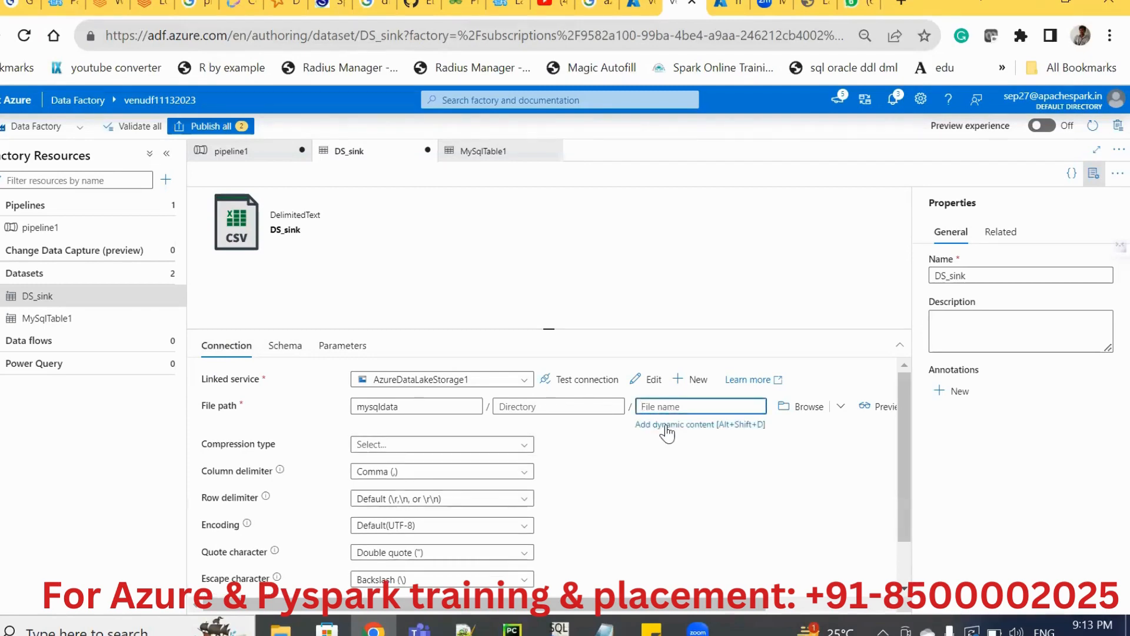
pyautogui.click(666, 426)
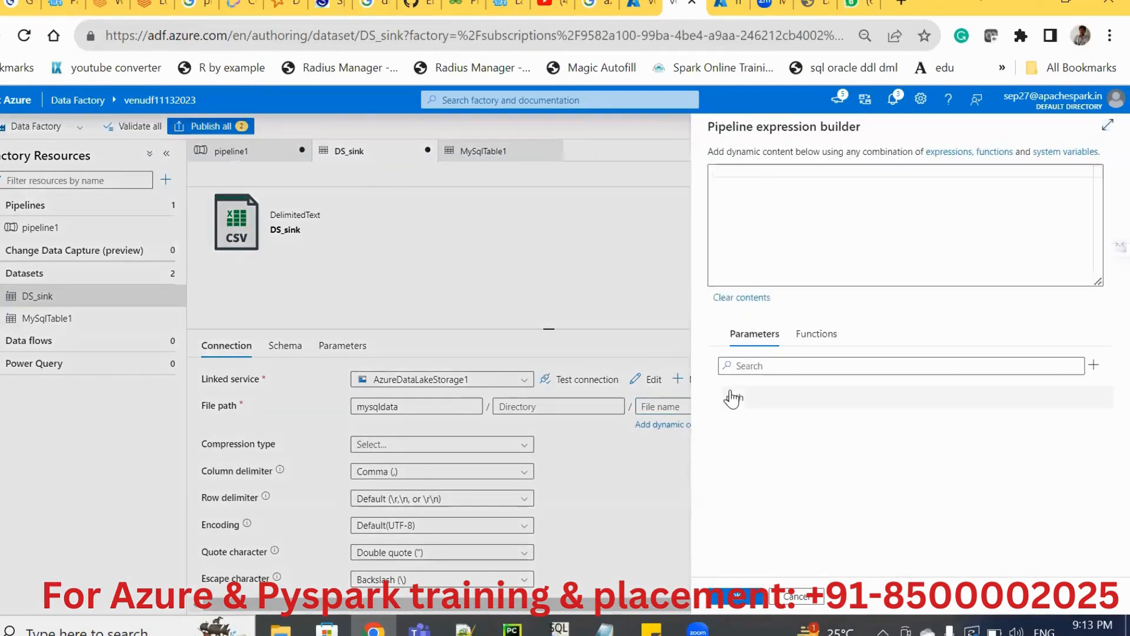
pyautogui.click(732, 398)
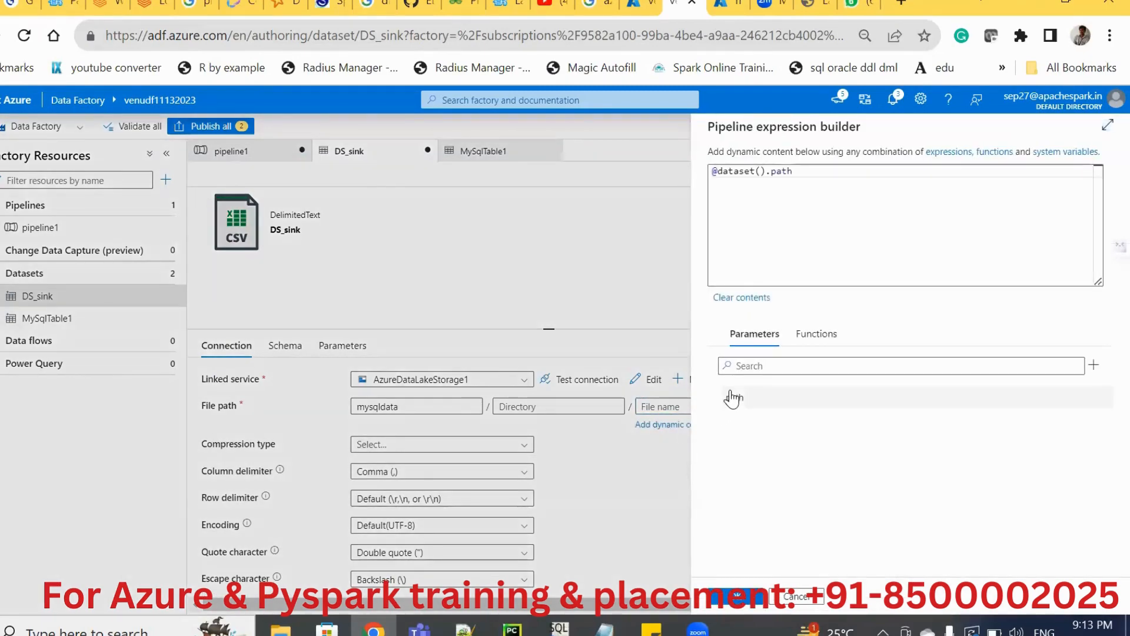
pyautogui.click(728, 593)
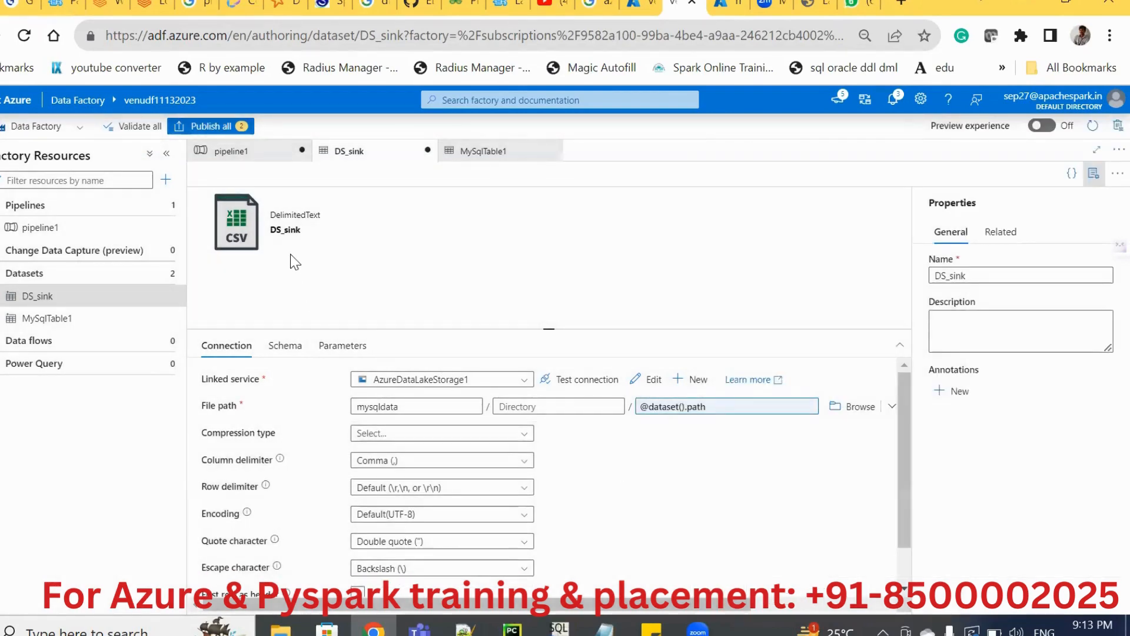
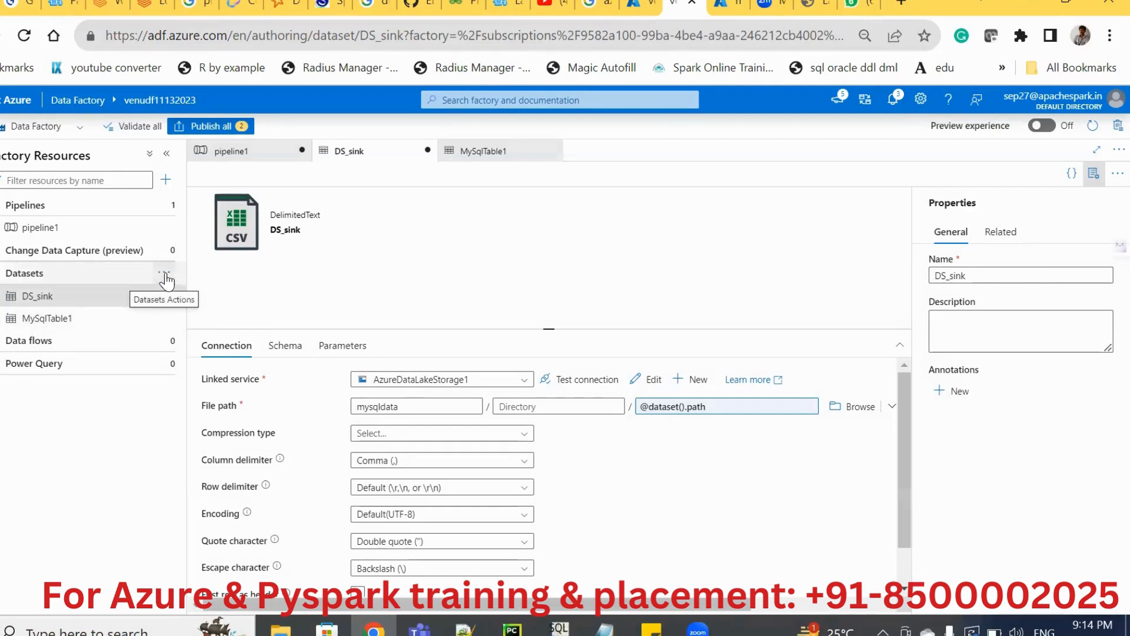
# Start a new dataset that uses the MySQL data store.
pyautogui.click(164, 273)
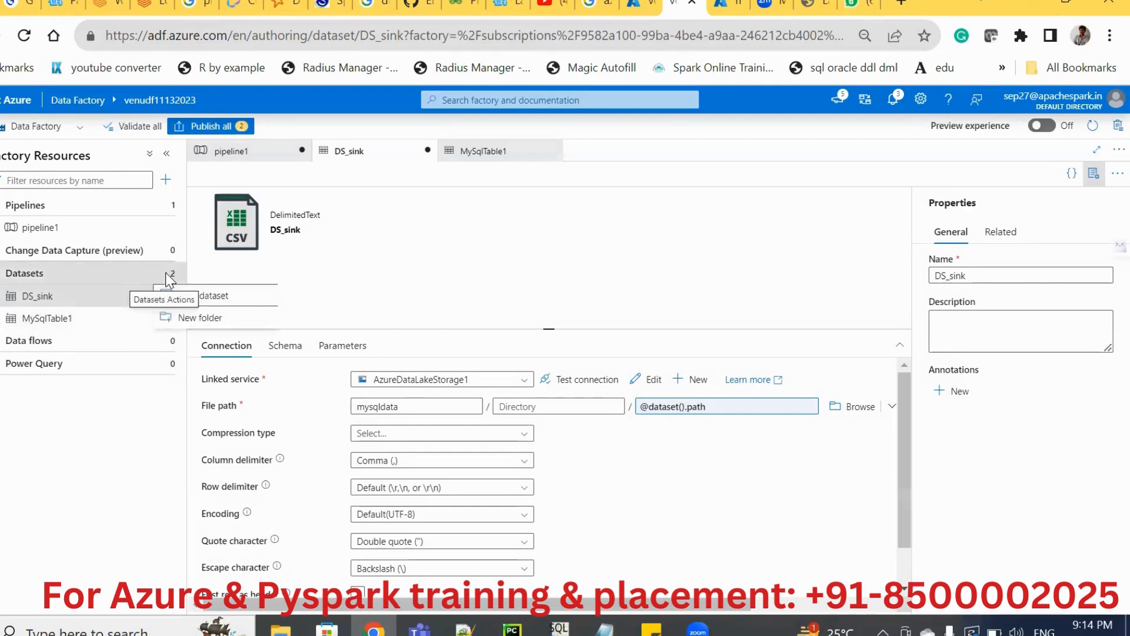
pyautogui.click(198, 296)
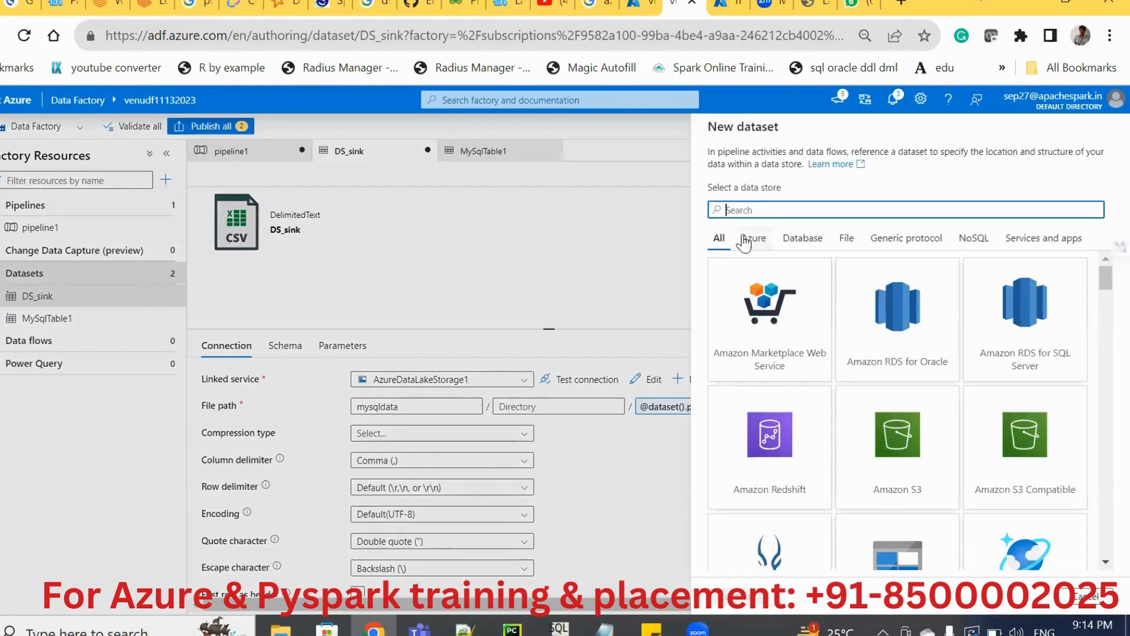
pyautogui.write('my')
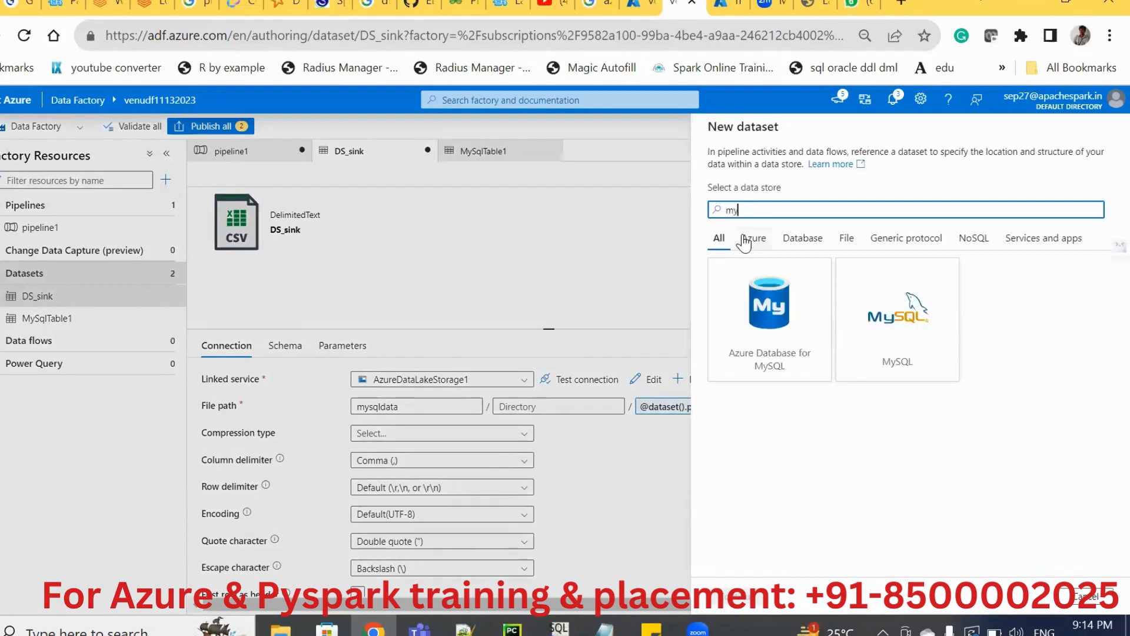
pyautogui.click(902, 287)
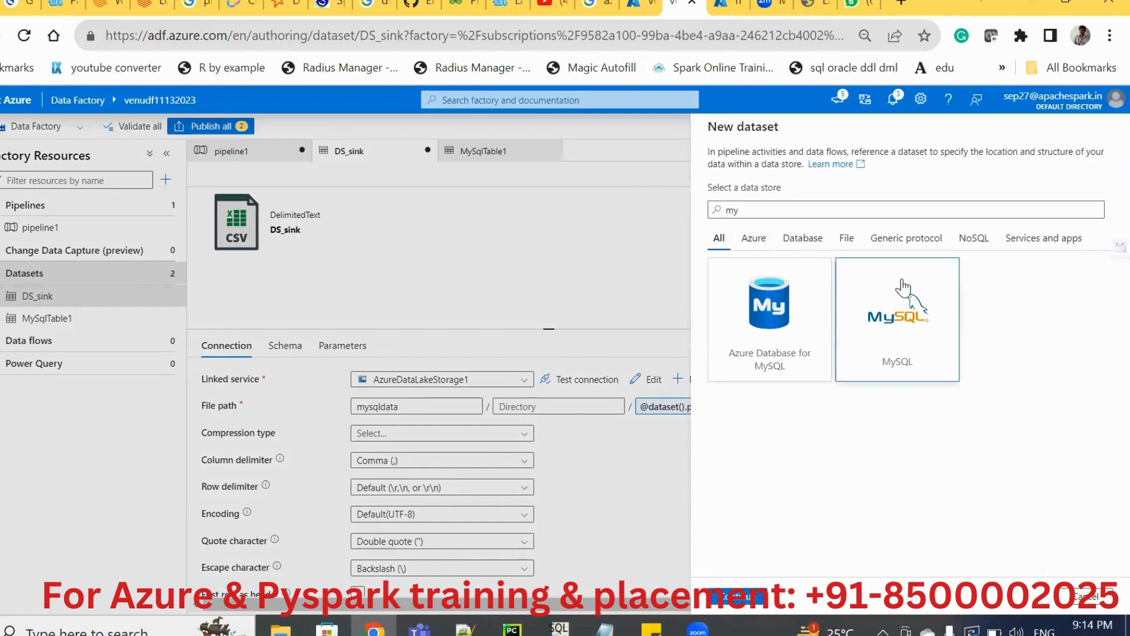
pyautogui.click(730, 602)
# Create the dataset as DS_MySqlTable2 on the MySql1 linked service, with the table name set to manual entry and left empty.
pyautogui.click(772, 213)
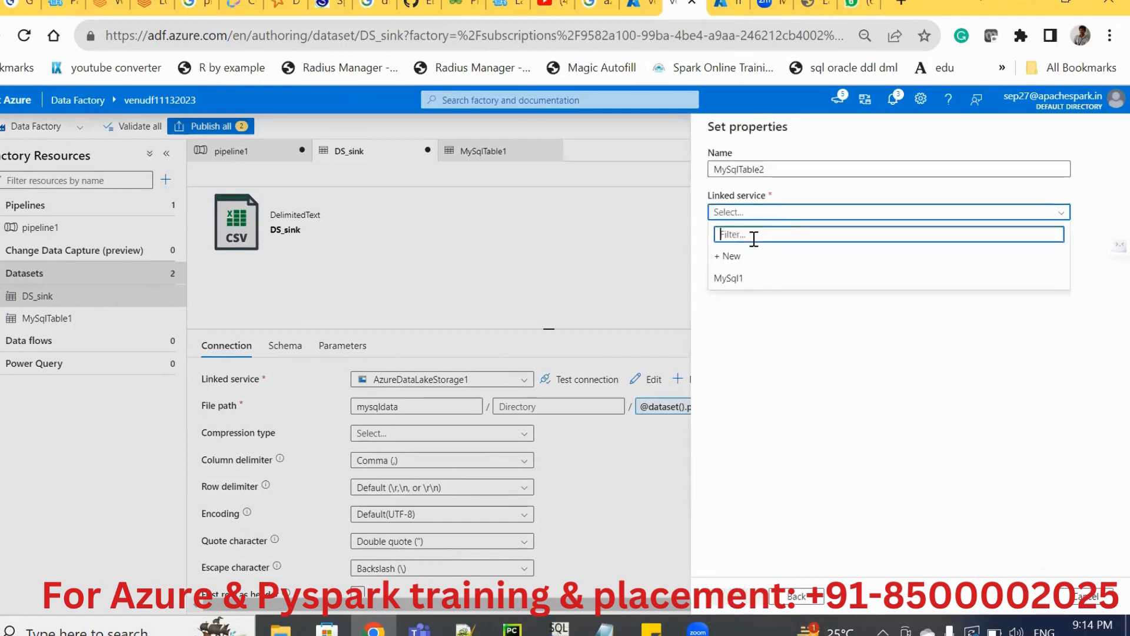
pyautogui.click(728, 278)
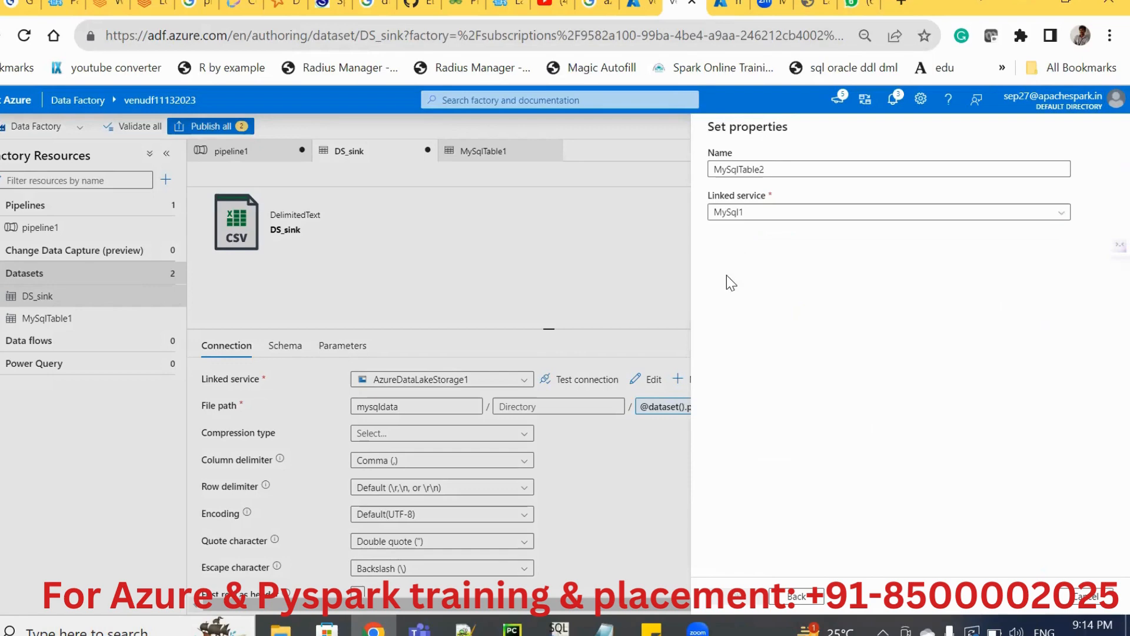
pyautogui.doubleClick(769, 170)
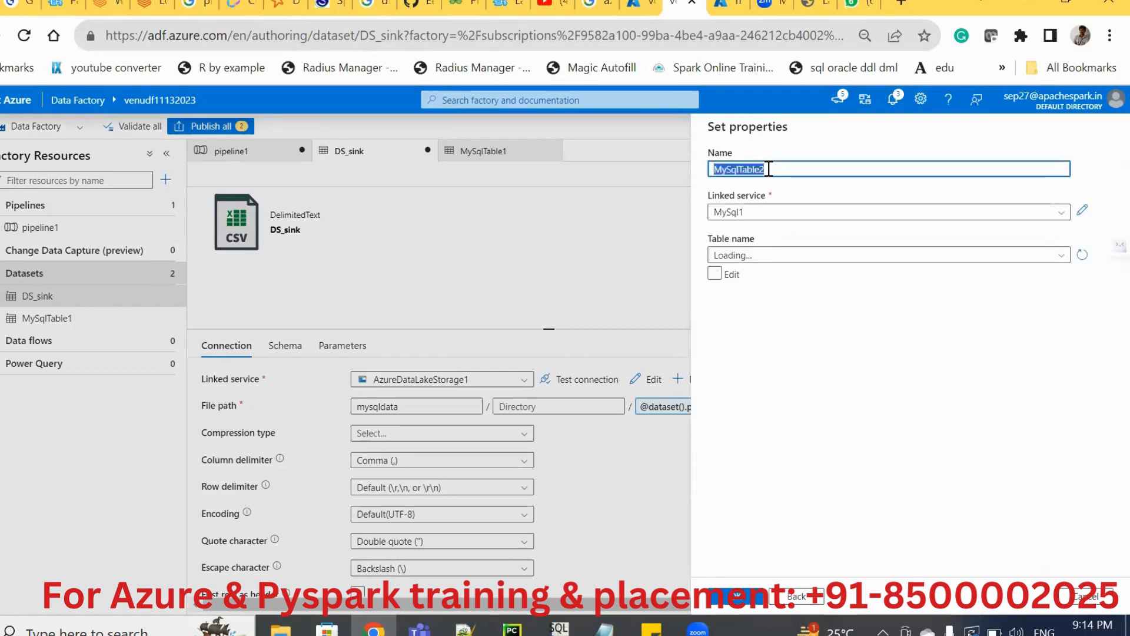
pyautogui.press('Home')
pyautogui.write('DS_')
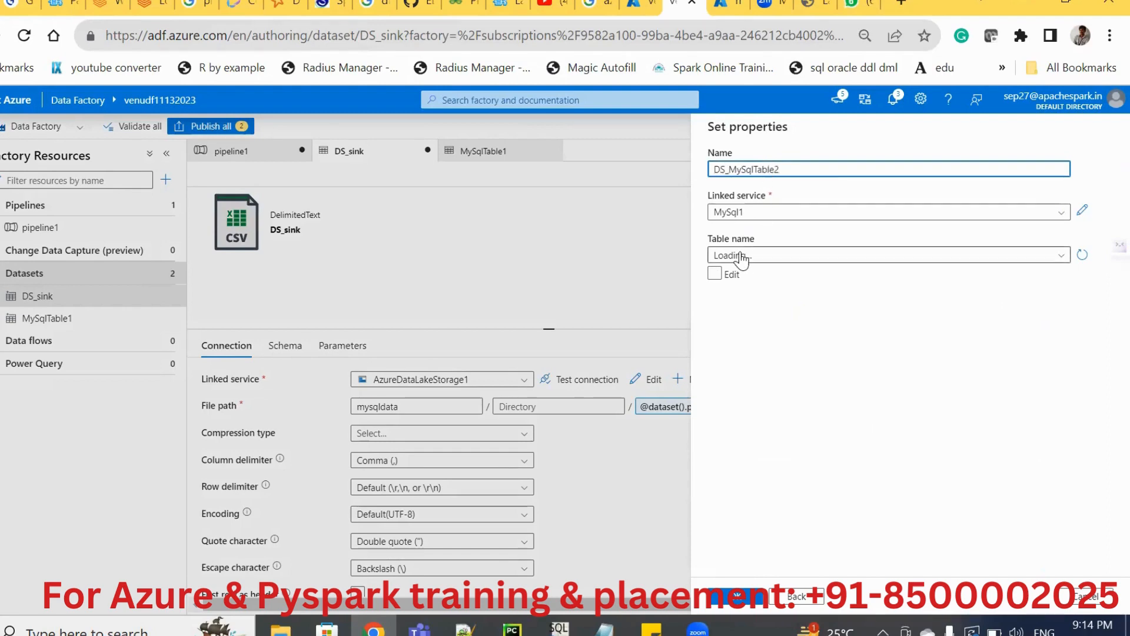
pyautogui.click(717, 275)
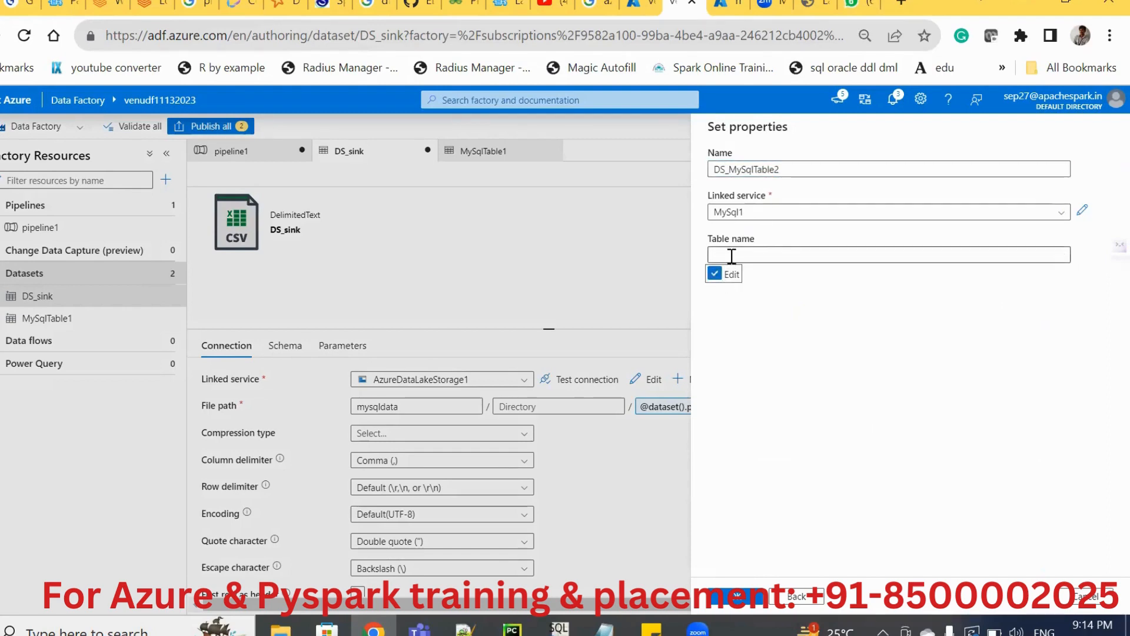
pyautogui.click(731, 256)
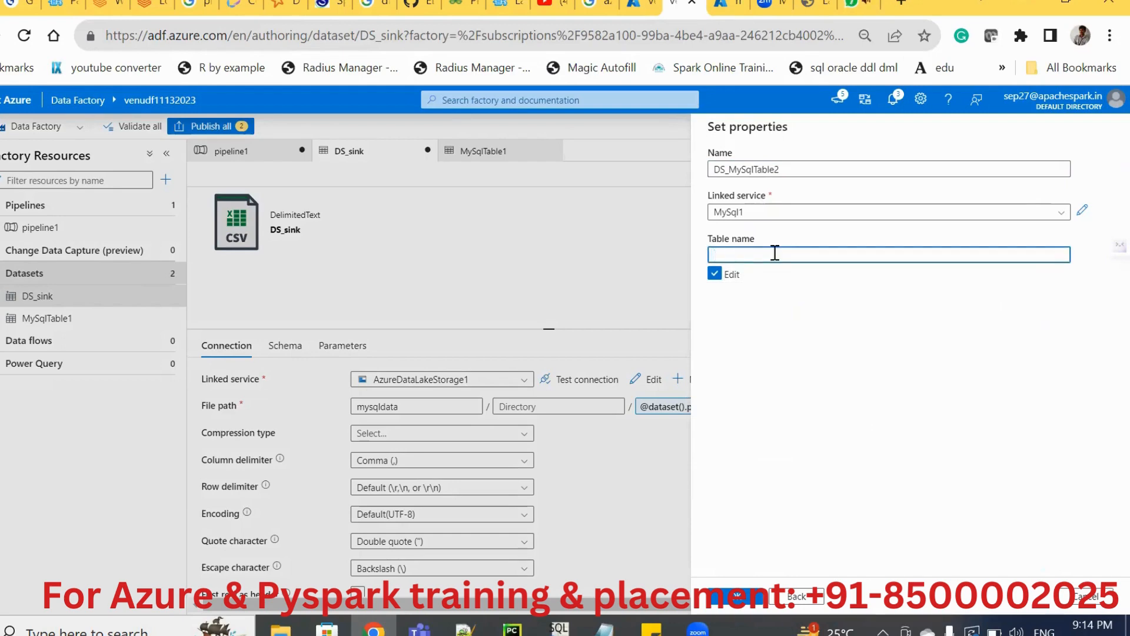
pyautogui.click(728, 604)
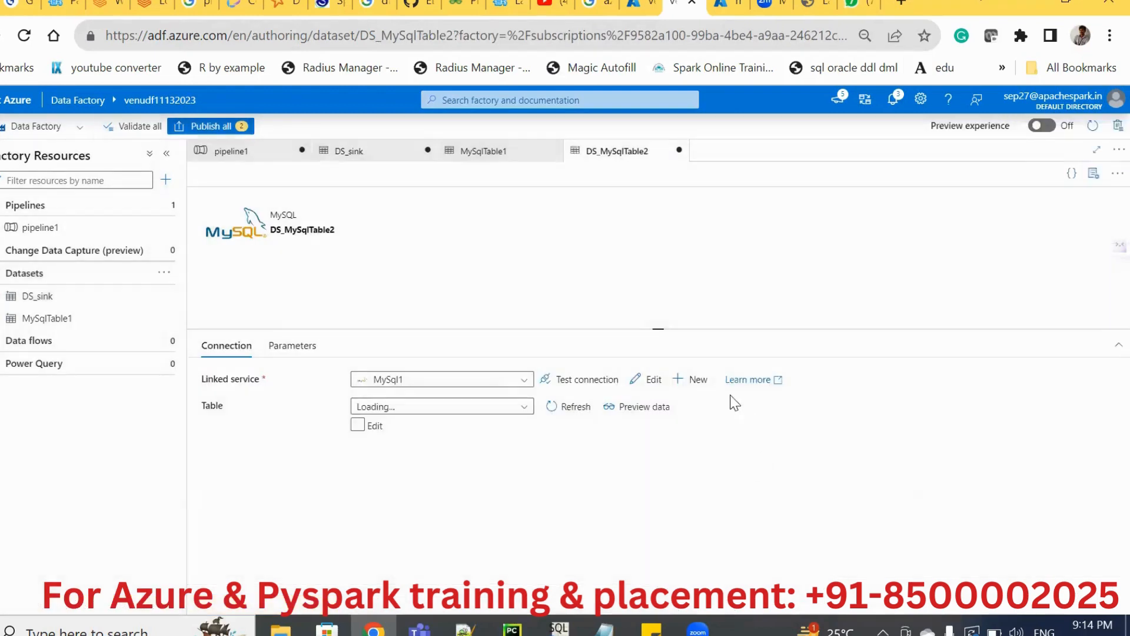
# Add a String parameter named tab to the DS_MySqlTable2 dataset.
pyautogui.click(294, 351)
pyautogui.click(228, 385)
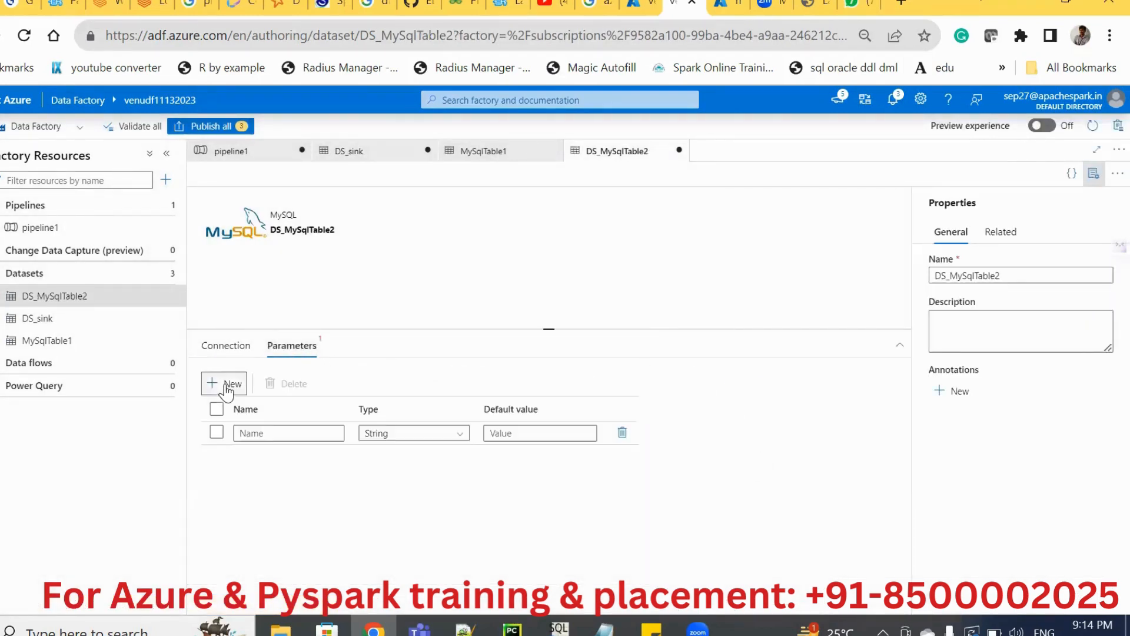
pyautogui.click(254, 435)
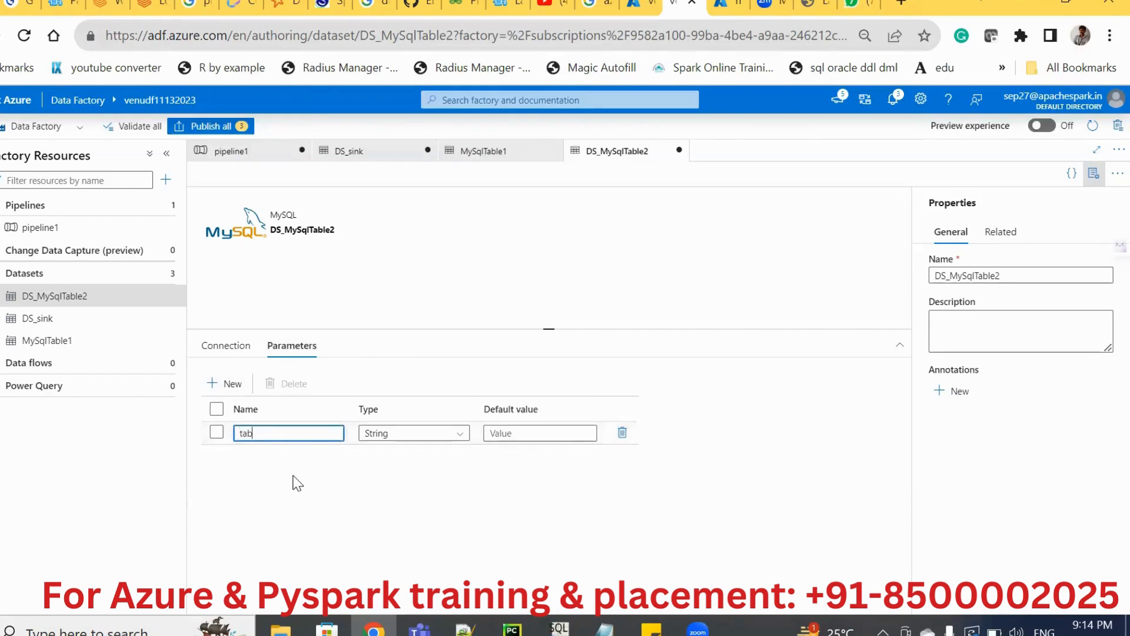
pyautogui.click(231, 348)
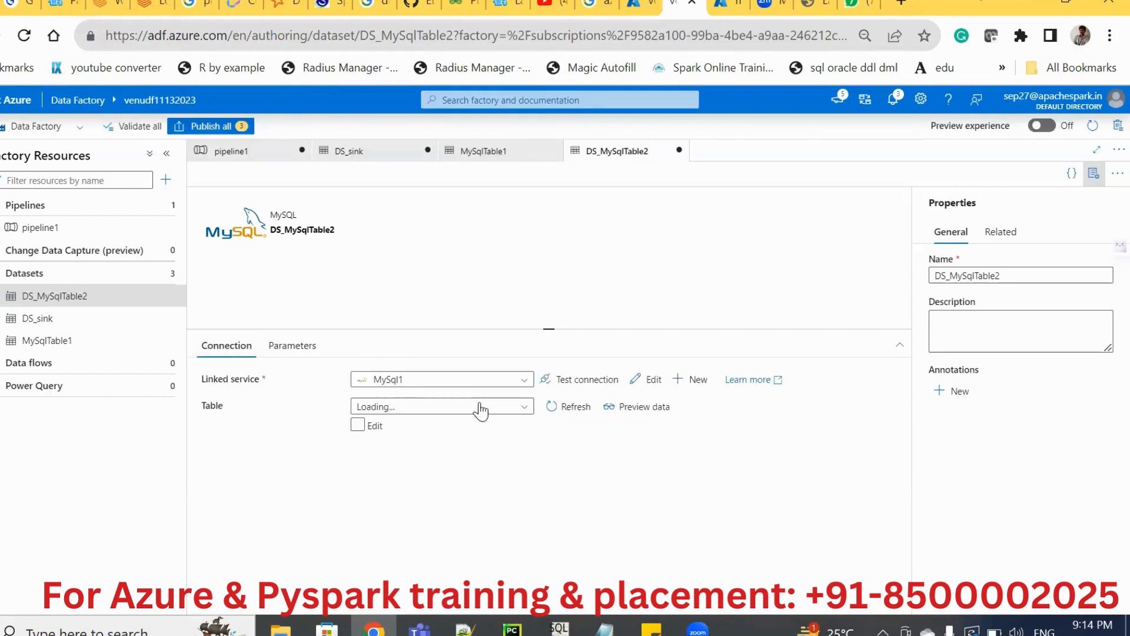
pyautogui.click(367, 426)
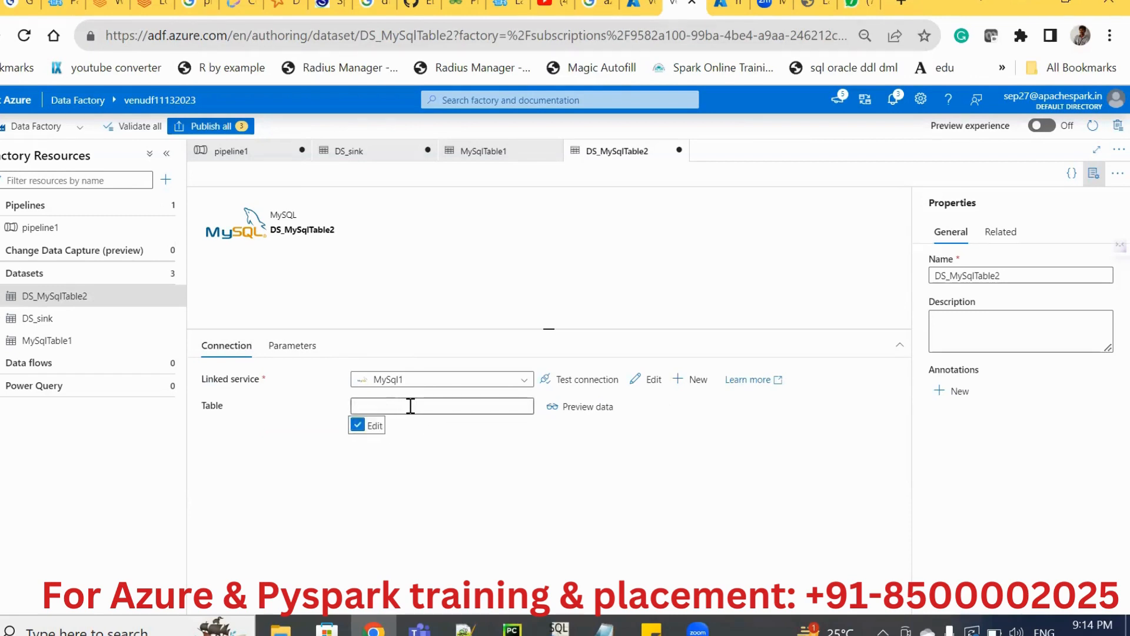
pyautogui.click(409, 405)
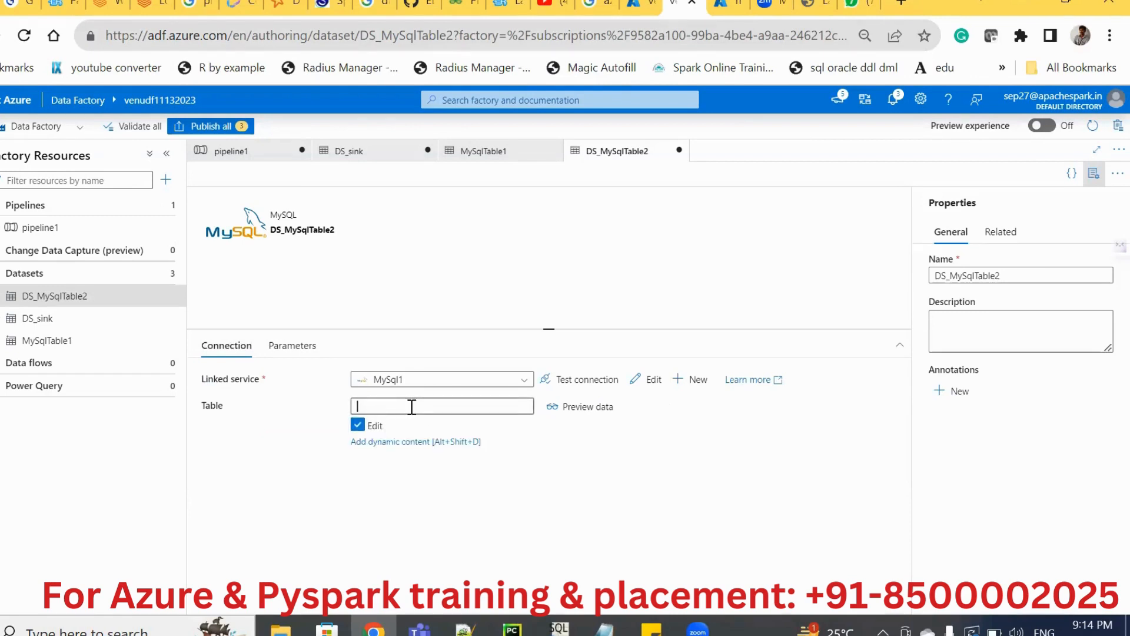
pyautogui.click(415, 442)
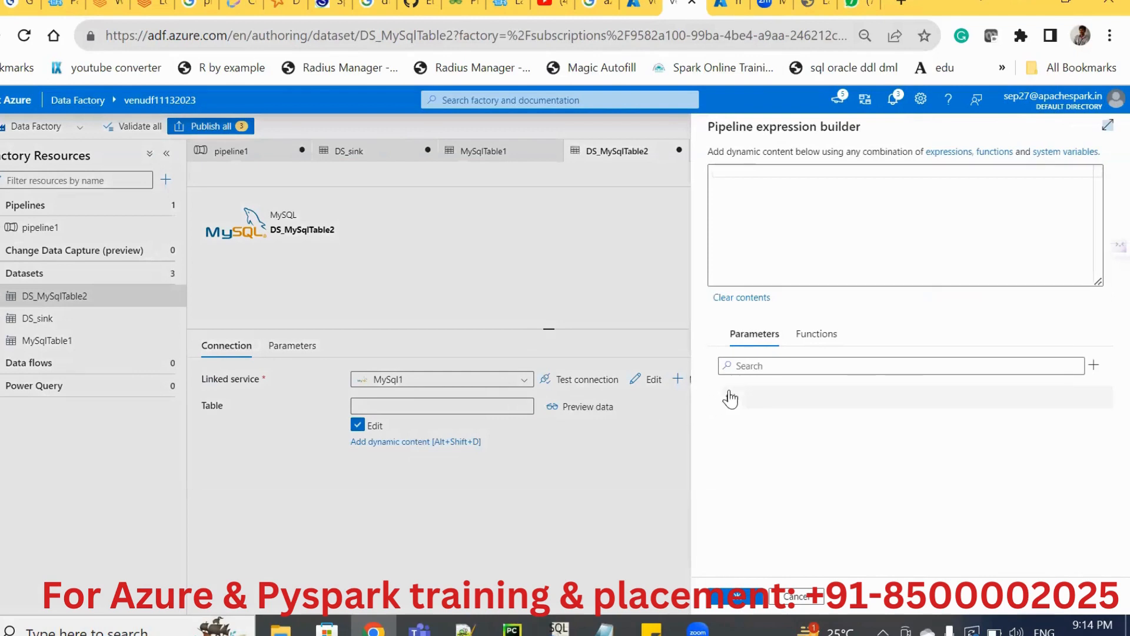
pyautogui.click(734, 398)
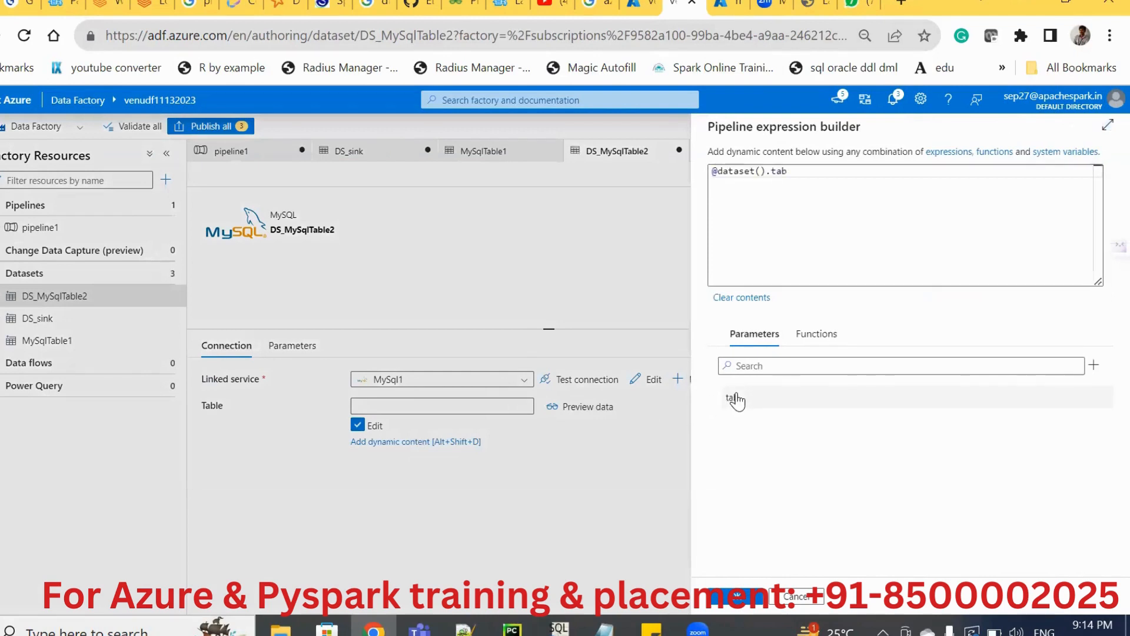
pyautogui.click(737, 597)
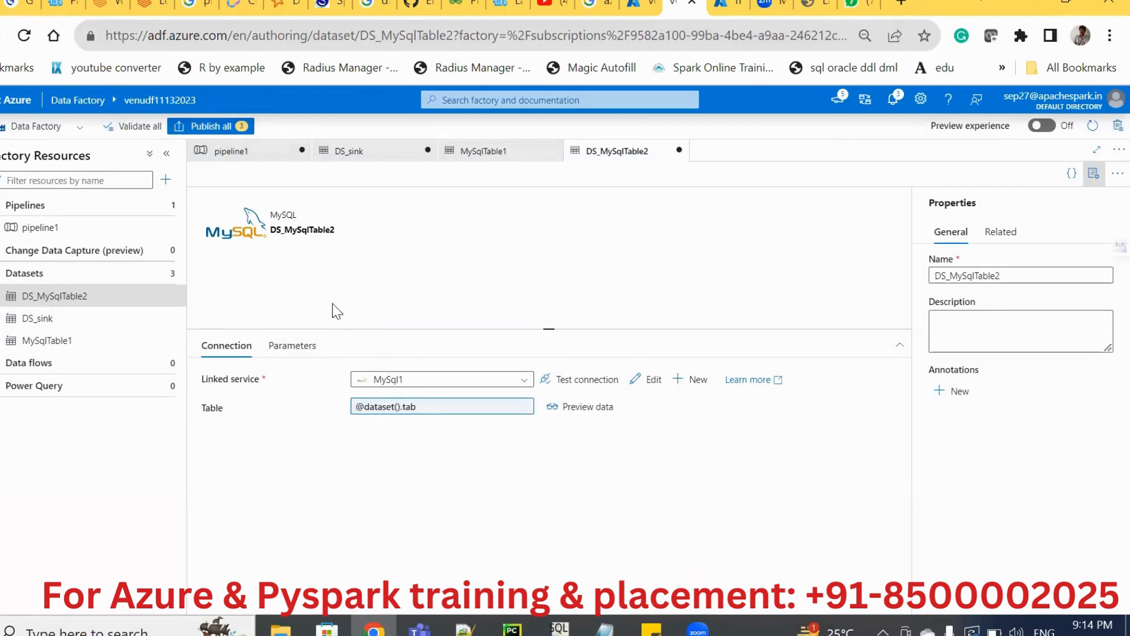
pyautogui.click(295, 346)
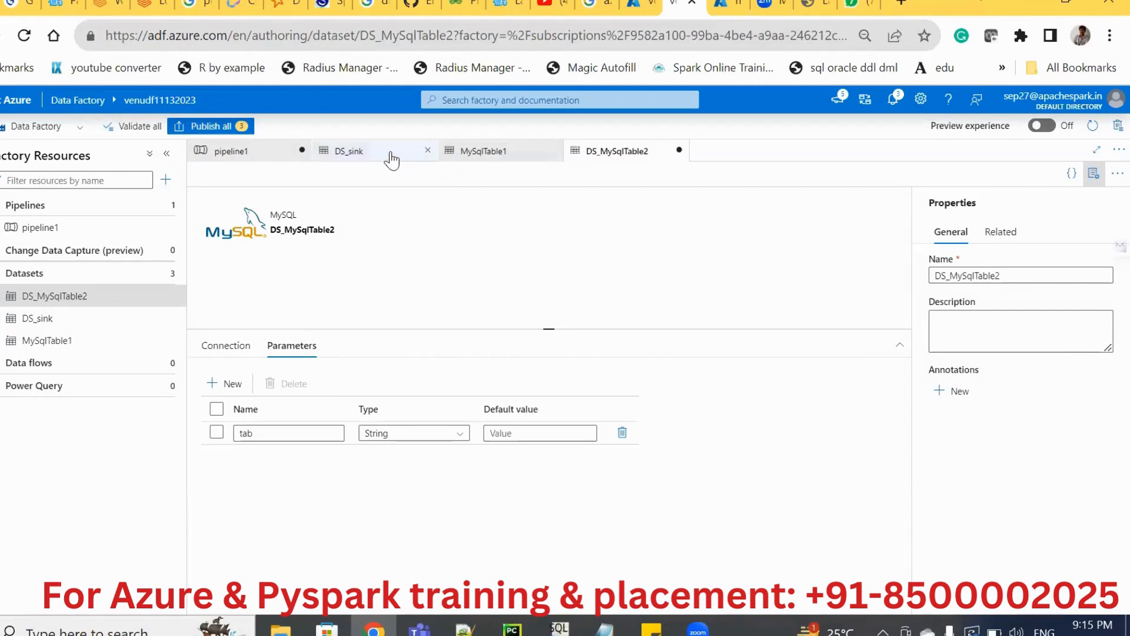
# Set the source dataset of the Copy data1 activity in pipeline1 to DS_MySqlTable2.
pyautogui.click(242, 155)
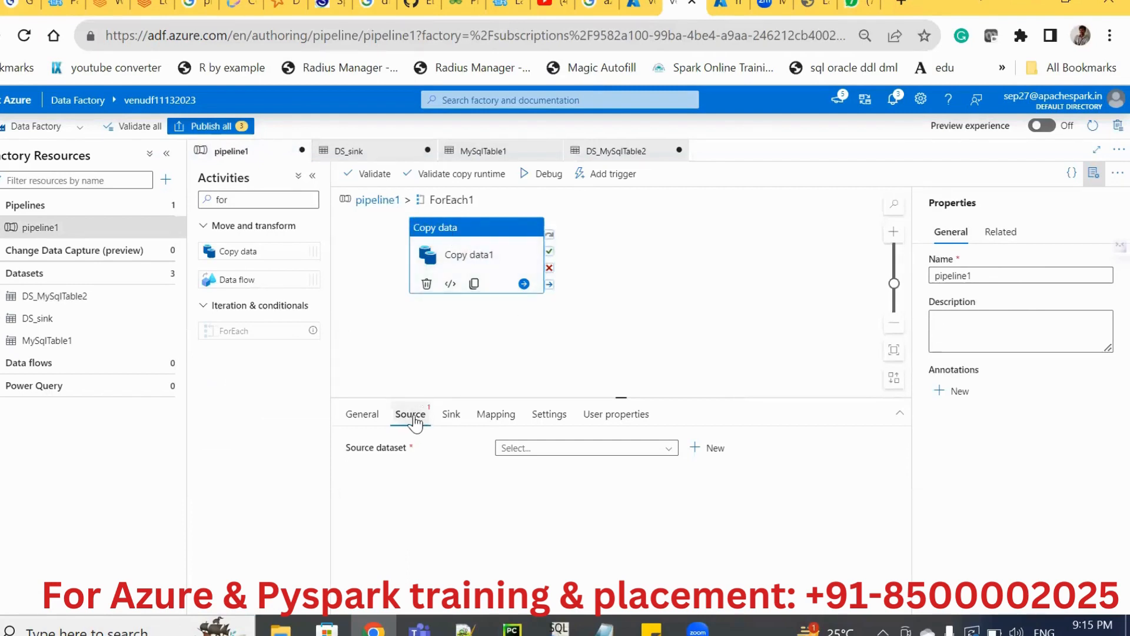
pyautogui.click(551, 450)
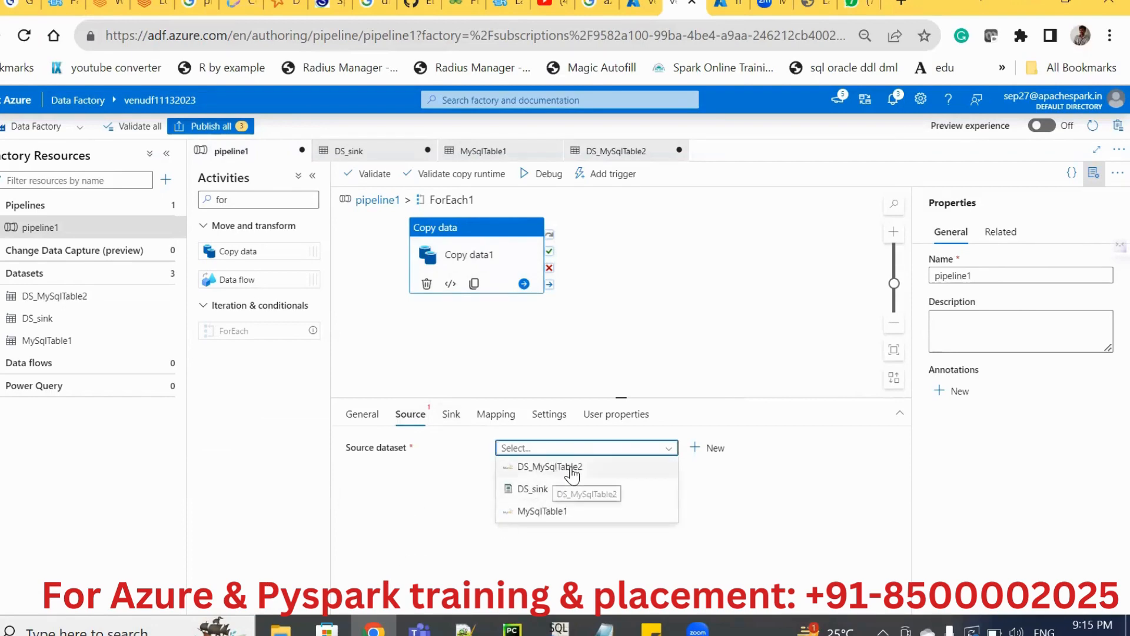
pyautogui.click(572, 468)
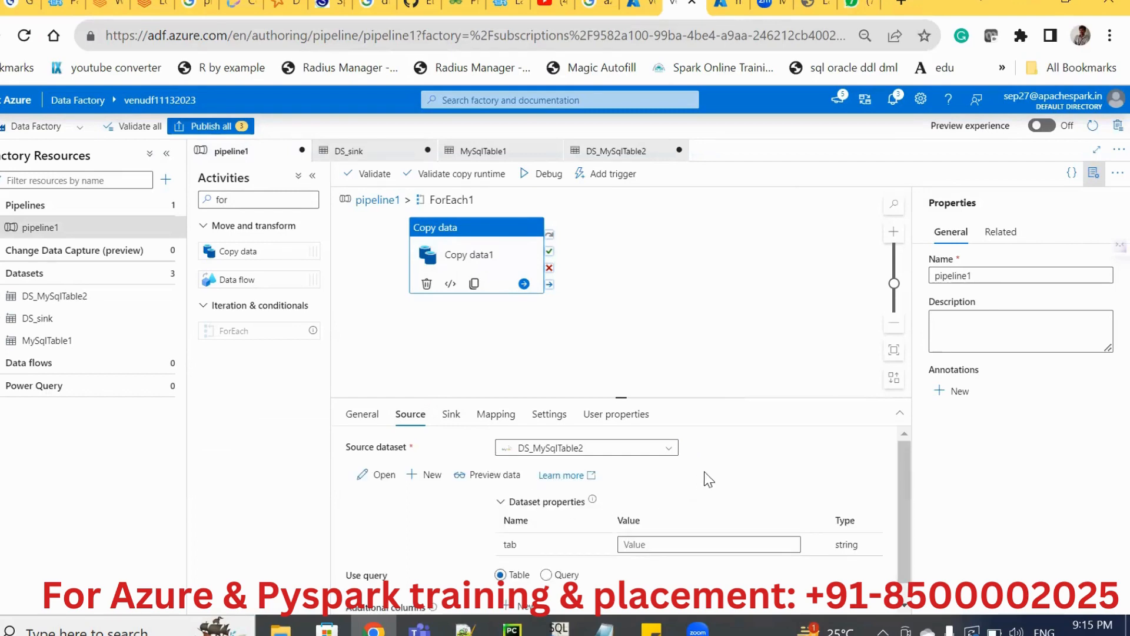
pyautogui.click(695, 314)
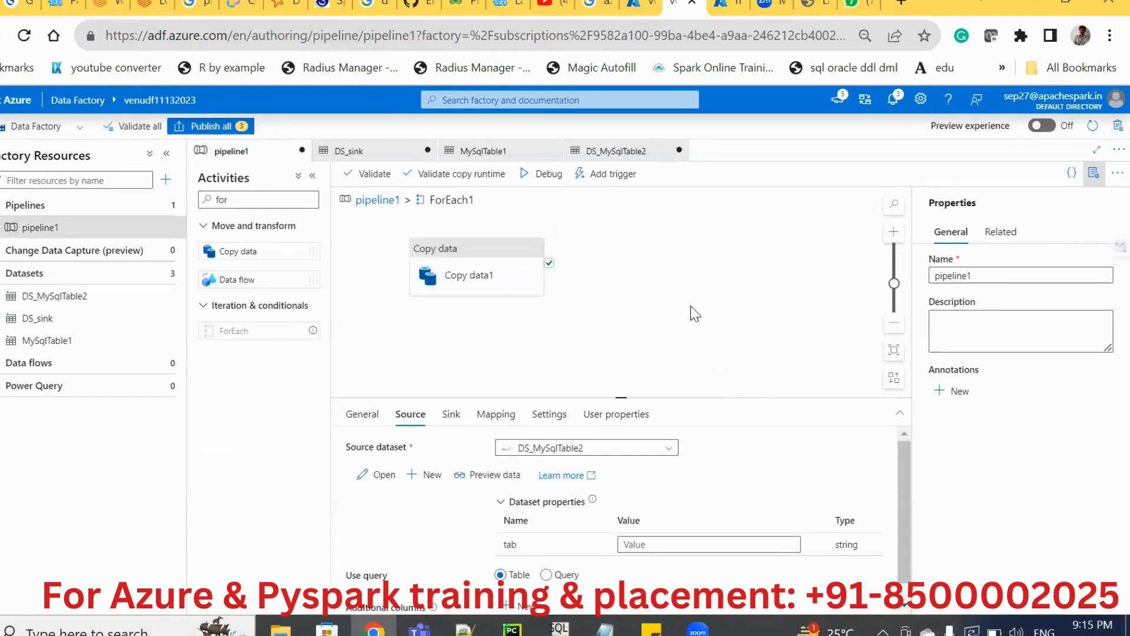
pyautogui.click(502, 253)
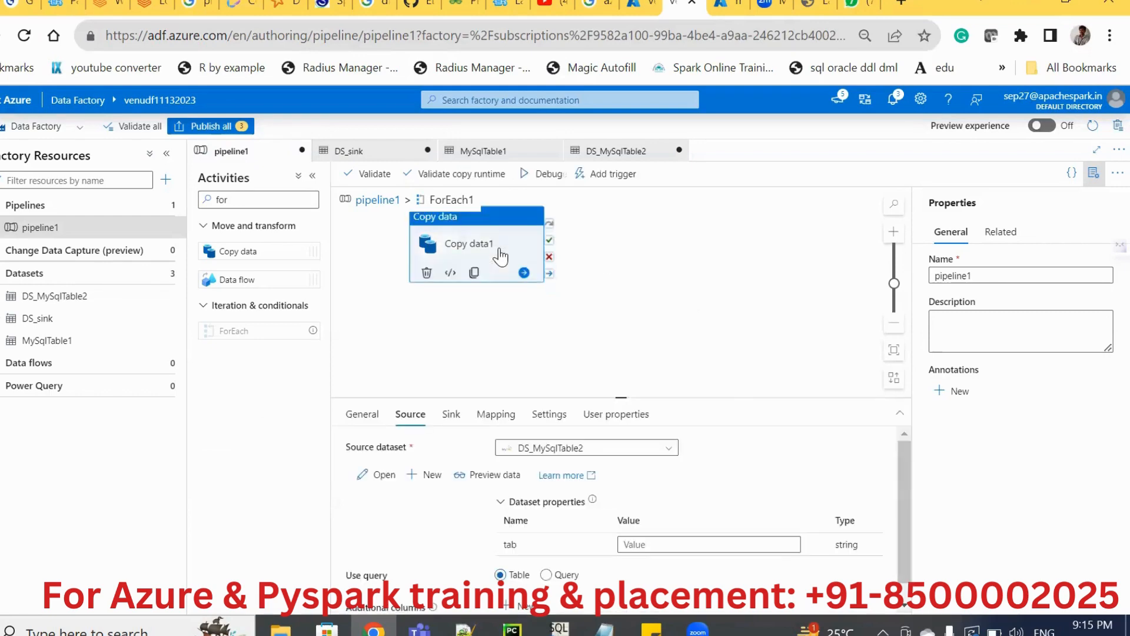
pyautogui.click(649, 545)
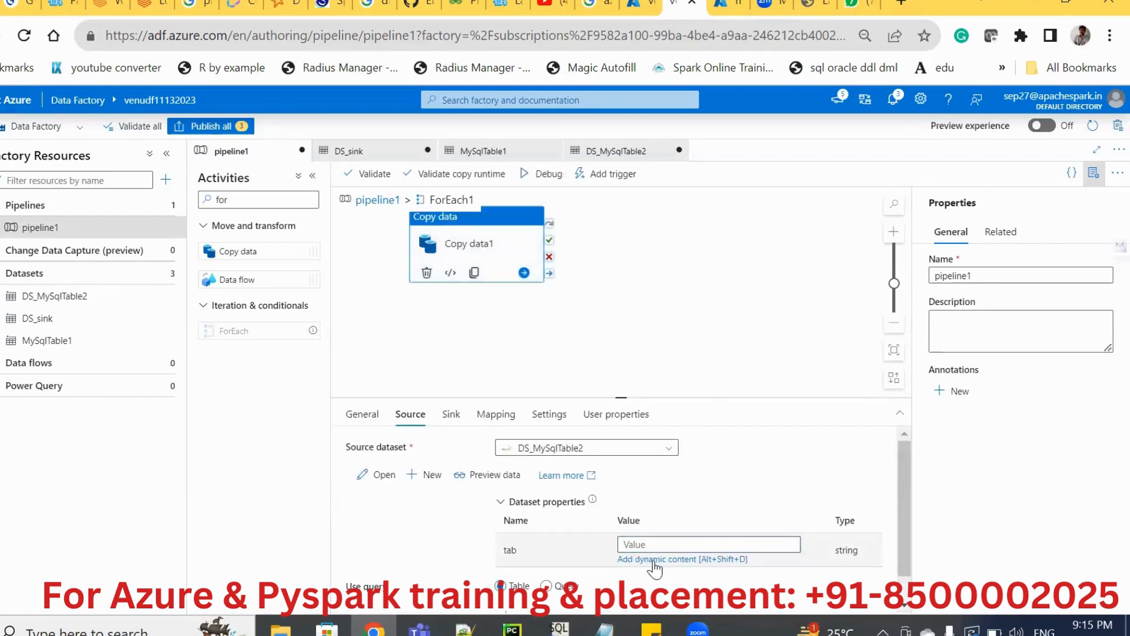
pyautogui.click(654, 559)
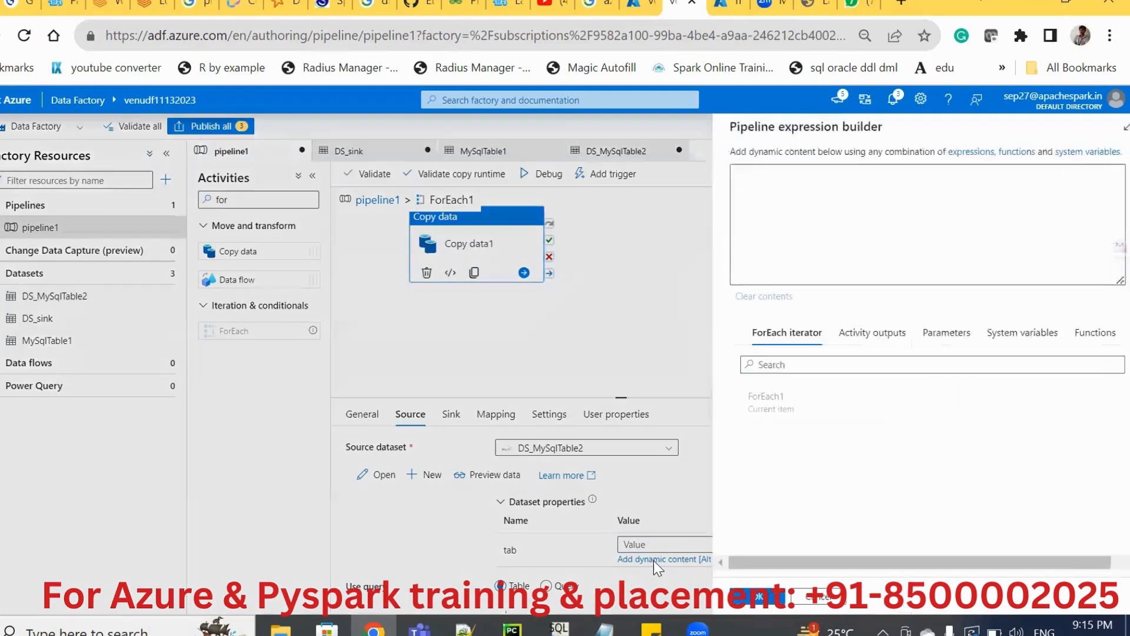
pyautogui.click(735, 412)
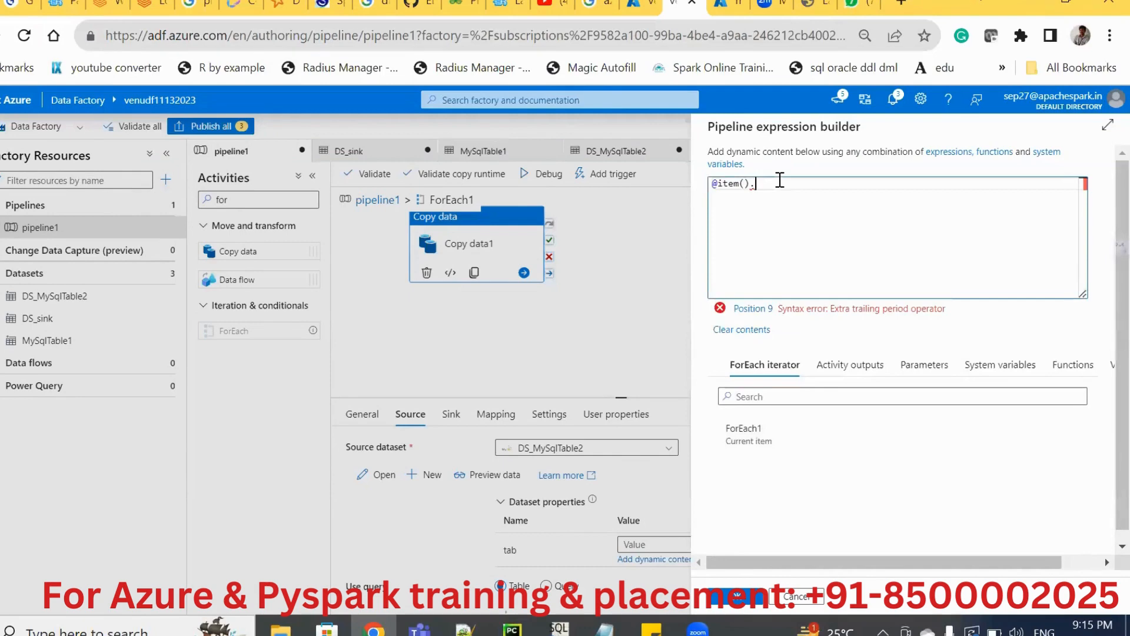
pyautogui.write('.E')
pyautogui.press('BackSpace')
pyautogui.write('T')
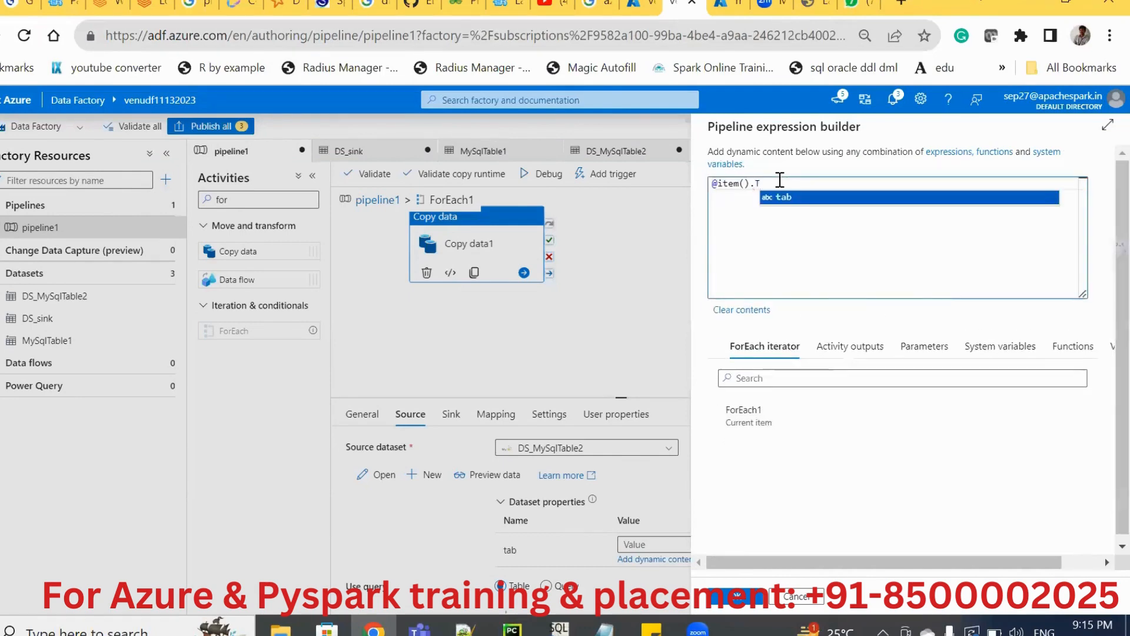
pyautogui.write('ABLE_NAME')
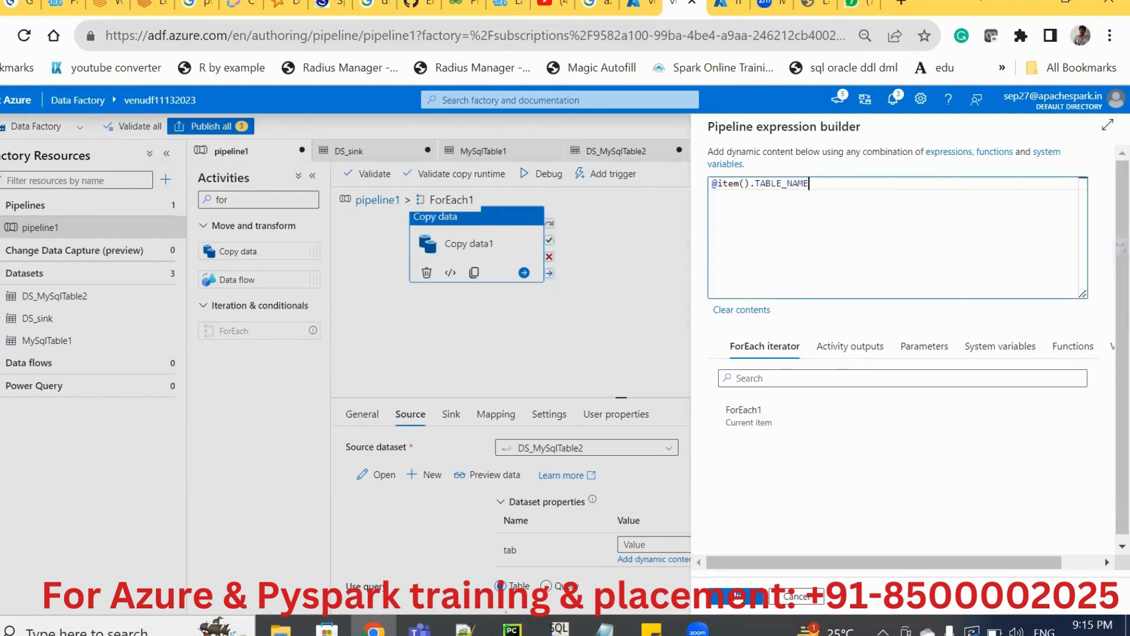
pyautogui.click(737, 596)
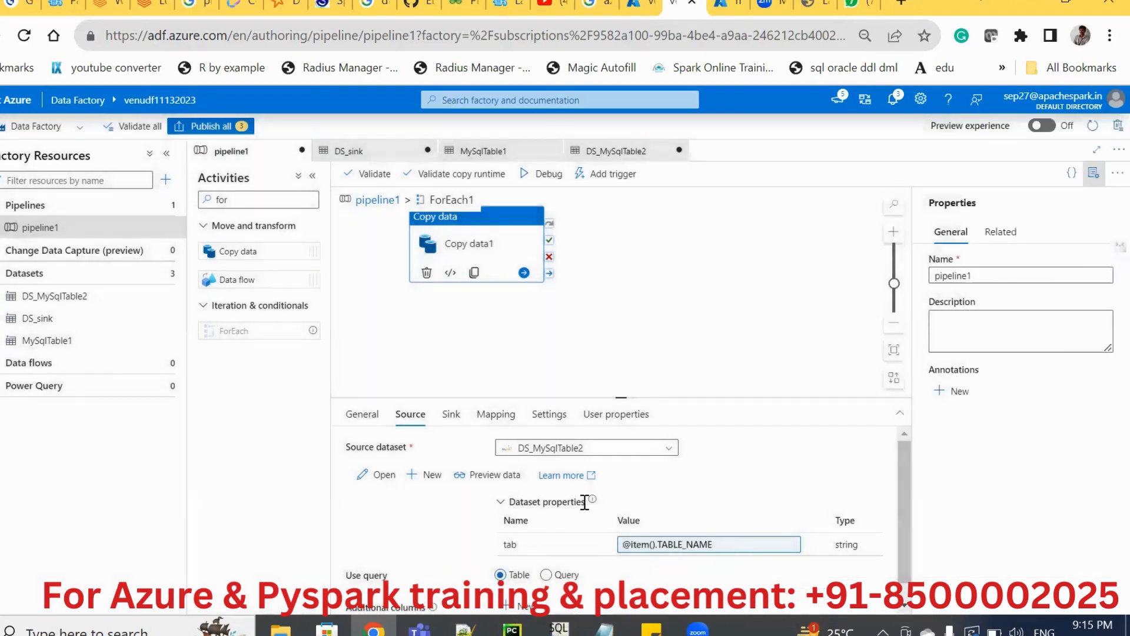
# Return to the main pipeline1 canvas and check the TABLE_NAME key in the Lookup1 debug output.
pyautogui.click(368, 204)
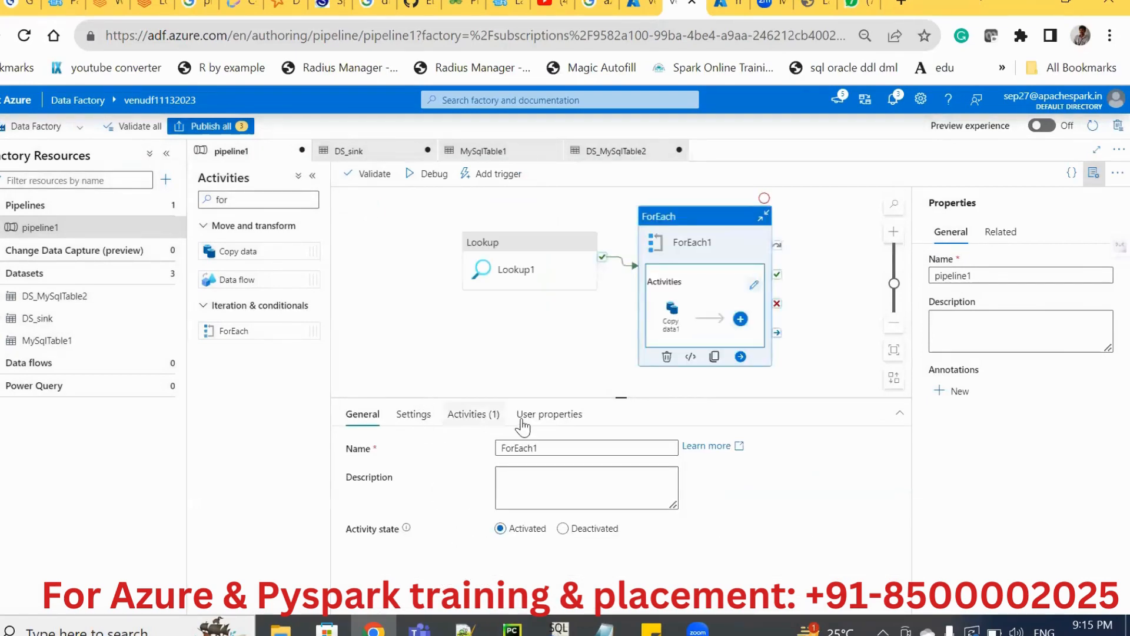
pyautogui.click(366, 311)
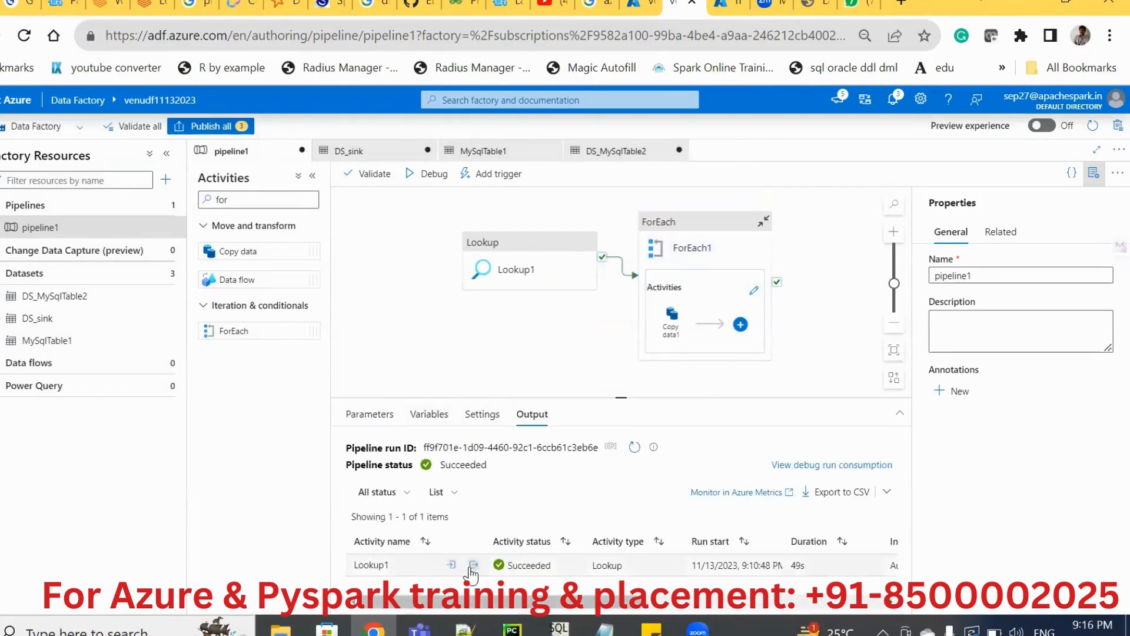
pyautogui.click(472, 566)
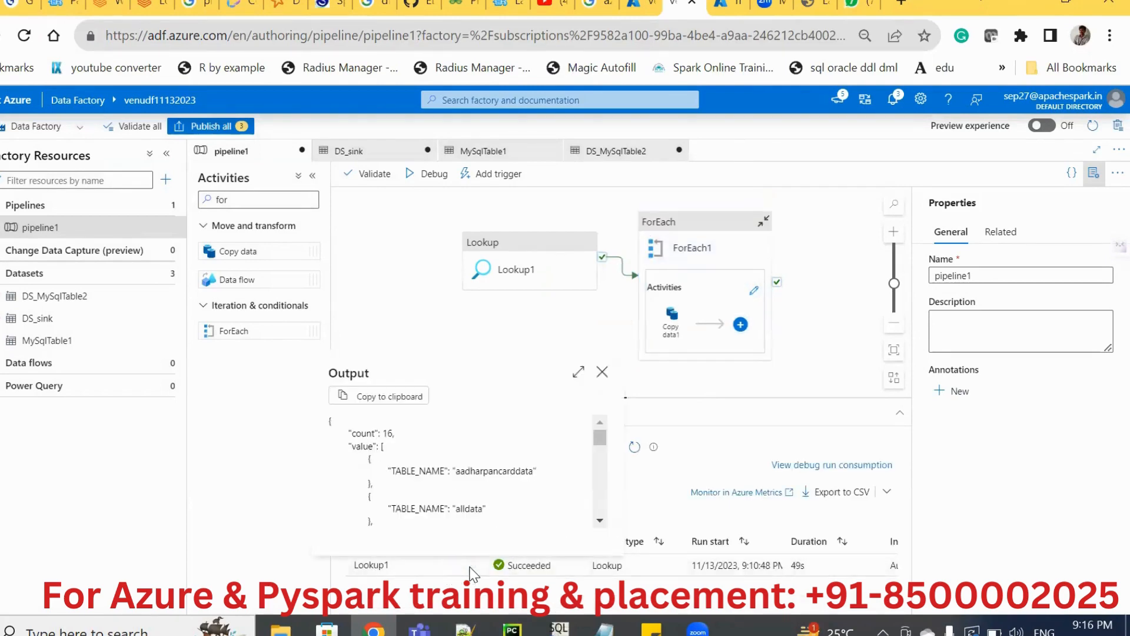
pyautogui.doubleClick(412, 468)
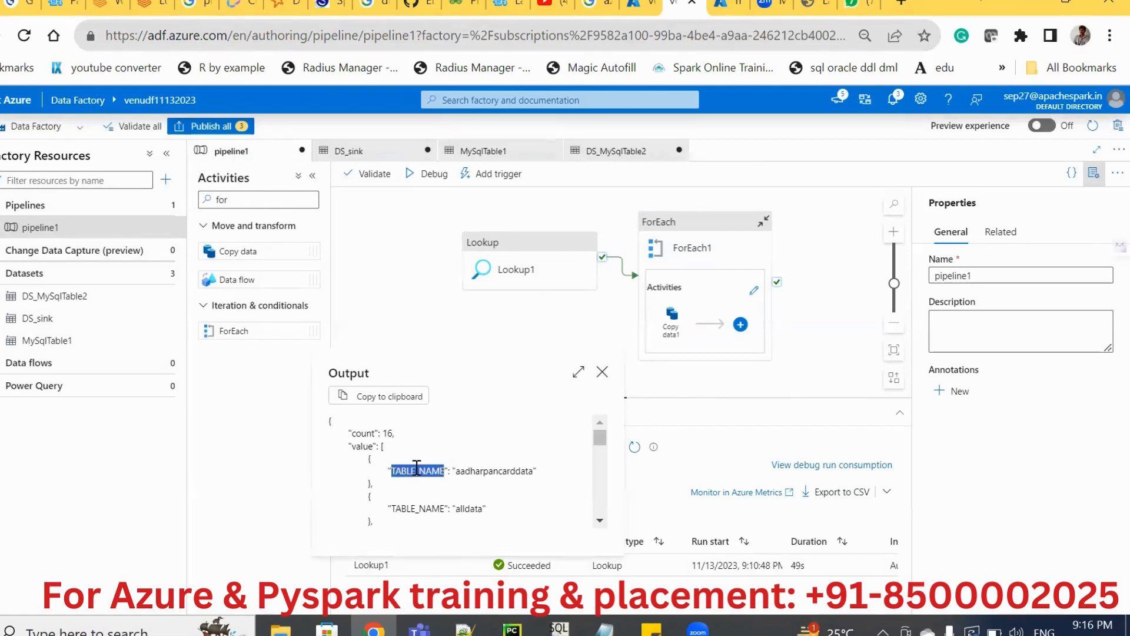
# Select the TABLE_NAME key in the Lookup1 output, close it, and check the tab expression in the Copy data1 source inside ForEach1.
pyautogui.click(417, 468)
pyautogui.doubleClick(417, 468)
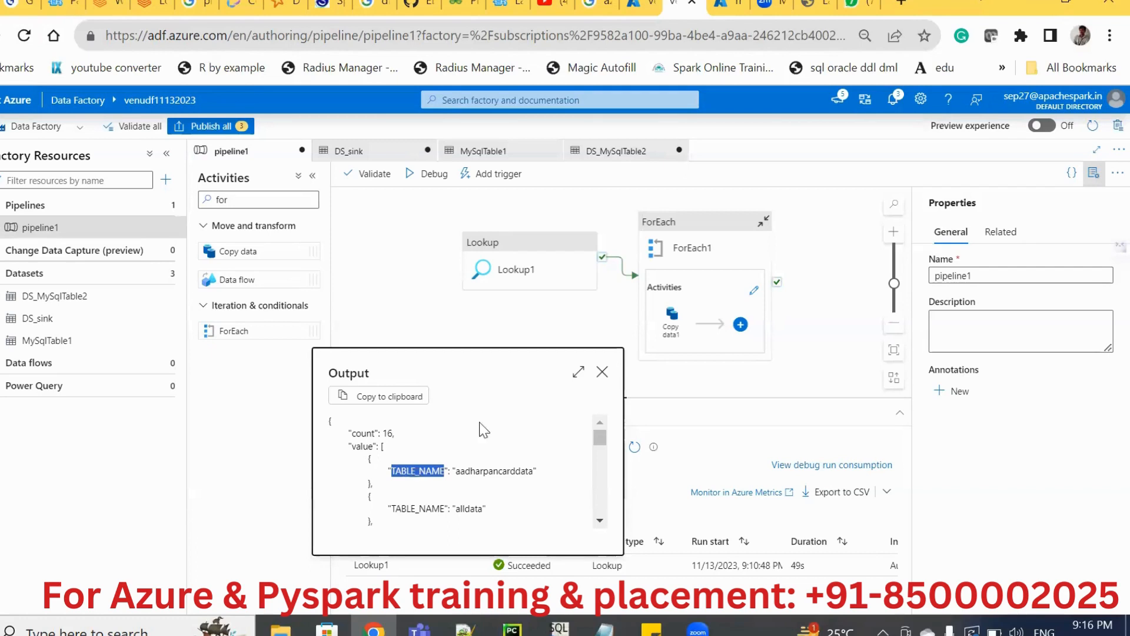
pyautogui.click(602, 372)
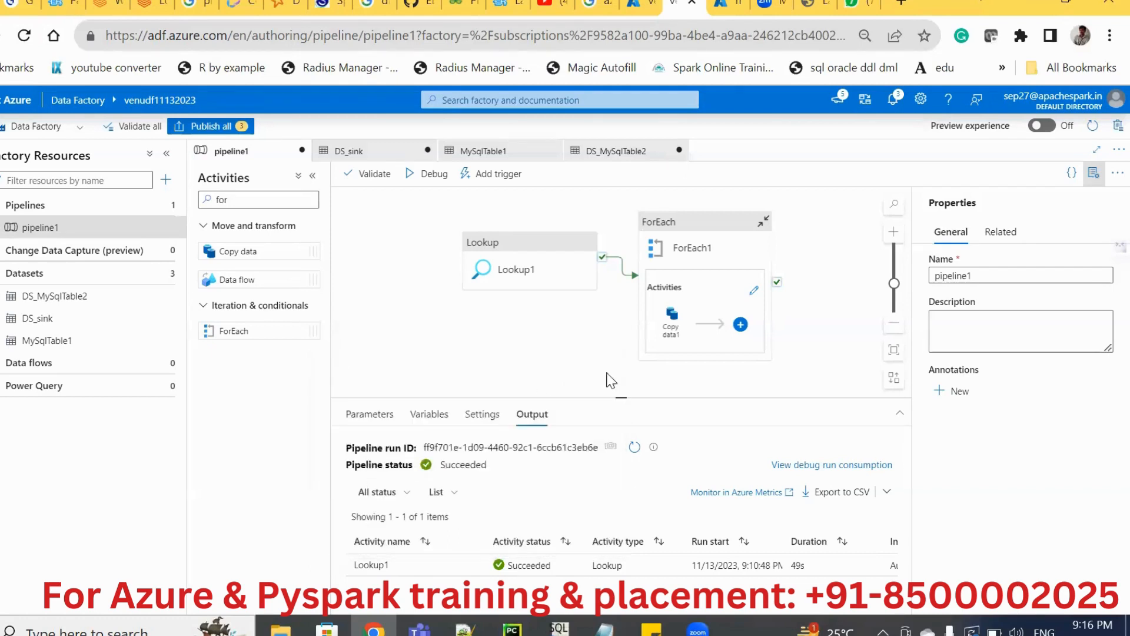
pyautogui.doubleClick(684, 302)
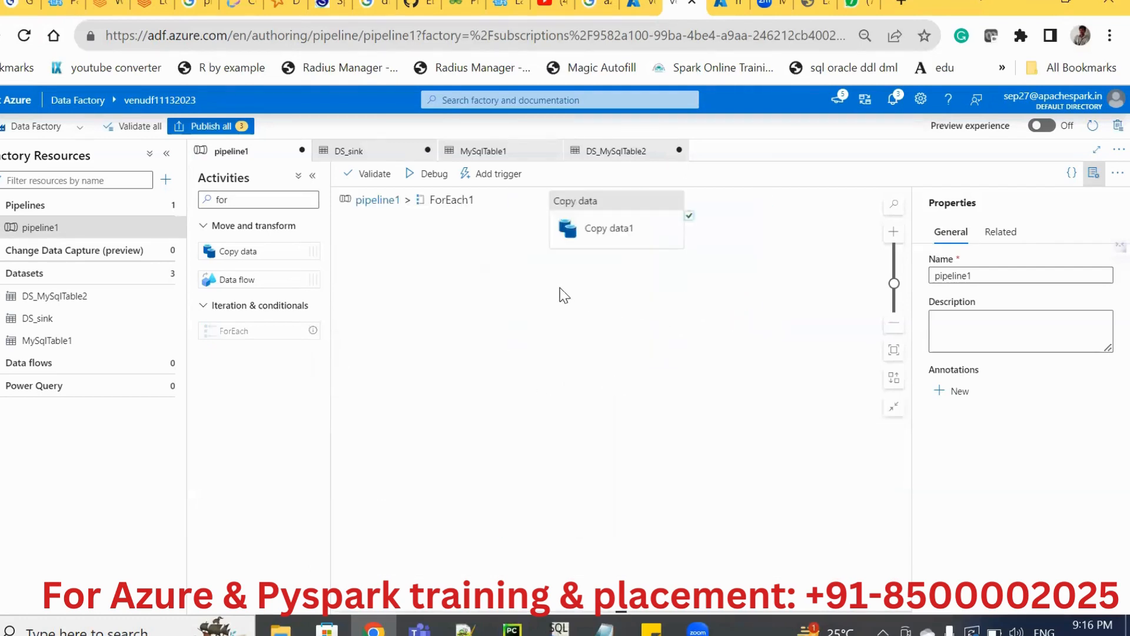
pyautogui.click(586, 237)
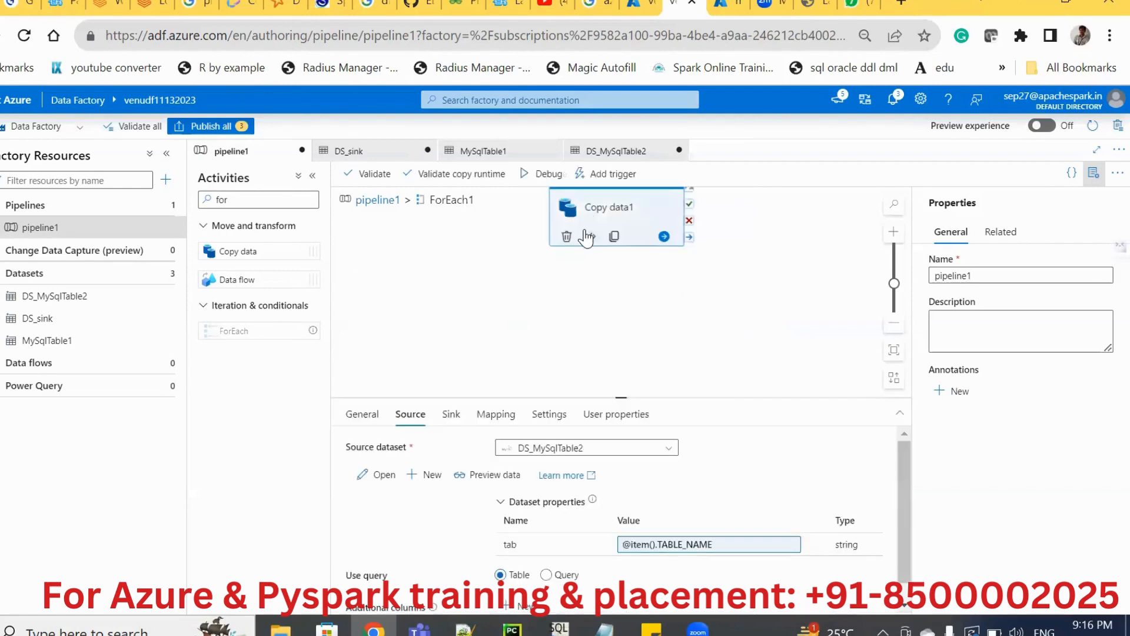
pyautogui.click(688, 546)
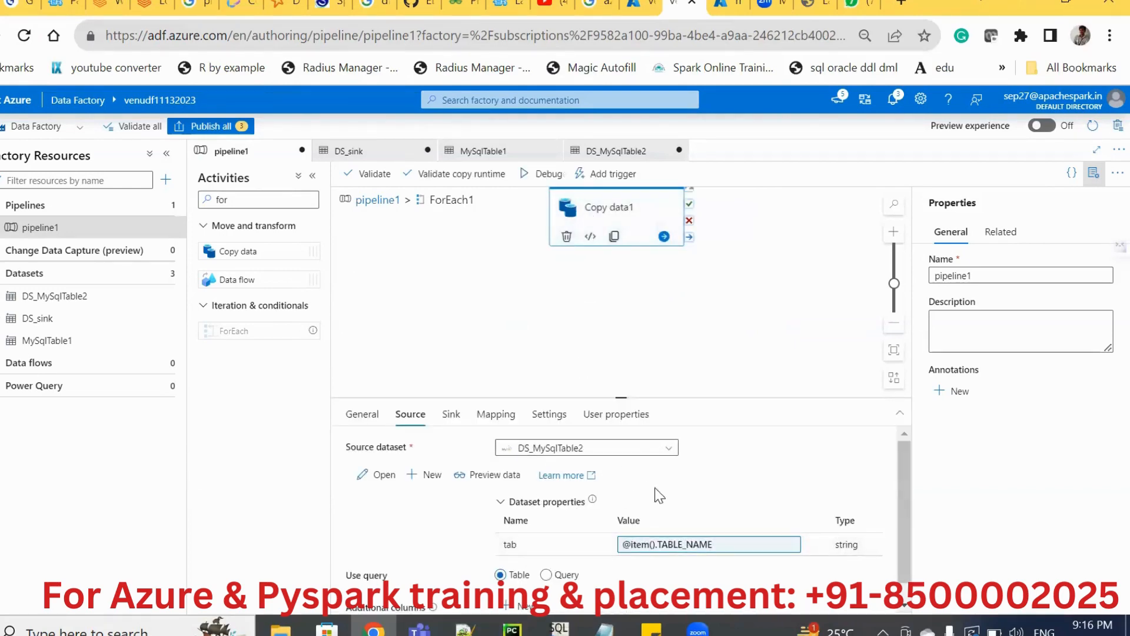
pyautogui.click(452, 416)
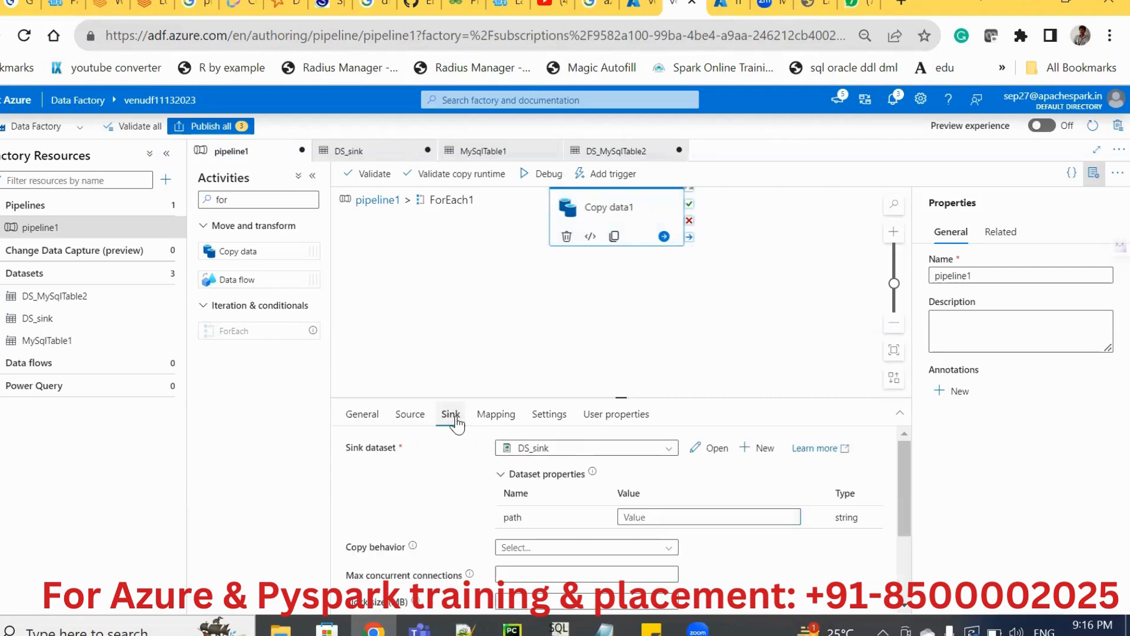
pyautogui.click(659, 520)
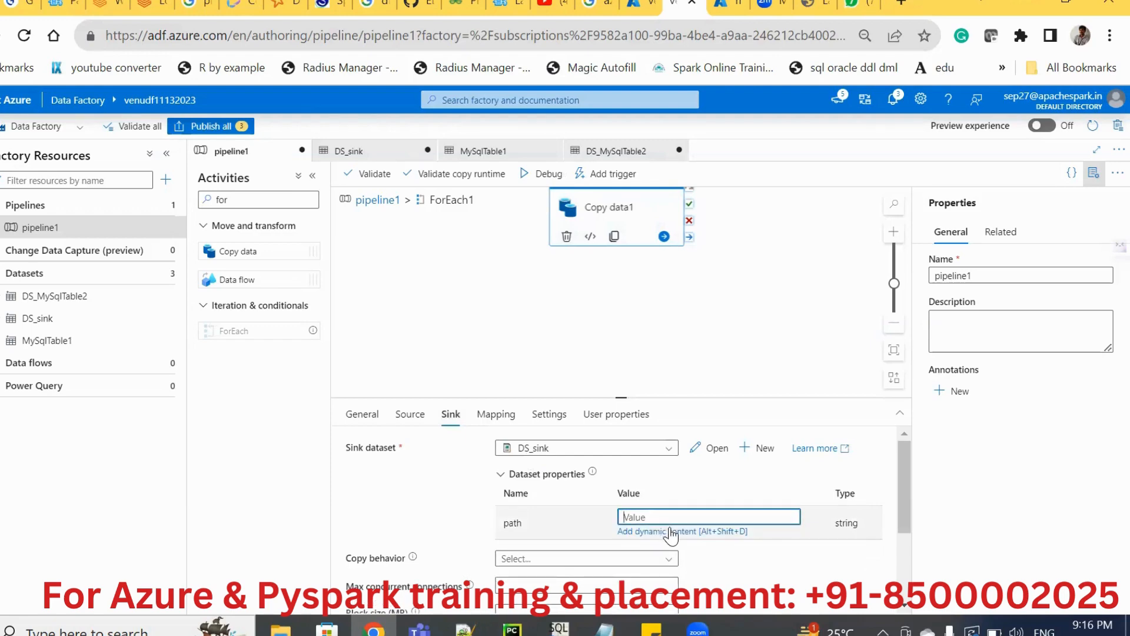
pyautogui.click(671, 531)
pyautogui.click(746, 408)
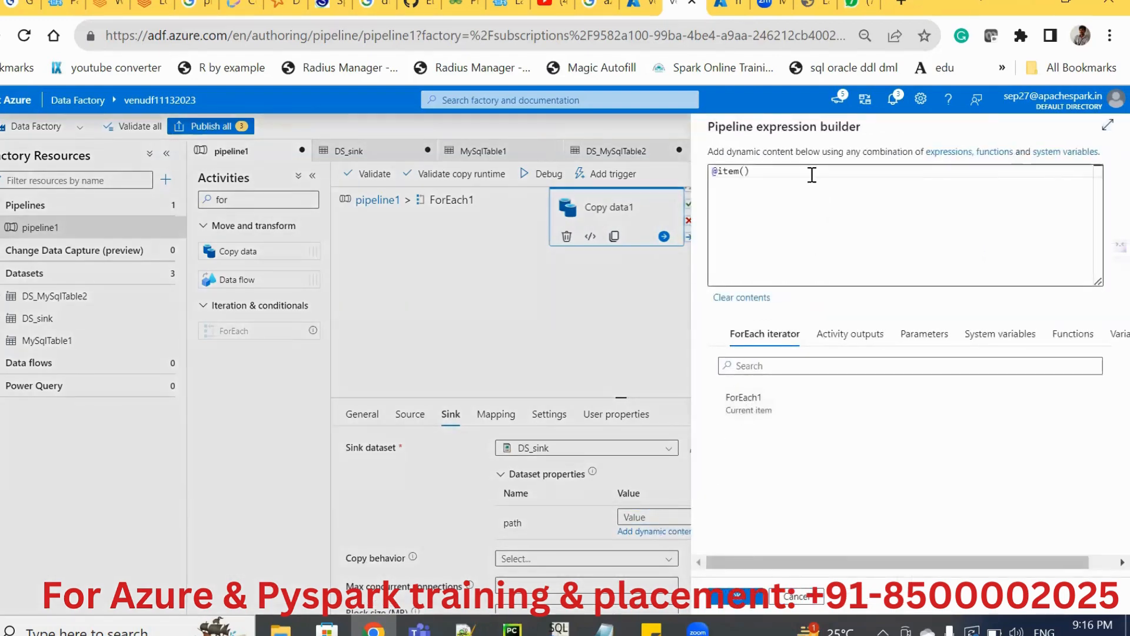
pyautogui.write('.')
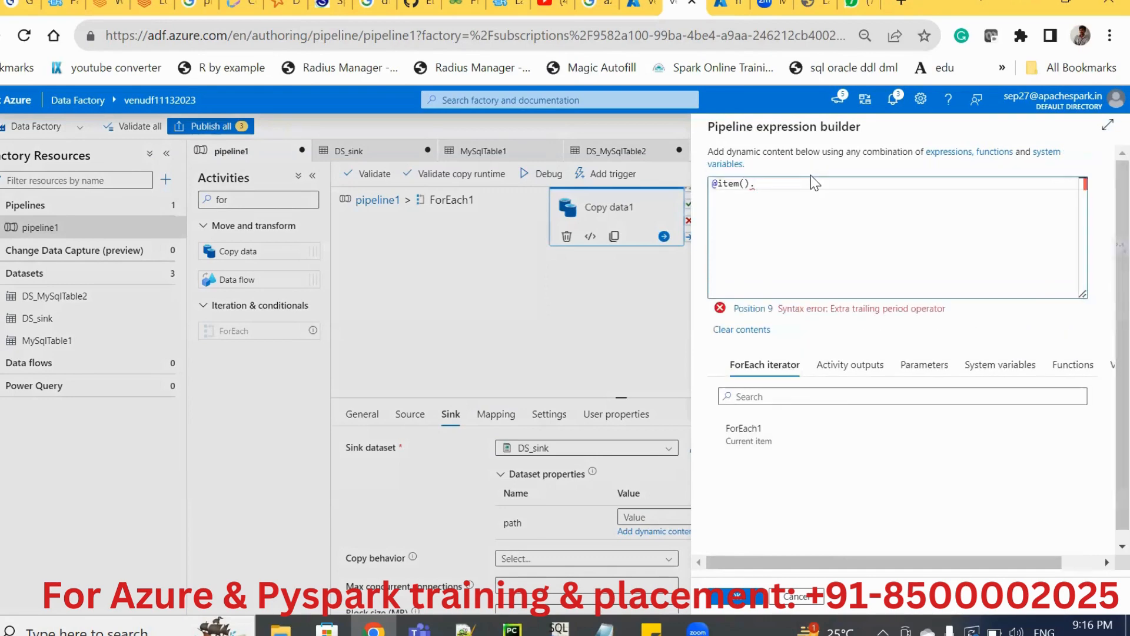
pyautogui.write('a')
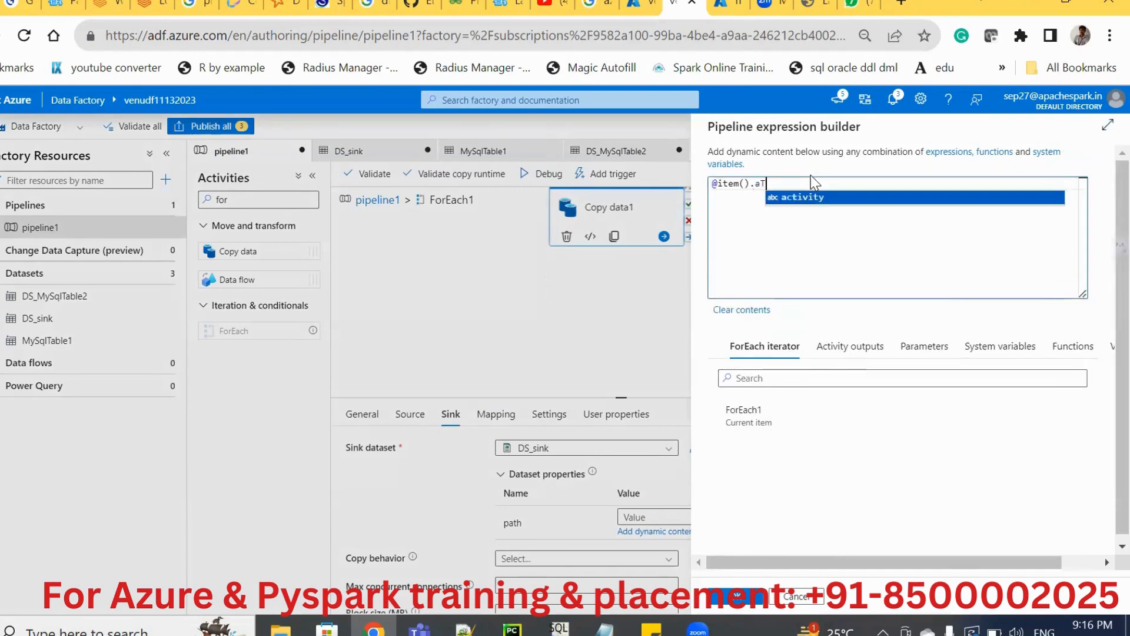
pyautogui.press('BackSpace')
pyautogui.write('TABLE_NAME')
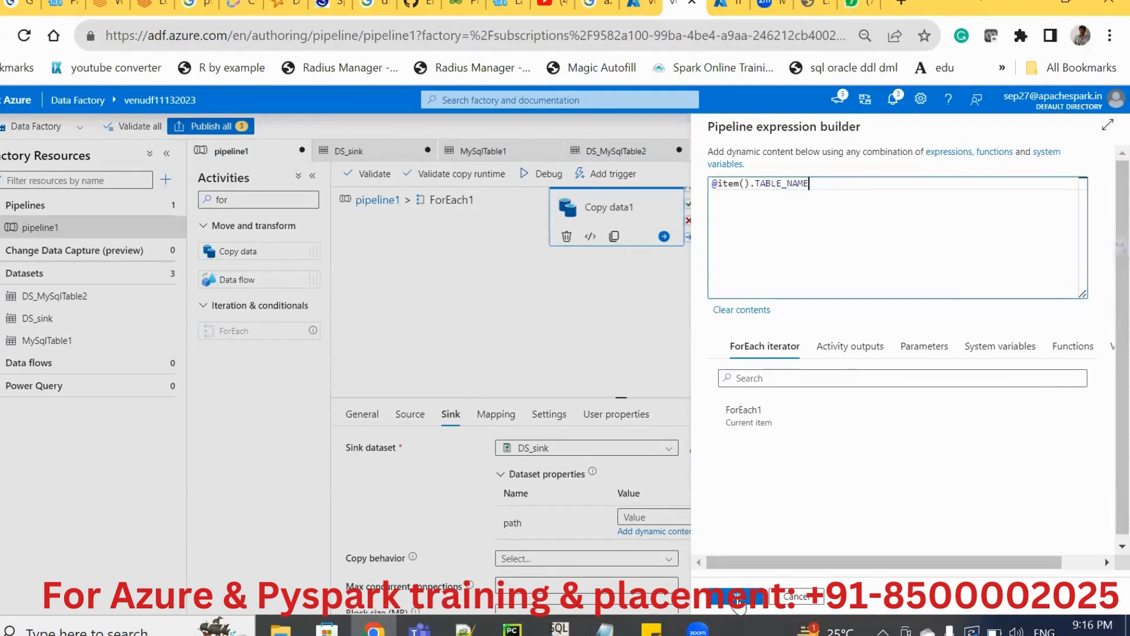
pyautogui.click(738, 598)
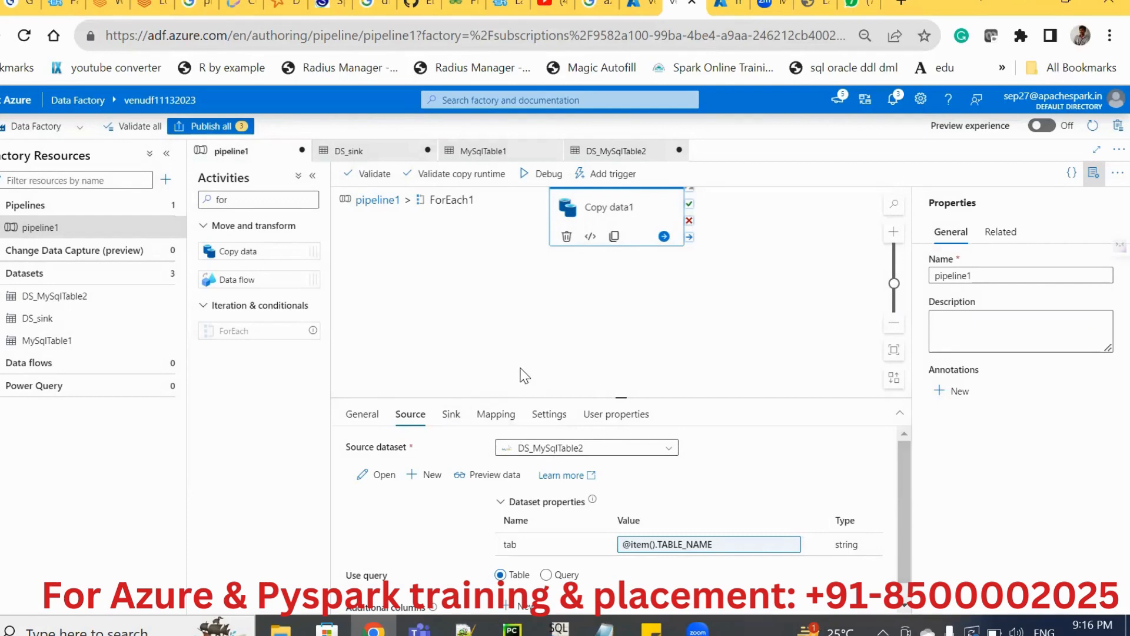
# Start a debug run of the pipeline and return from ForEach1 to the main pipeline1 canvas.
pyautogui.click(549, 330)
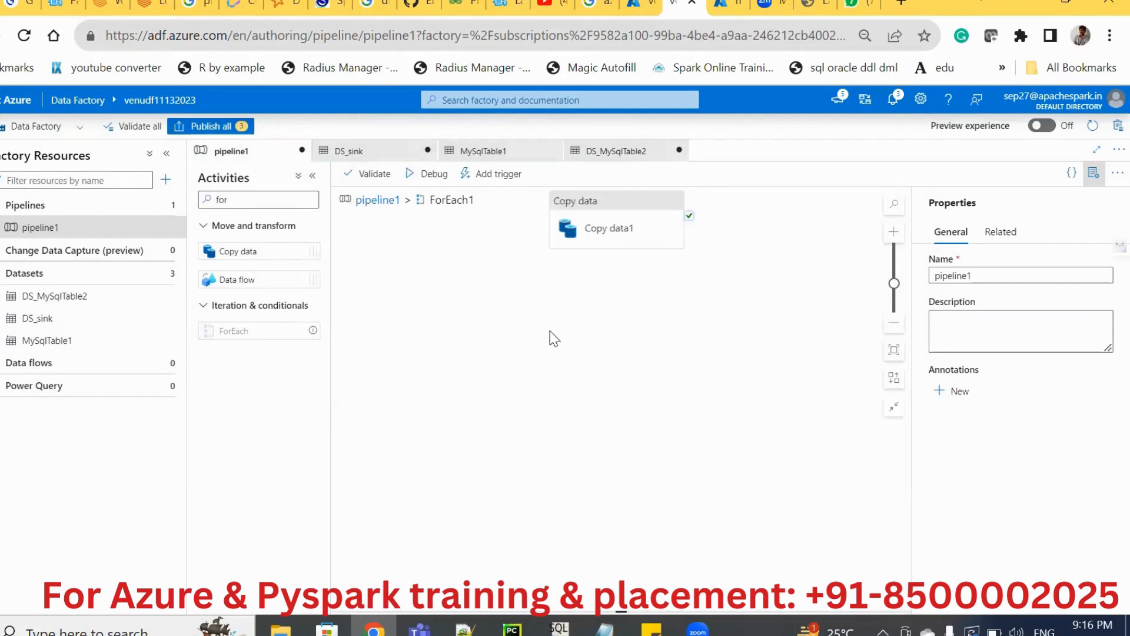
pyautogui.click(425, 178)
pyautogui.click(379, 201)
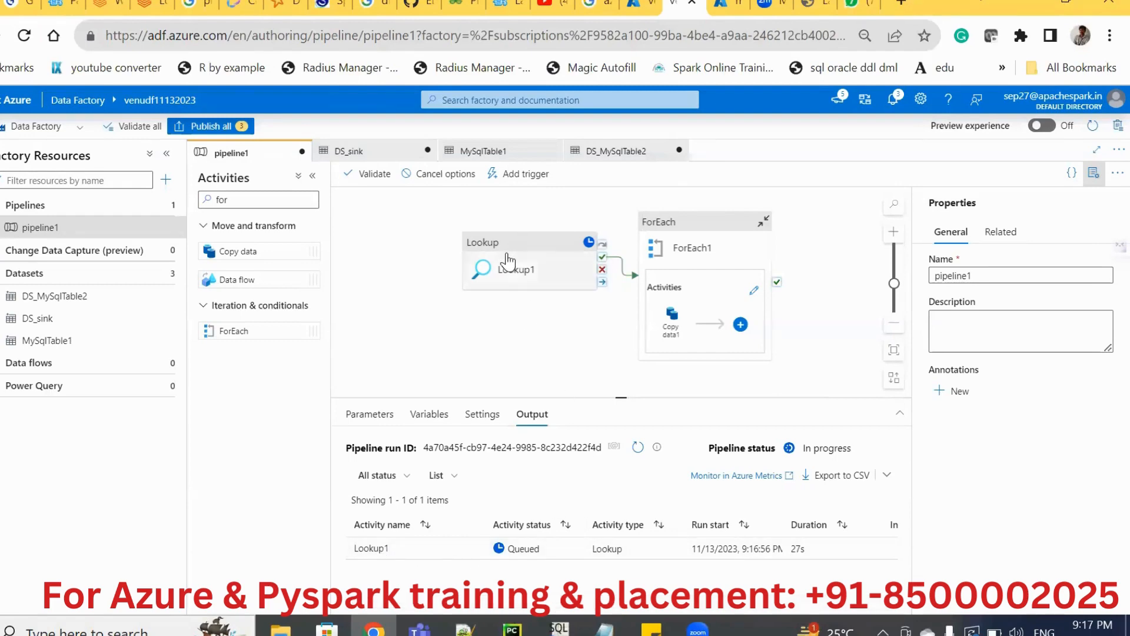
# Review the Sequential and Items settings of ForEach1, and check the activity statuses of the running pipeline.
pyautogui.click(715, 296)
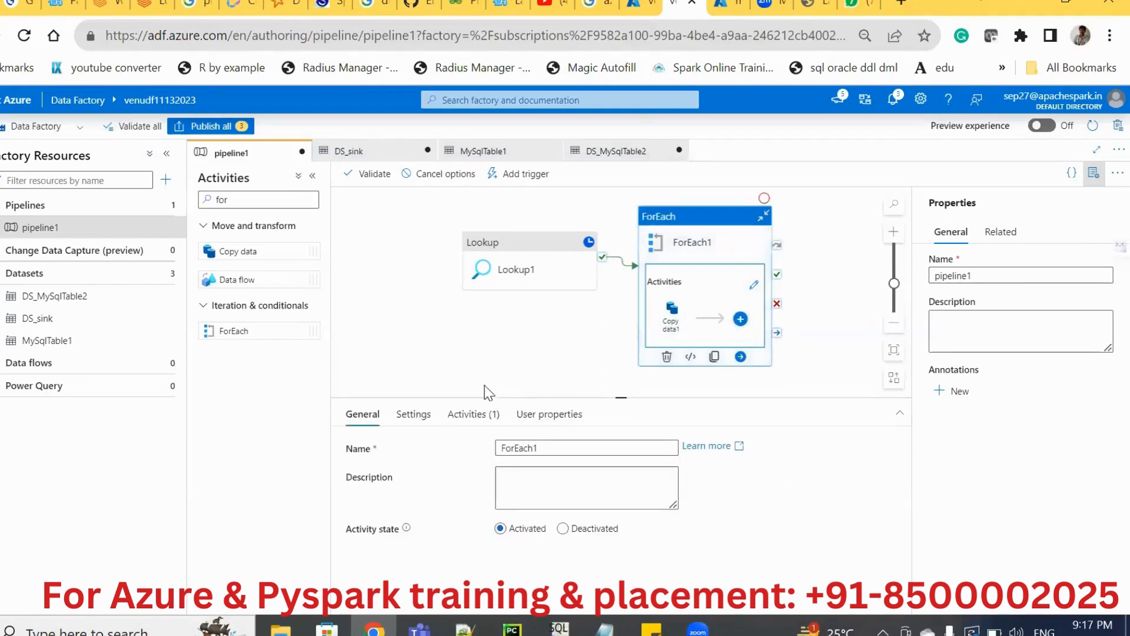
pyautogui.click(399, 420)
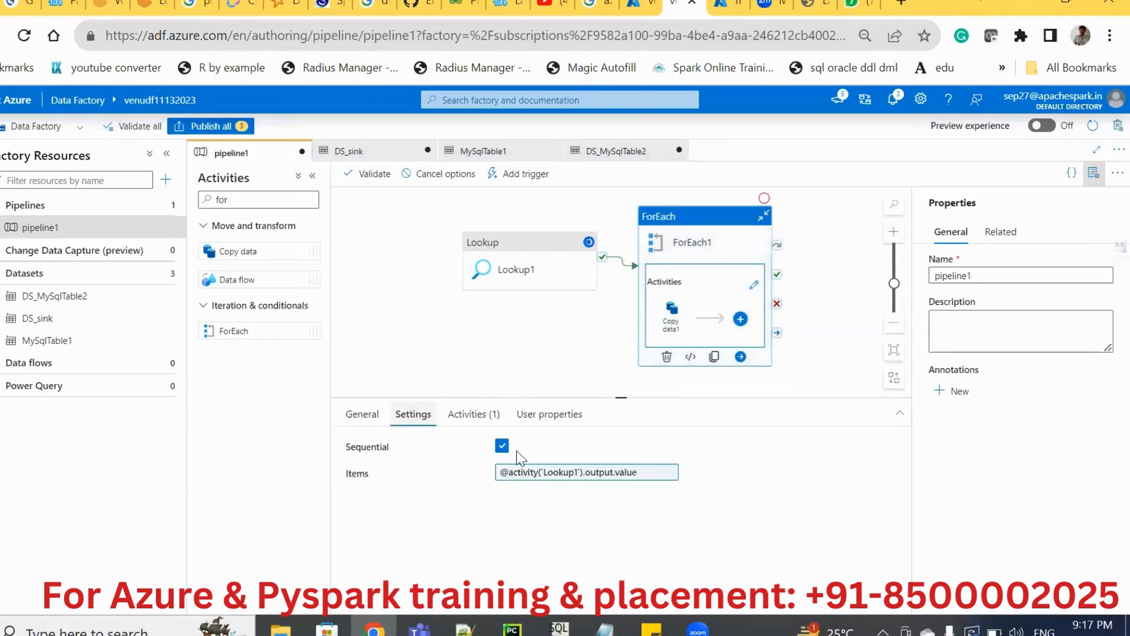
pyautogui.click(415, 363)
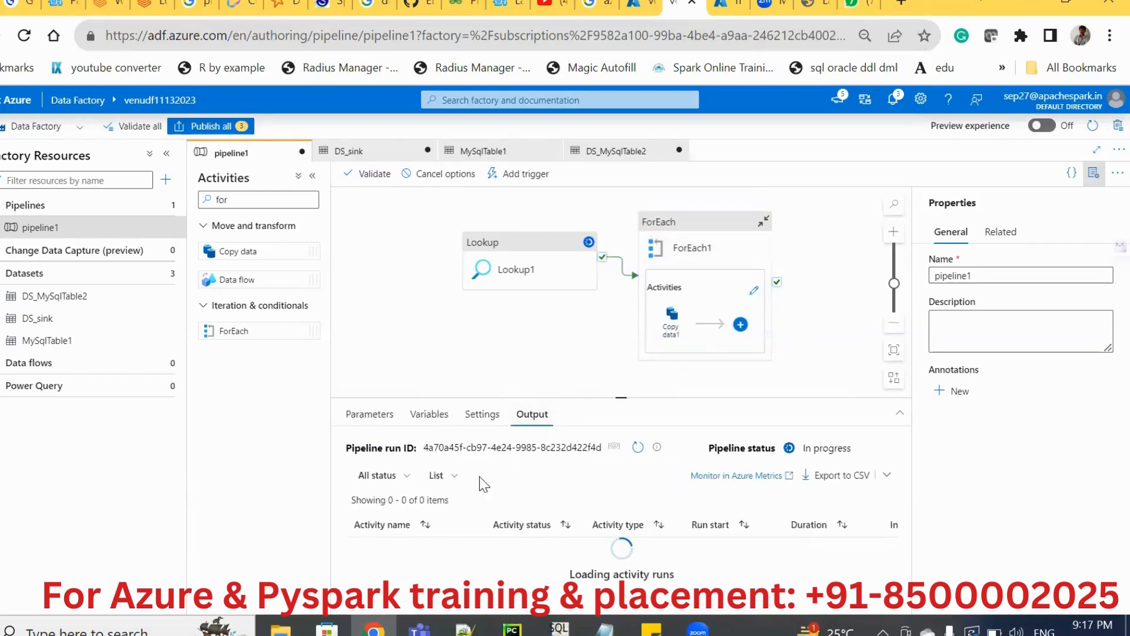
pyautogui.moveTo(430, 548)
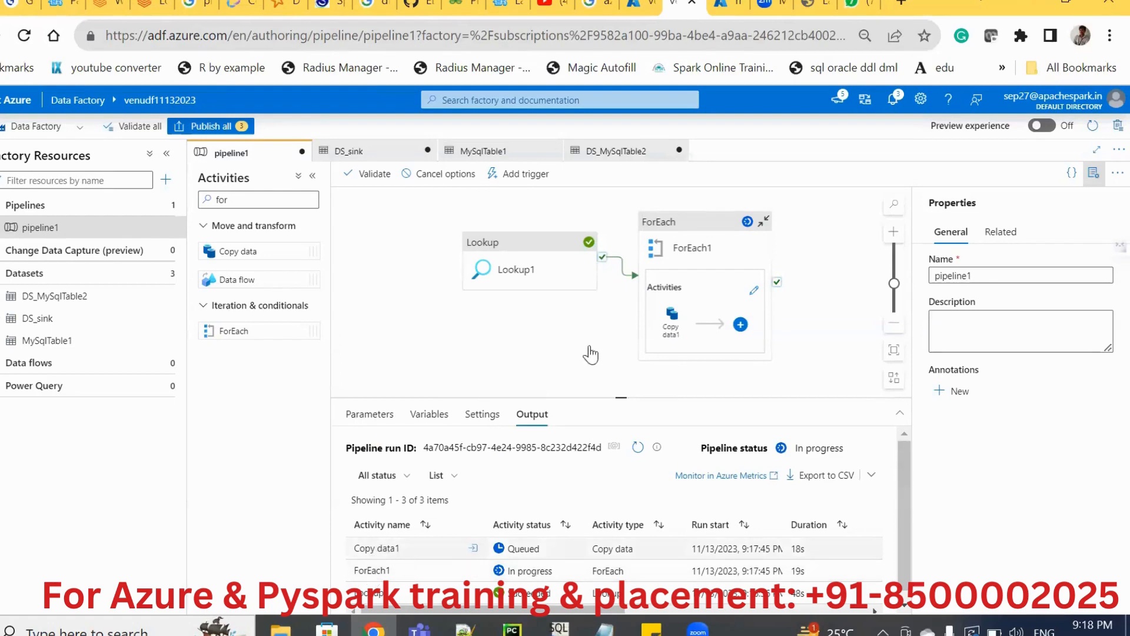
# Open Copy data1 inside ForEach1 and review its source and sink dataset properties.
pyautogui.doubleClick(687, 277)
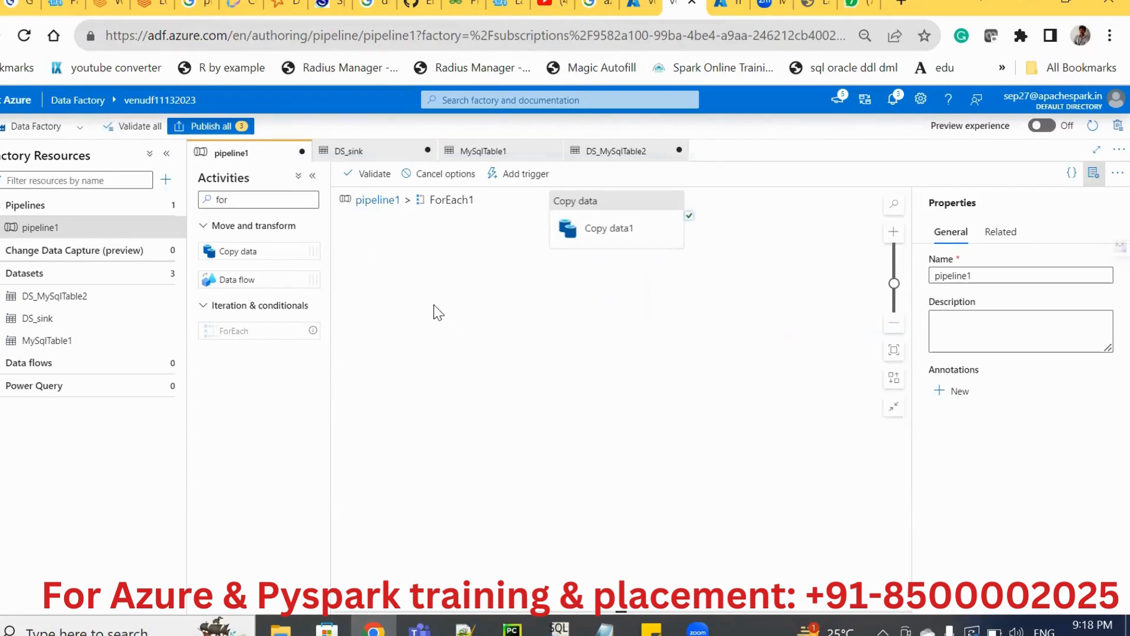
pyautogui.click(591, 239)
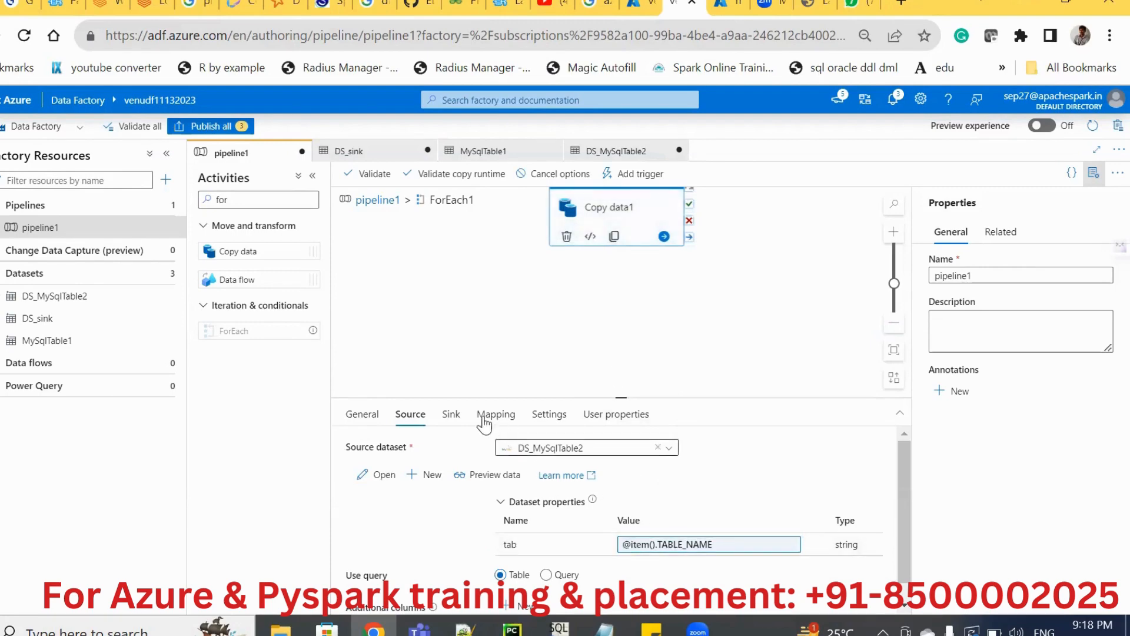
pyautogui.click(451, 414)
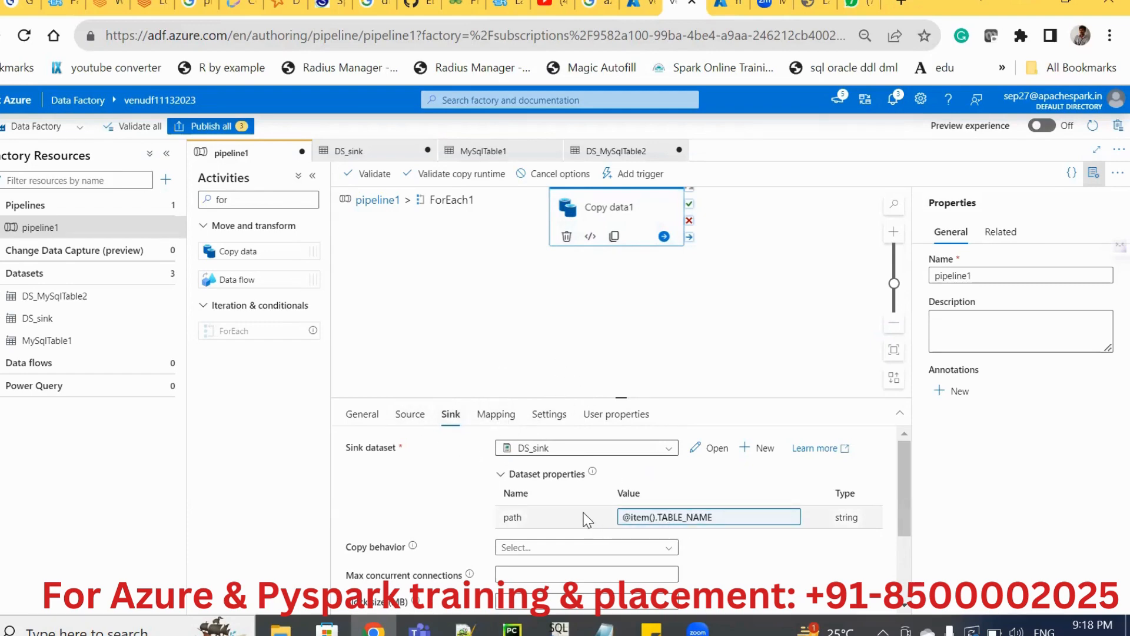
pyautogui.click(404, 419)
pyautogui.click(449, 255)
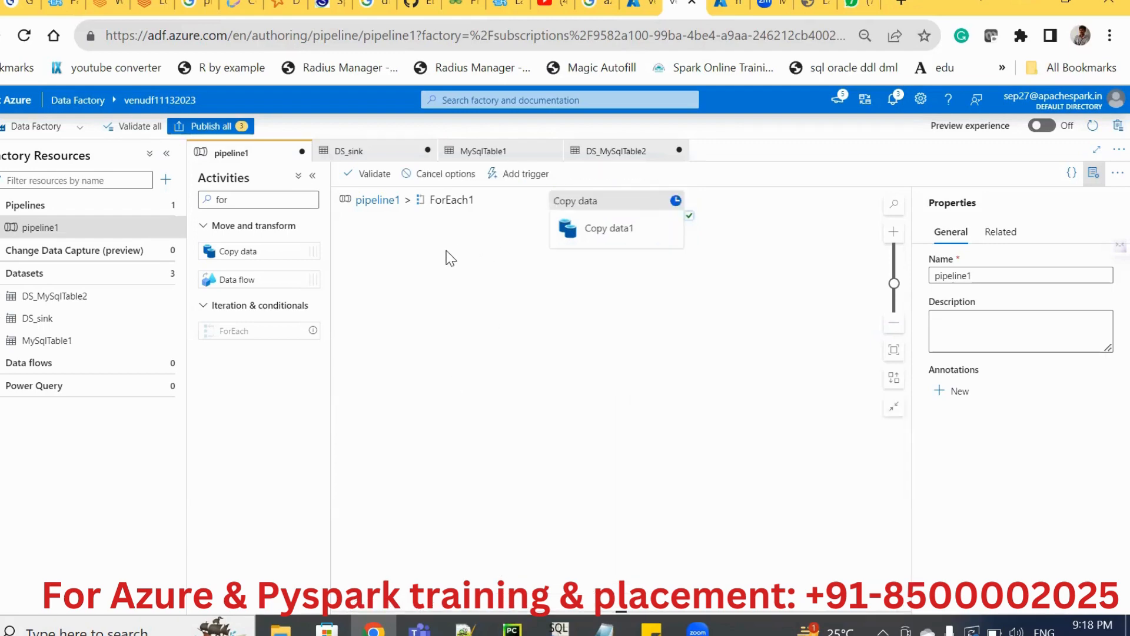
# Review the DS_sink and MySqlTable1 dataset connections, and return to the main pipeline1 canvas to check the debug run progress.
pyautogui.click(476, 152)
pyautogui.click(362, 152)
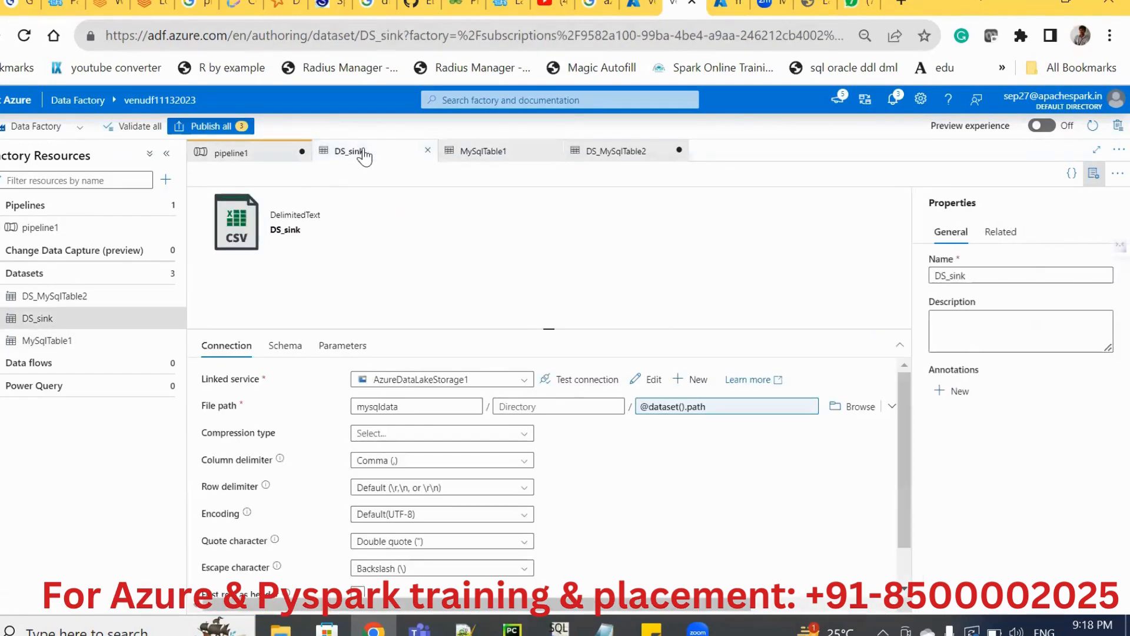
pyautogui.click(255, 154)
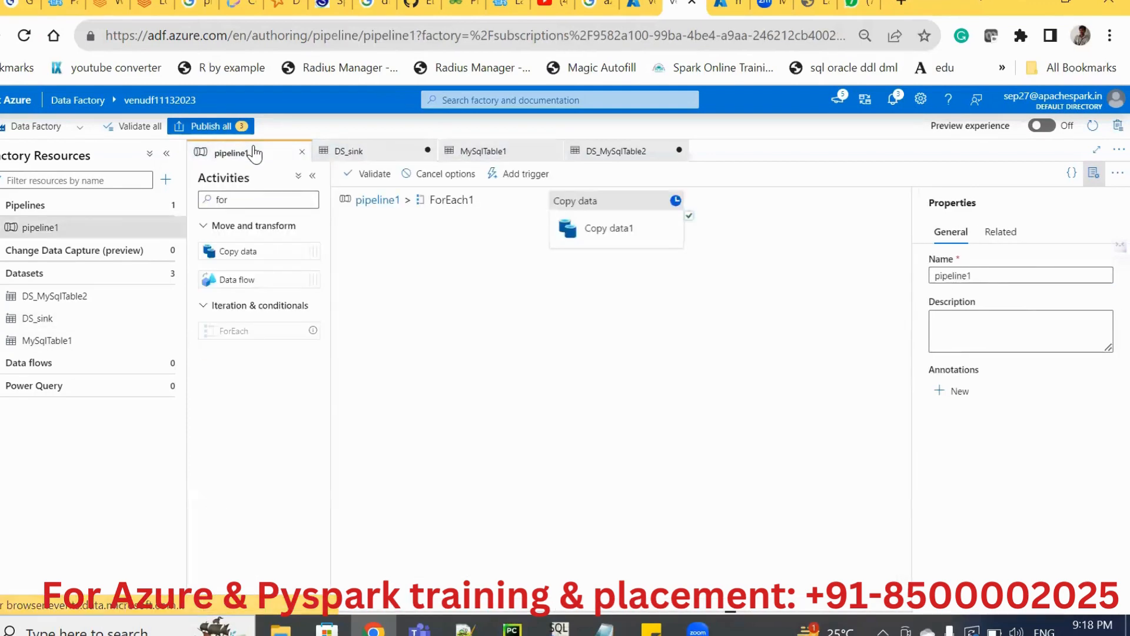
pyautogui.click(497, 151)
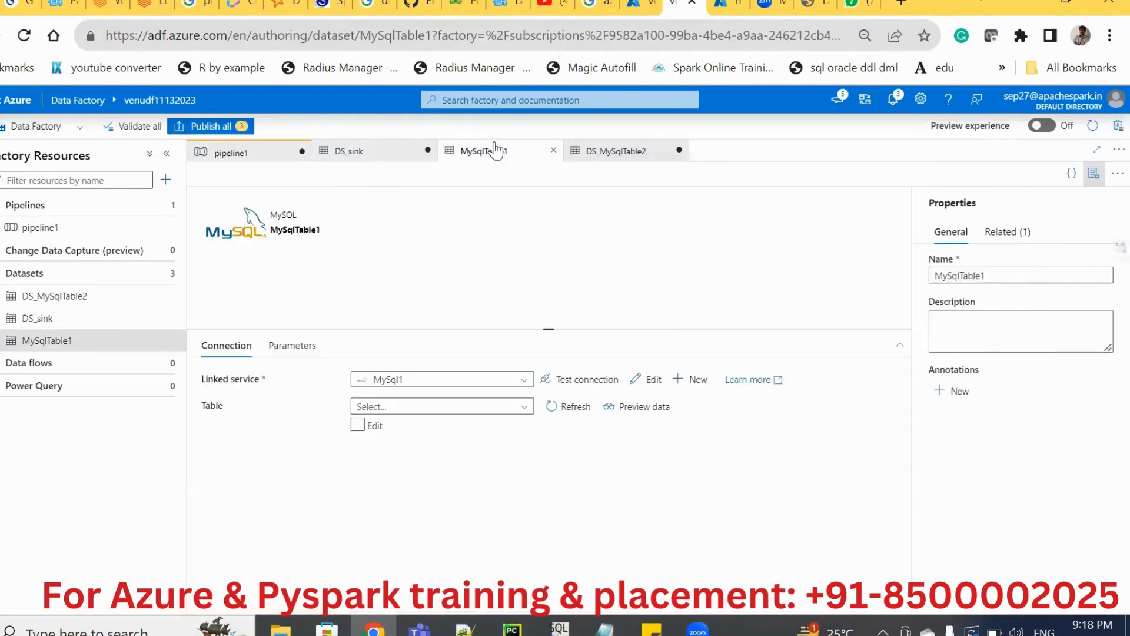
pyautogui.click(223, 154)
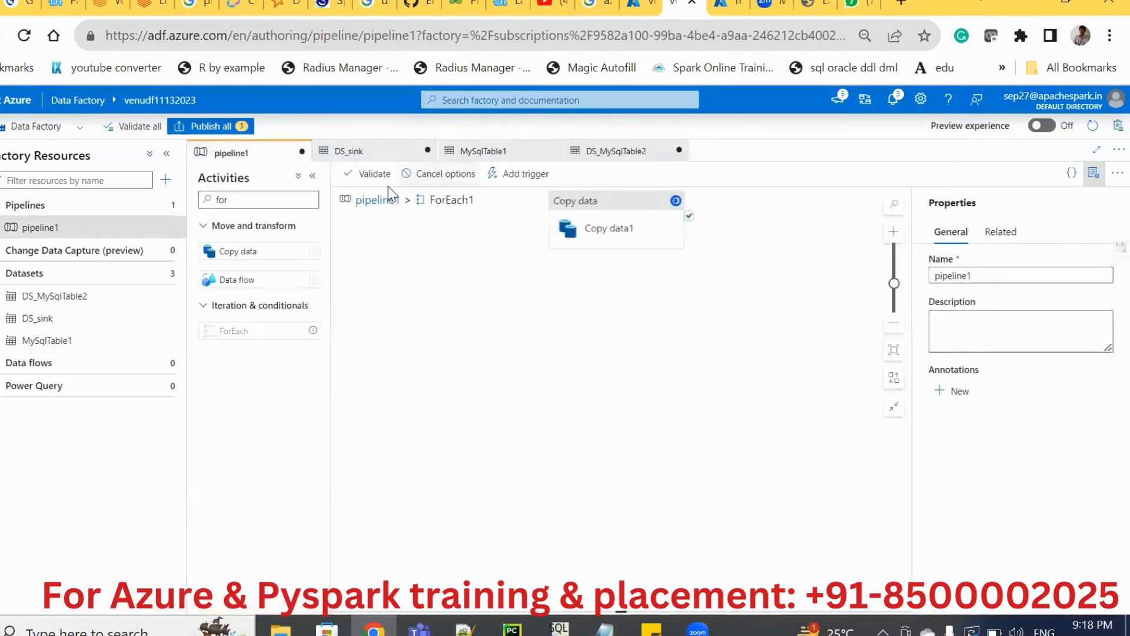
pyautogui.click(361, 205)
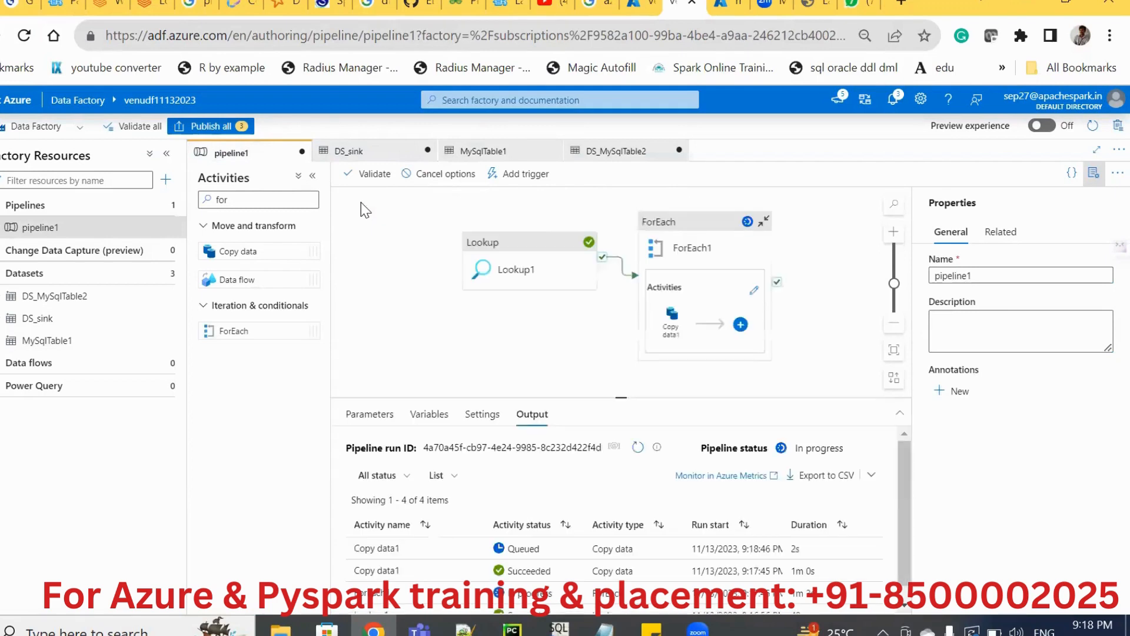
pyautogui.moveTo(395, 570)
# Switch to the mysqldata container in the Azure portal, refresh its blob list, and compare it with the pipeline run status in Data Factory.
pyautogui.click(726, 6)
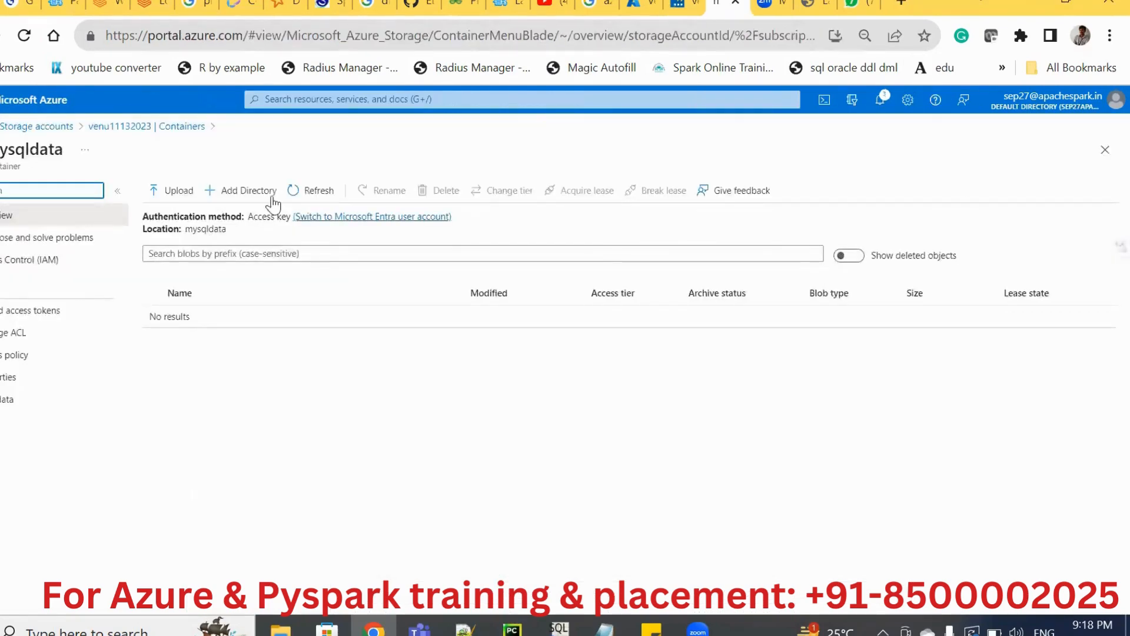
pyautogui.click(312, 201)
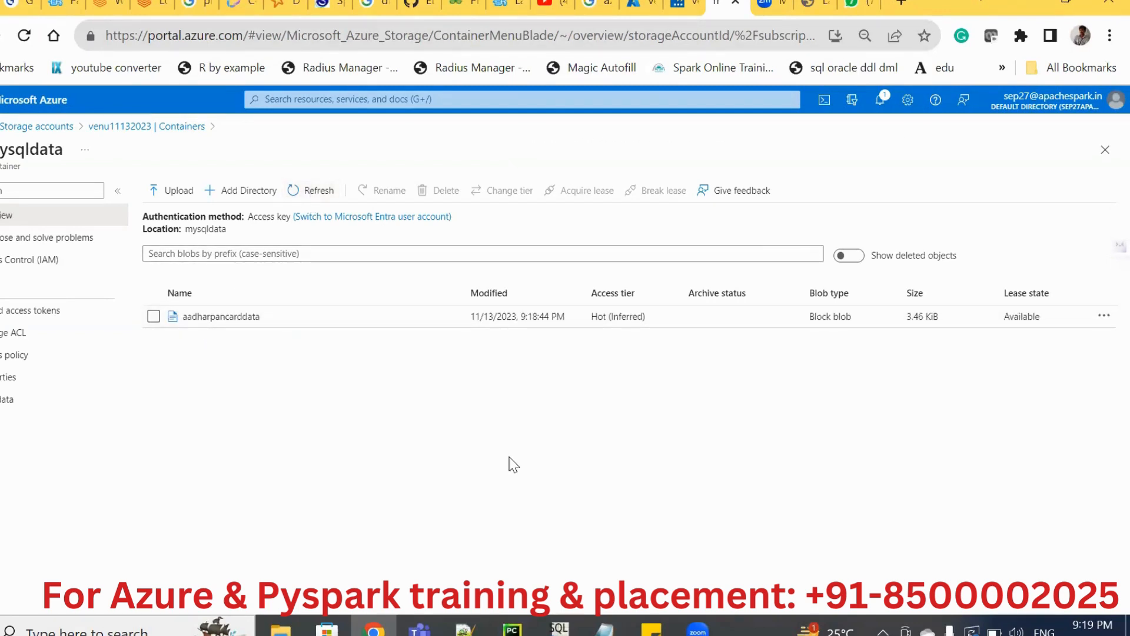
pyautogui.click(677, 7)
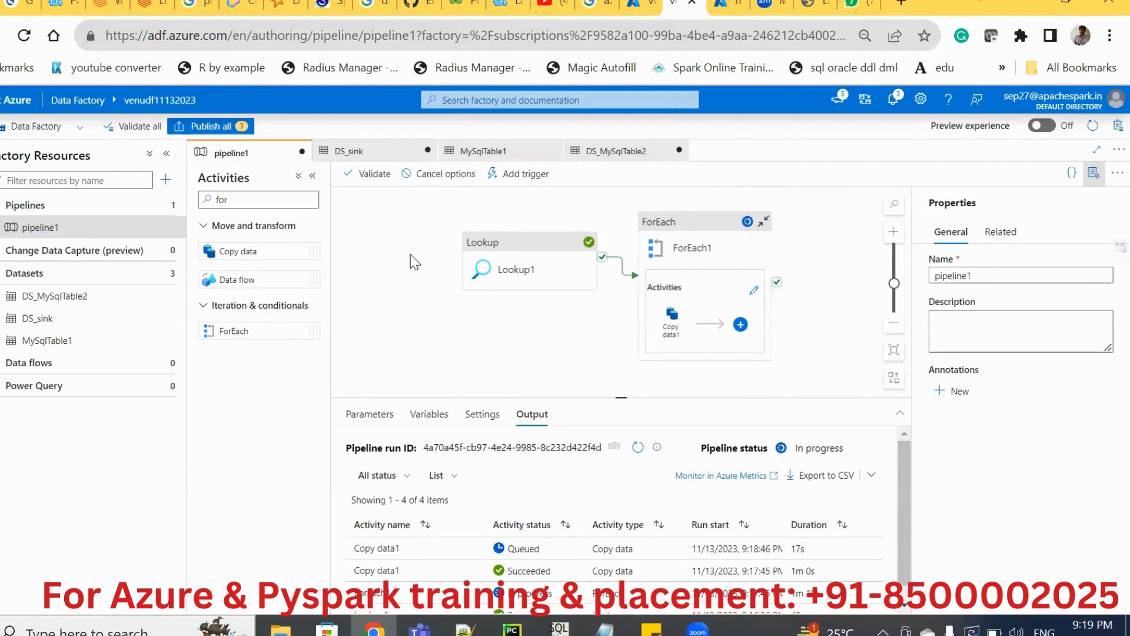
pyautogui.hotkey('ctrl', 'Tab')
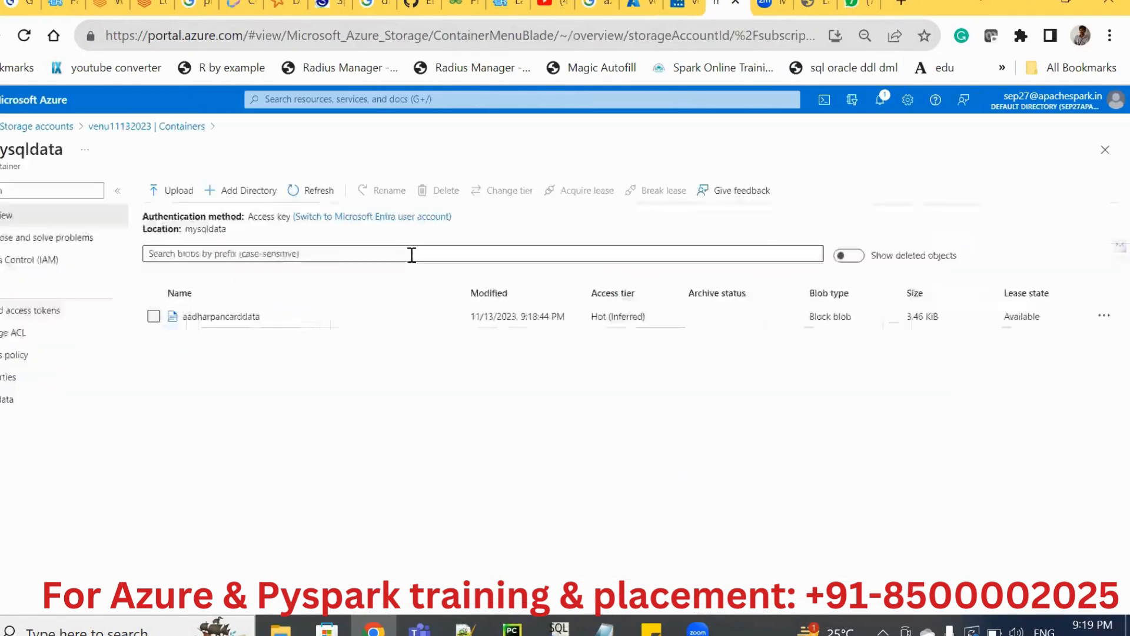
# Inspect the contents of the aadharpancarddata blob, close it, and refresh the mysqldata container's blob list.
pyautogui.click(200, 320)
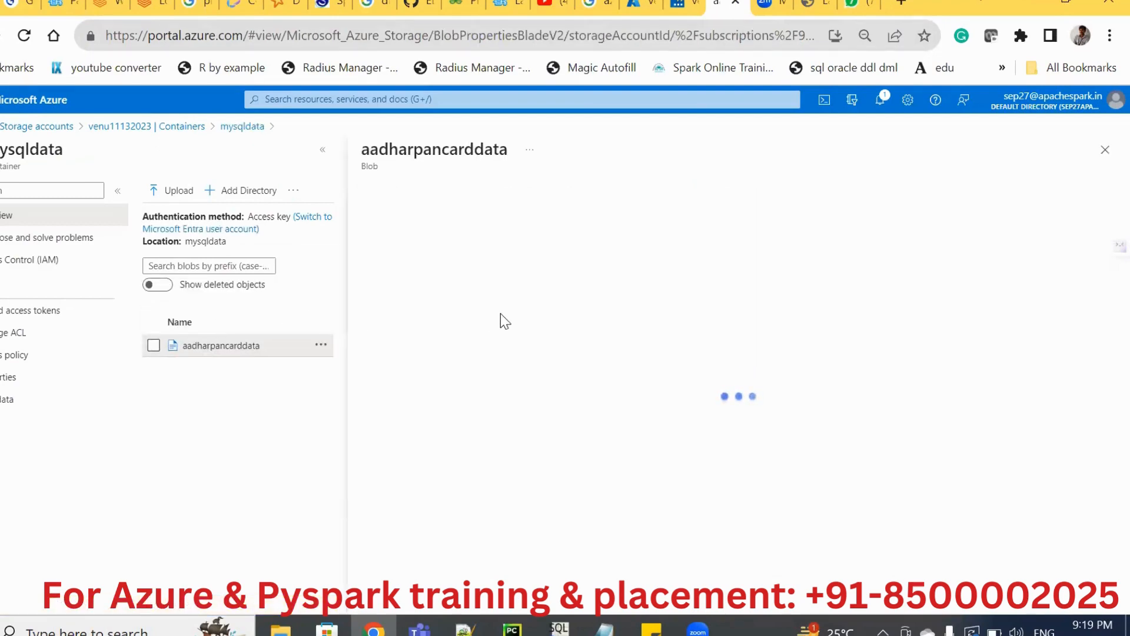
pyautogui.click(485, 225)
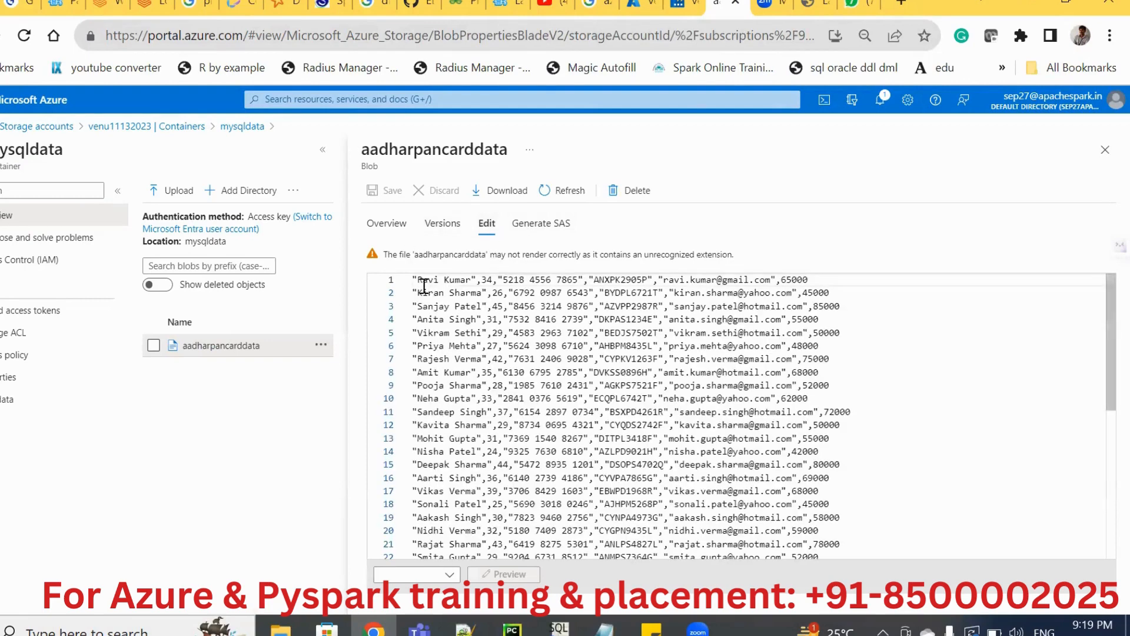
pyautogui.moveTo(424, 286); pyautogui.dragTo(623, 292)
pyautogui.click(552, 306)
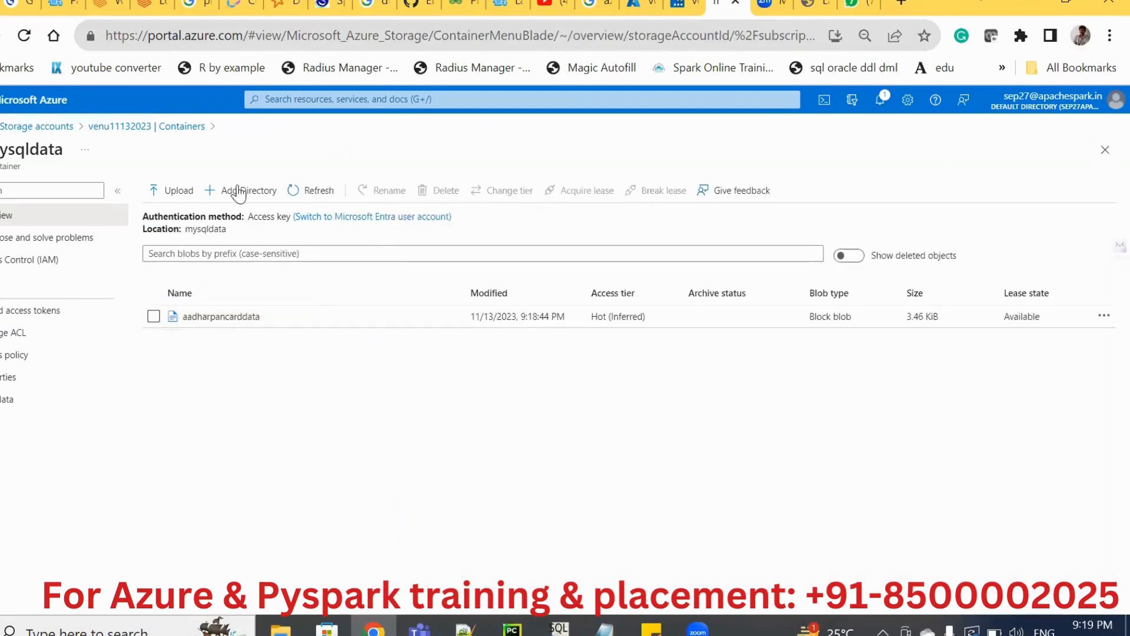
pyautogui.click(305, 196)
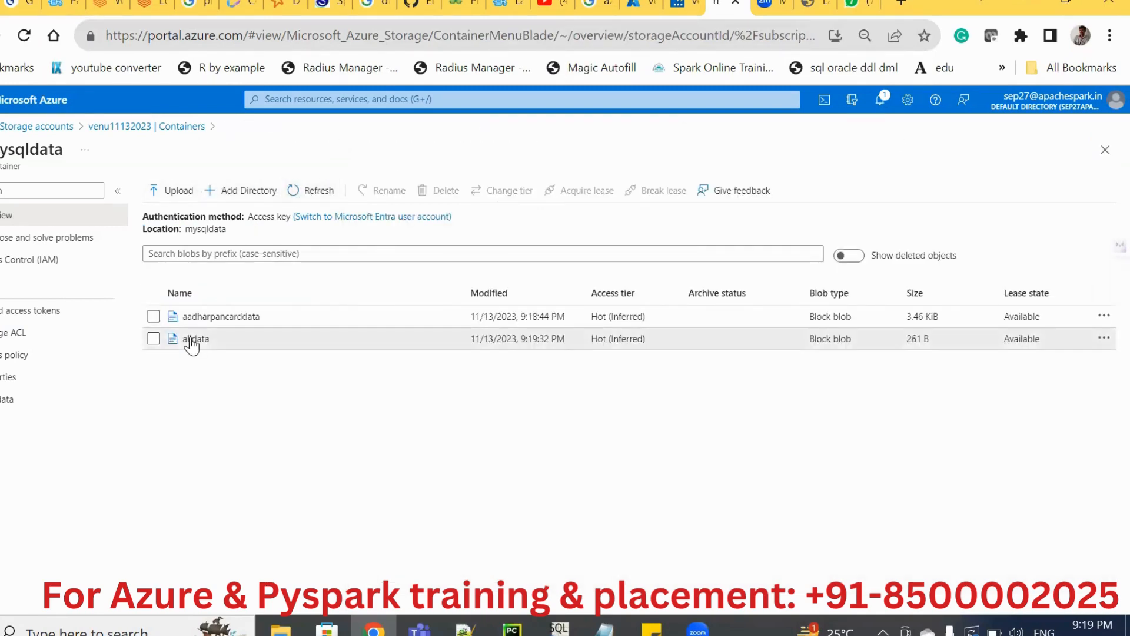
# Inspect the contents of the alldata blob, close it, and refresh the mysqldata container's blob list.
pyautogui.click(194, 339)
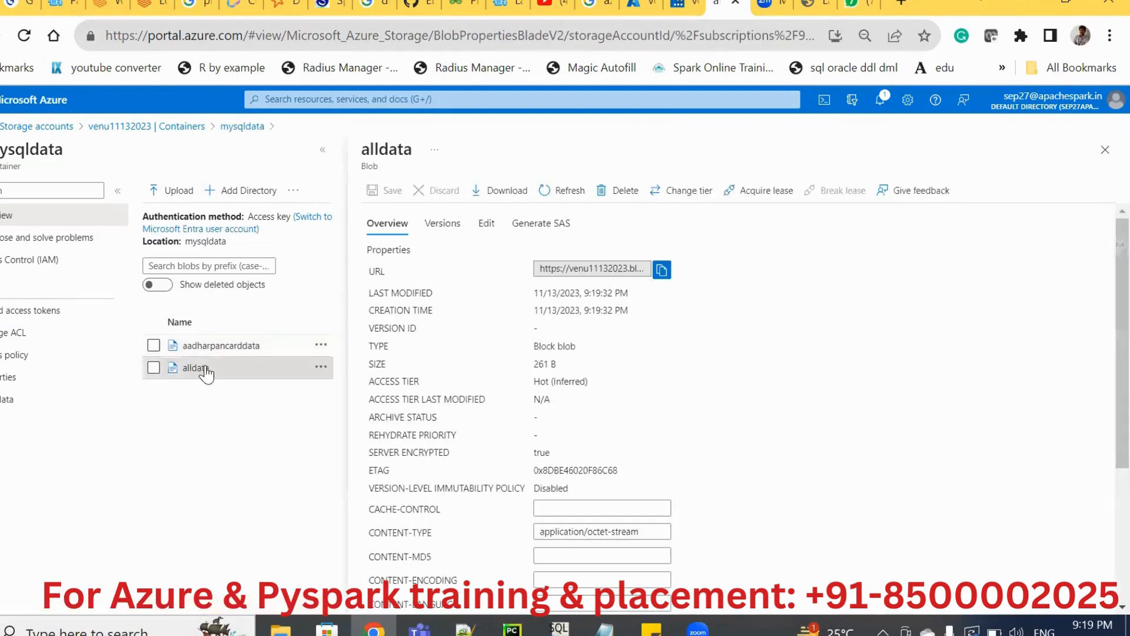
pyautogui.click(486, 225)
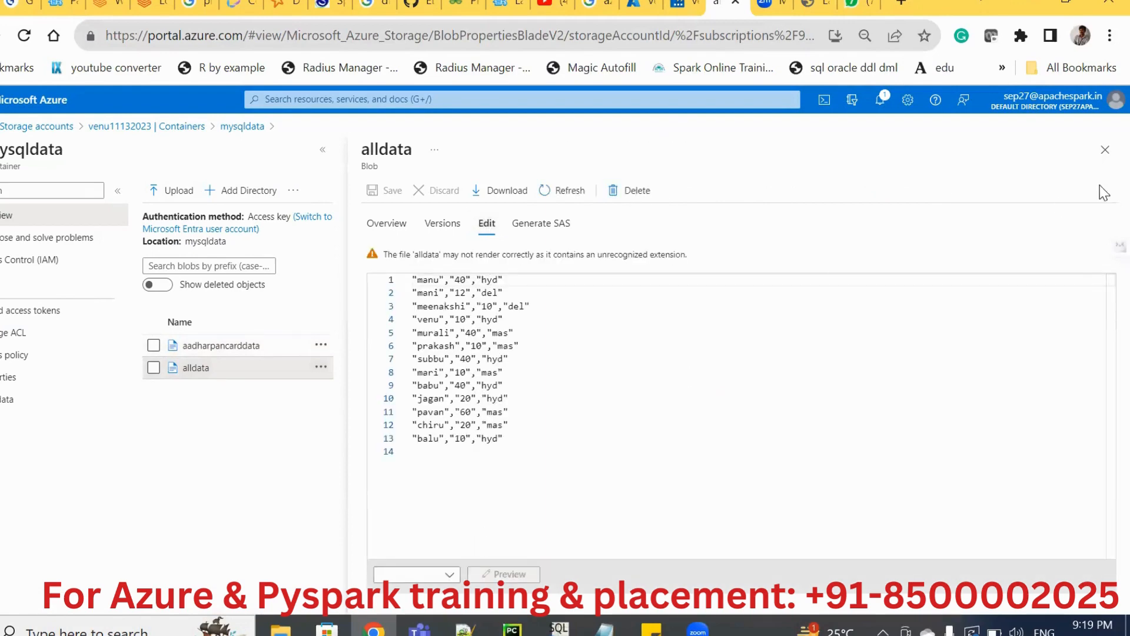
pyautogui.click(1104, 152)
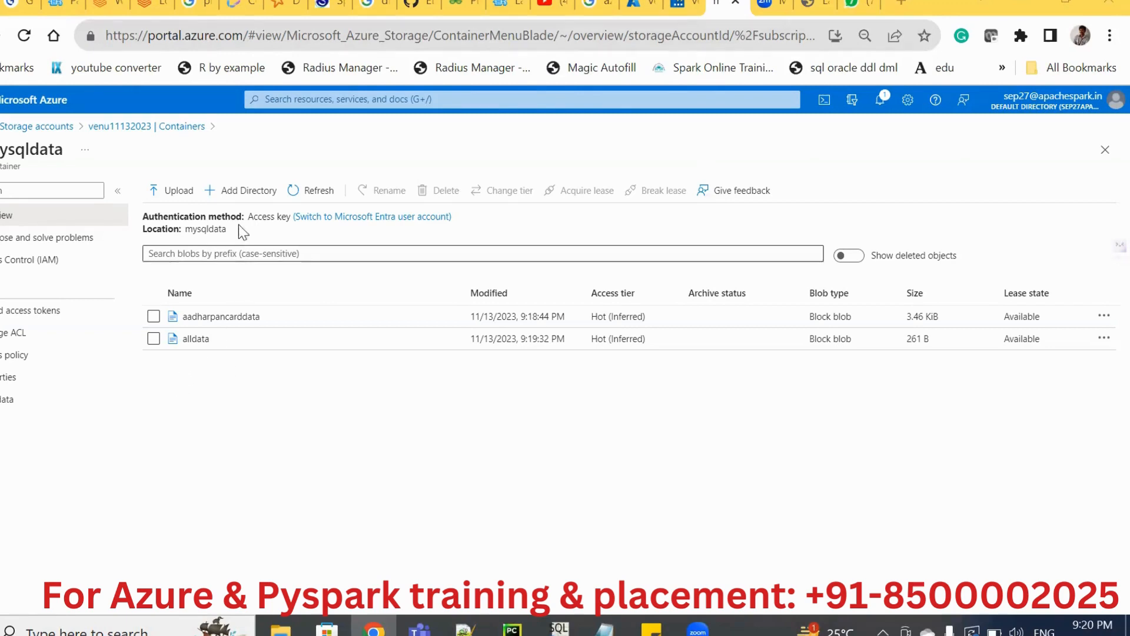
pyautogui.click(298, 201)
pyautogui.click(312, 201)
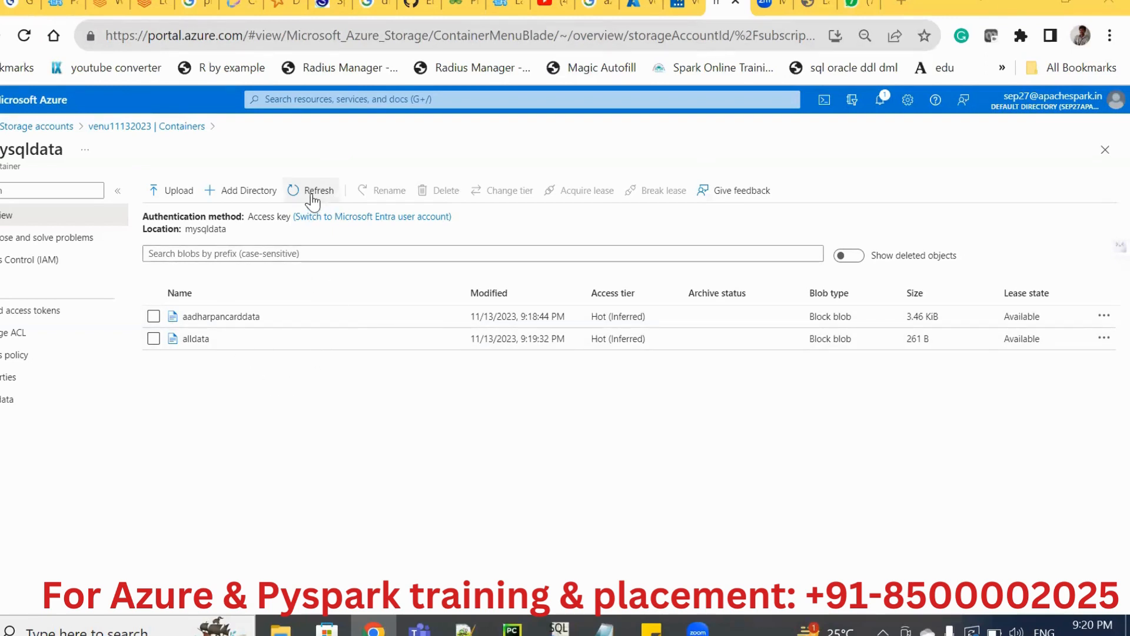
pyautogui.click(312, 200)
# Switch to pipeline1 in Data Factory and review the Copy data1 activity runs in the debug output.
pyautogui.click(680, 10)
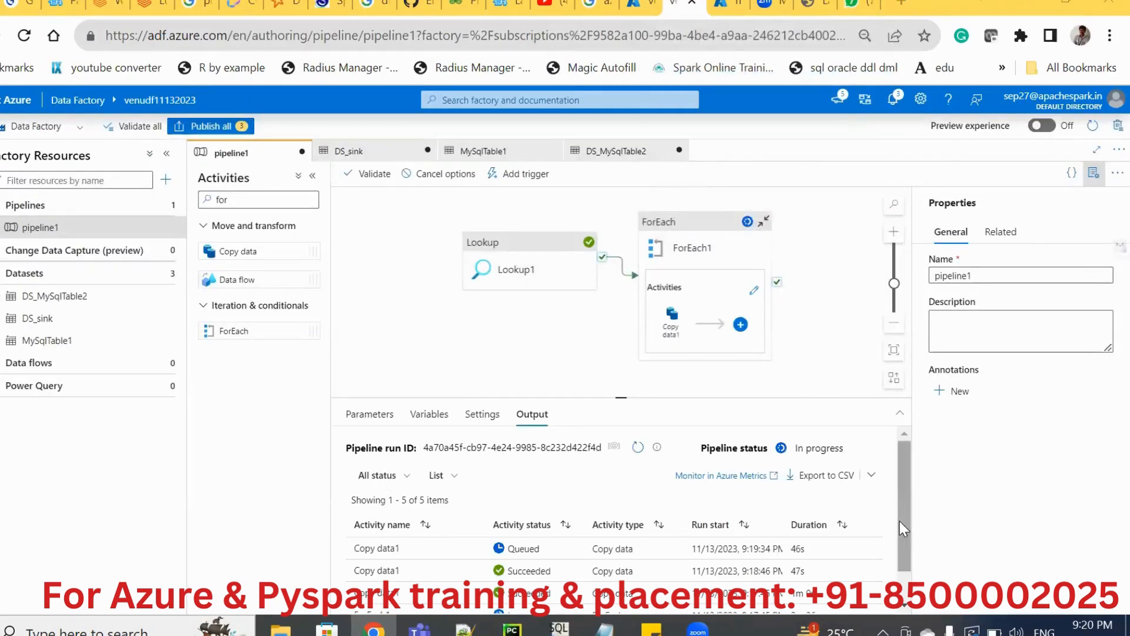
pyautogui.moveTo(900, 521); pyautogui.dragTo(901, 557)
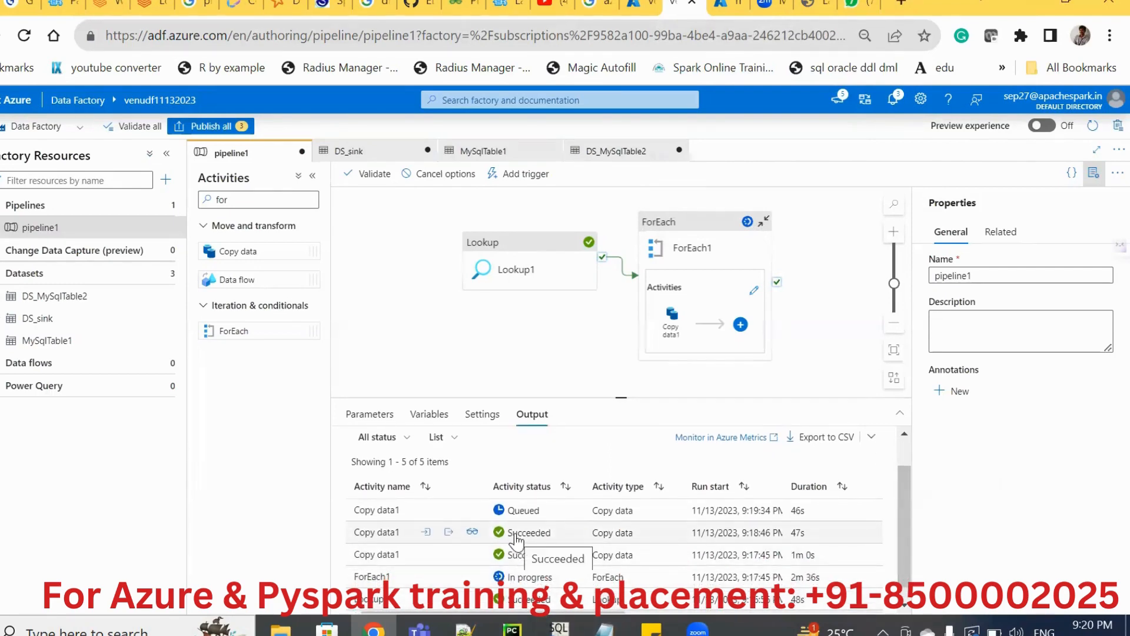
pyautogui.click(451, 533)
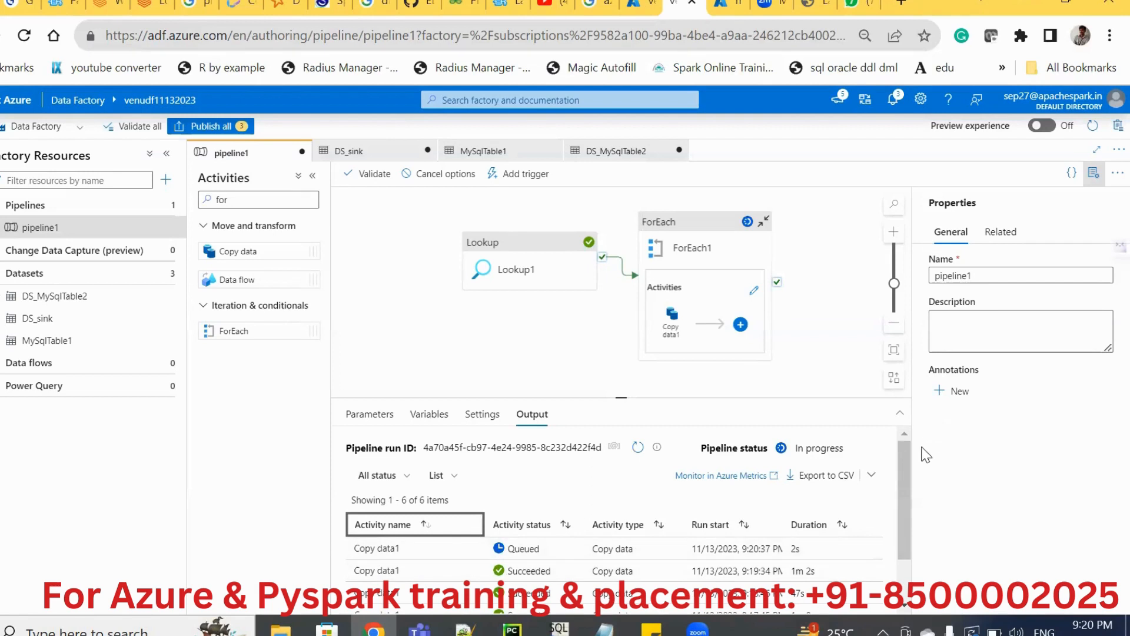
pyautogui.moveTo(907, 480); pyautogui.dragTo(907, 530)
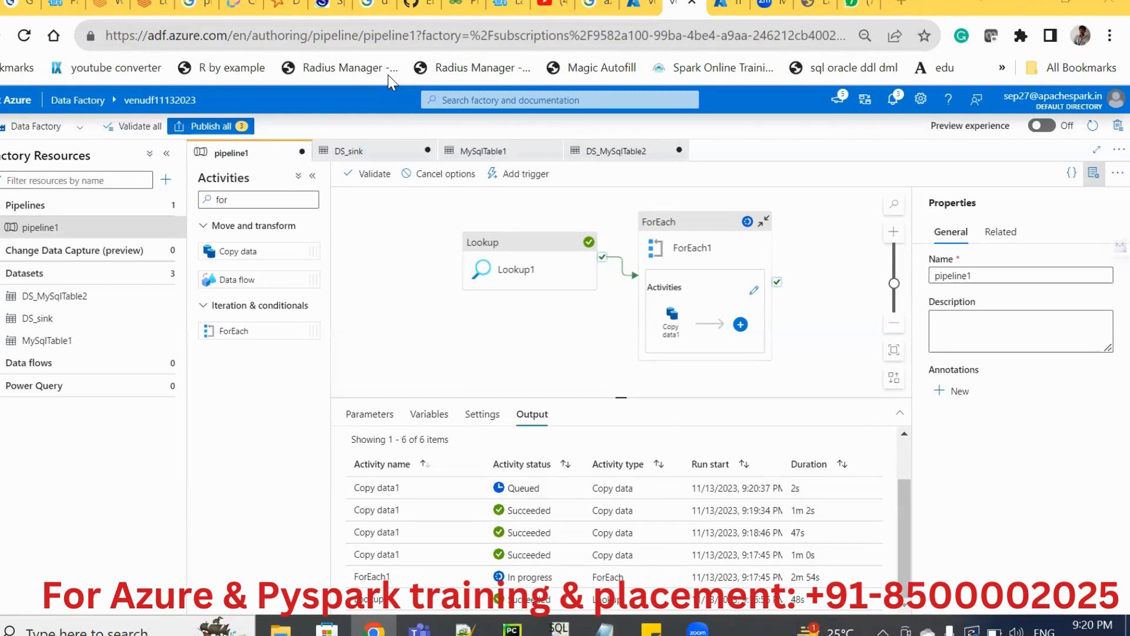
# Return to the mysqldata container in the Azure portal, refresh its blobs, and compare them with the mysqldb table list in SQL Workbench/J.
pyautogui.click(719, 7)
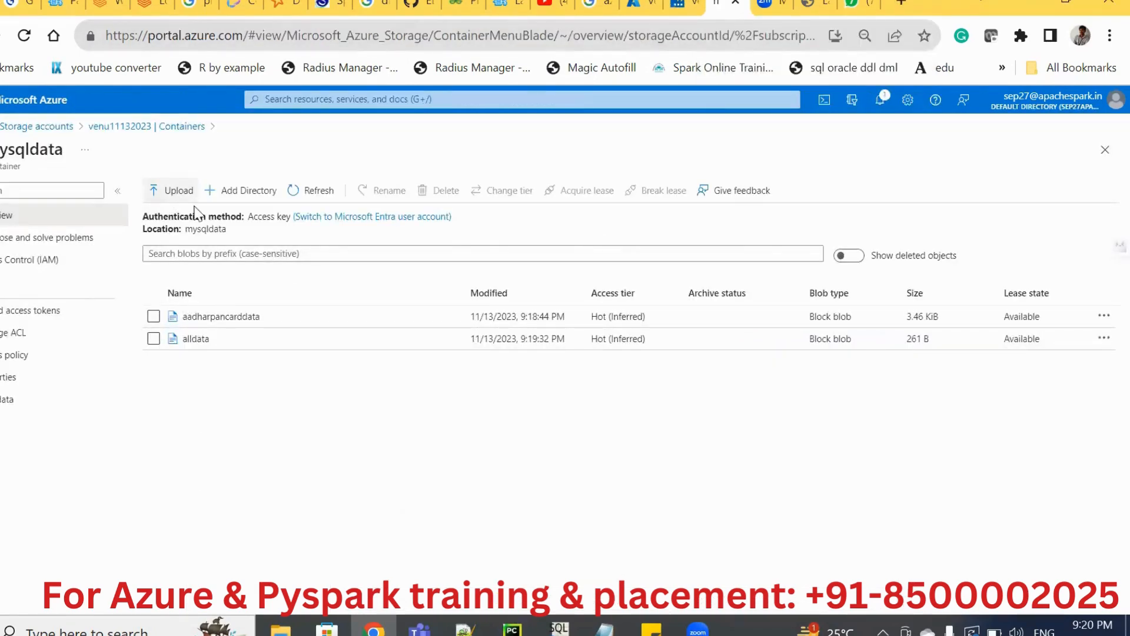
pyautogui.click(313, 194)
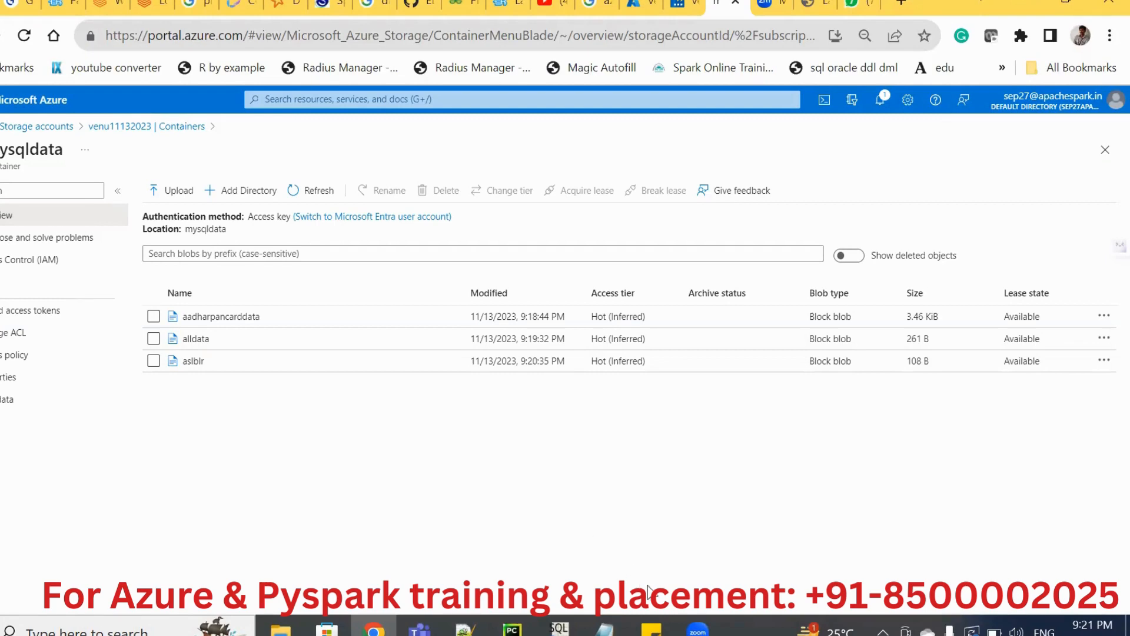
pyautogui.click(558, 628)
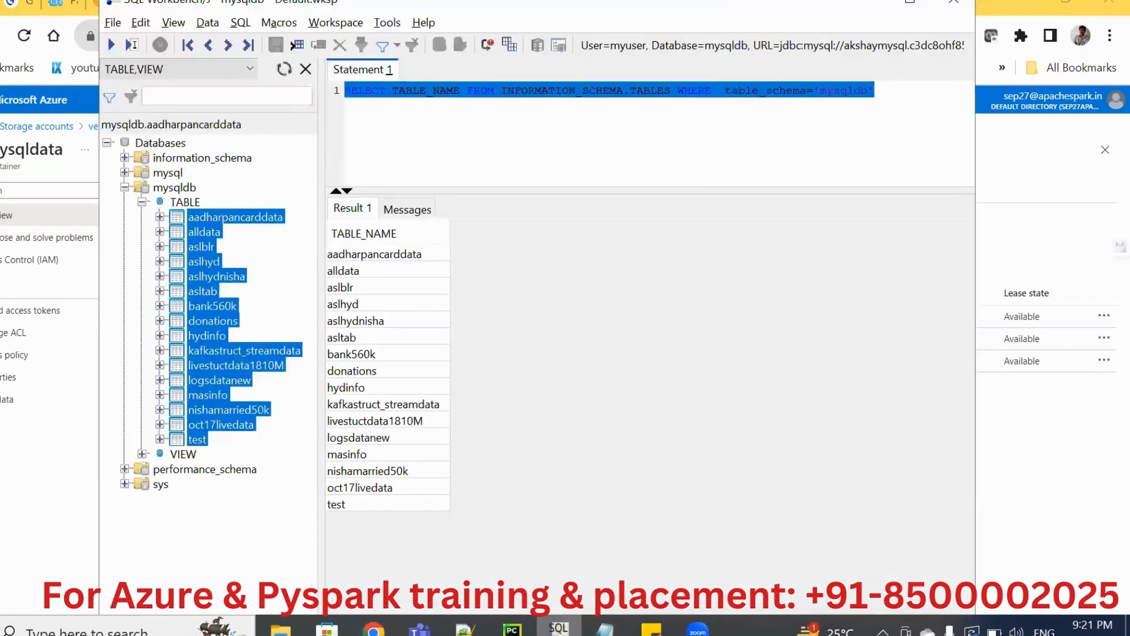
pyautogui.click(559, 628)
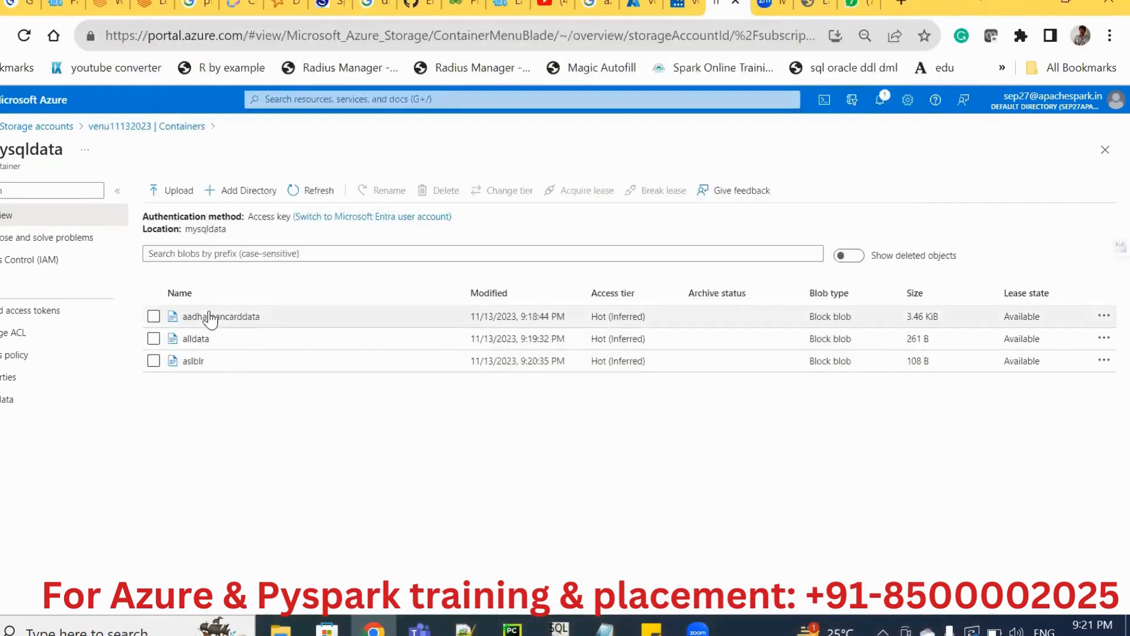